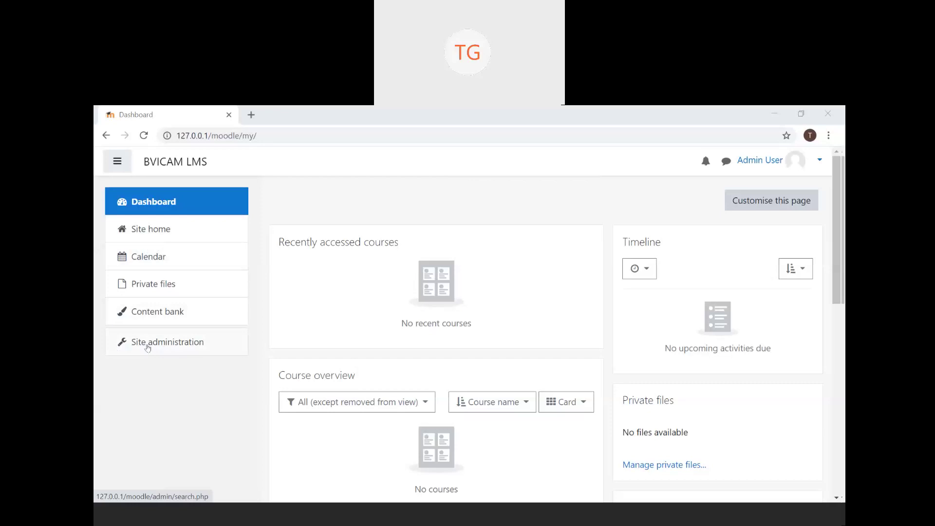
- Go to Site administration and switch from the Courses tab to the Users tab
left_click(148, 348)
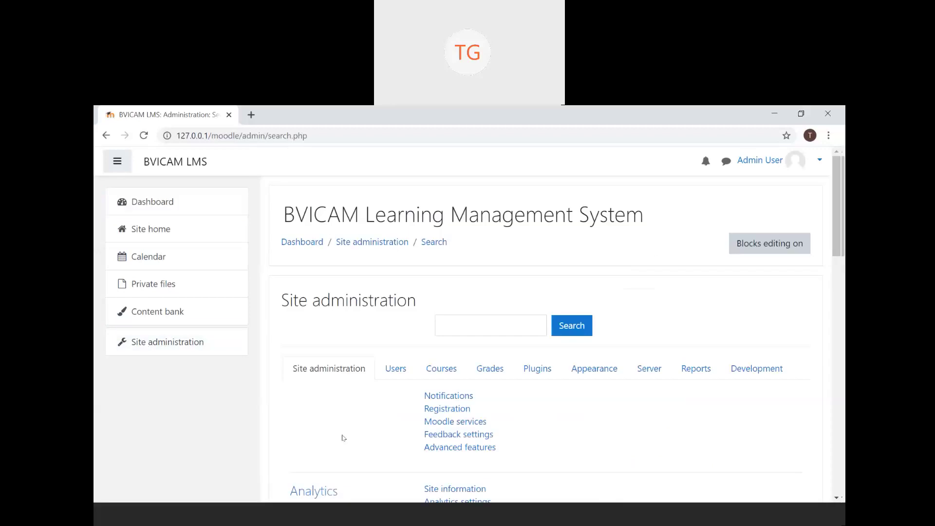
scroll(343, 438, "down", 3)
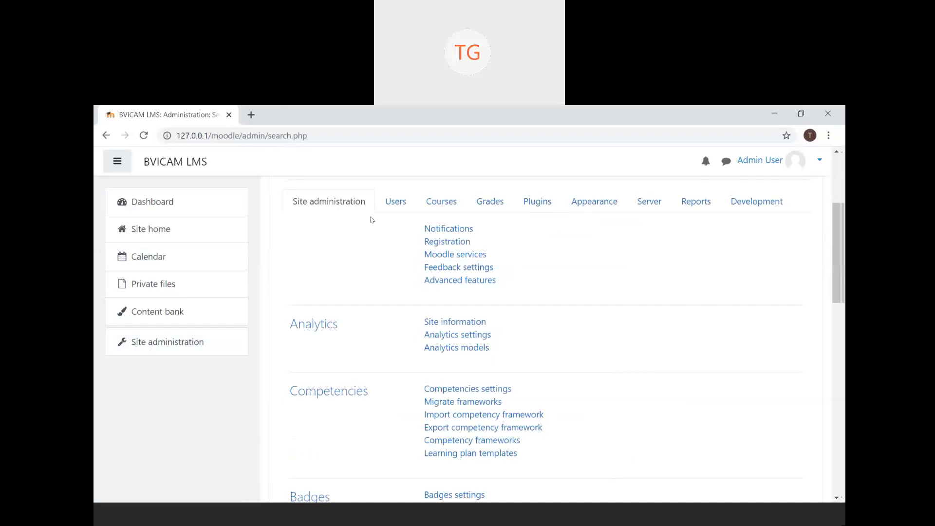
left_click(422, 211)
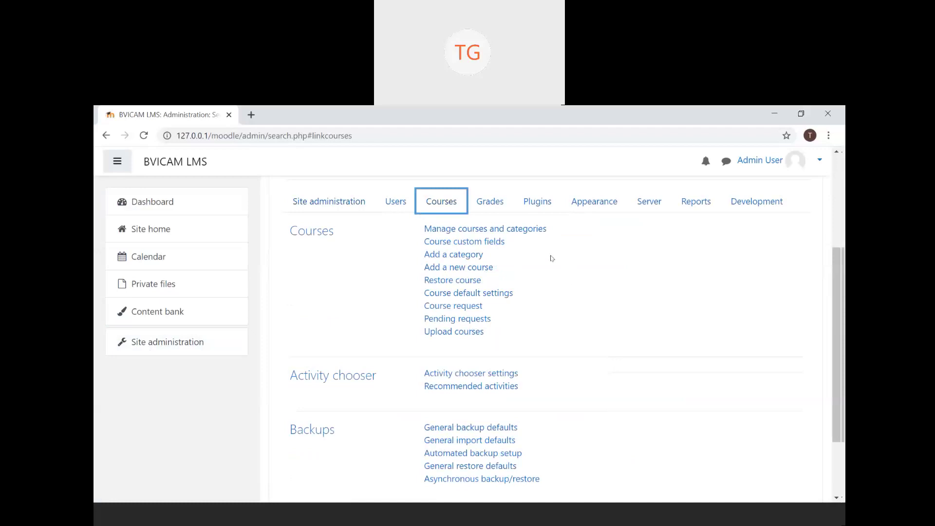
left_click(396, 201)
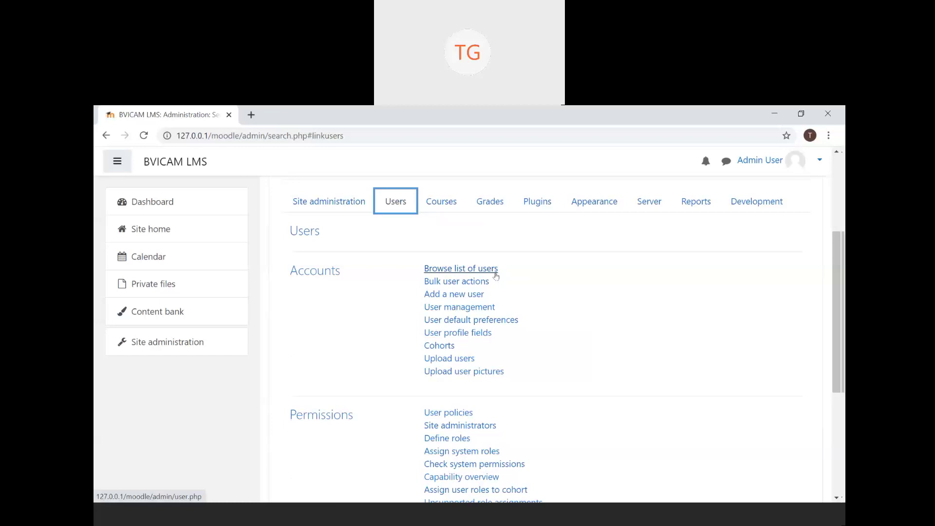
- Open Browse list of users and try the User full name filter, keeping 'contains'
left_click(495, 275)
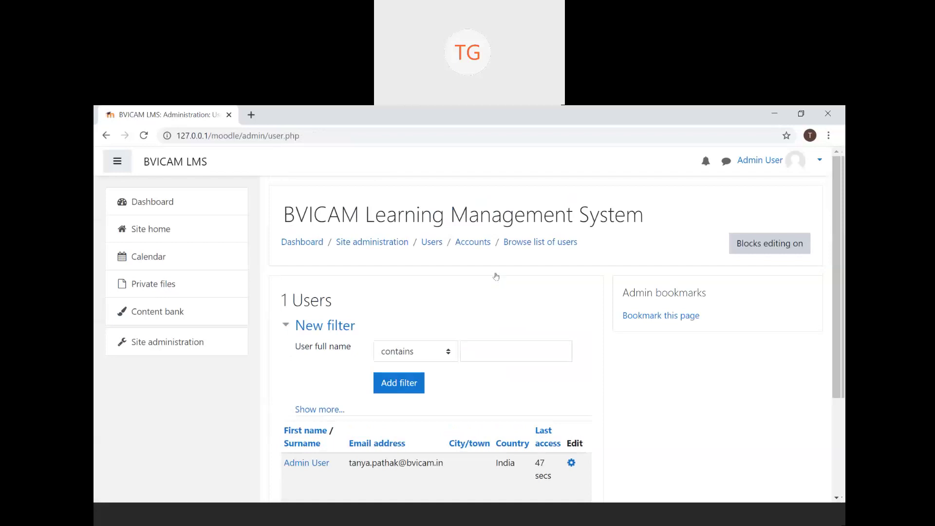
scroll(495, 276, "down", 2)
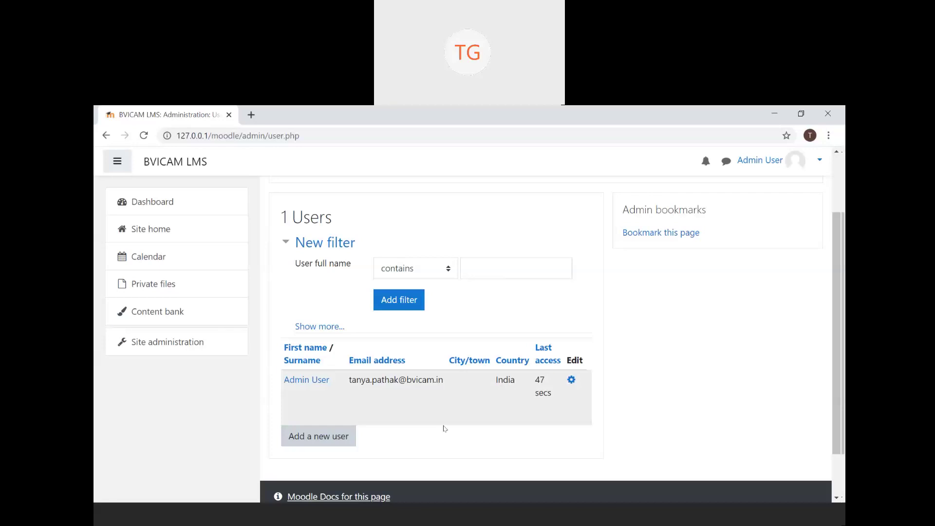
scroll(524, 322, "up", 2)
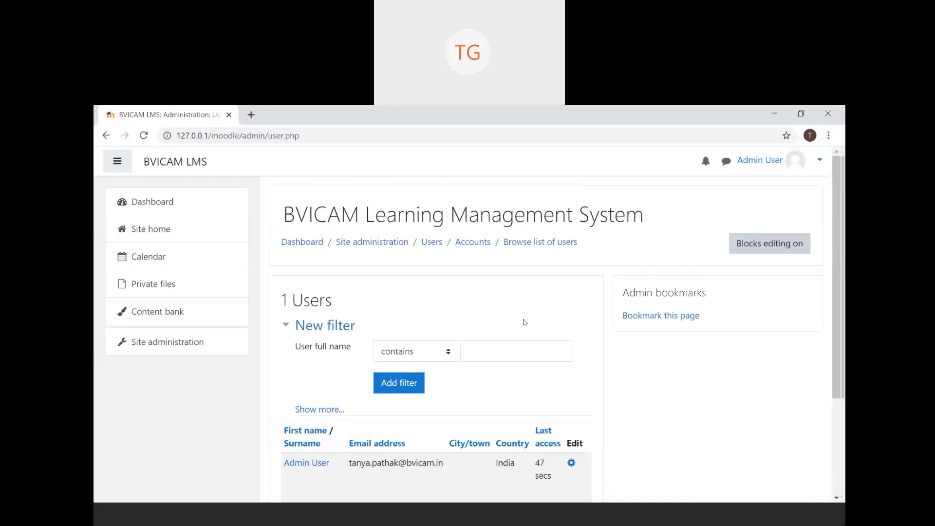
scroll(524, 322, "down", 2)
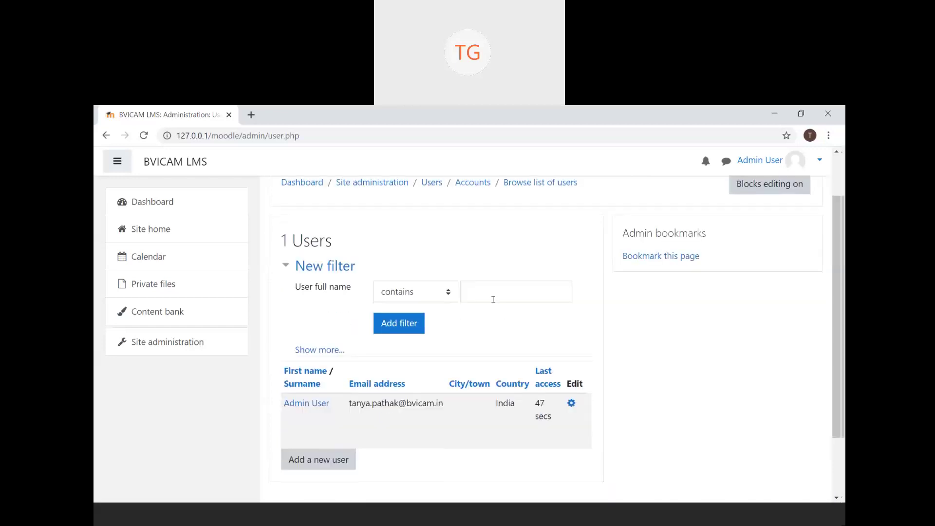
left_click(493, 300)
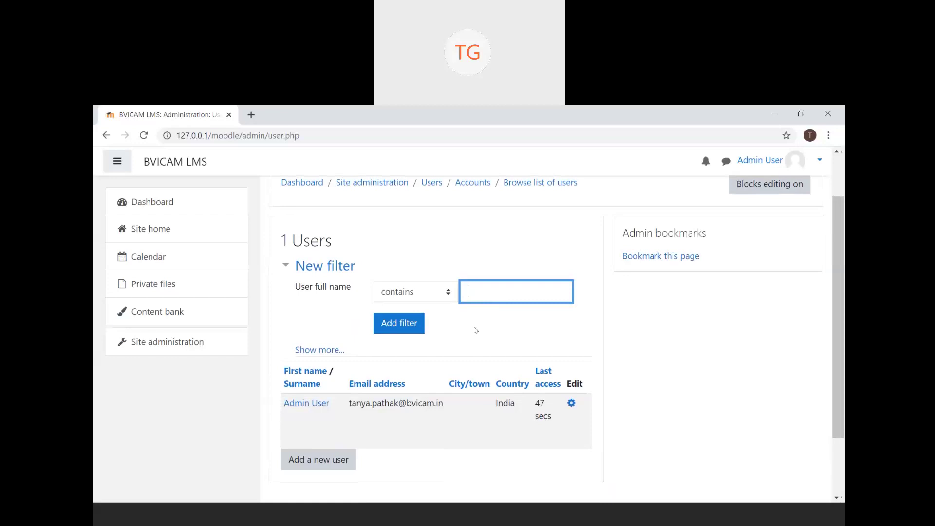
left_click(453, 293)
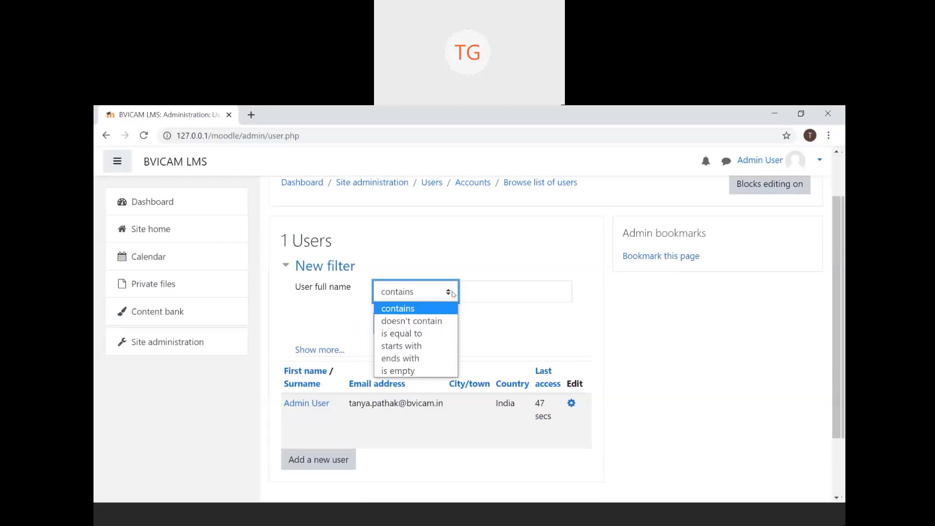
left_click(504, 329)
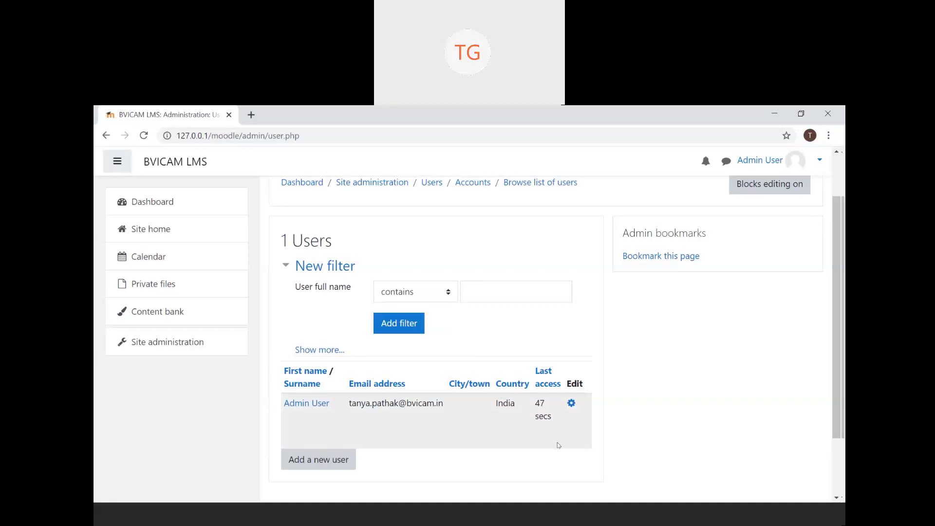
left_click(573, 408)
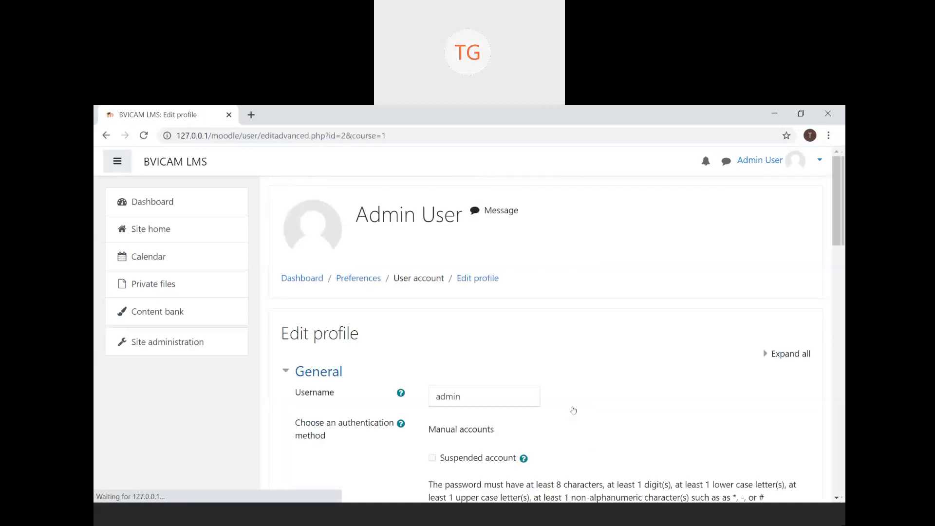
scroll(573, 409, "down", 4)
scroll(573, 409, "down", 3)
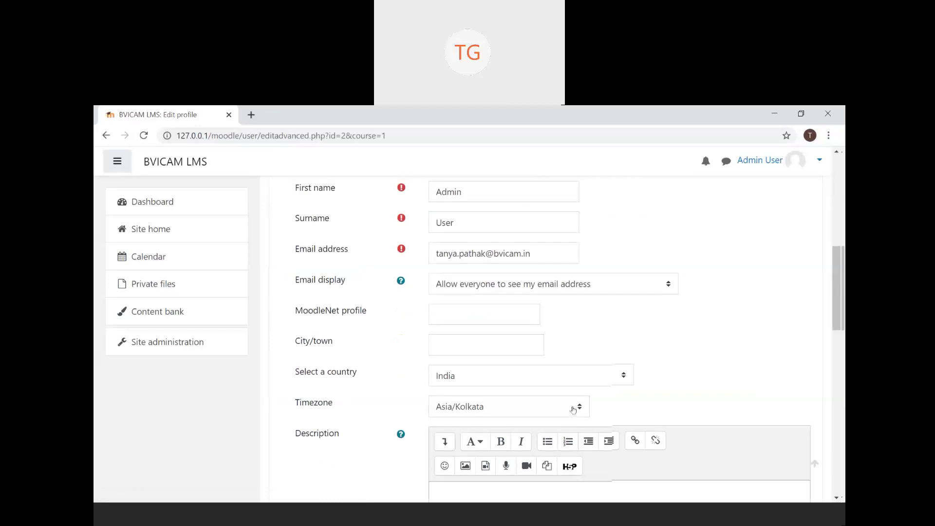
scroll(574, 408, "up", 7)
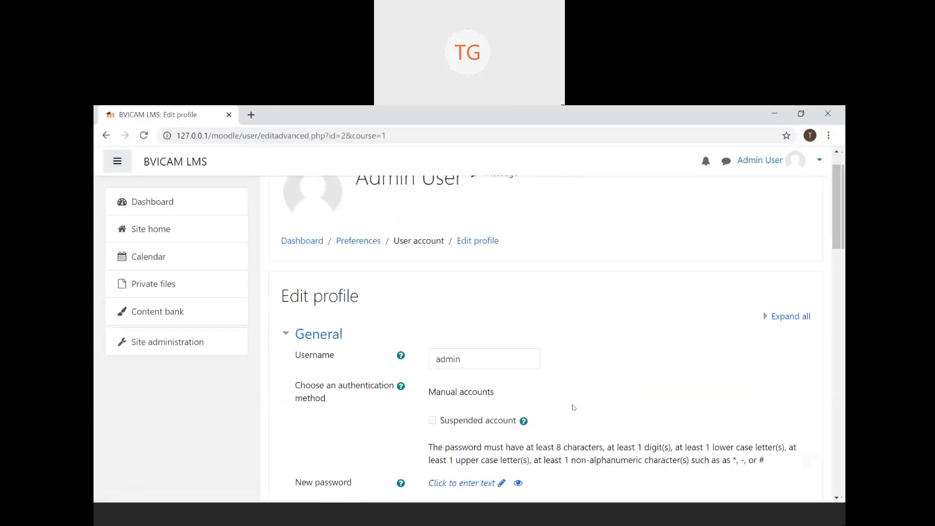
scroll(573, 407, "down", 12)
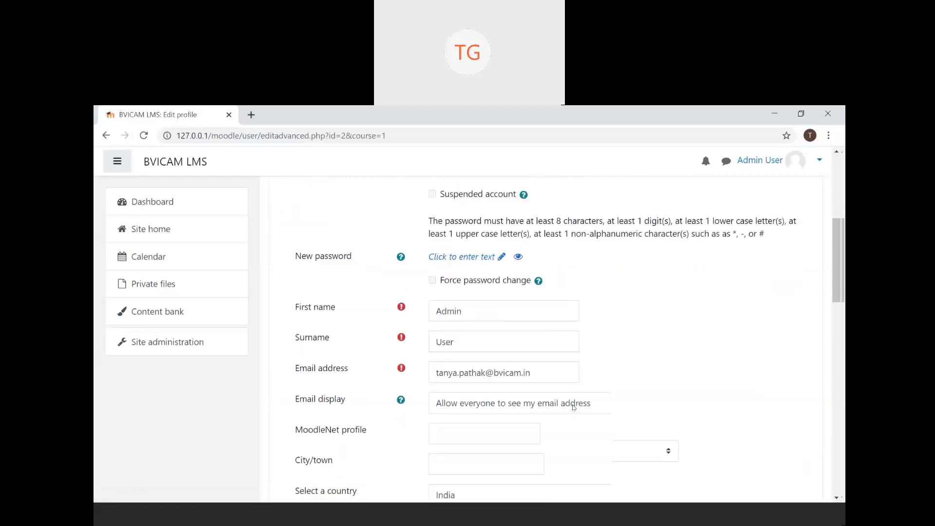
scroll(571, 403, "down", 6)
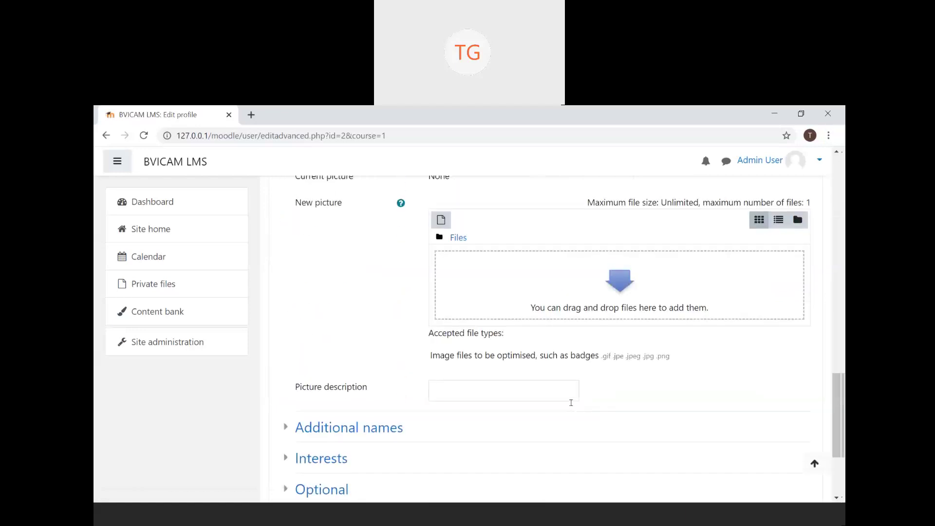
scroll(571, 402, "up", 15)
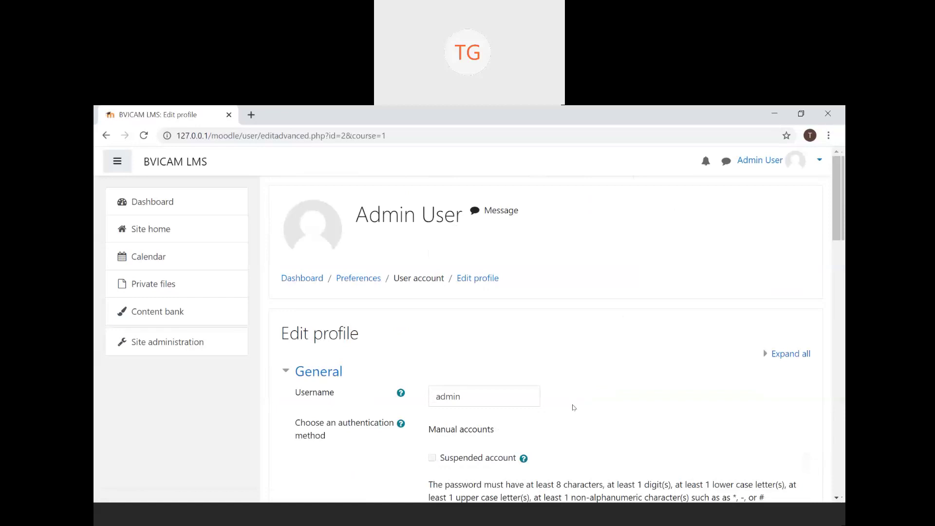
left_click(105, 135)
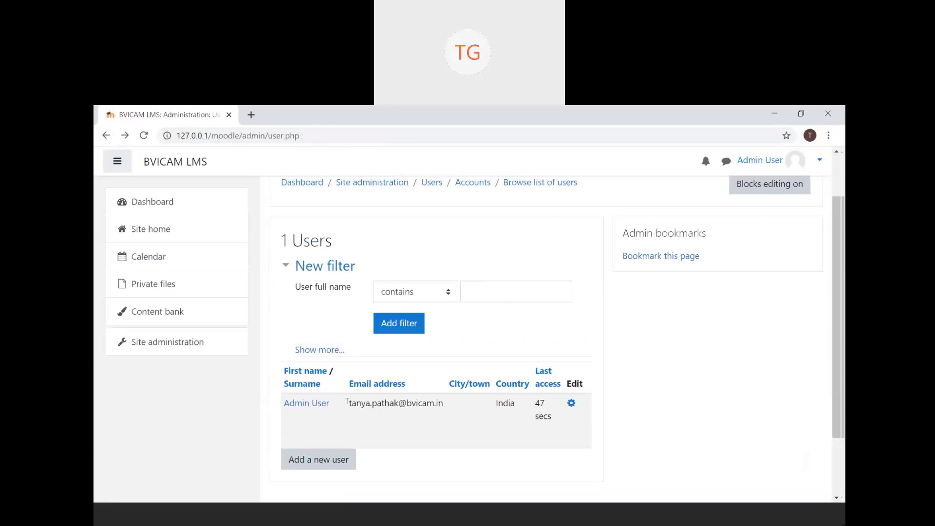
- Open the Add a new user form, read the Username help note, then focus Username
left_click(327, 469)
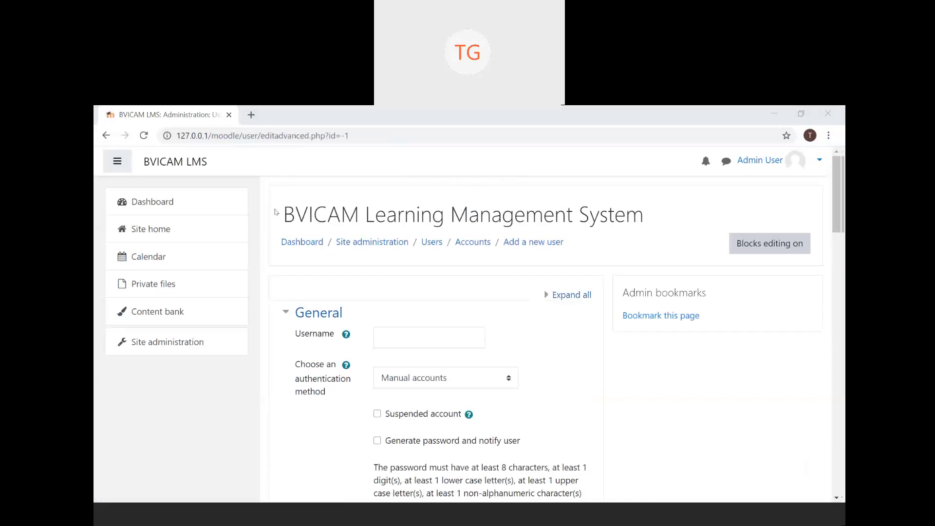
left_click(463, 279)
scroll(530, 304, "down", 20)
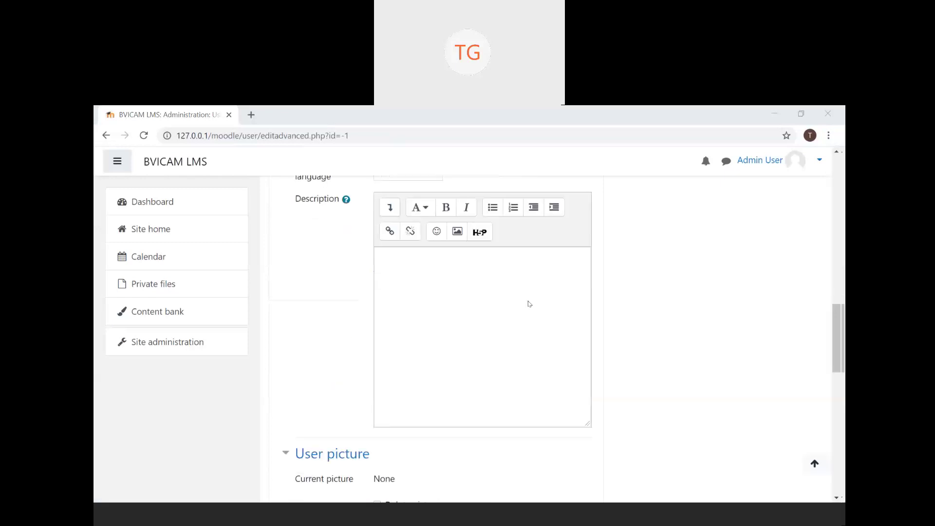
scroll(530, 304, "up", 20)
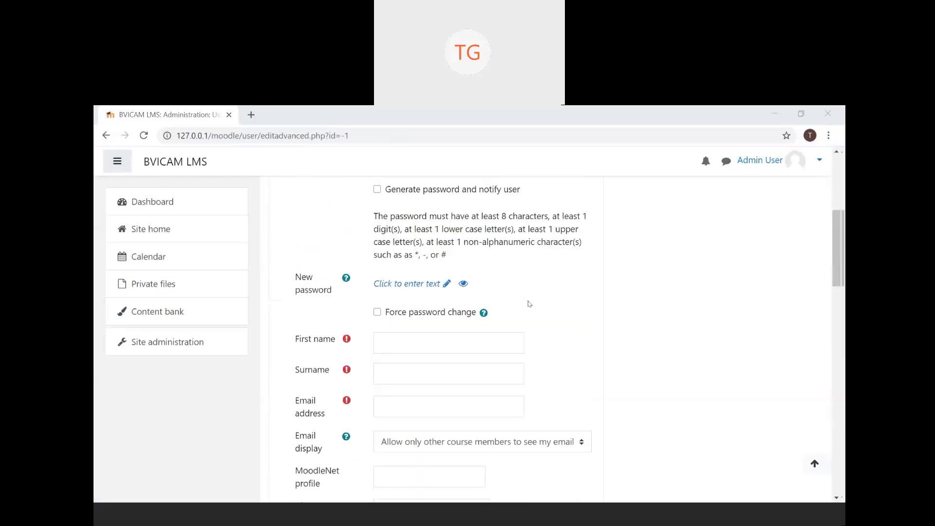
scroll(529, 304, "up", 2)
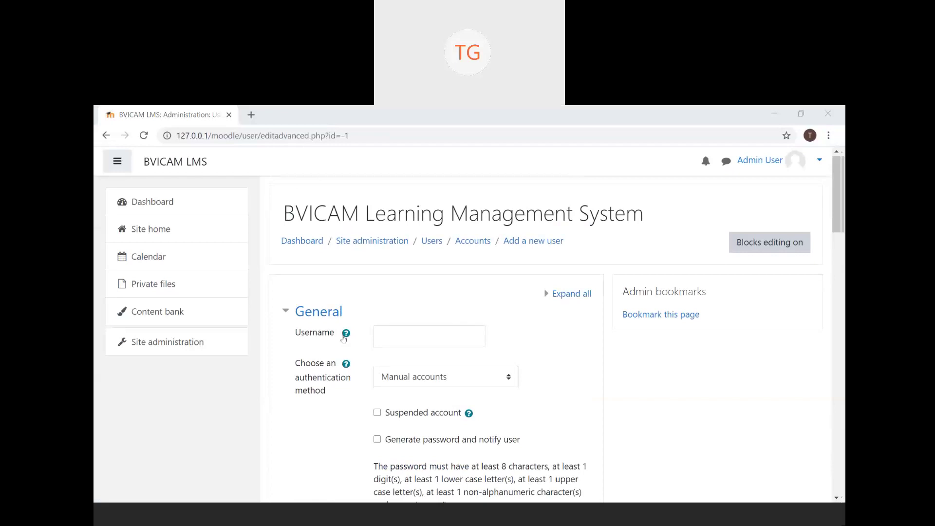
left_click(344, 335)
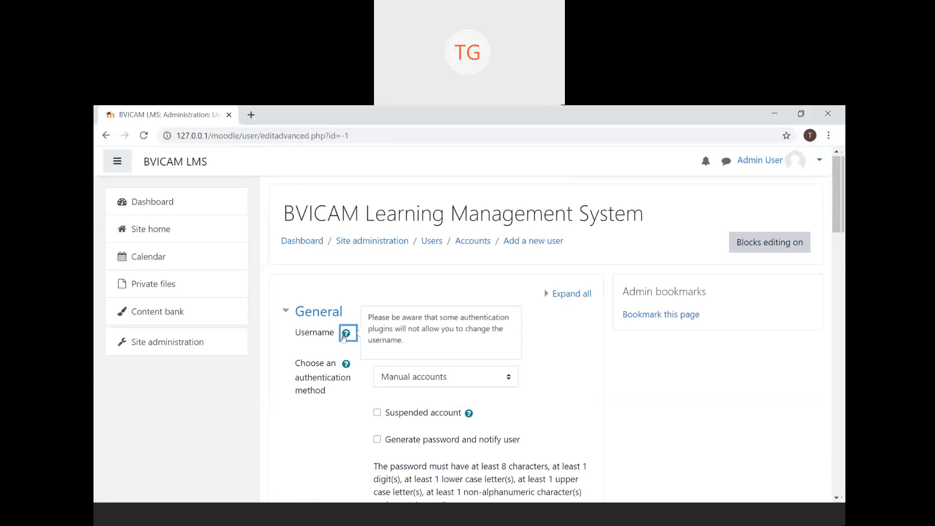
left_click(361, 419)
left_click(451, 343)
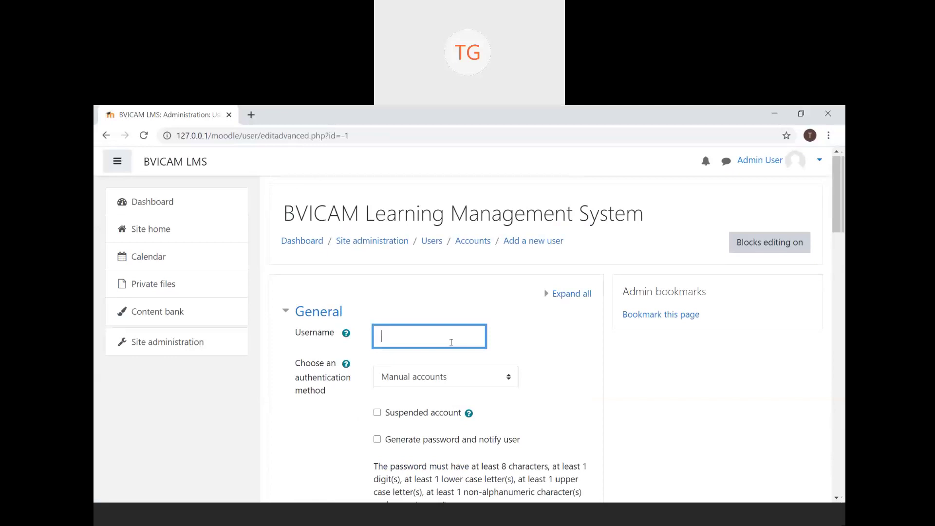
- Enter a username, then replace it with the generic username user1
scroll(451, 342, "down", 3)
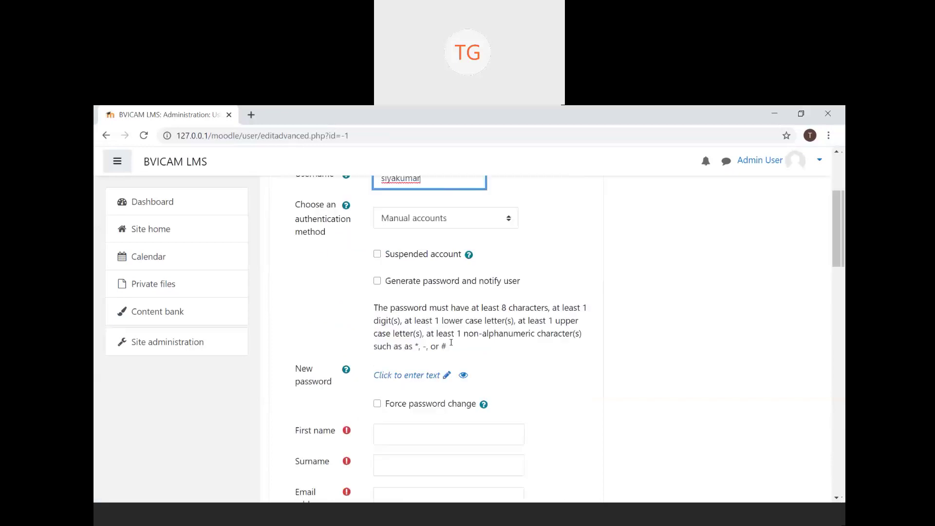
scroll(453, 347, "down", 1)
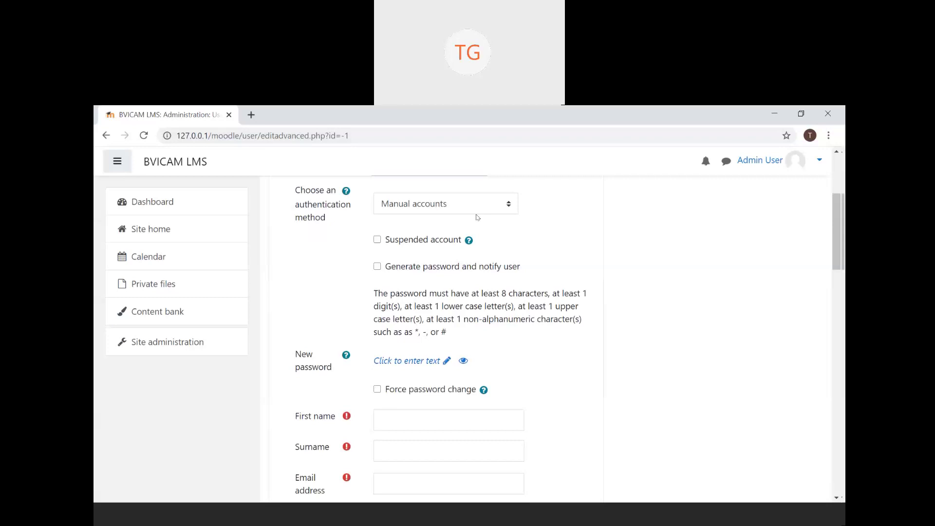
scroll(478, 217, "up", 2)
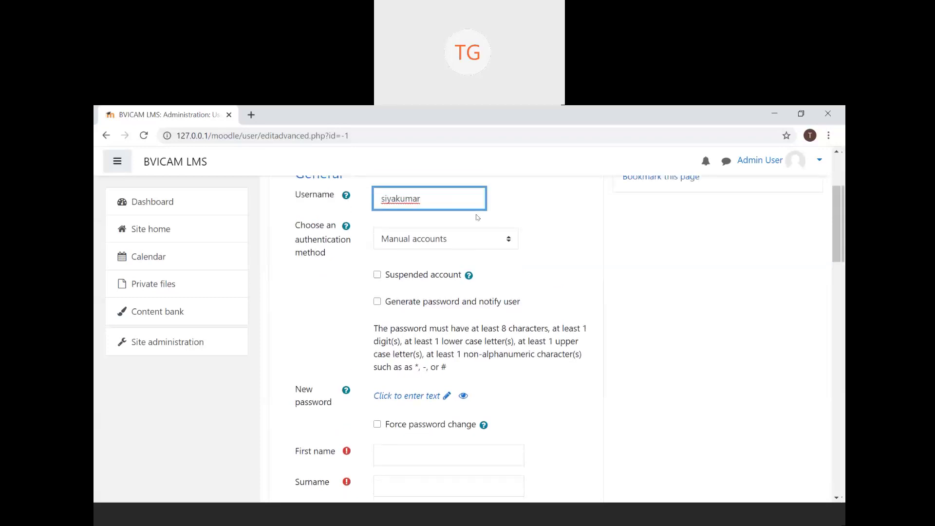
double_click(439, 199)
type("user1")
- Review the authentication methods, keeping Manual accounts selected
left_click(510, 240)
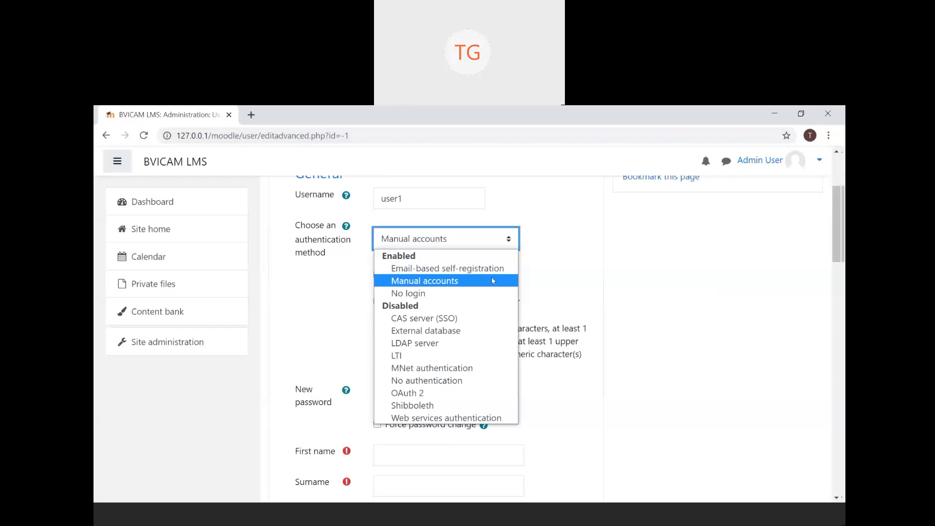
left_click(492, 280)
left_click(531, 289)
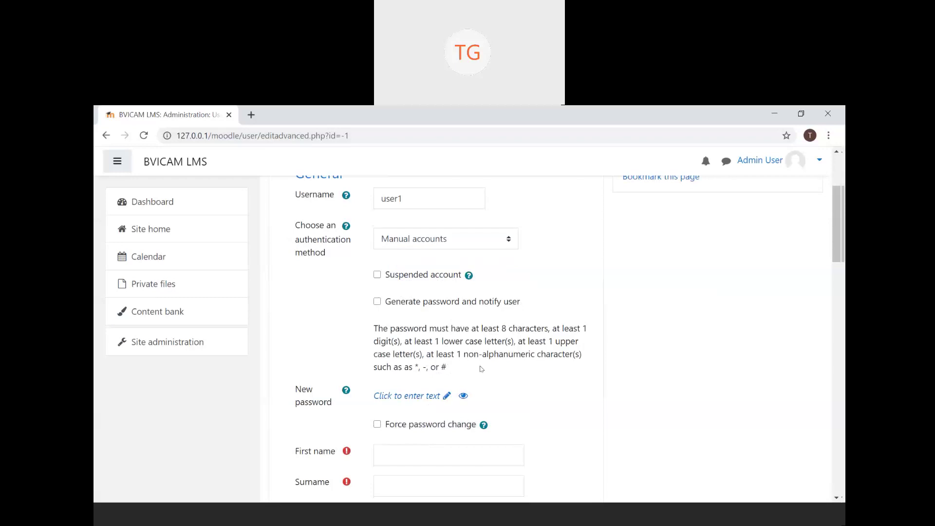
scroll(481, 368, "down", 1)
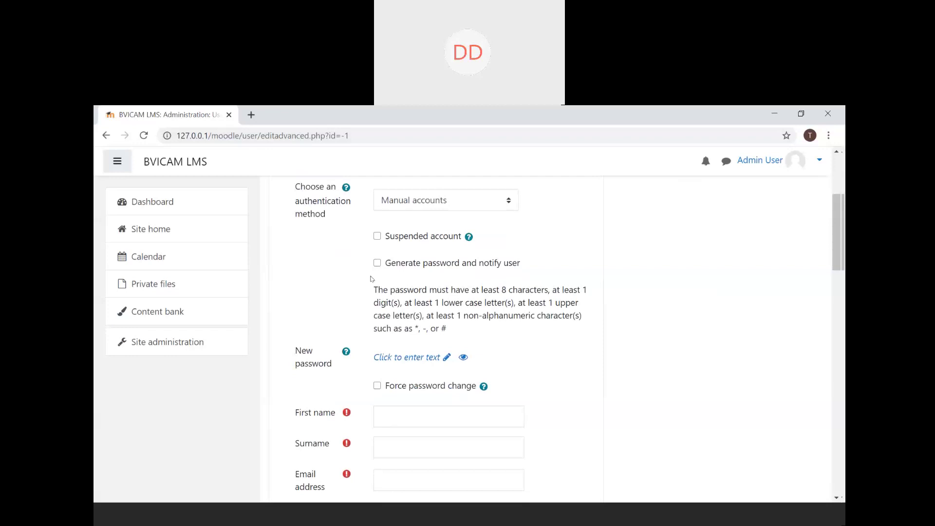
scroll(371, 279, "up", 1)
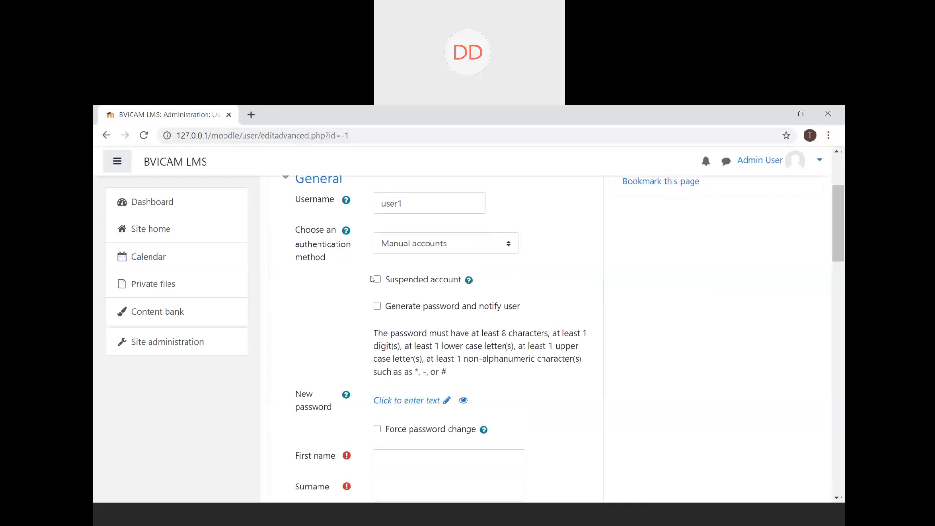
left_click(436, 245)
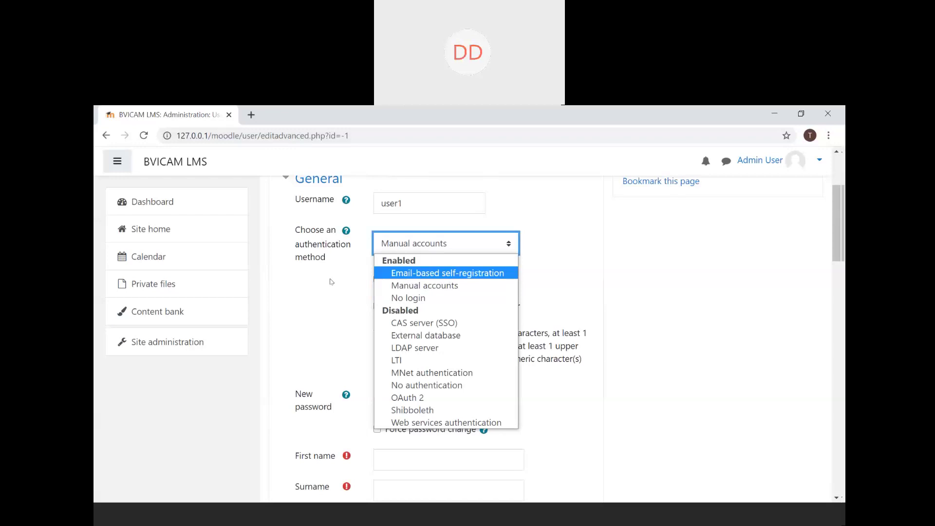
- Keep Manual accounts authentication and show the Suspended account help note
left_click(331, 281)
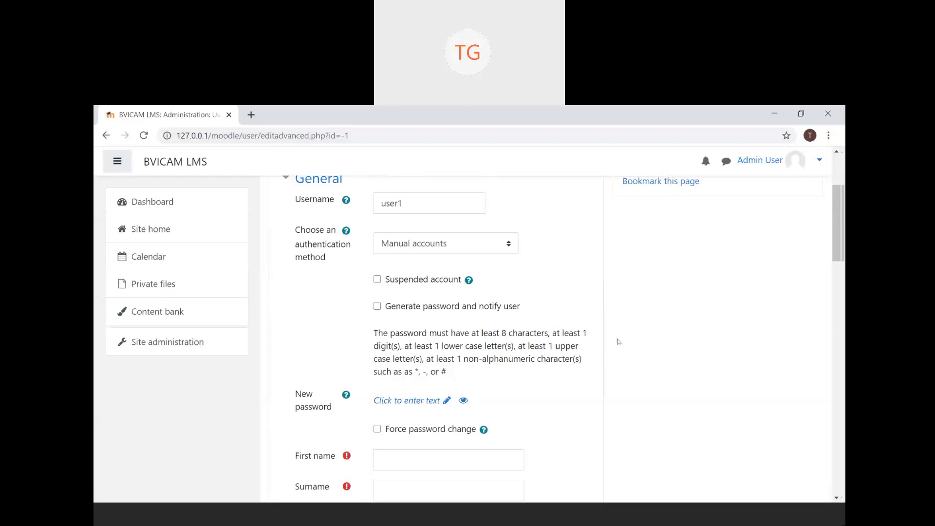
left_click(500, 244)
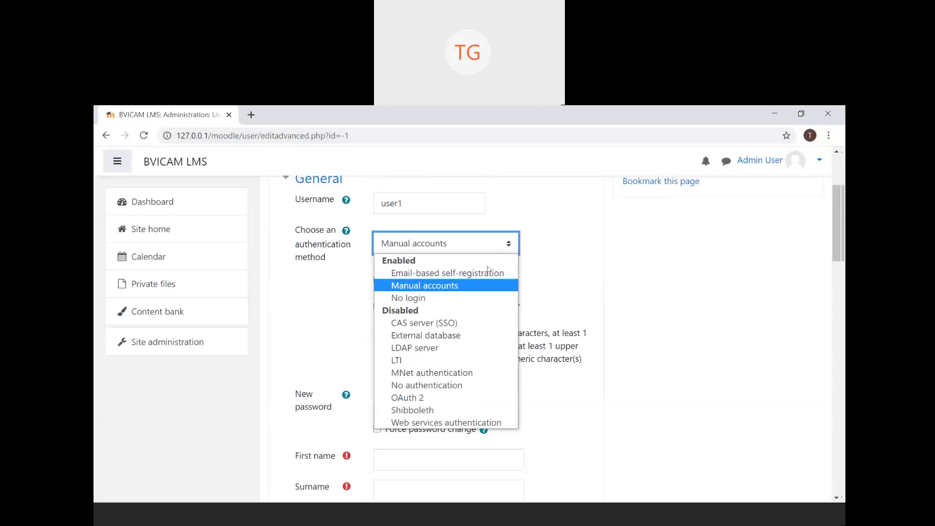
left_click(486, 286)
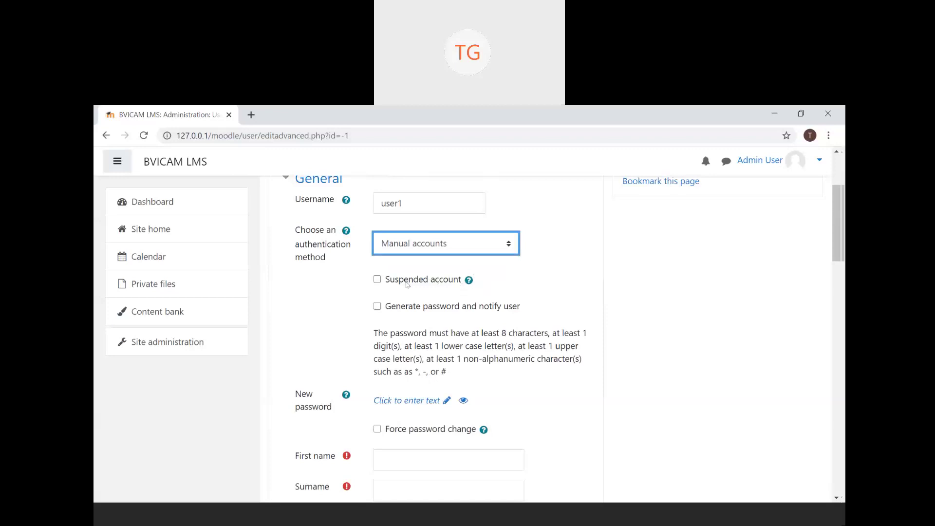
left_click(468, 281)
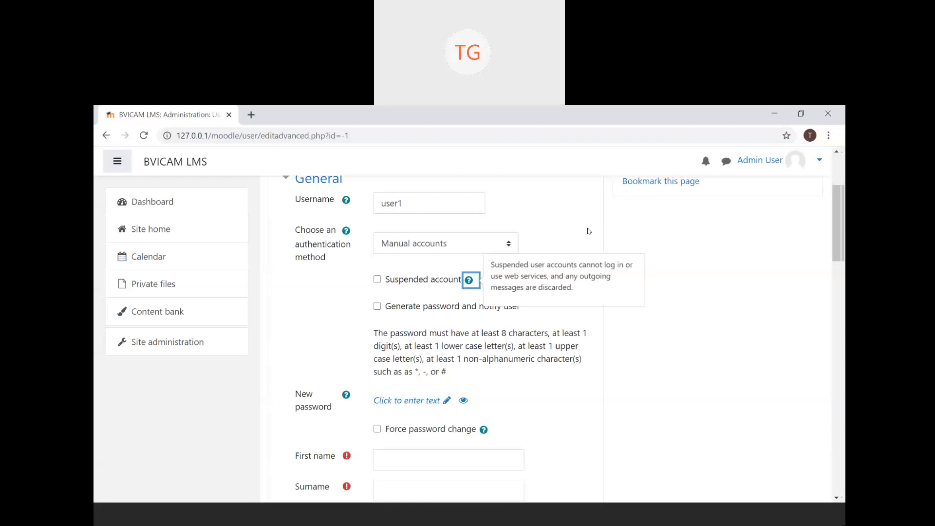
- Close the suspended-account help and highlight the password rules paragraph briefly
left_click(381, 291)
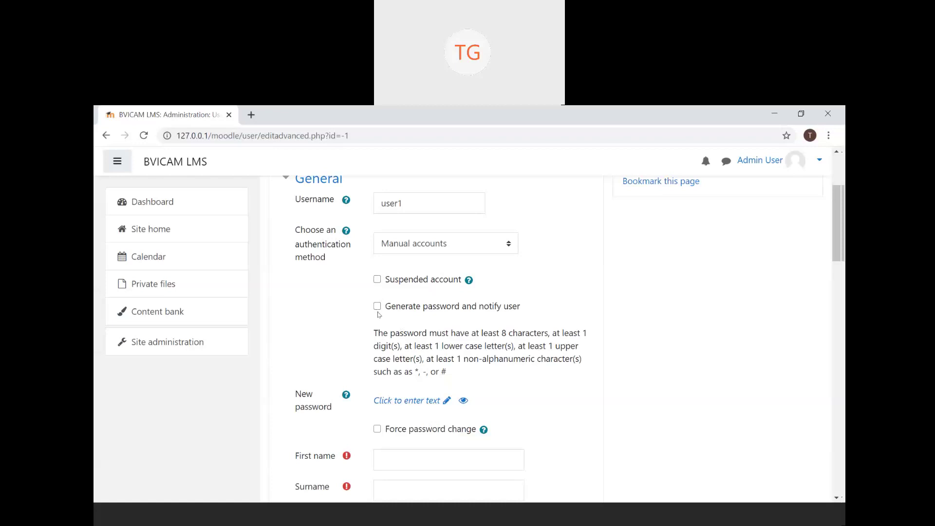
left_click_drag(378, 333, 476, 375)
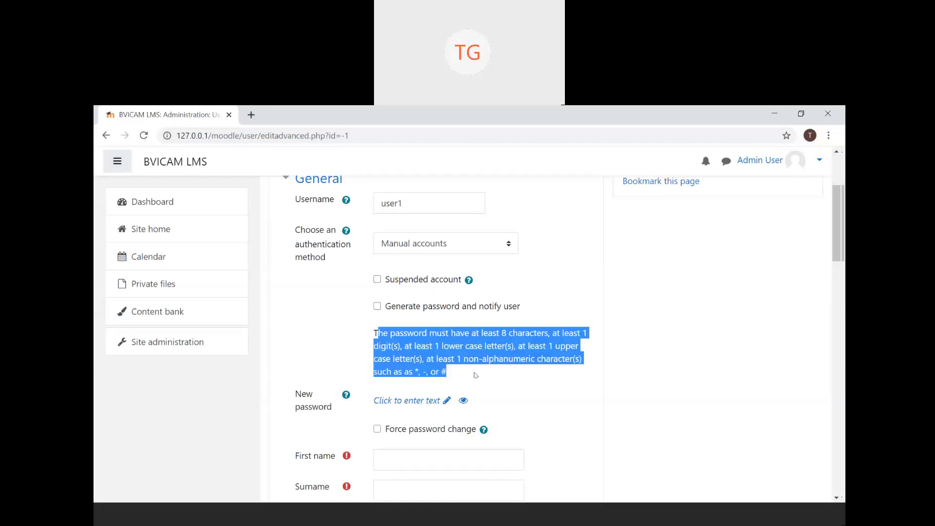
left_click(476, 375)
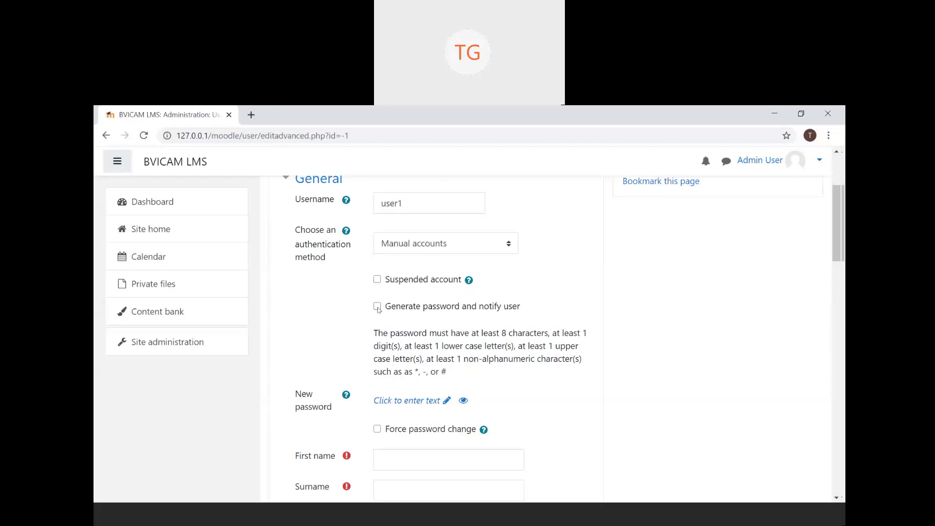
- Enter a New password that meets the complexity rules, after testing the reveal icon
left_click(419, 400)
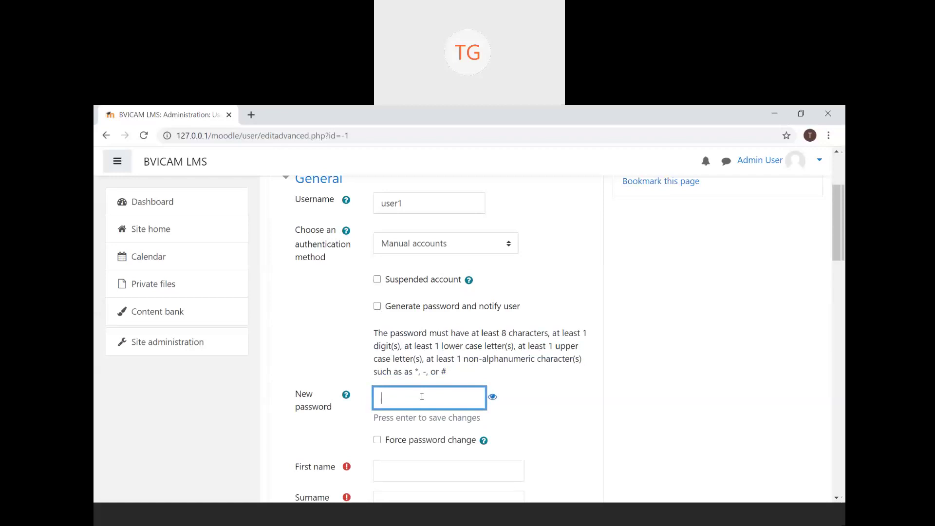
type("Us")
left_click(494, 398)
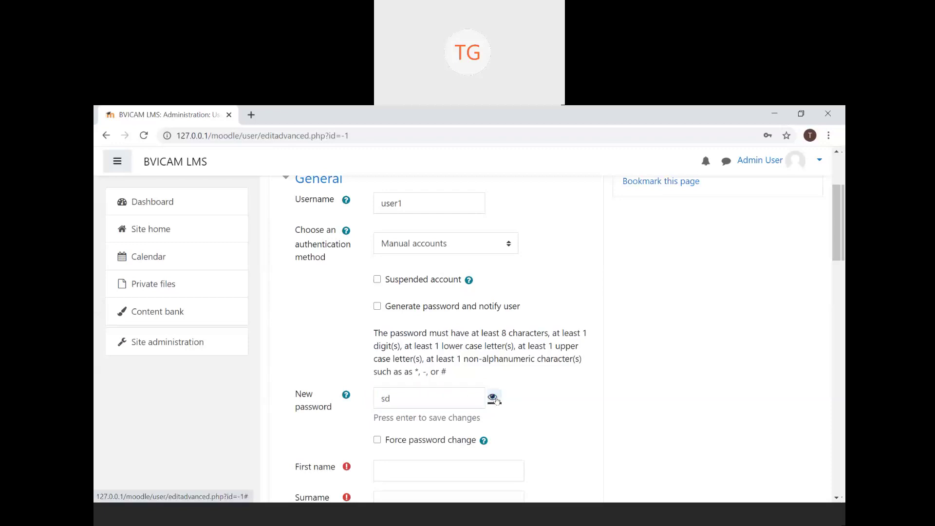
double_click(423, 401)
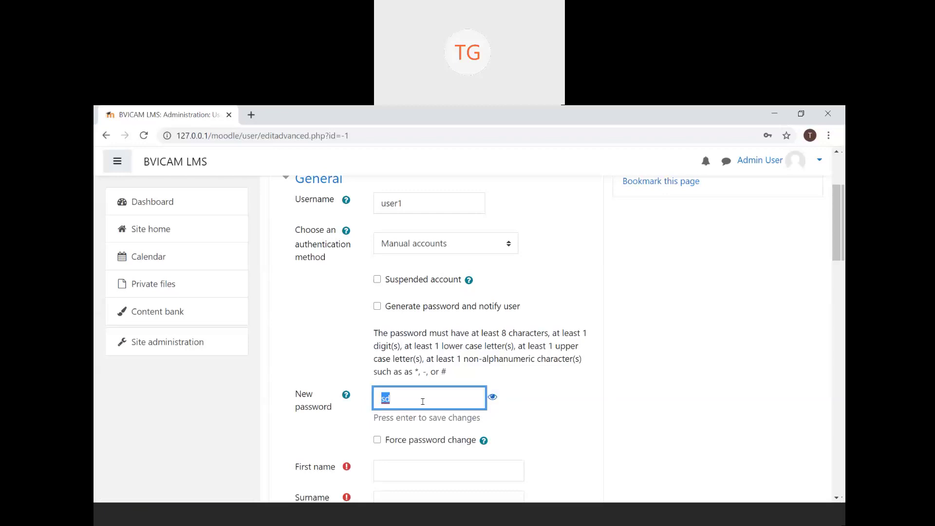
key("BackSpace")
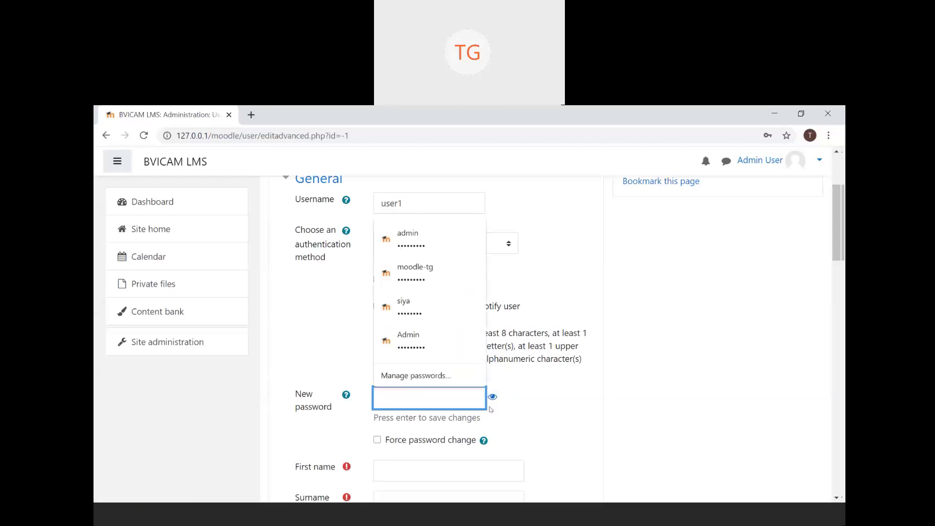
left_click(568, 396)
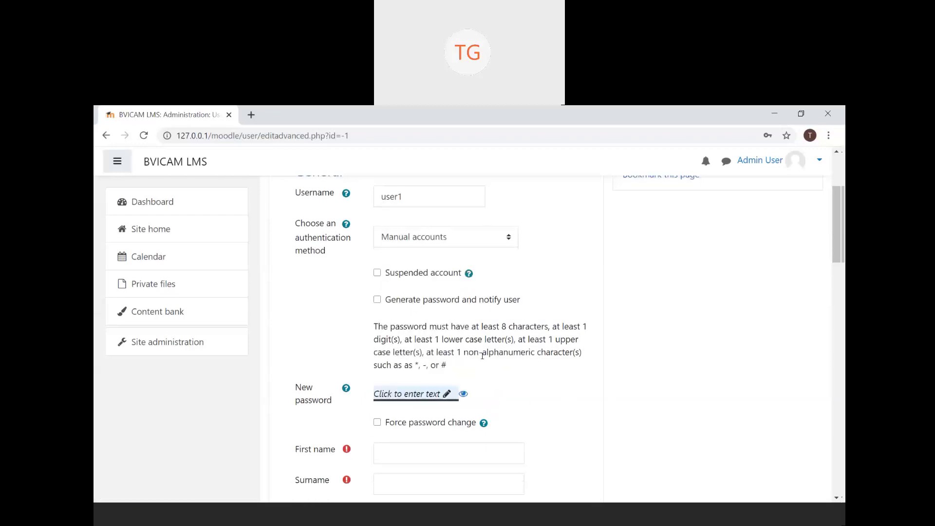
left_click(436, 396)
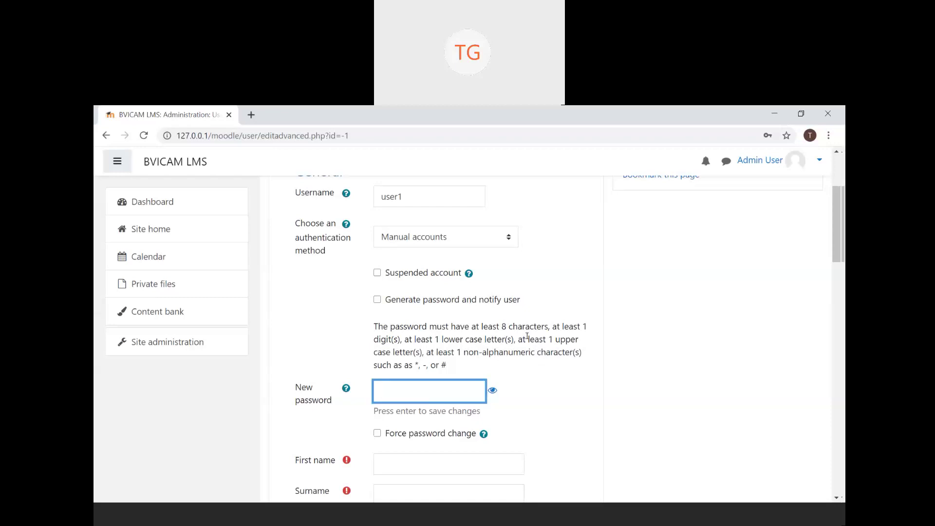
type("Admin@123")
- Fill in first name User1 and surname Account
scroll(462, 434, "down", 2)
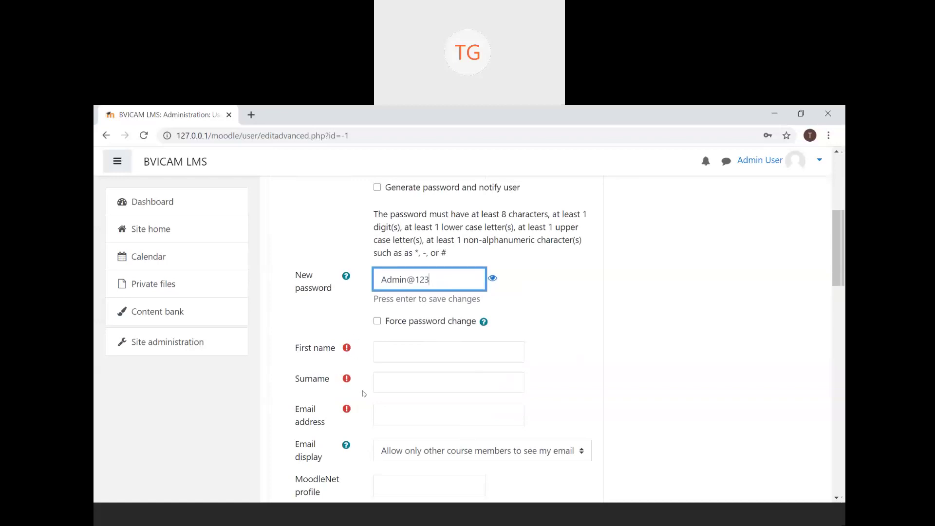
left_click(404, 353)
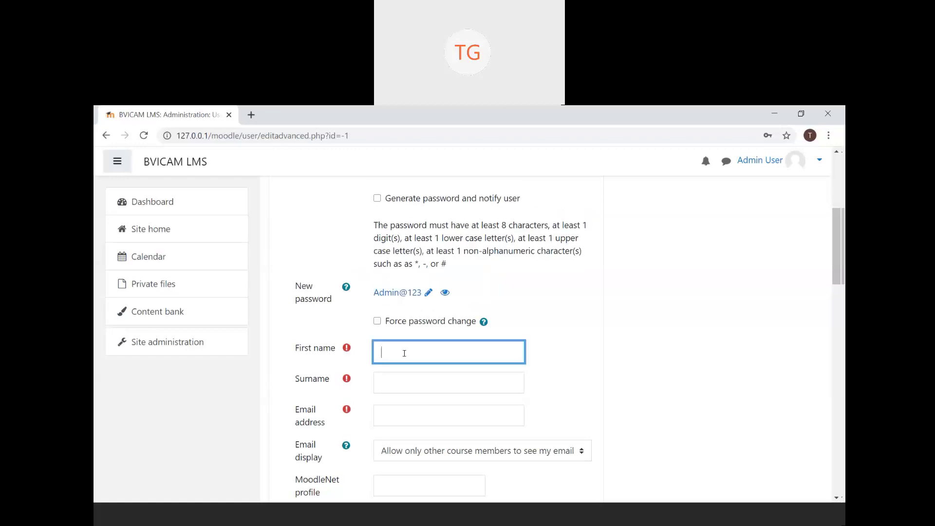
type("User")
left_click(403, 380)
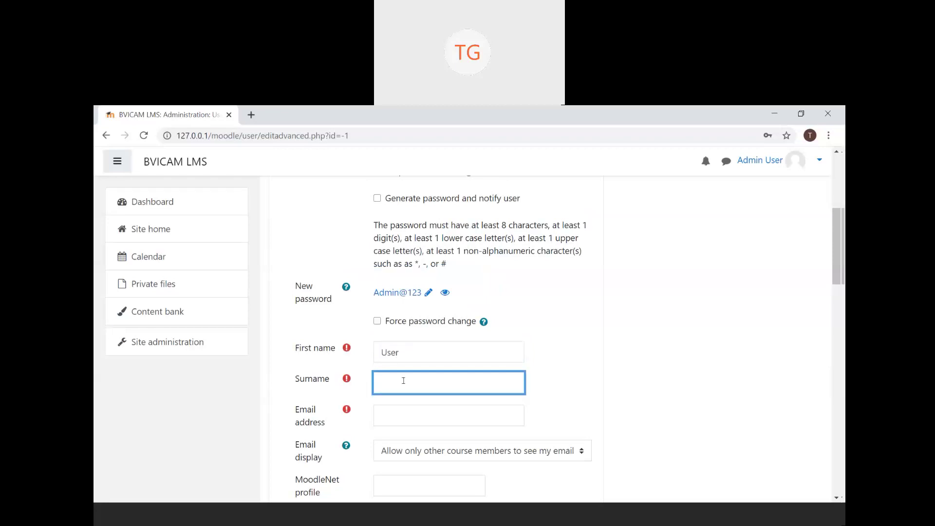
left_click(426, 351)
type("1")
left_click(411, 376)
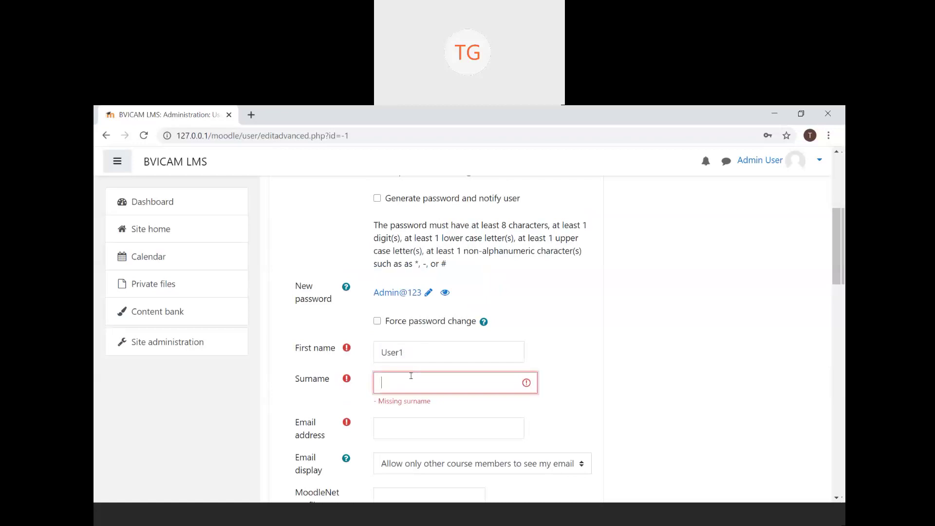
type("Account")
- Enter the new user's Gmail e-mail address, fixing the domain typo
left_click(404, 427)
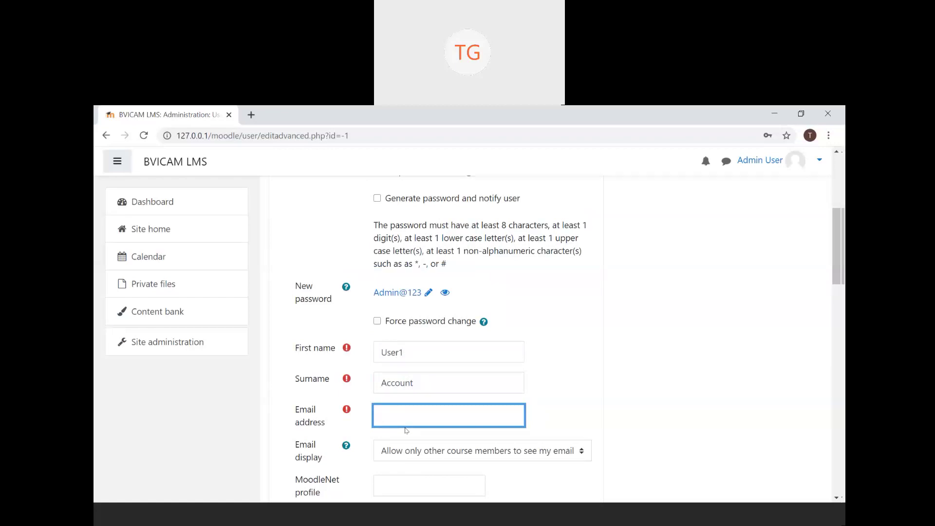
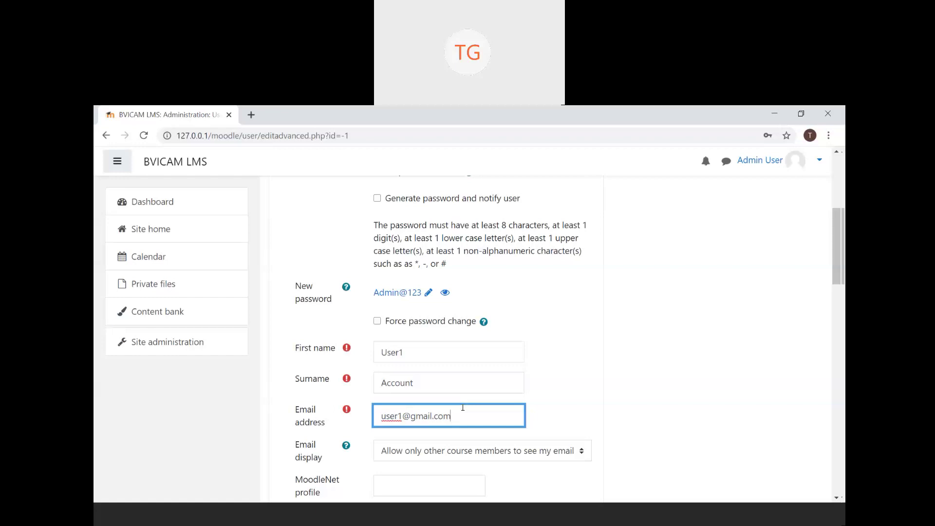
scroll(463, 407, "down", 3)
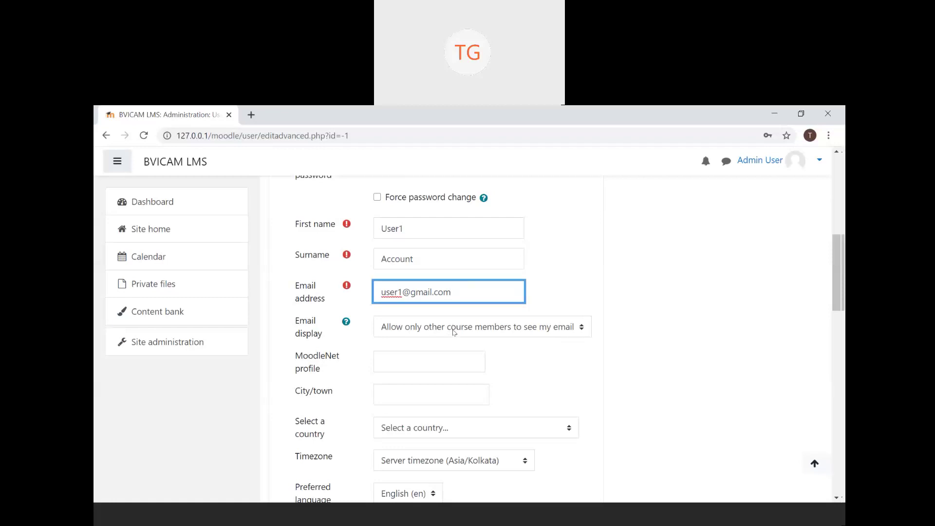
- Set Email display to 'Allow everyone to see my email address'
left_click(453, 333)
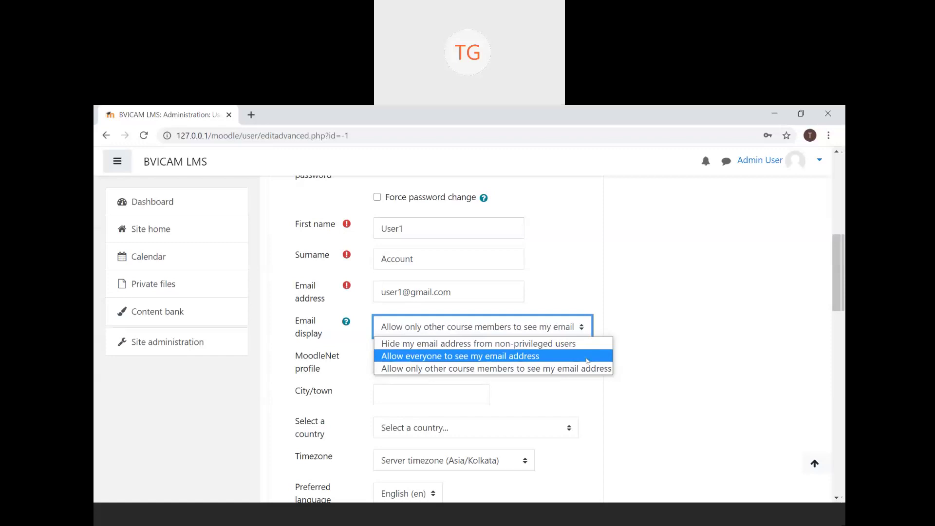
left_click(524, 357)
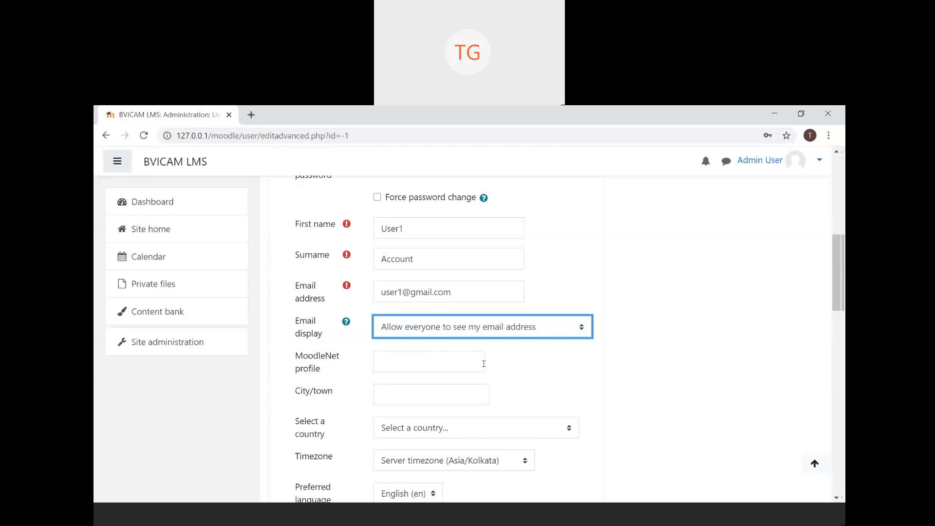
- Leave MoodleNet profile empty, choose India, keep Asia/Kolkata timezone and English (en)
scroll(483, 363, "down", 2)
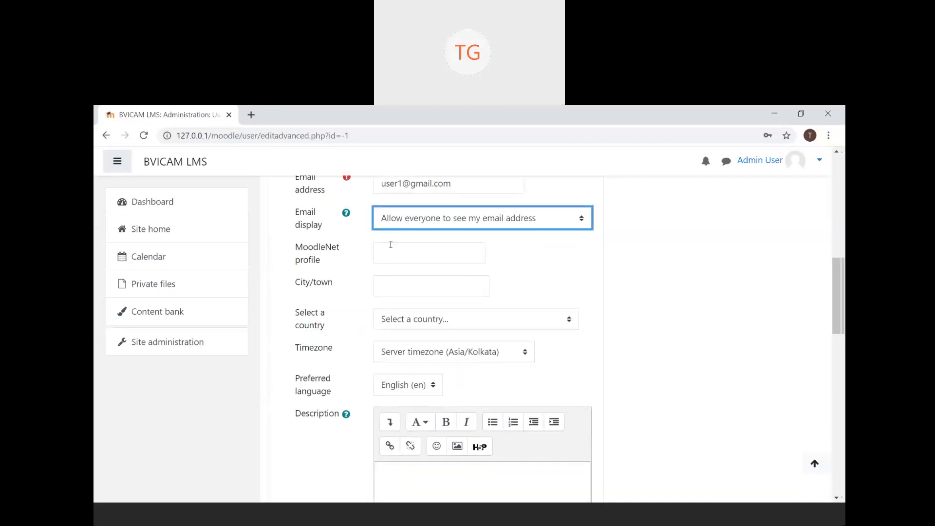
left_click(394, 254)
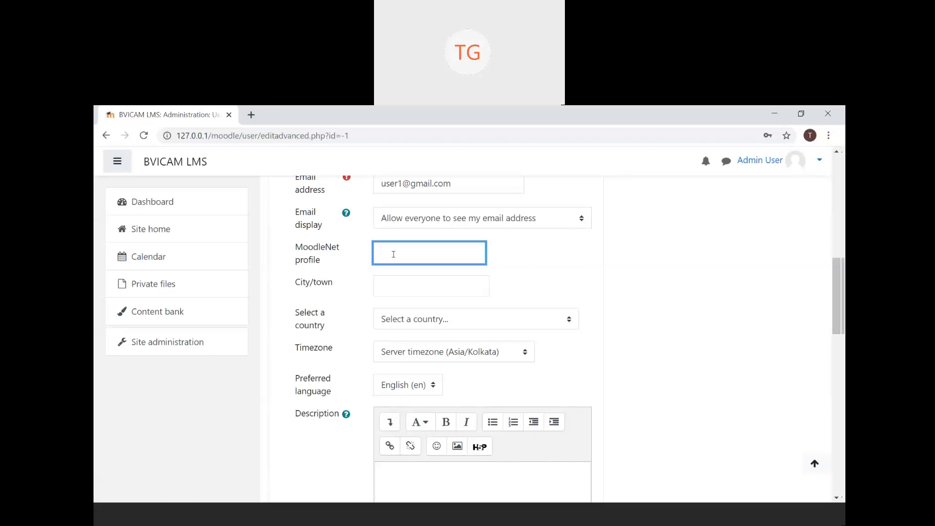
left_click(417, 299)
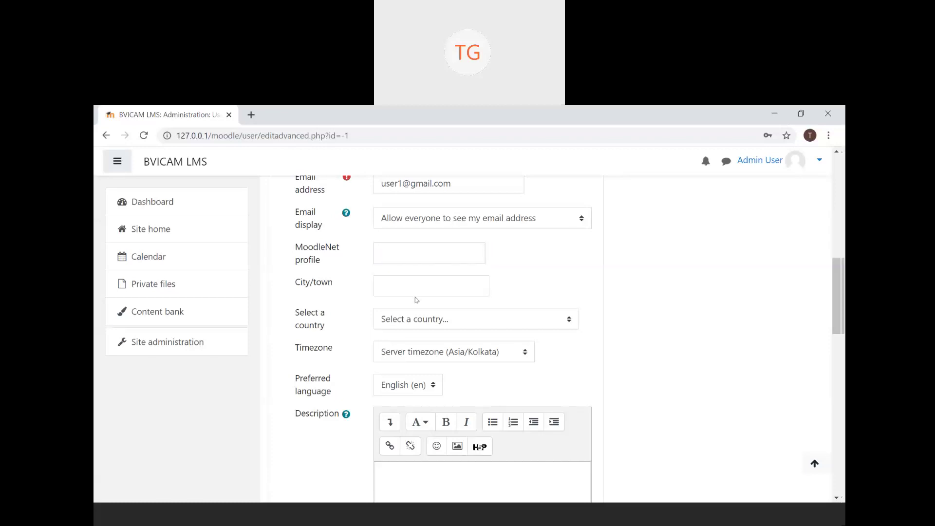
scroll(416, 299, "down", 1)
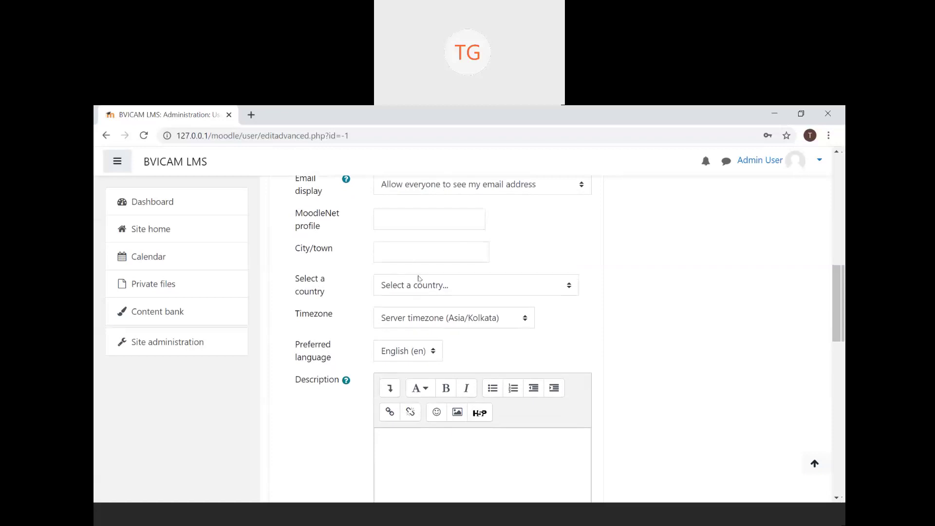
left_click(419, 284)
type("in")
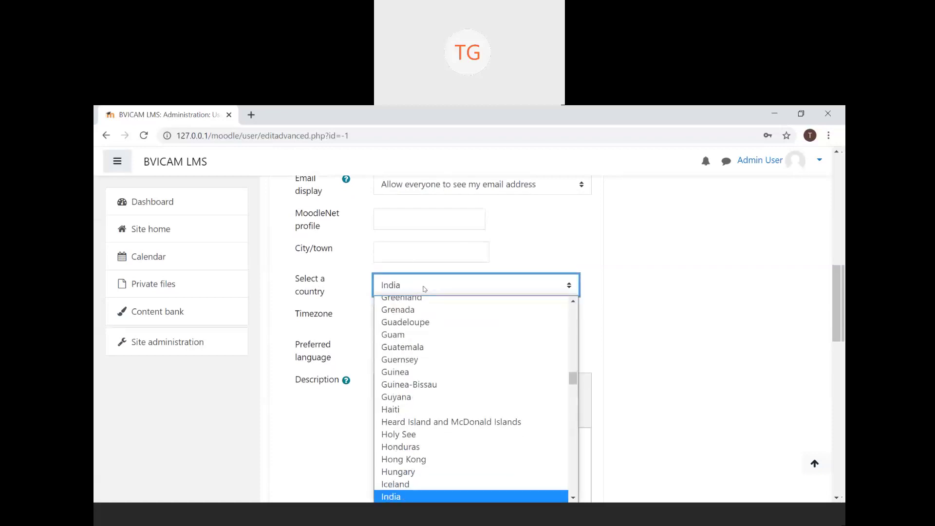
key("Return")
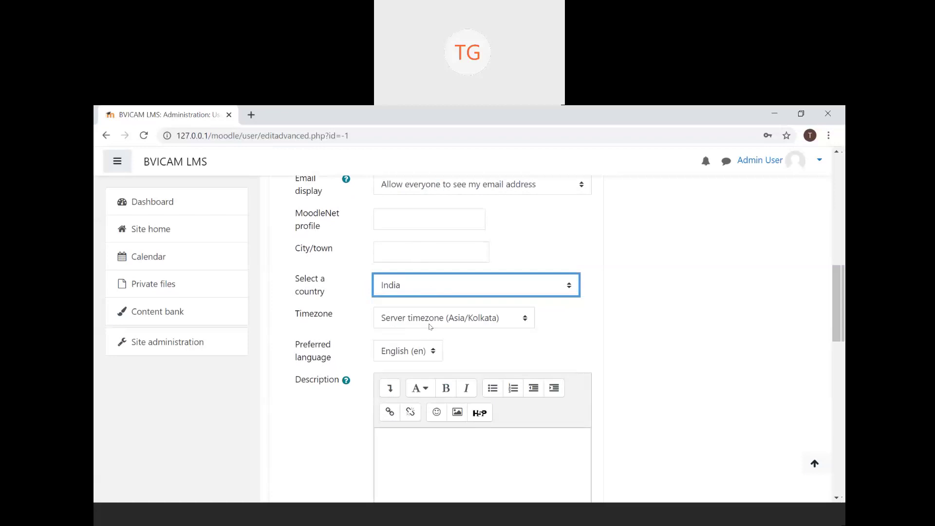
left_click(430, 326)
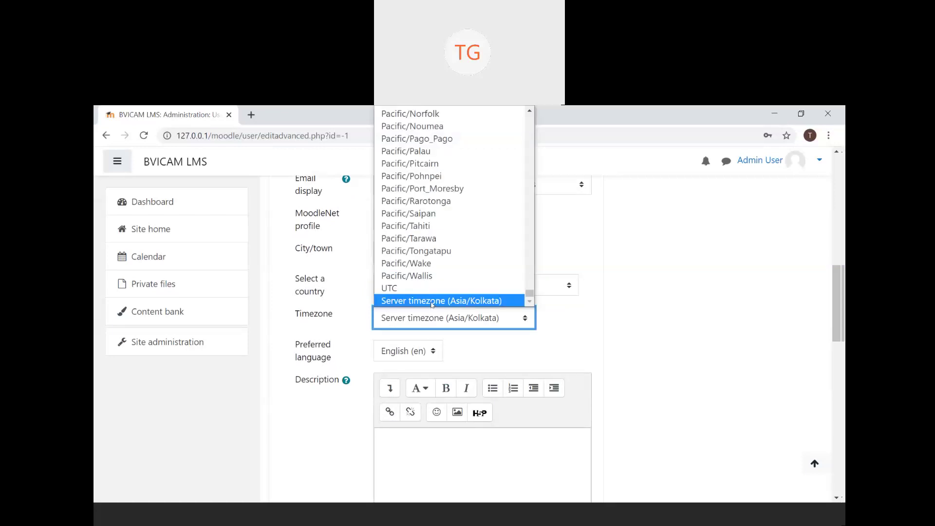
left_click(432, 301)
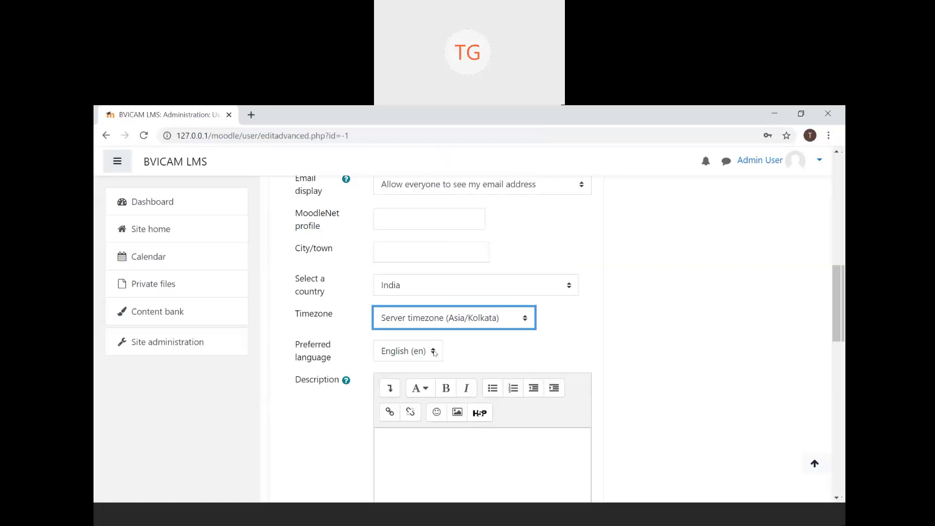
left_click(432, 352)
left_click(432, 351)
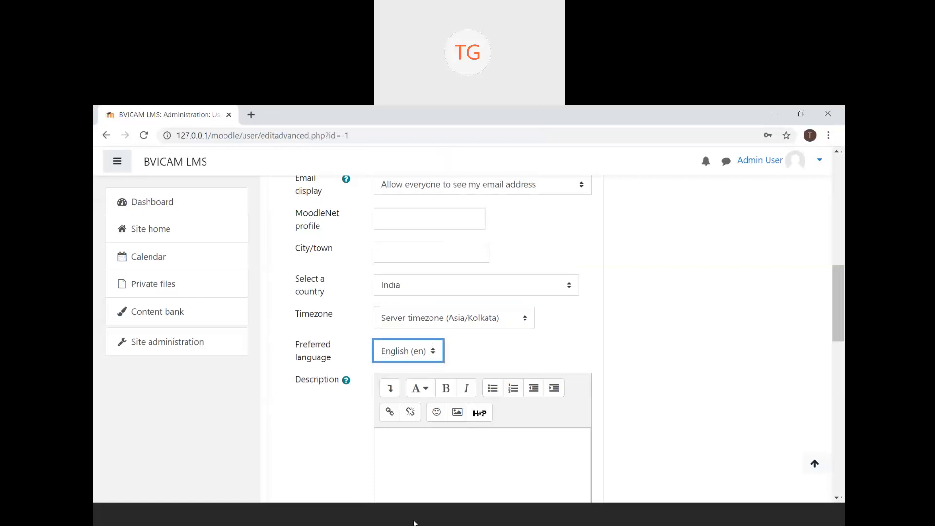
scroll(425, 482, "down", 6)
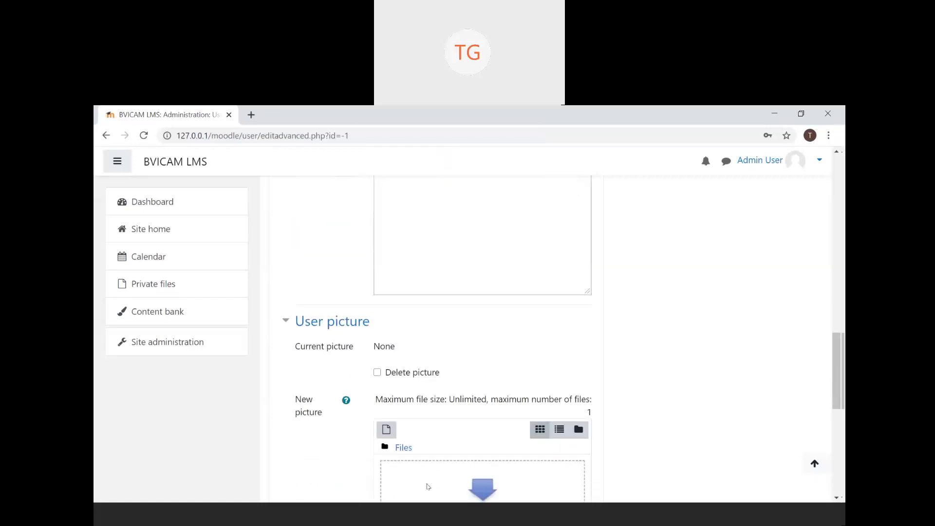
scroll(428, 486, "up", 5)
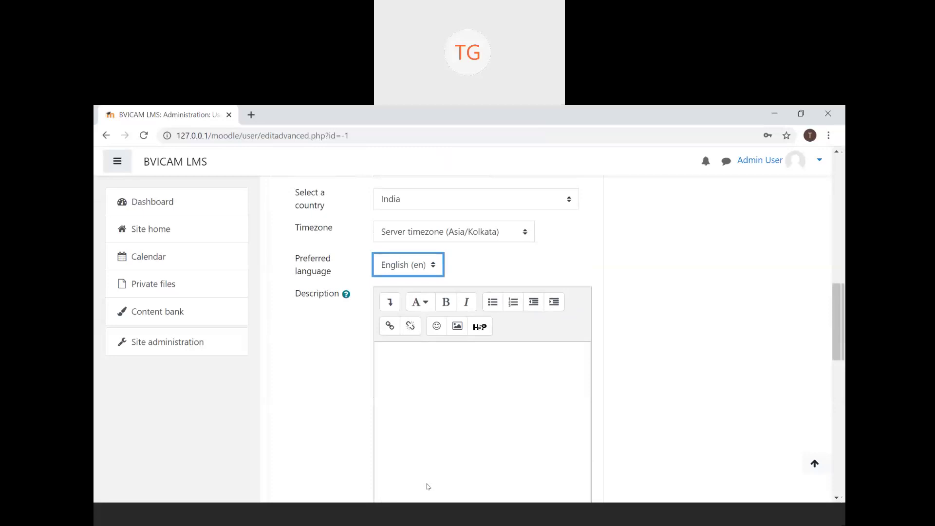
left_click(425, 481)
scroll(426, 483, "down", 6)
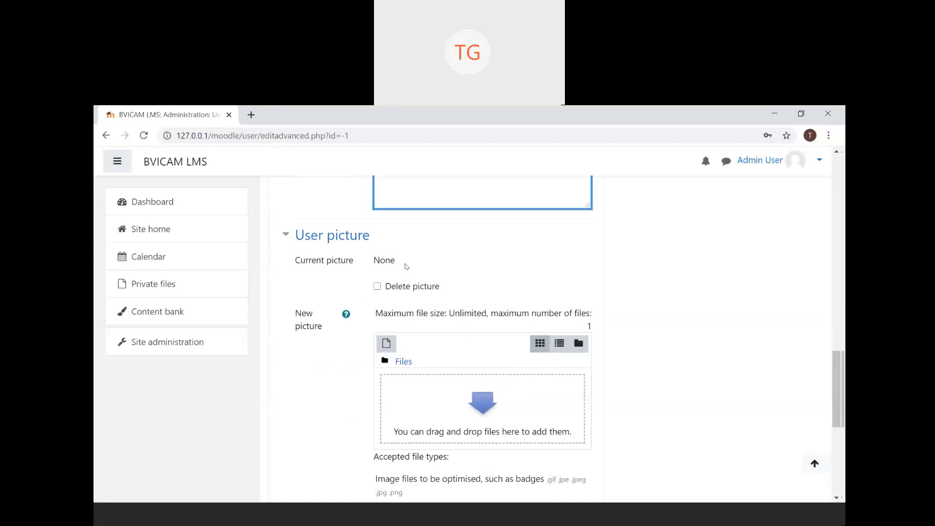
scroll(389, 434, "down", 3)
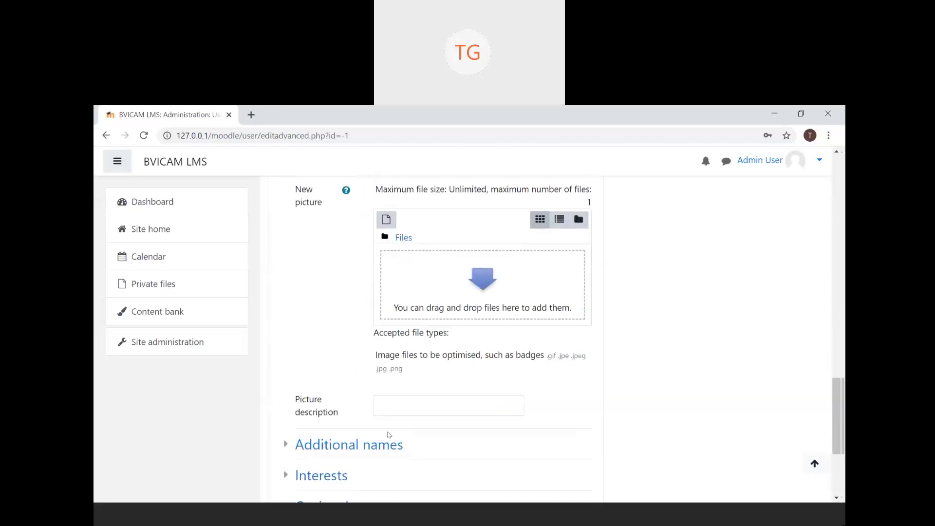
scroll(389, 434, "down", 3)
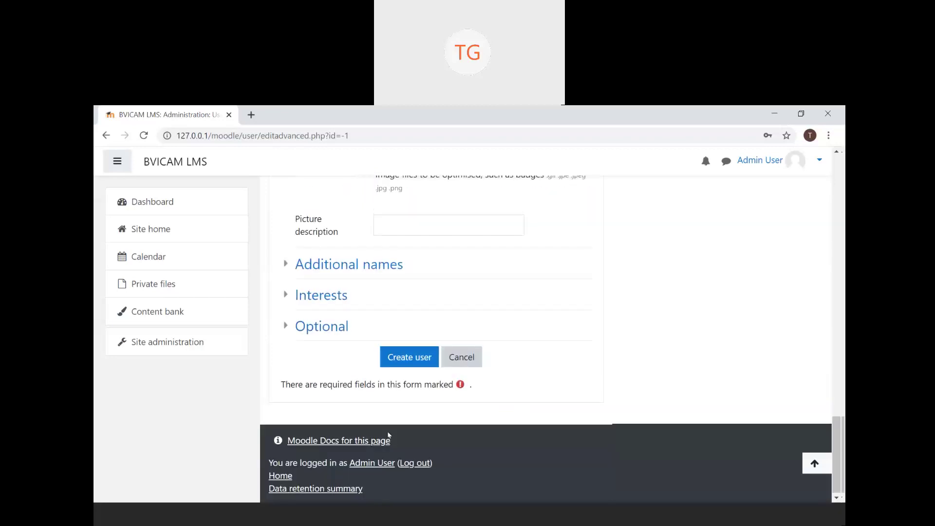
- Expand the Additional names, Interests and Optional sections of the new user form
left_click(345, 264)
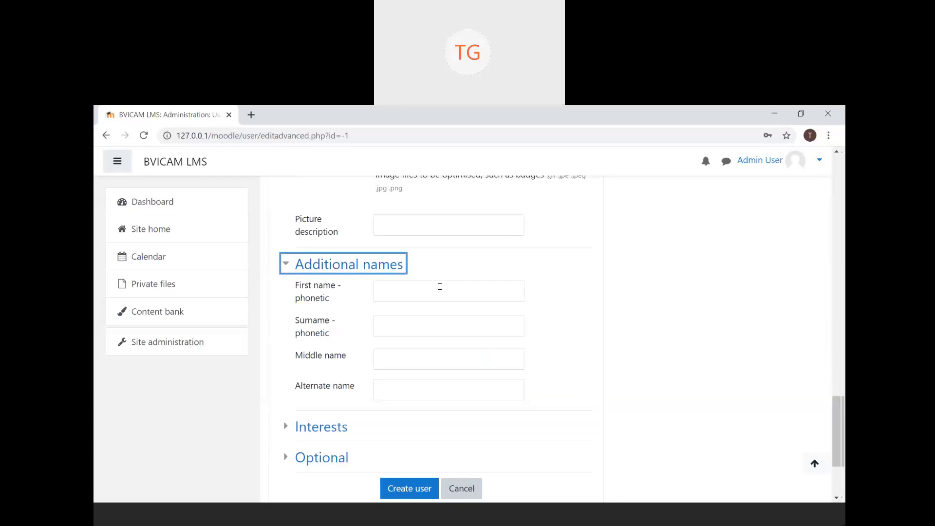
left_click(337, 426)
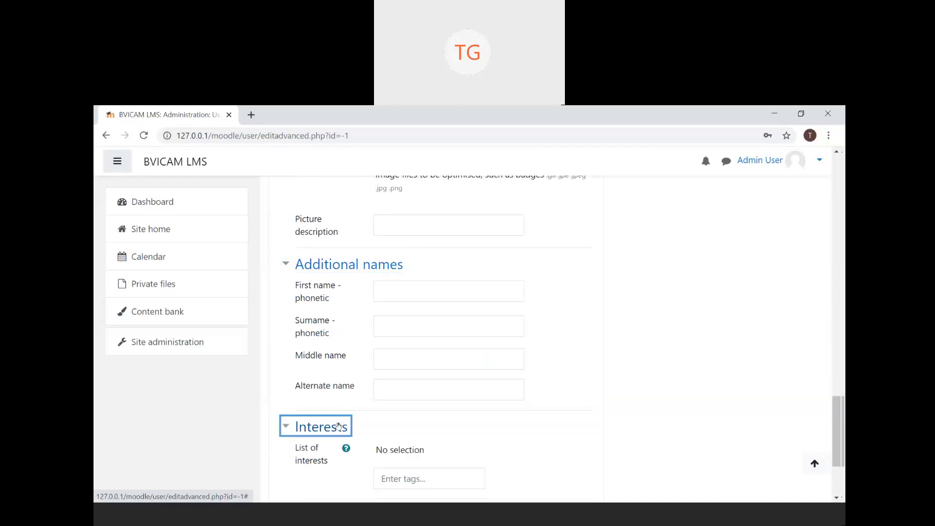
scroll(339, 425, "down", 4)
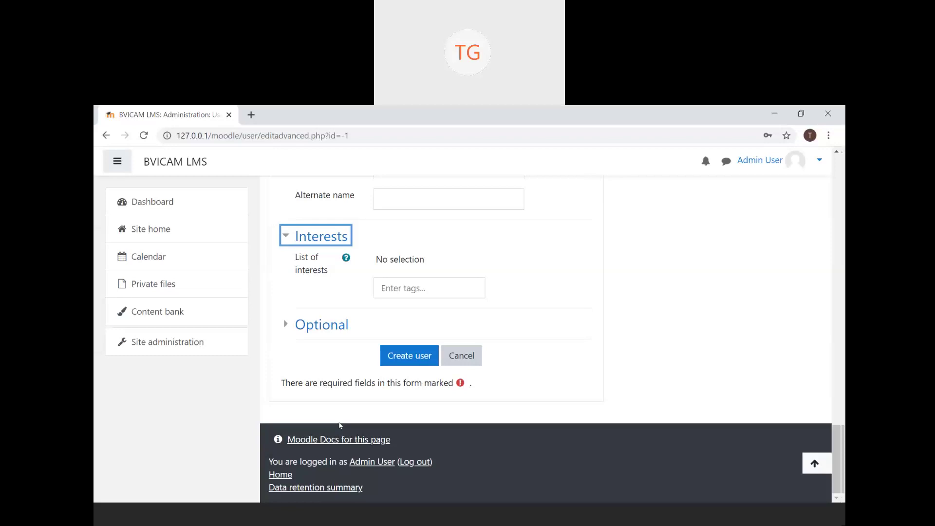
left_click(322, 334)
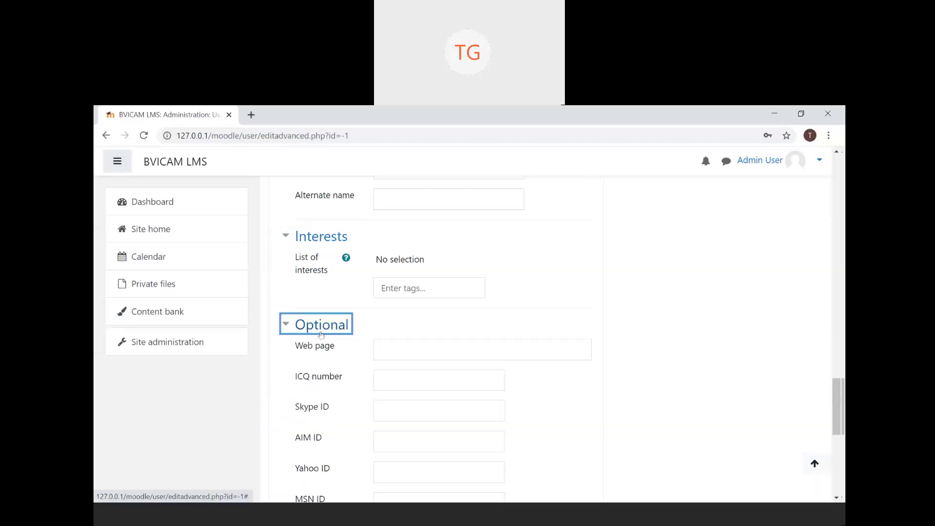
scroll(321, 334, "down", 8)
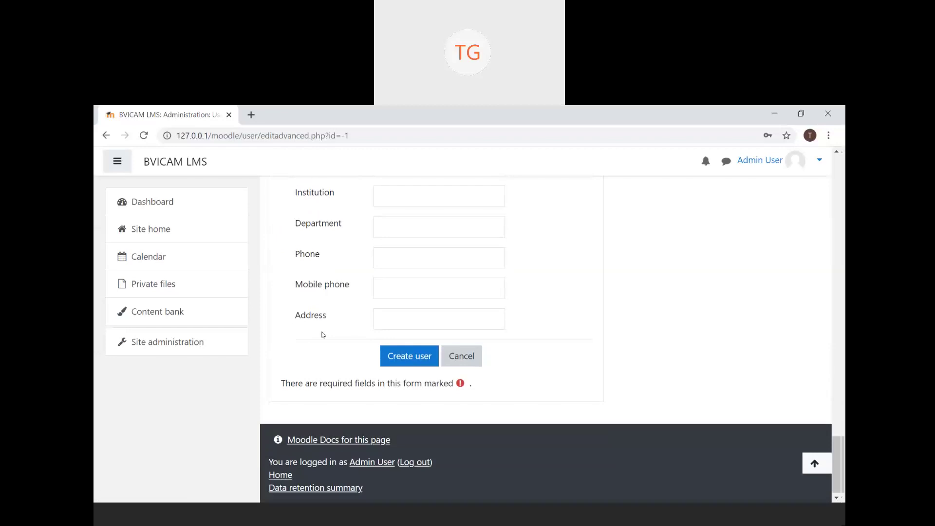
- Create the User1 account and review the Browse list of users, now 2 users
left_click(403, 363)
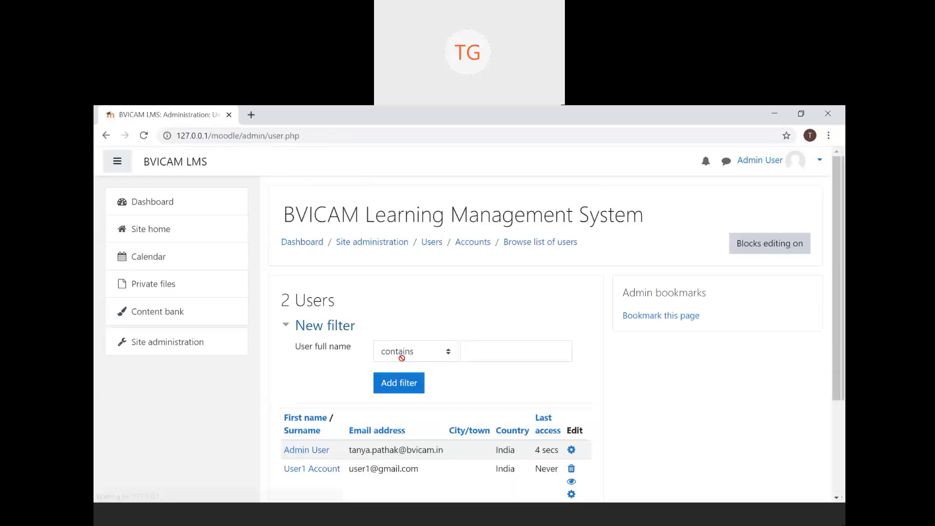
scroll(402, 358, "down", 3)
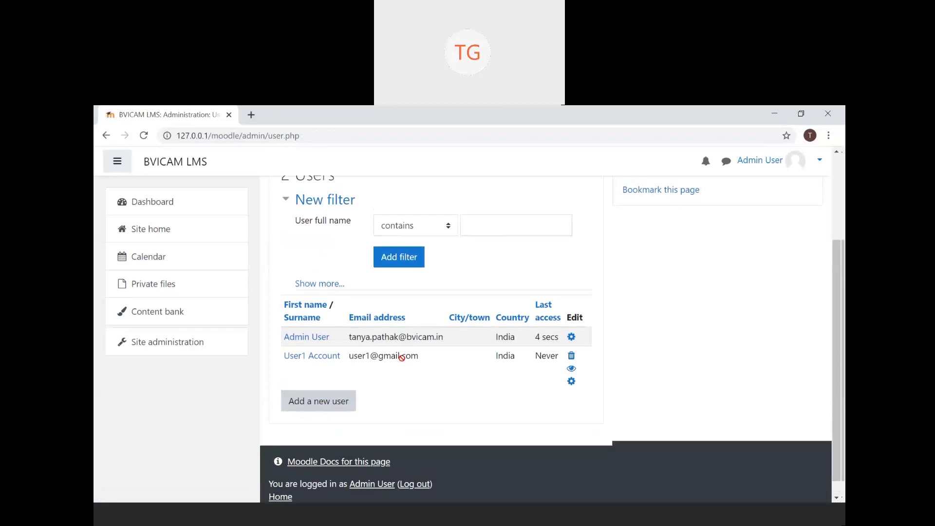
scroll(402, 357, "up", 1)
scroll(402, 358, "up", 2)
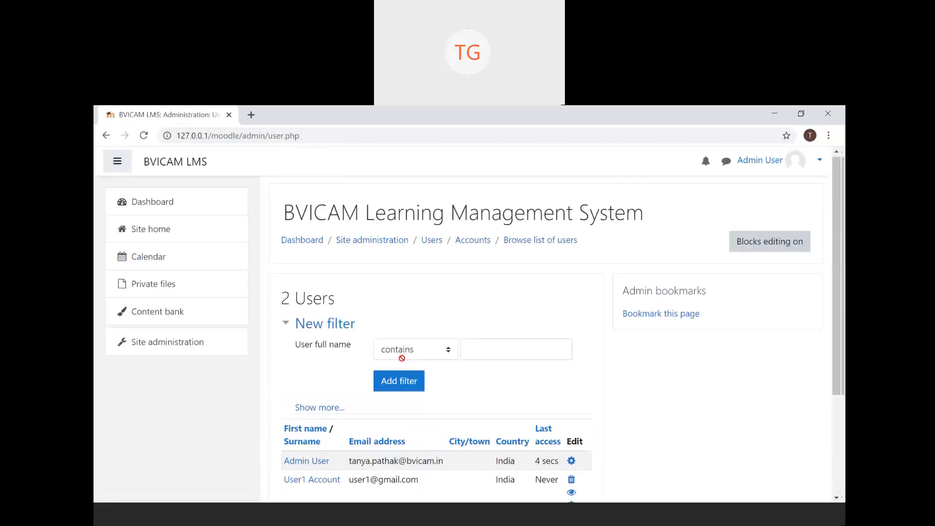
scroll(401, 358, "down", 3)
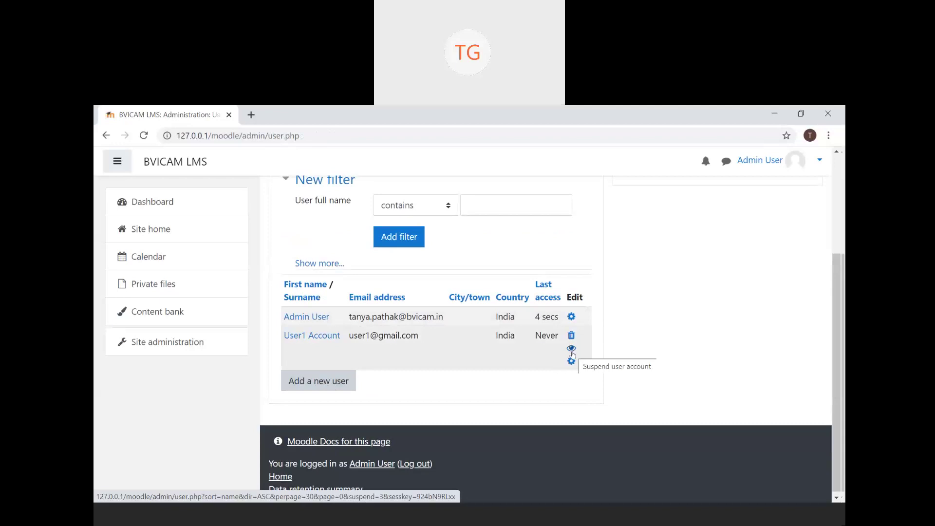
left_click(572, 348)
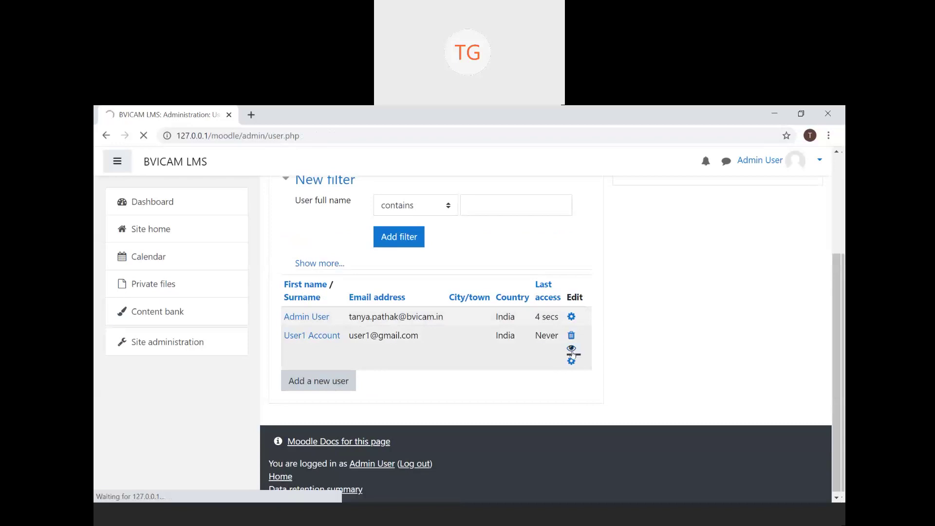
scroll(603, 457, "down", 5)
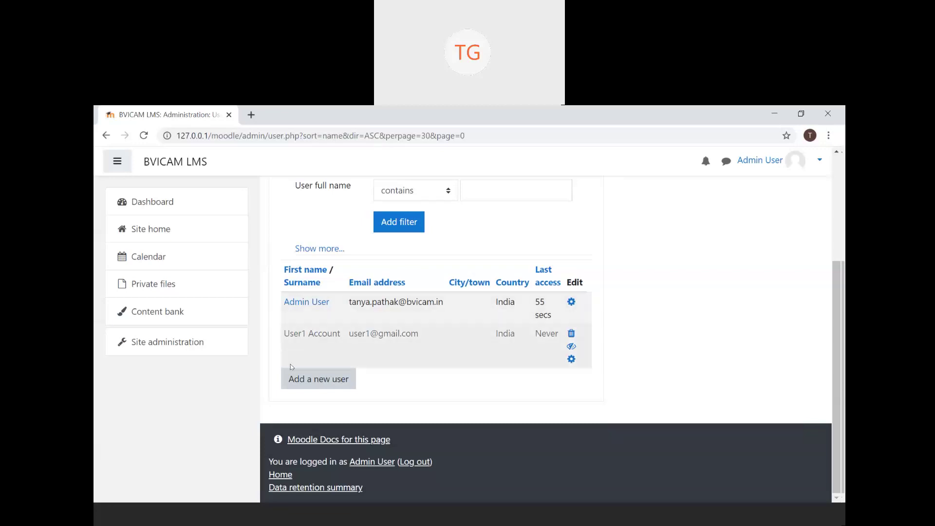
left_click(571, 349)
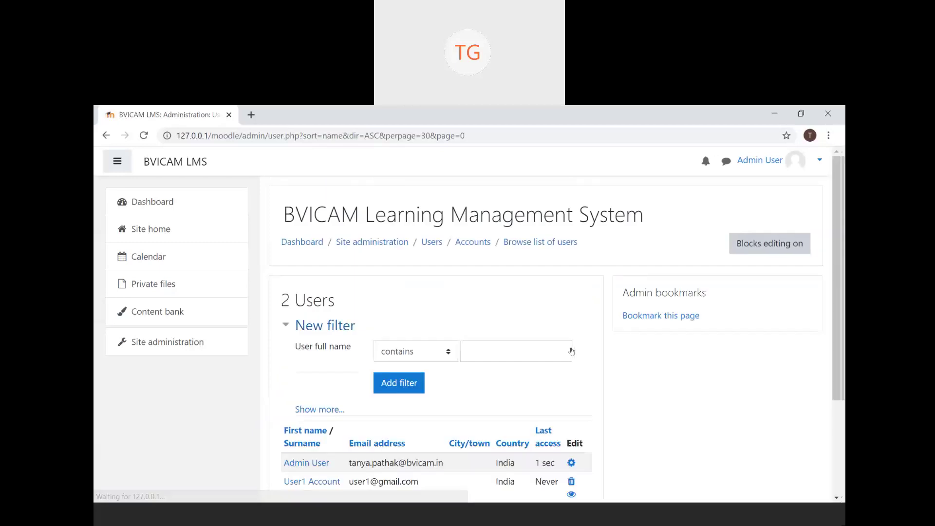
scroll(572, 351, "down", 3)
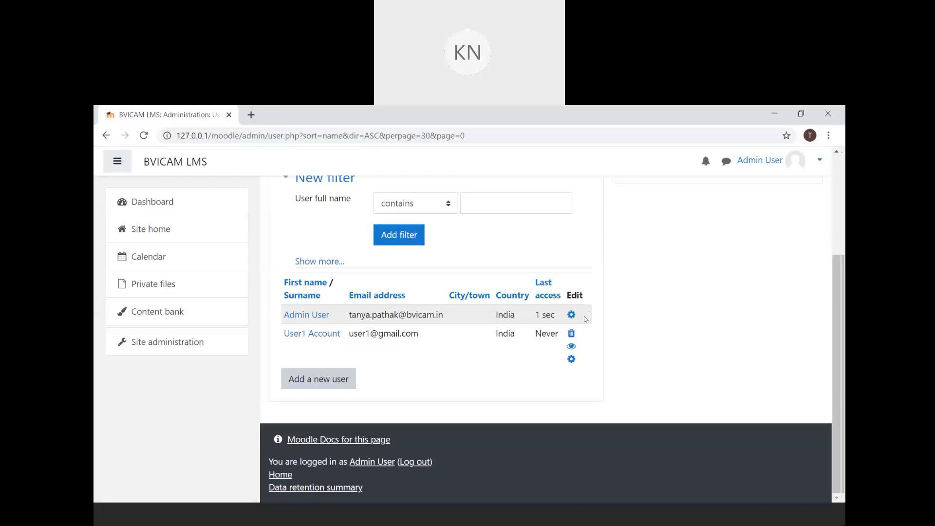
- Scroll the Browse list of users to view Admin User and User1 Account
scroll(586, 319, "up", 1)
scroll(586, 319, "down", 1)
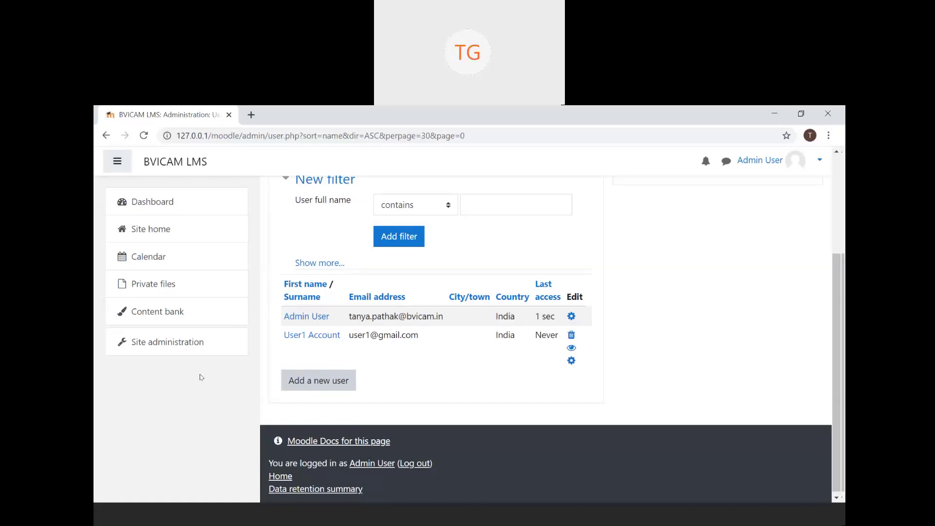
scroll(757, 224, "up", 3)
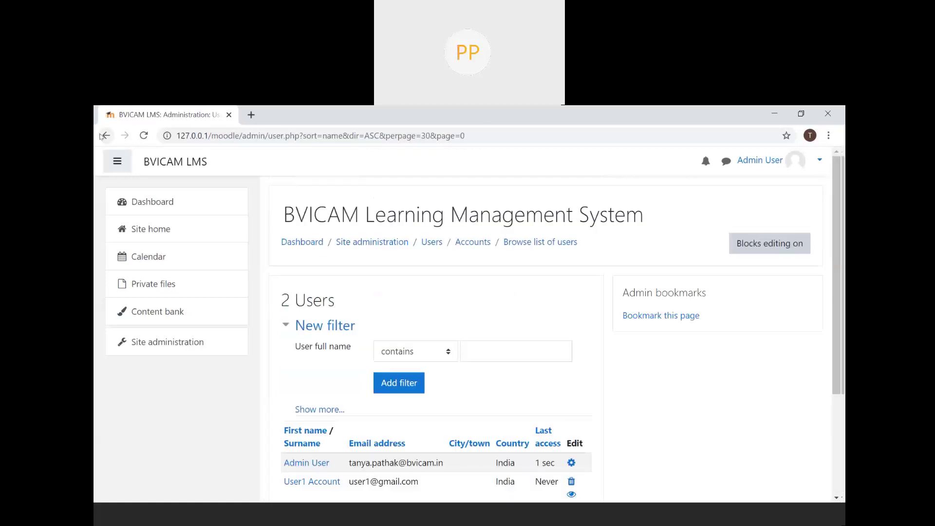
left_click(163, 166)
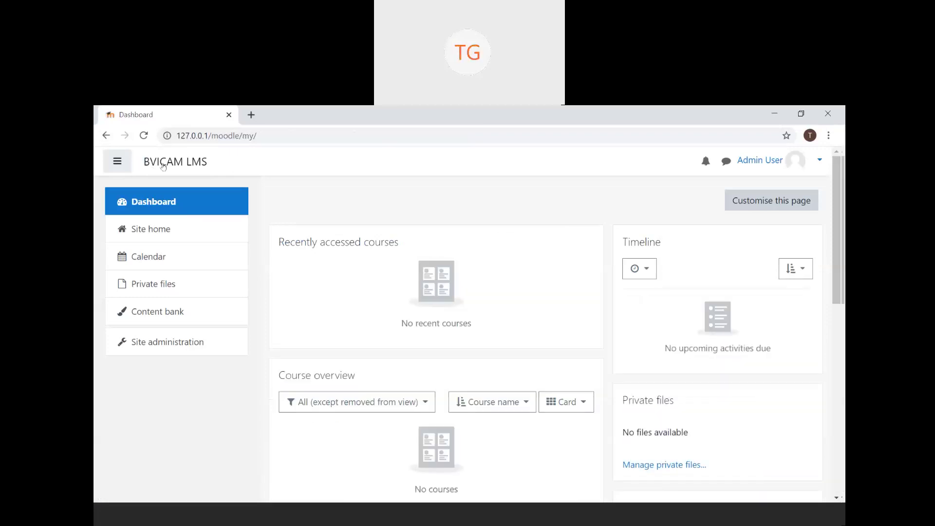
left_click(205, 344)
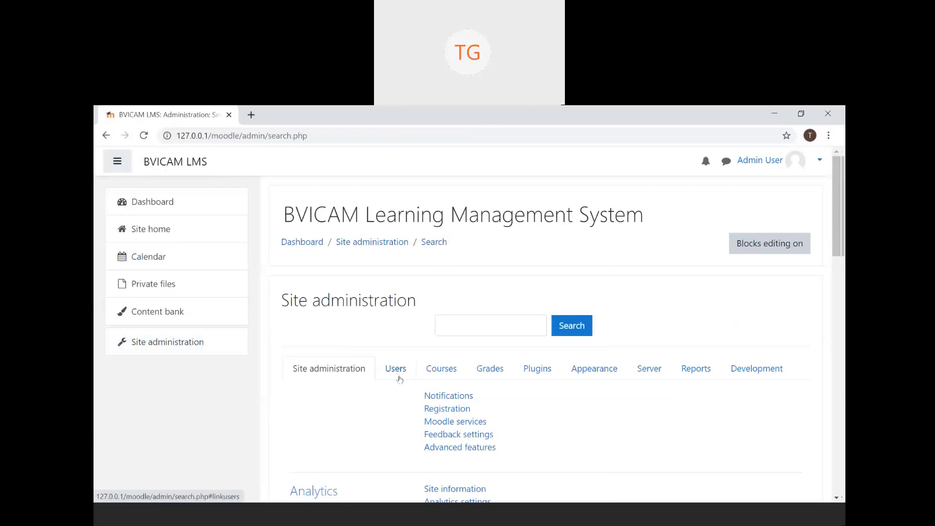
left_click(399, 378)
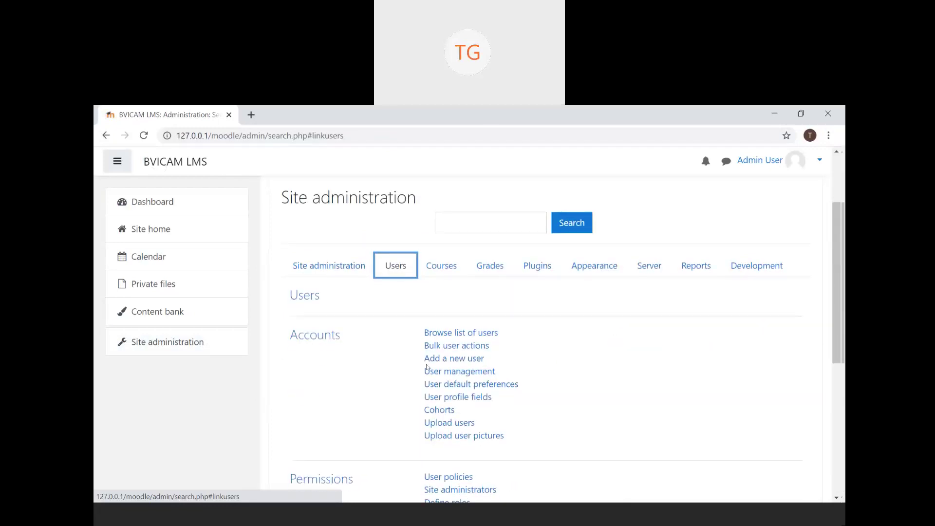
left_click(487, 334)
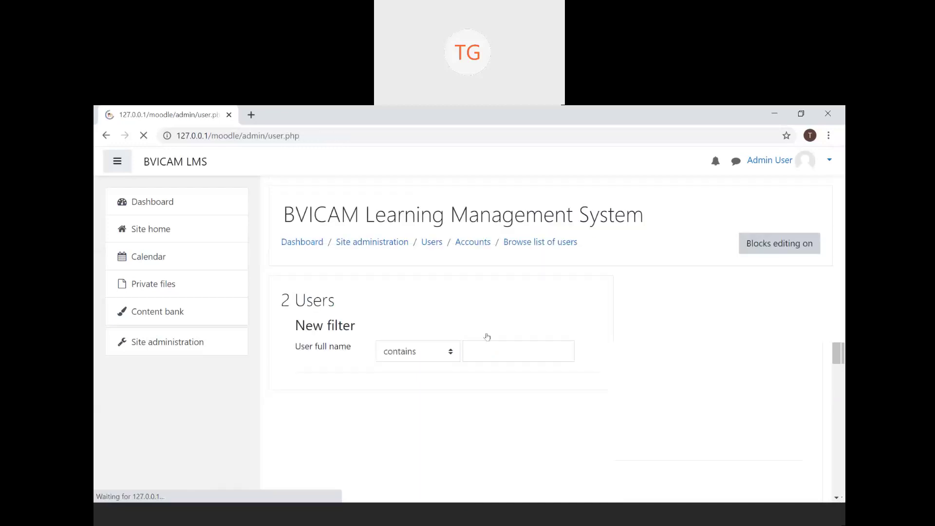
scroll(487, 336, "down", 3)
scroll(487, 336, "up", 1)
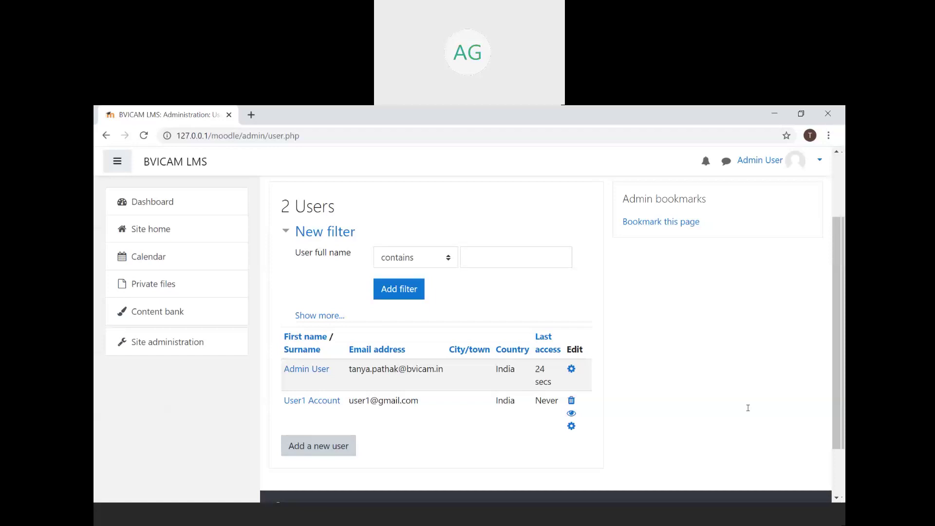
left_click(571, 426)
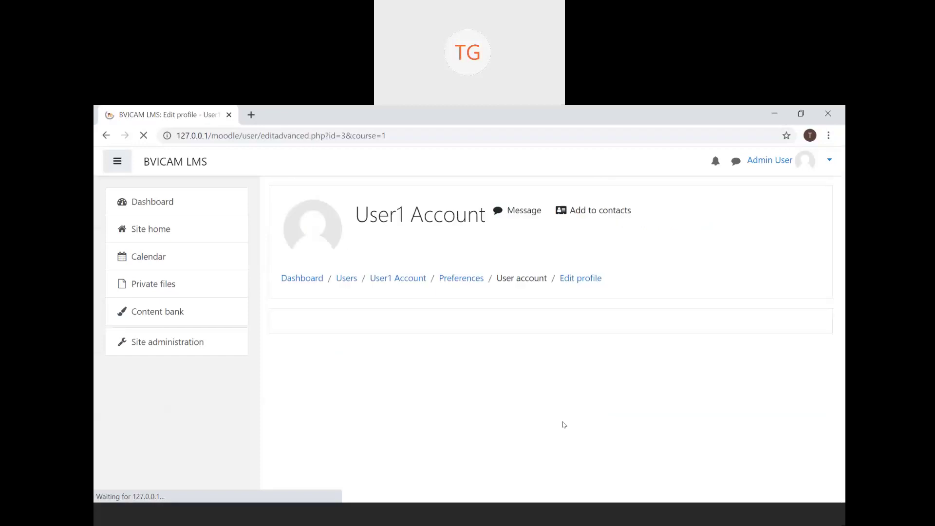
scroll(457, 380, "down", 5)
scroll(457, 380, "down", 8)
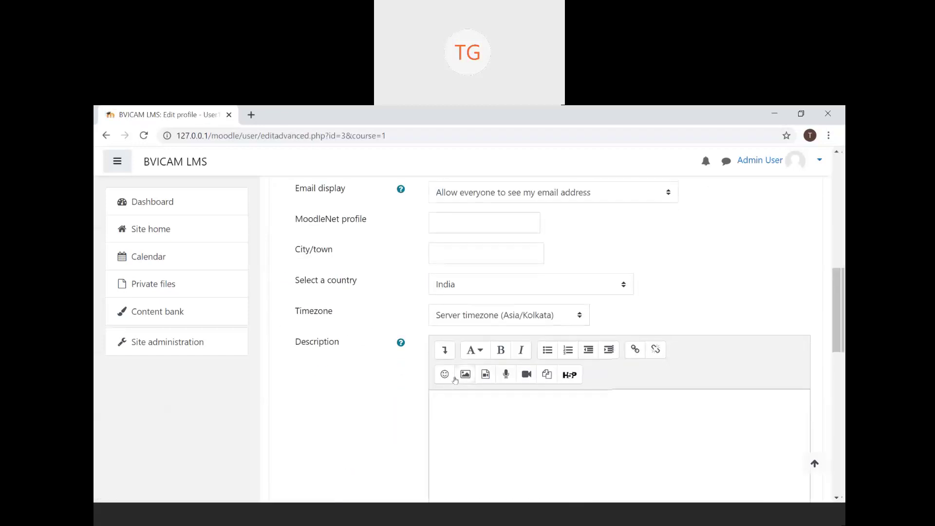
scroll(457, 379, "down", 4)
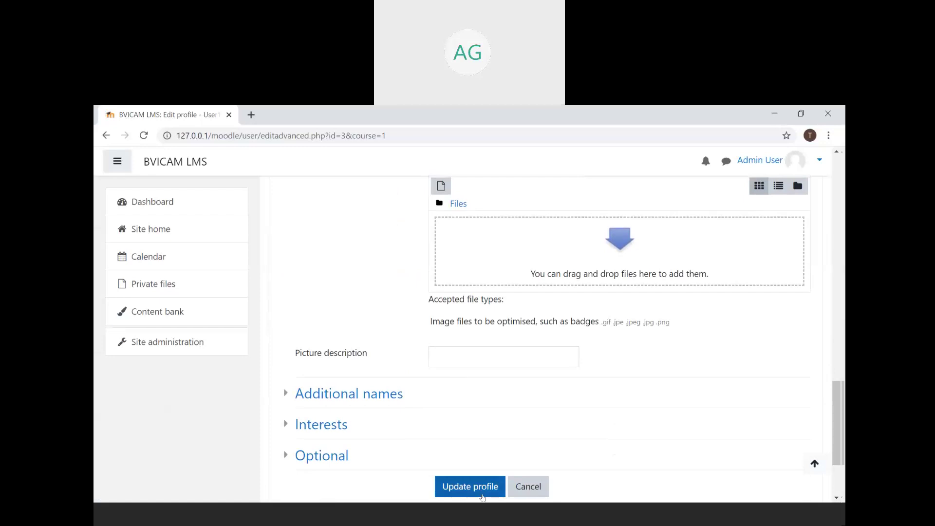
left_click(529, 487)
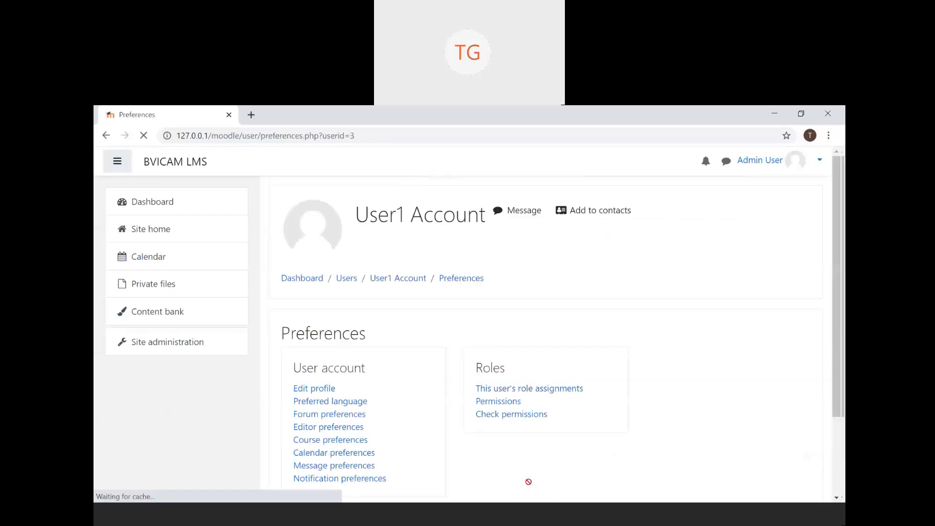
left_click(106, 136)
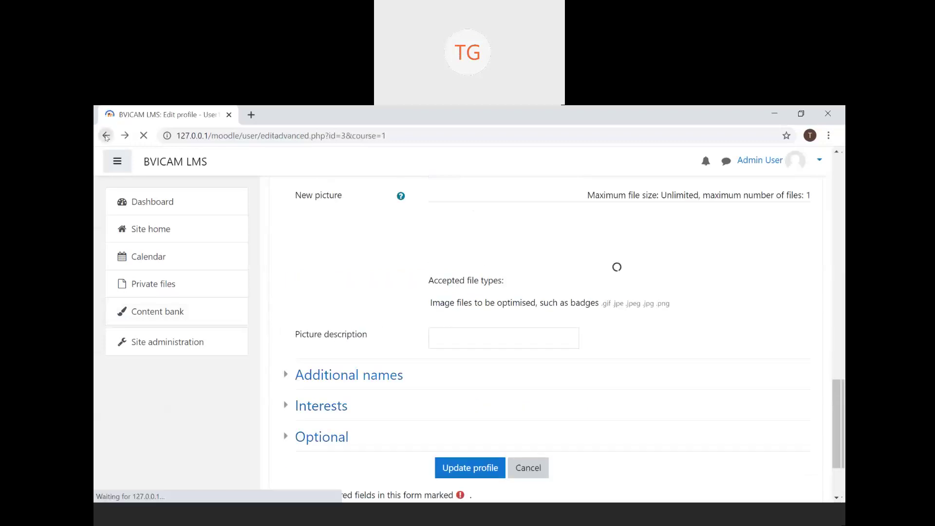
left_click(106, 136)
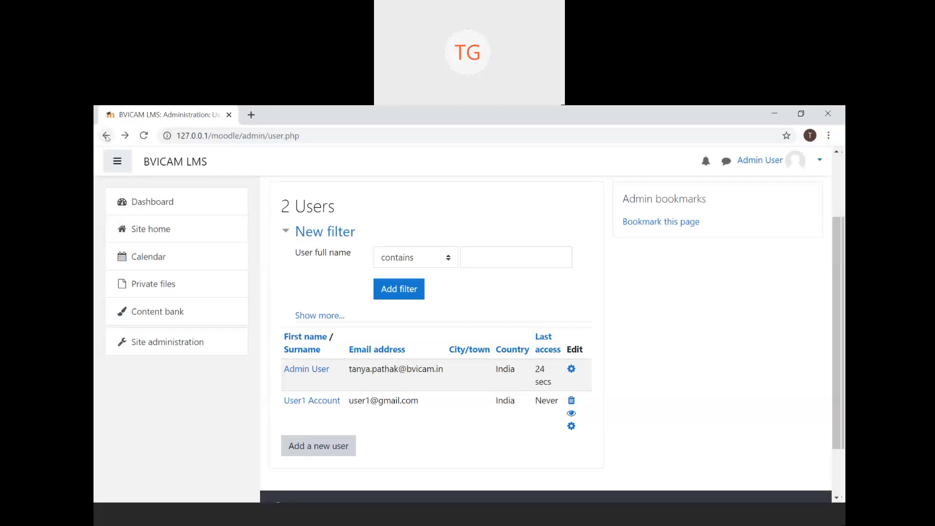
- Open an empty Add a new user form, look through it, then return to Site administration Users
left_click(107, 136)
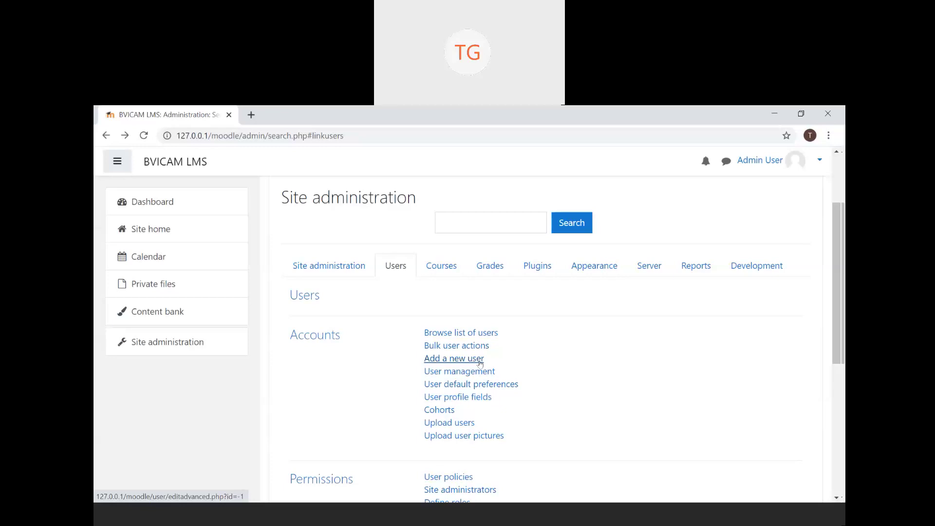
left_click(480, 362)
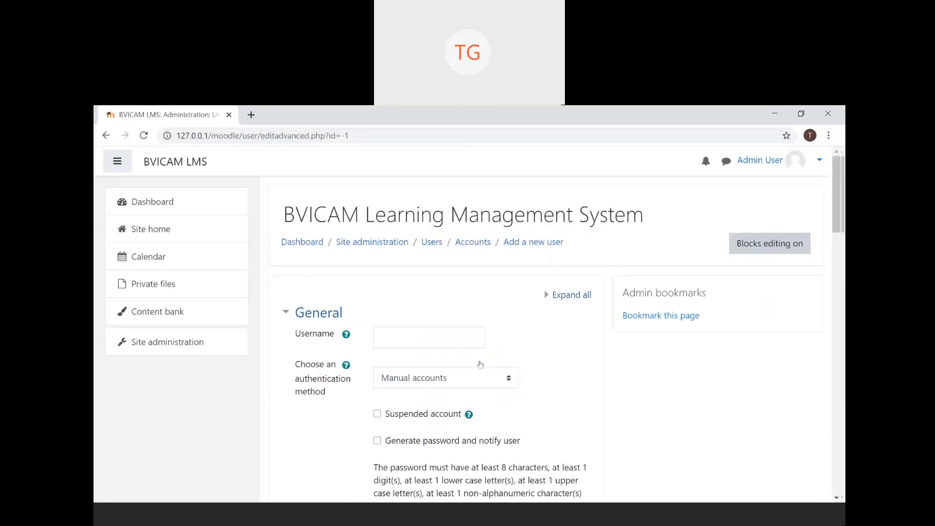
scroll(480, 364, "down", 4)
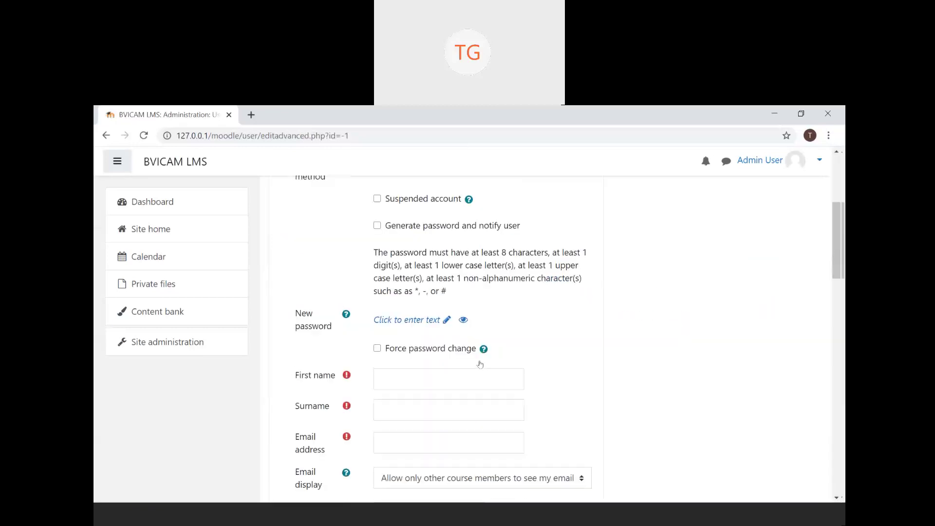
scroll(480, 364, "down", 5)
scroll(480, 364, "up", 9)
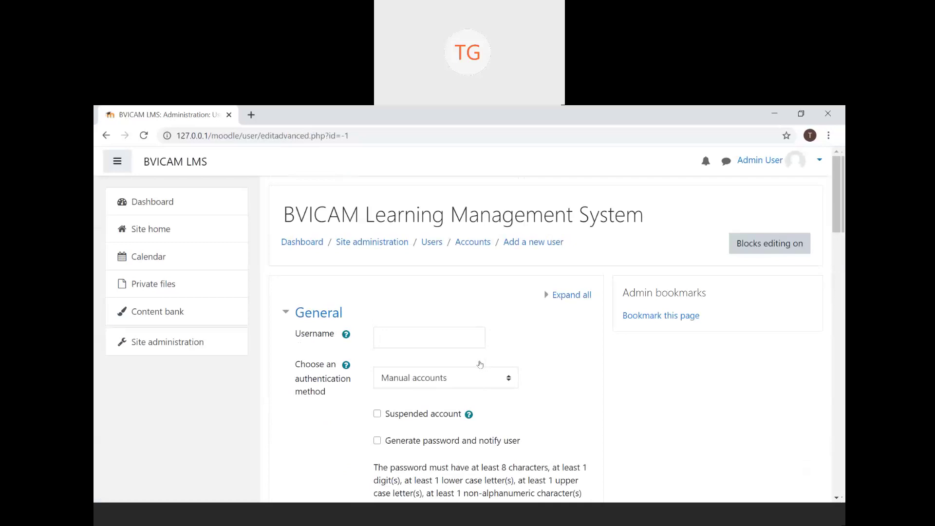
left_click(105, 137)
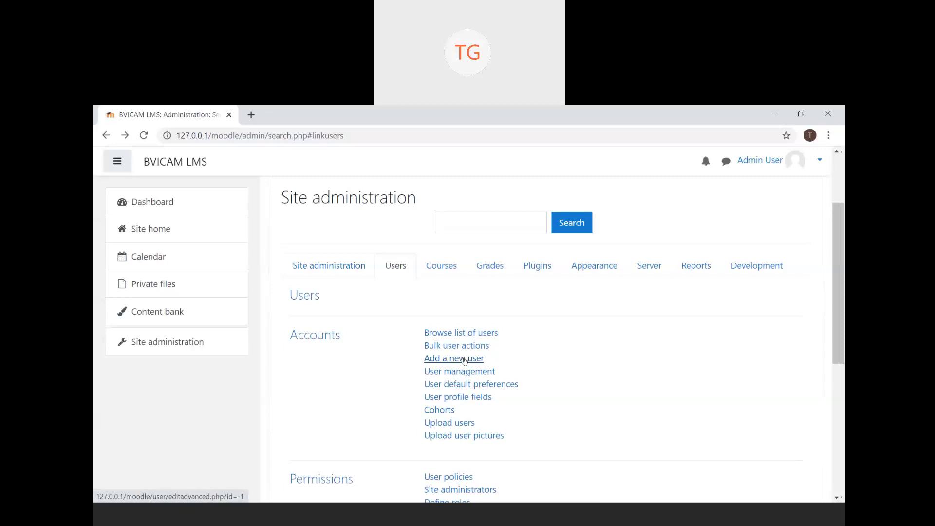
- Open a new Add a new user form and enter the username user2
left_click(465, 359)
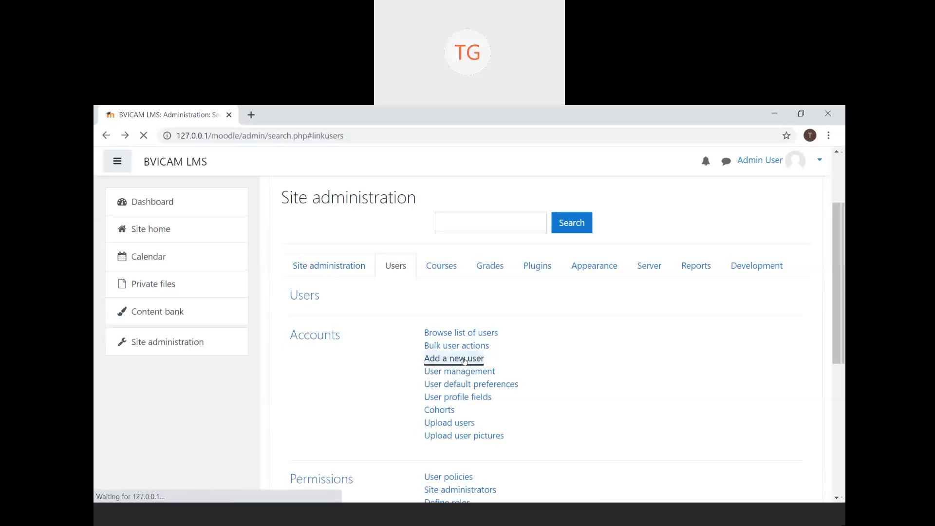
left_click(450, 328)
type("user2")
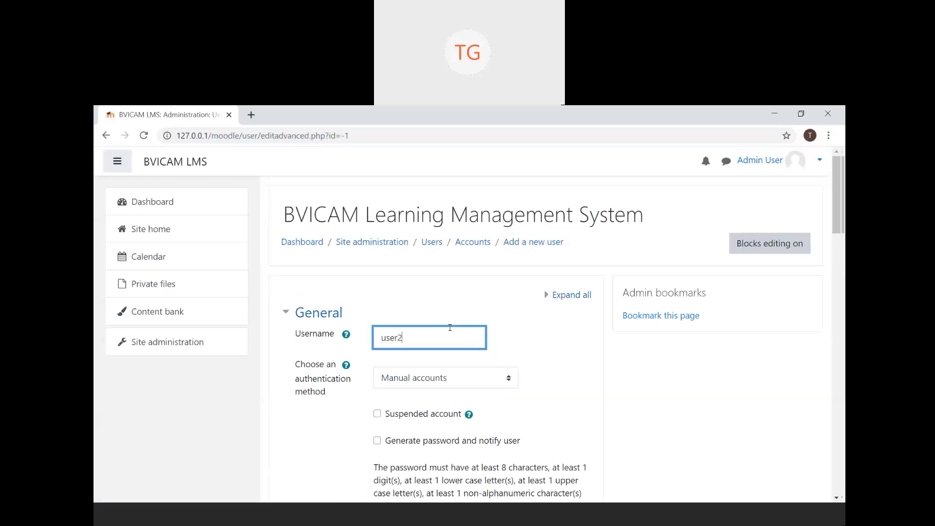
scroll(450, 328, "down", 3)
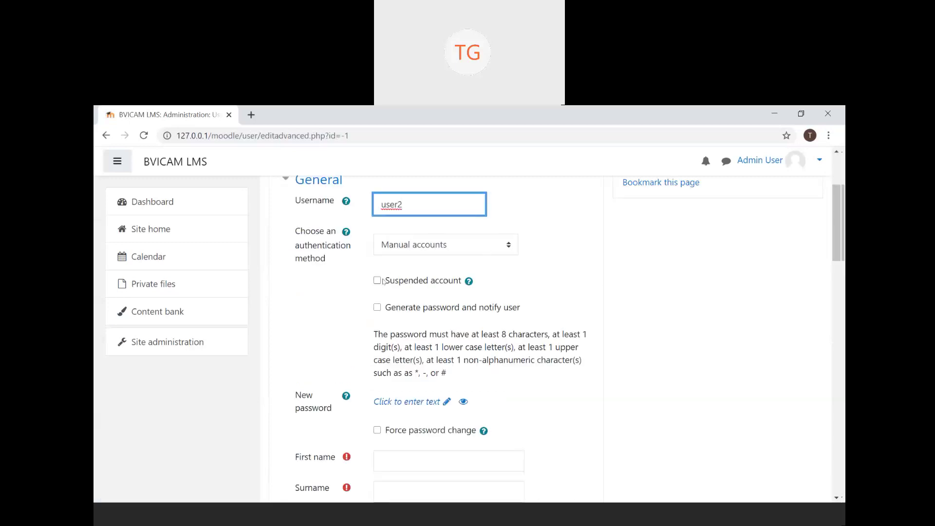
scroll(408, 374, "down", 1)
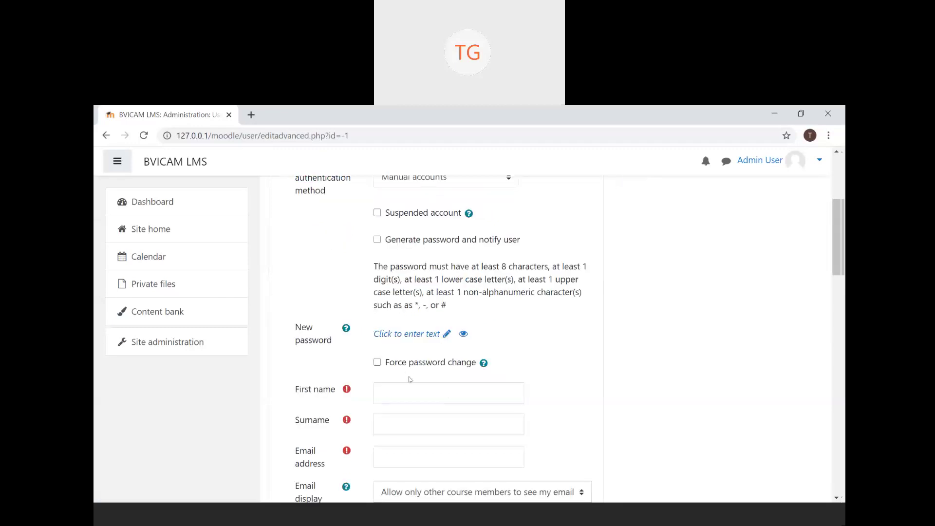
- Enter a new password for the user2 account
left_click(434, 332)
type("•••")
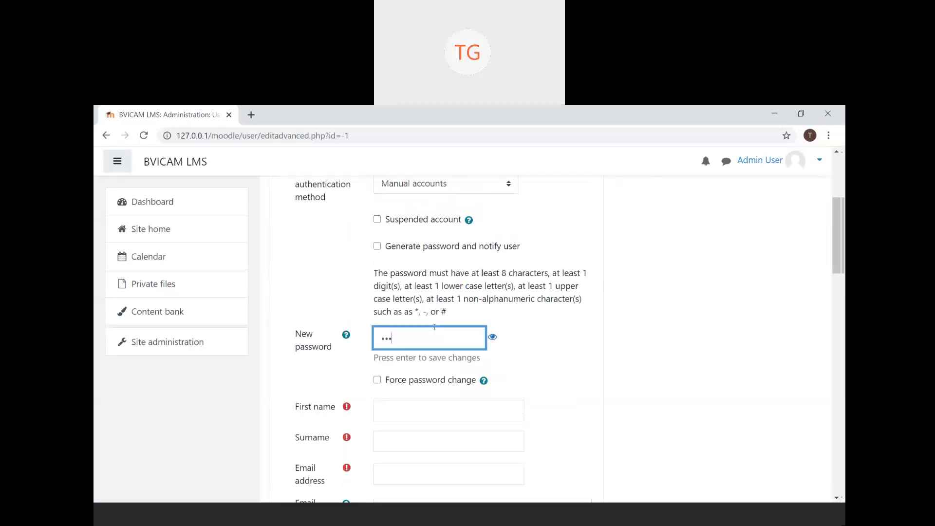
key("BackSpace")
key("BackSpace")
key("BackSpace")
type("••••••••••")
scroll(435, 327, "down", 3)
- Fill in first name User2, surname Account and the account's e-mail address
left_click(449, 287)
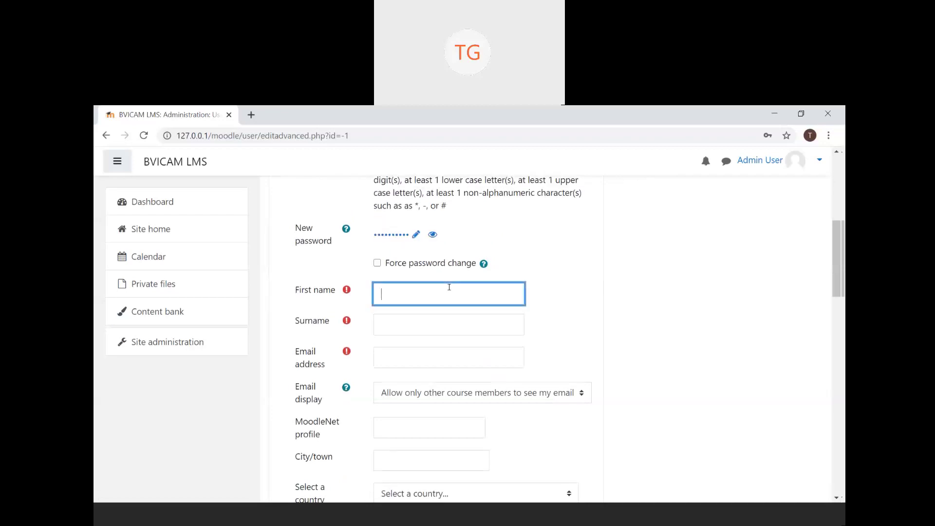
type("User2")
key("Tab")
type("Account")
key("Tab")
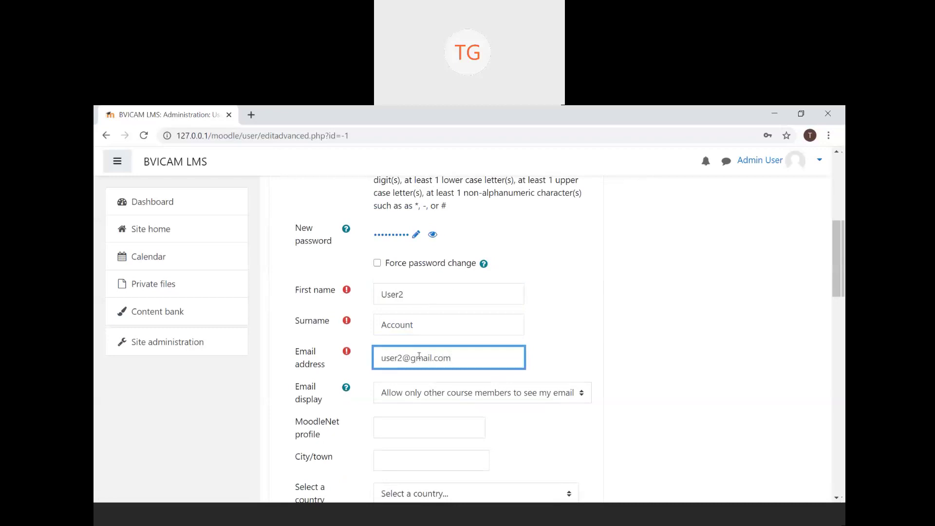
- Review the first name, surname and e-mail entries before submitting
scroll(419, 356, "down", 1)
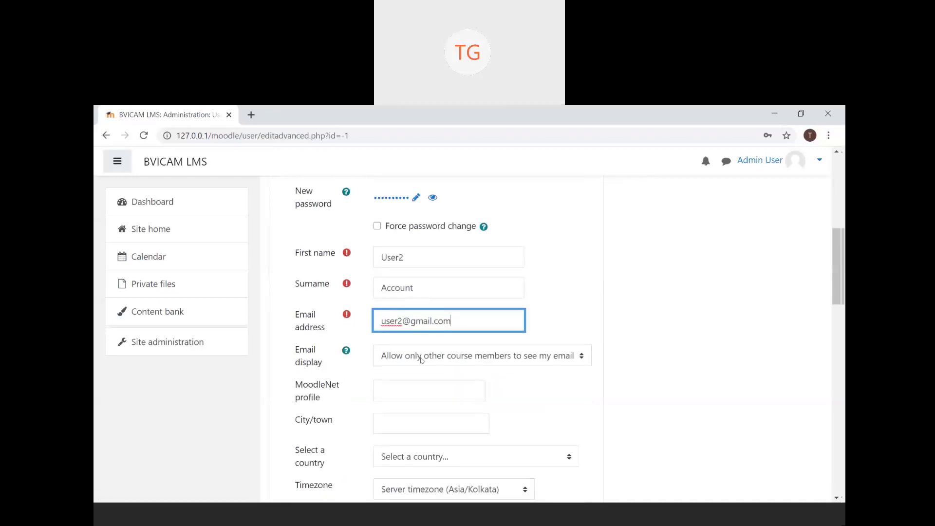
scroll(421, 359, "up", 5)
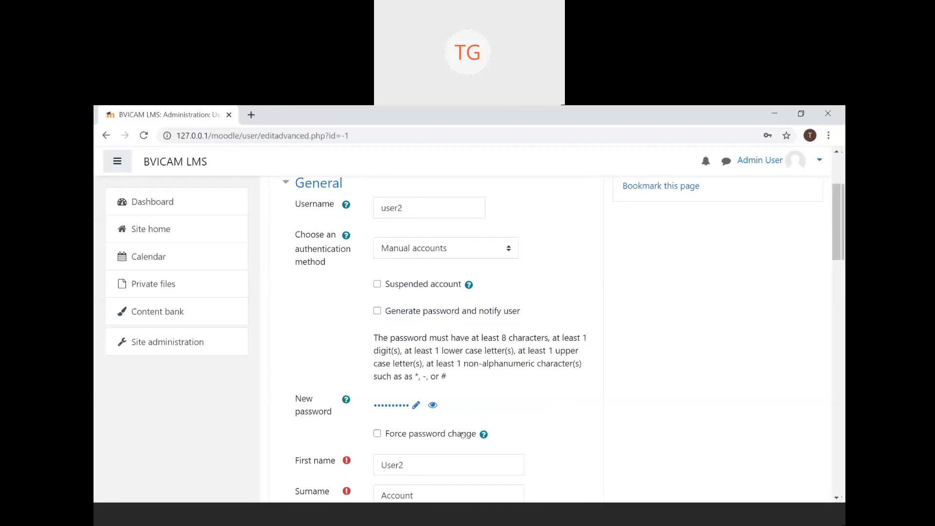
scroll(462, 435, "down", 4)
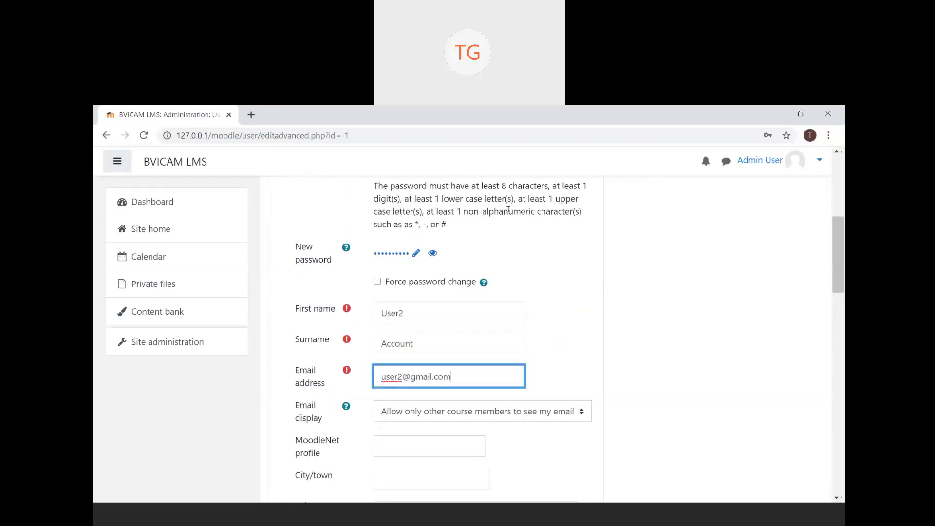
left_click(480, 315)
left_click(478, 343)
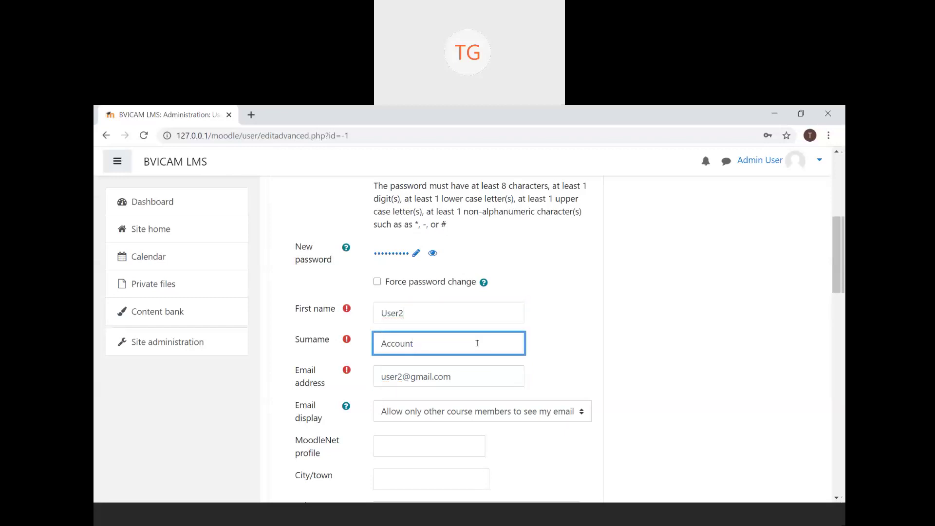
left_click(486, 375)
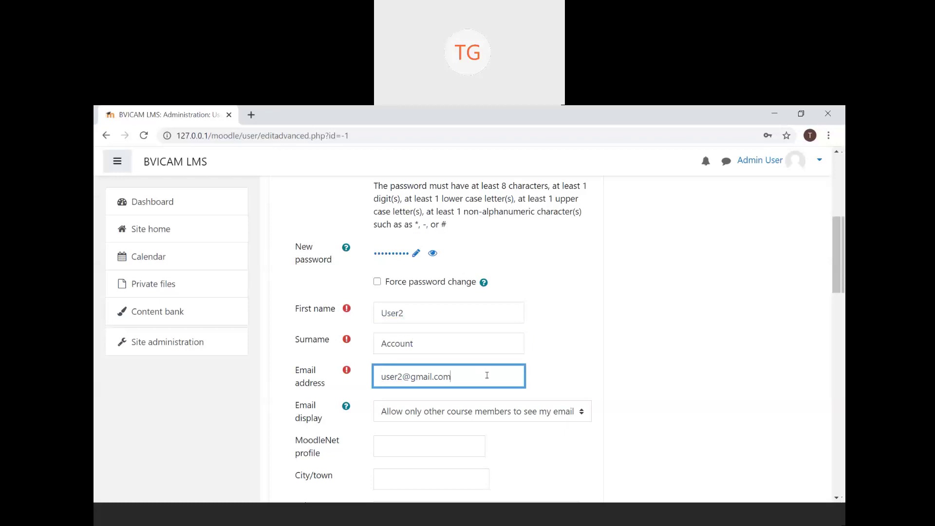
scroll(487, 378, "down", 7)
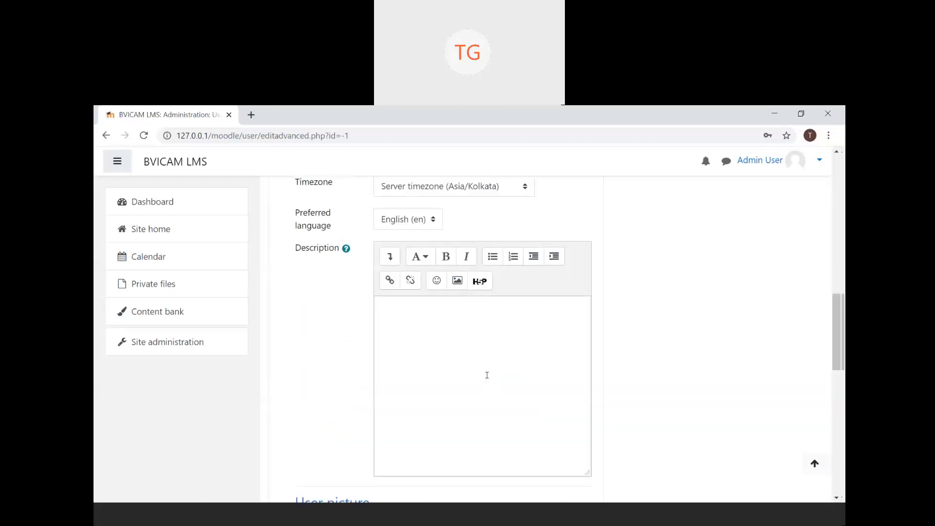
scroll(487, 379, "up", 2)
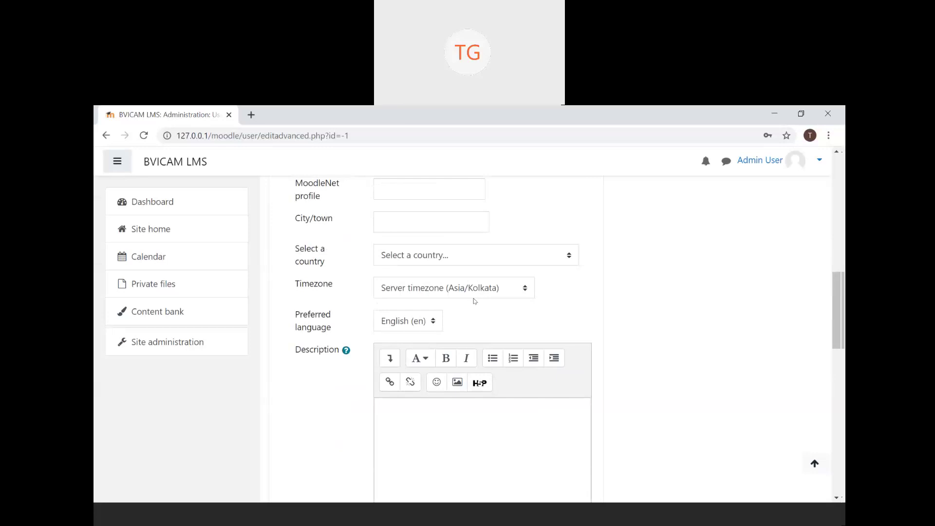
scroll(475, 301, "down", 15)
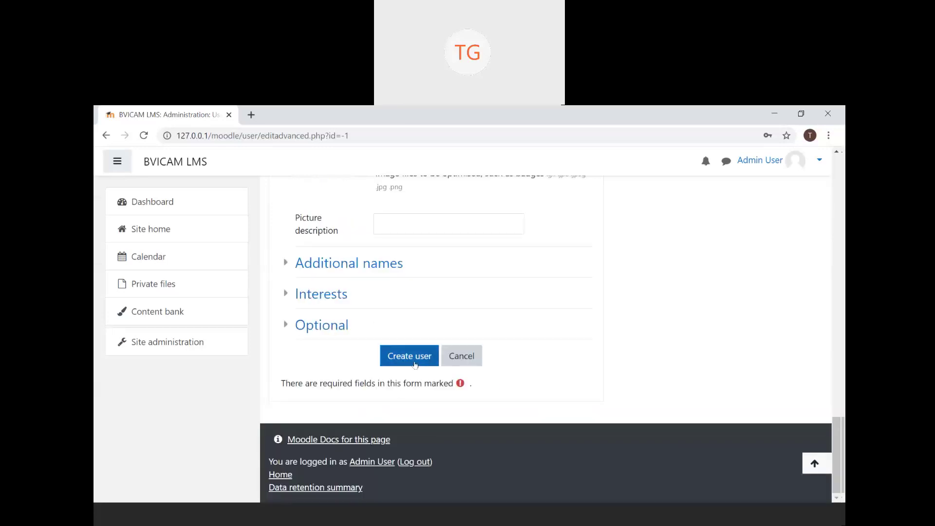
- Create the user2 account, check the user list, and return to Site administration
left_click(411, 357)
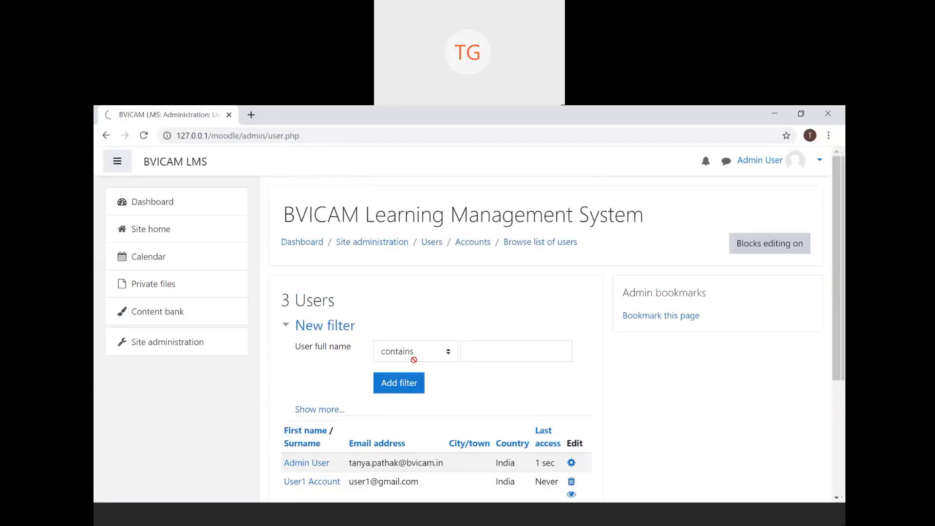
scroll(413, 356, "down", 3)
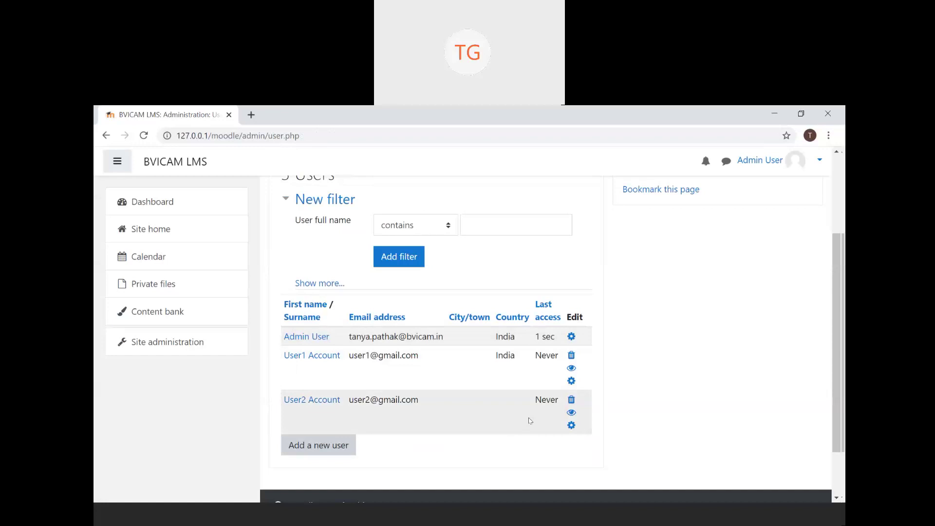
left_click(105, 136)
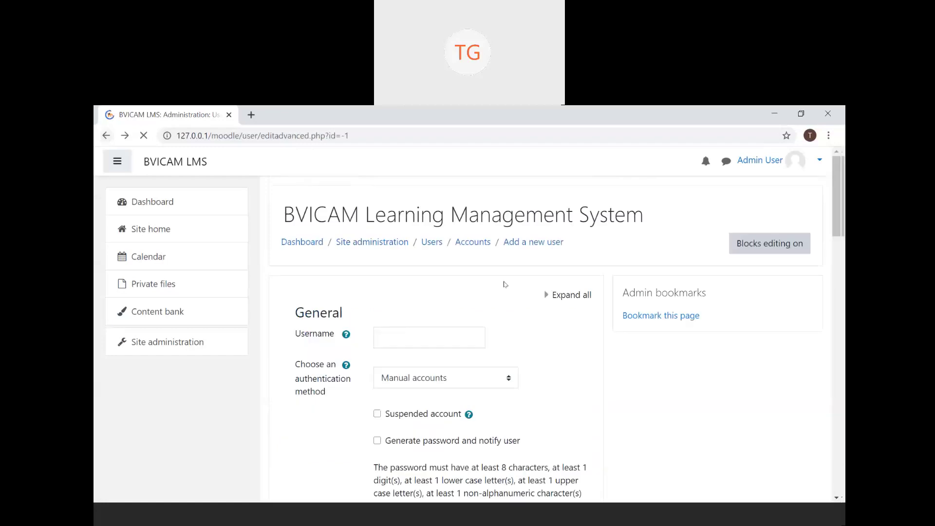
left_click(185, 342)
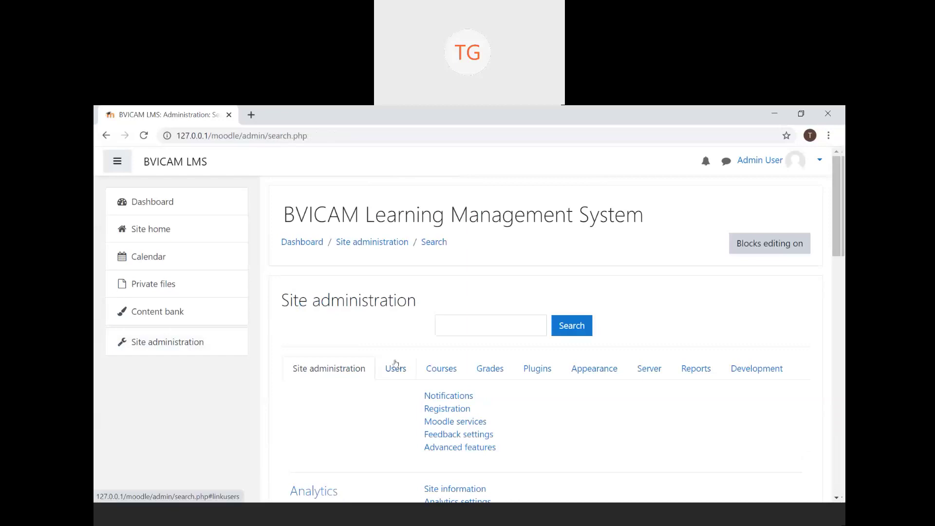
- Open Bulk user actions from the Accounts links in Site administration Users
left_click(395, 364)
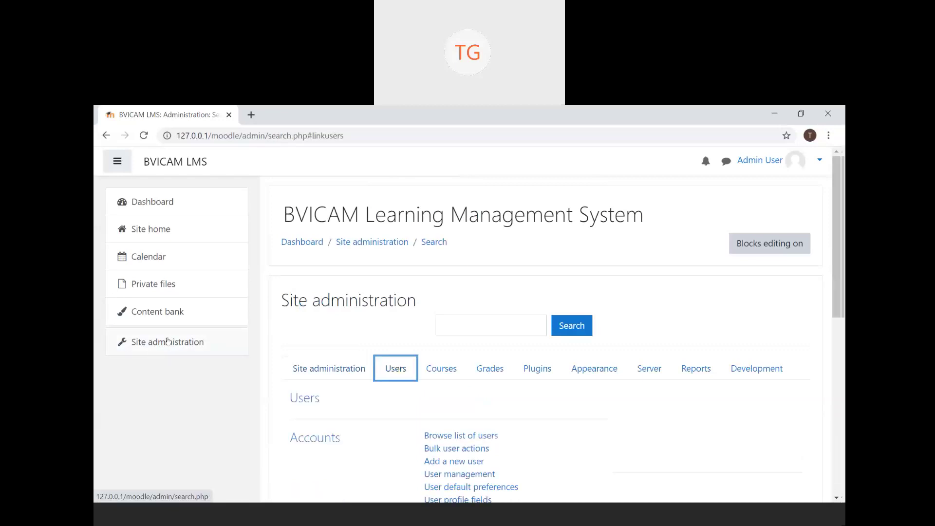
scroll(418, 384, "down", 3)
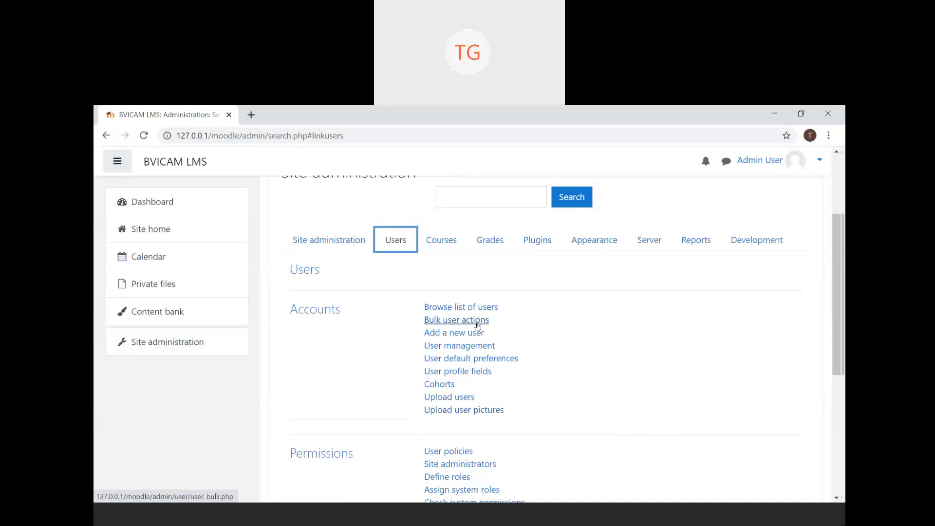
left_click(478, 326)
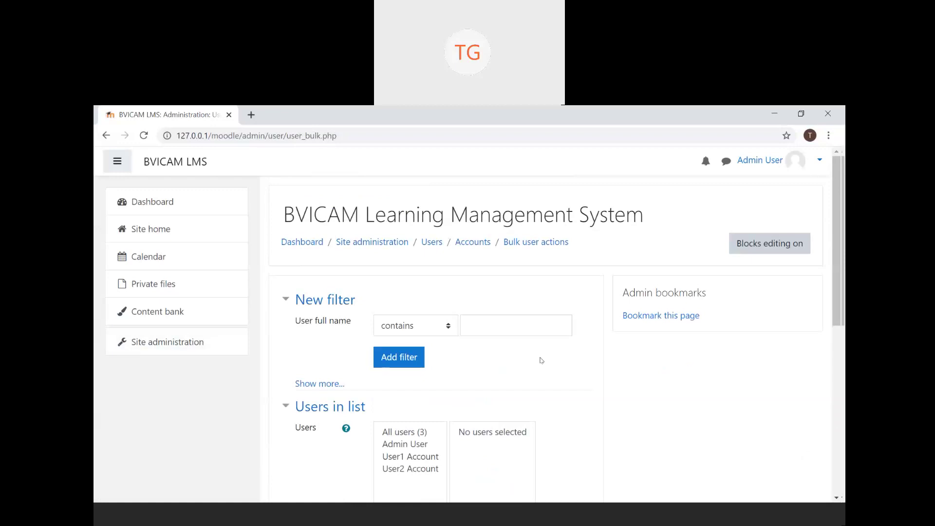
scroll(542, 361, "down", 3)
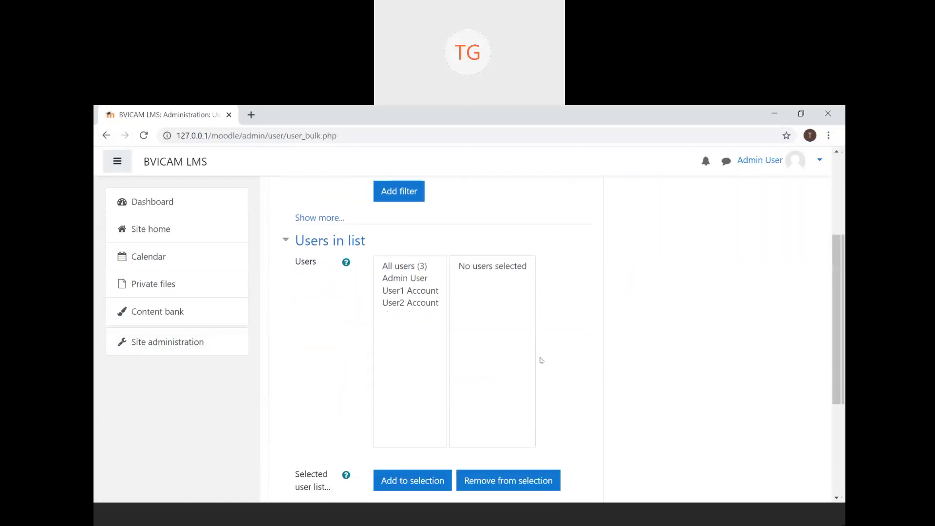
scroll(542, 360, "down", 1)
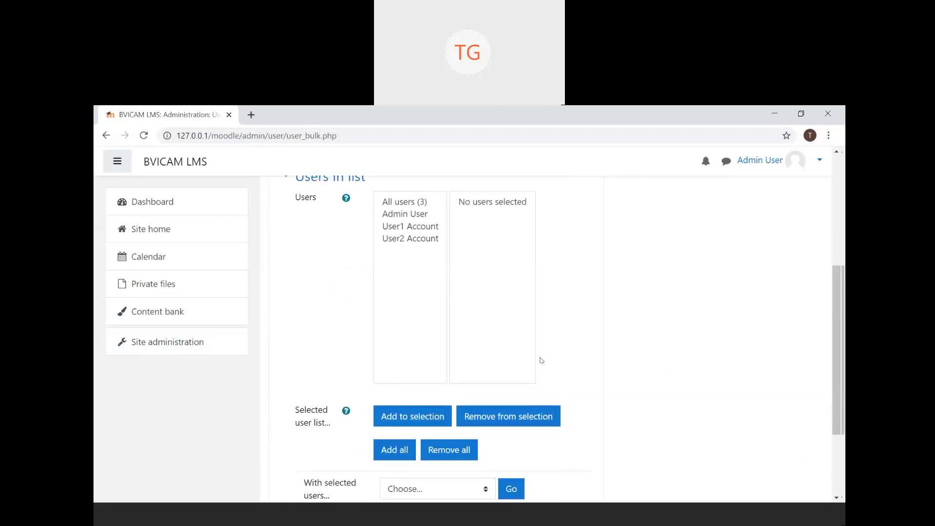
scroll(542, 360, "down", 1)
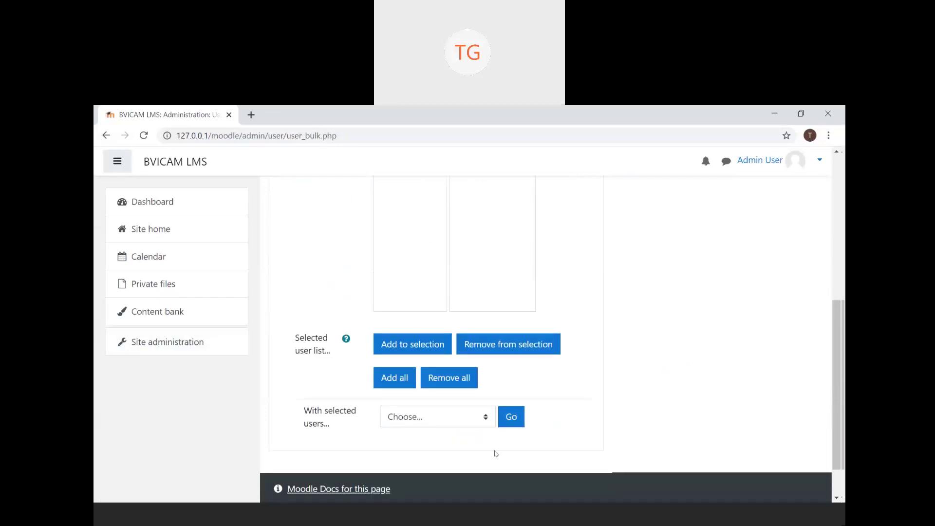
left_click(484, 422)
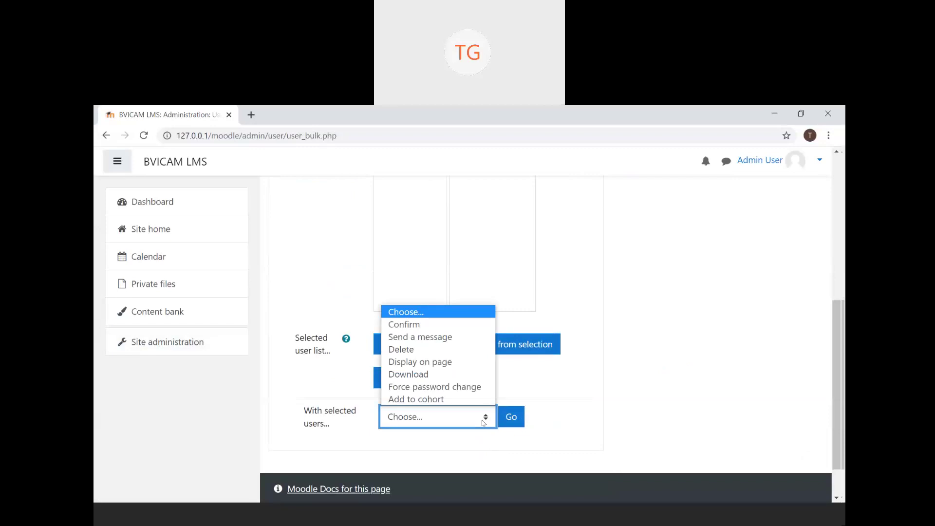
left_click(484, 422)
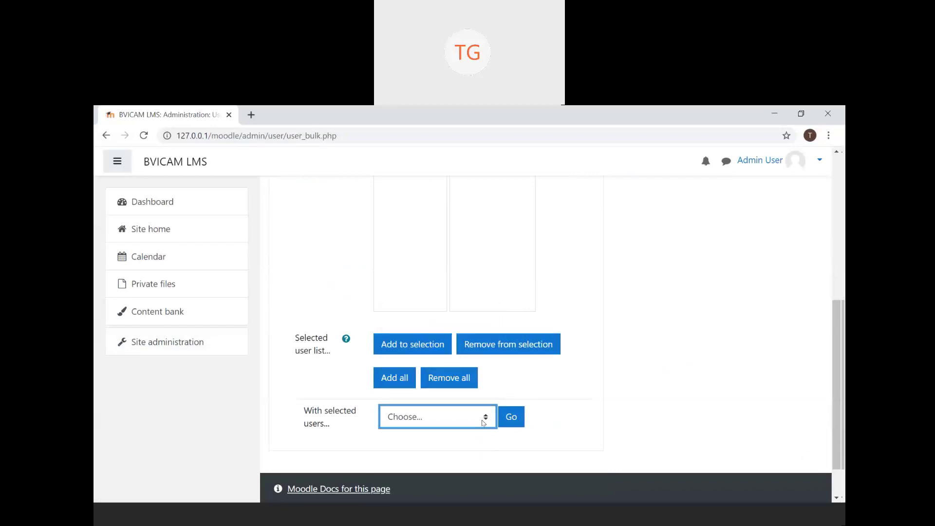
scroll(494, 296, "up", 3)
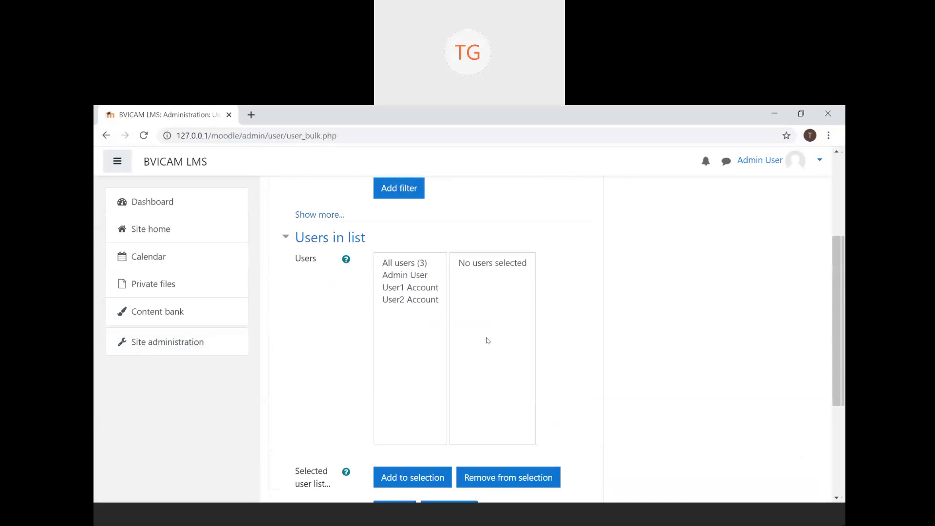
scroll(487, 340, "up", 3)
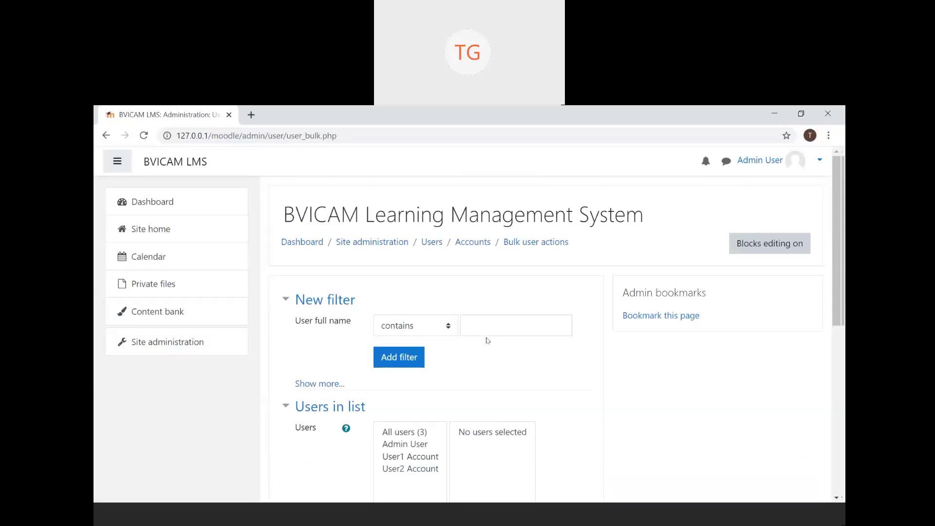
scroll(487, 340, "down", 3)
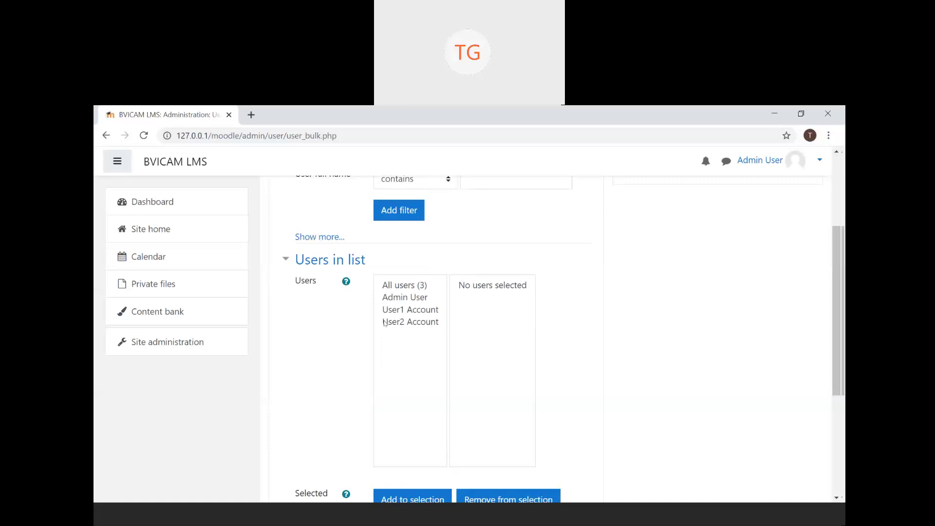
scroll(504, 385, "down", 2)
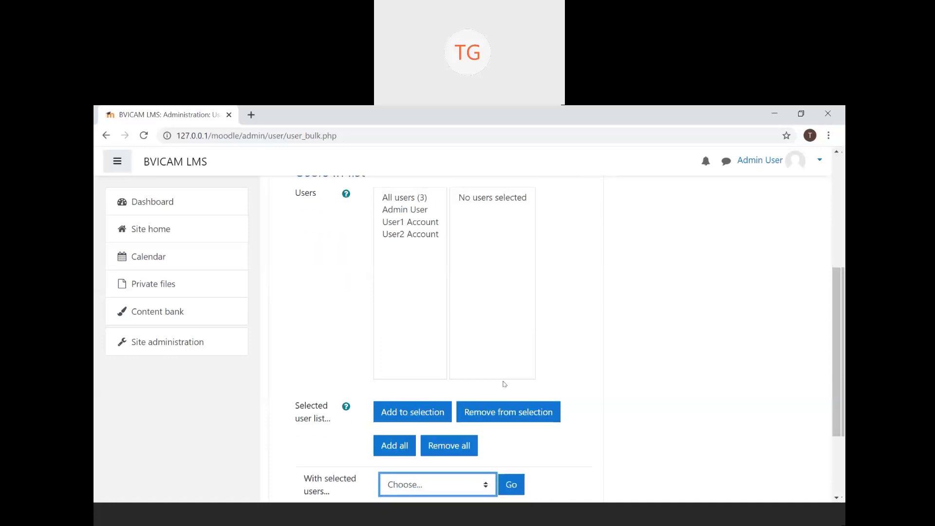
scroll(504, 384, "down", 2)
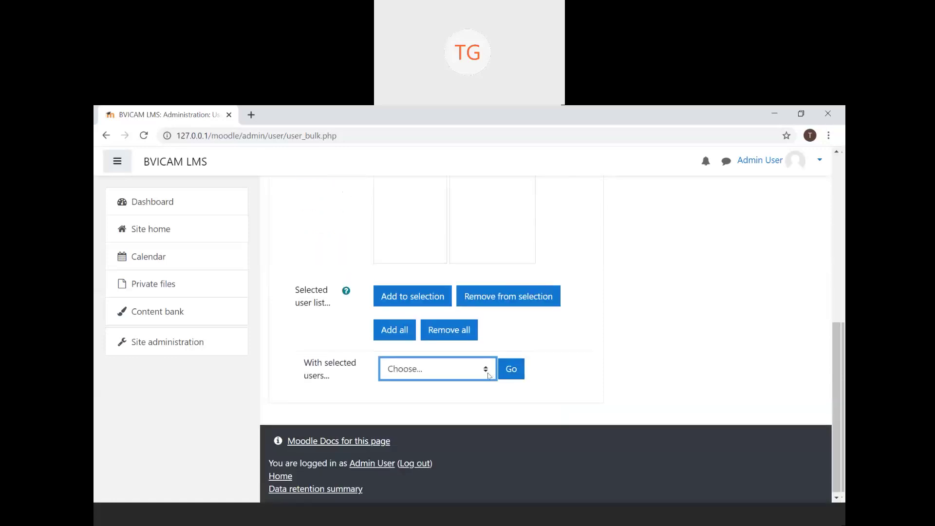
left_click(494, 374)
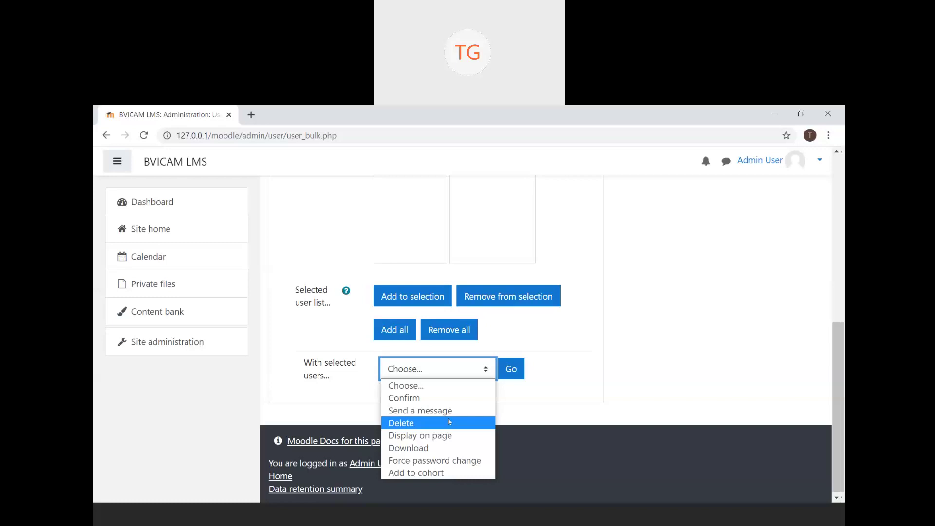
left_click(589, 354)
scroll(591, 355, "up", 4)
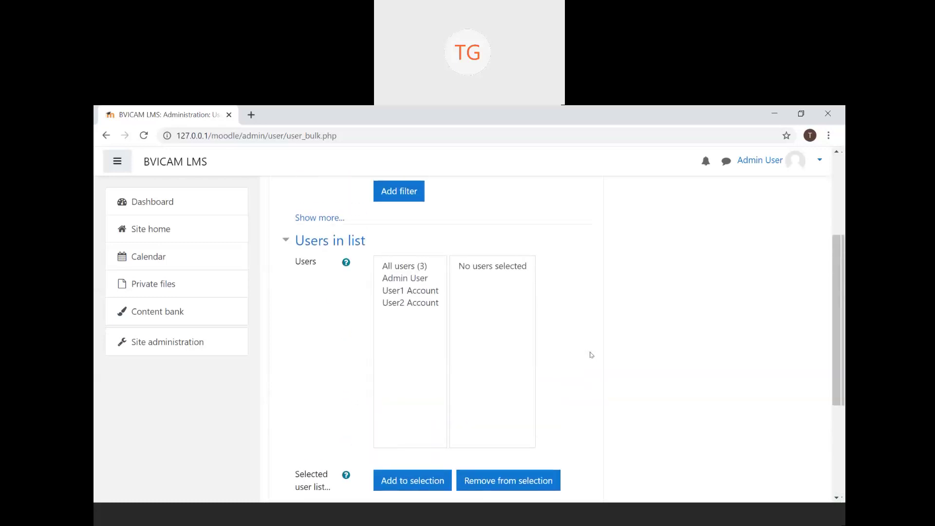
scroll(591, 355, "up", 2)
scroll(590, 354, "up", 1)
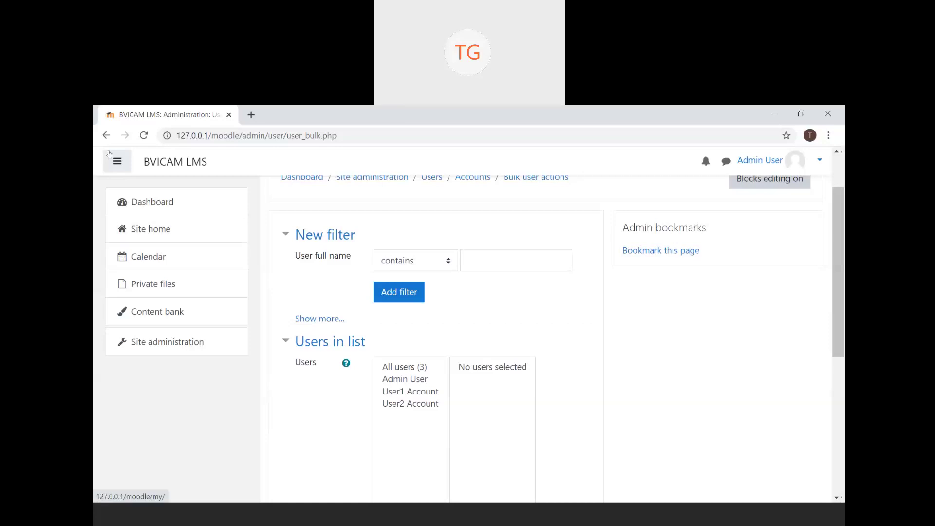
- Go back to Site administration Users and open the Upload users page
left_click(108, 136)
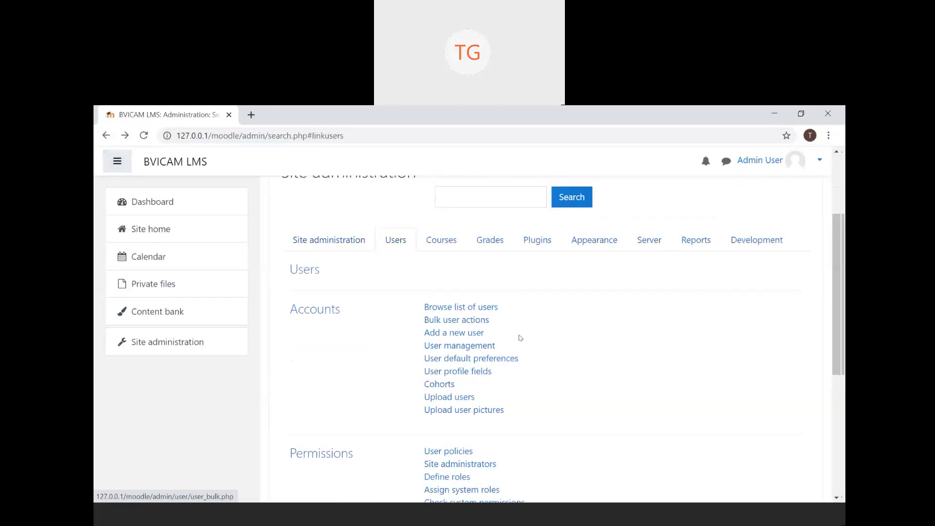
scroll(324, 372, "down", 2)
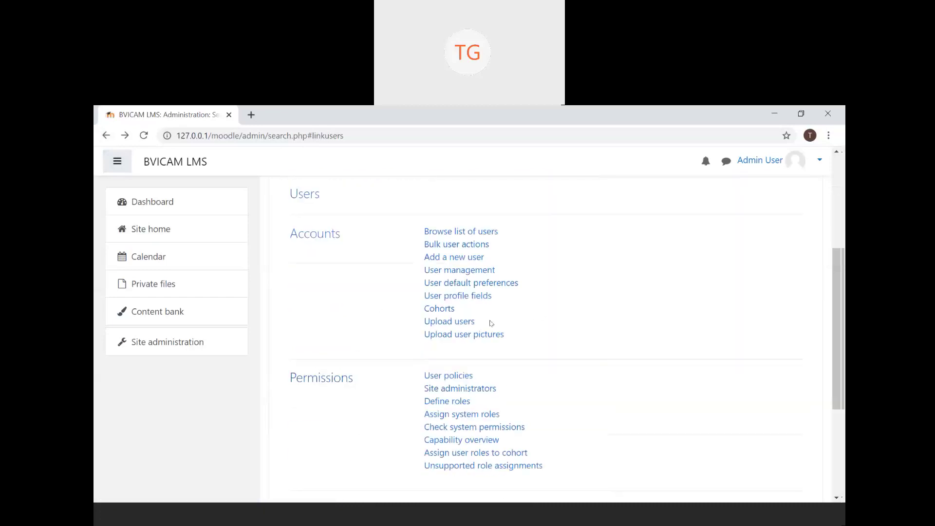
left_click(459, 329)
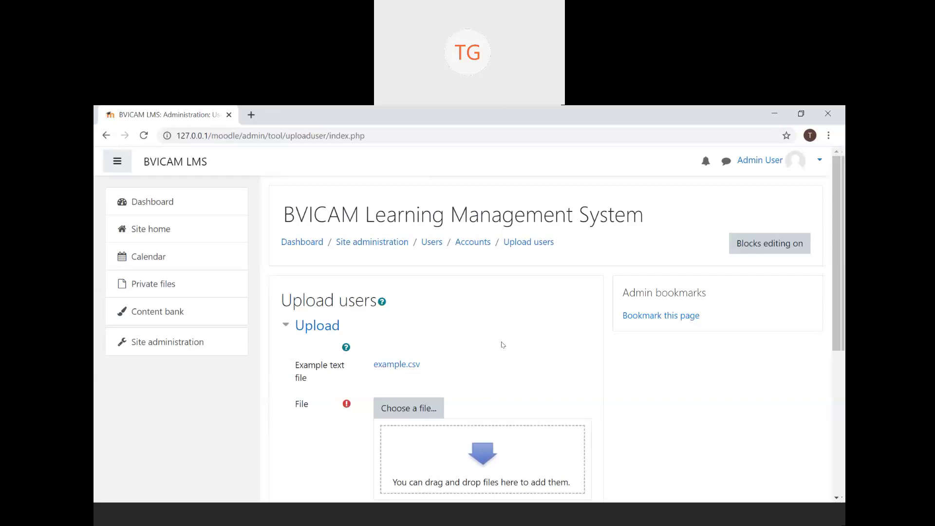
- Download the example.csv sample file and open it in Excel
scroll(502, 345, "down", 1)
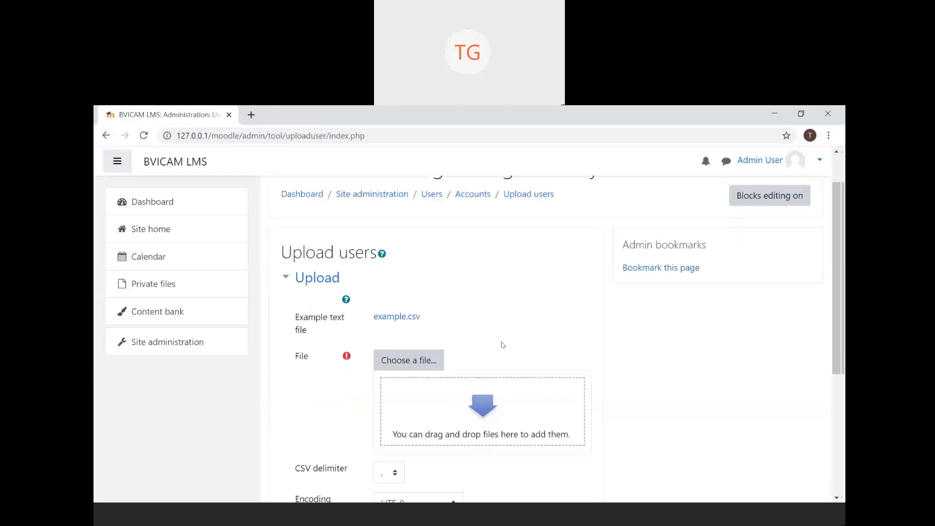
left_click(402, 314)
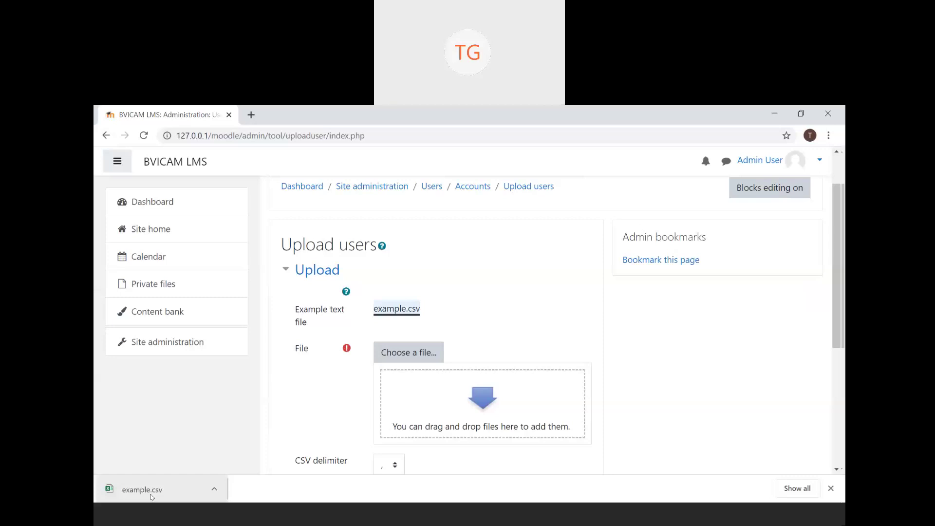
left_click(152, 496)
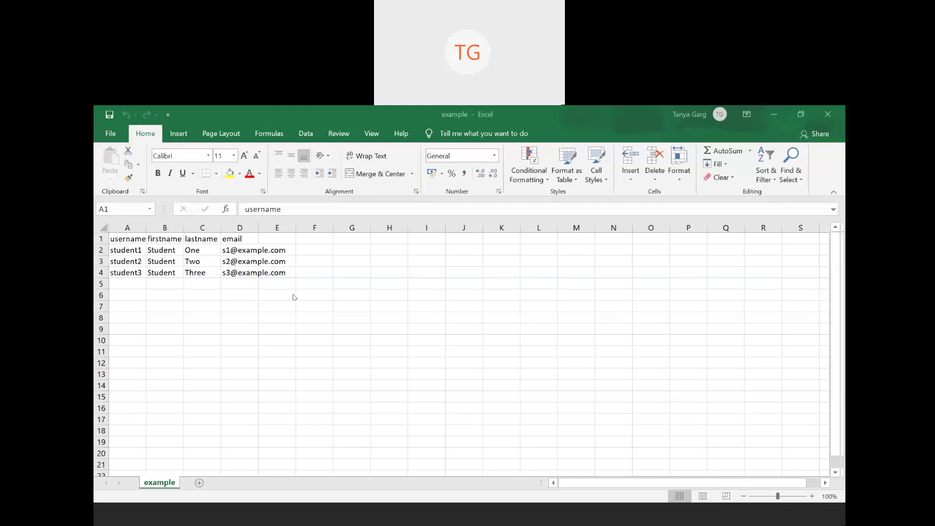
left_click(112, 233)
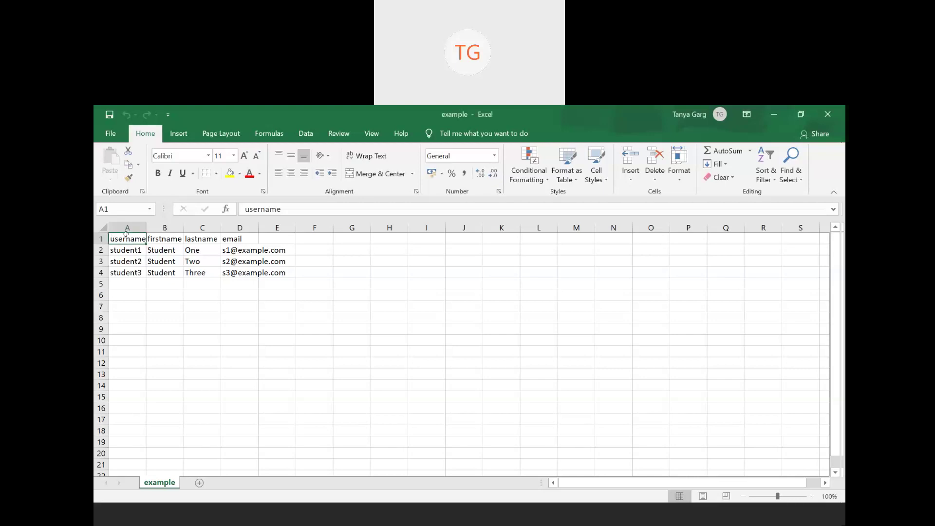
left_click(162, 235)
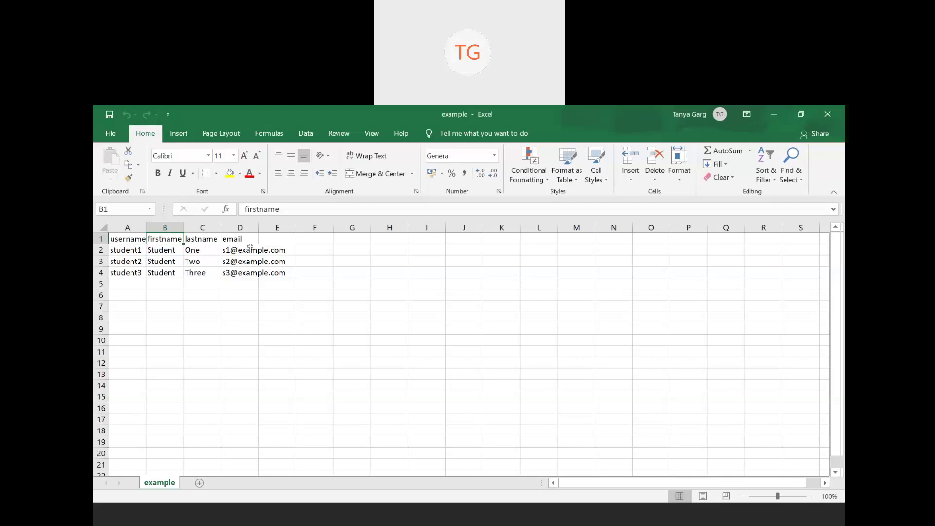
left_click_drag(249, 239, 96, 240)
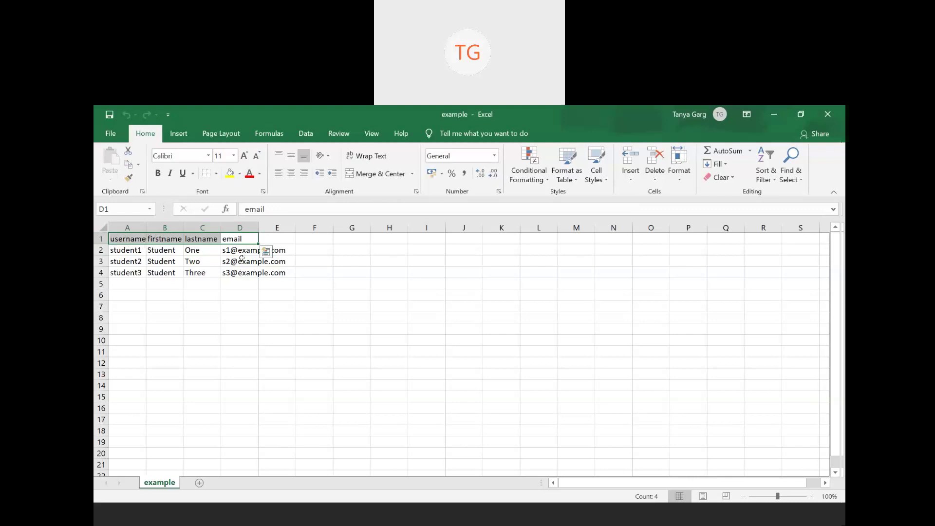
- Review the existing student rows and undo an accidental 'us' entry in A2
left_click(243, 251)
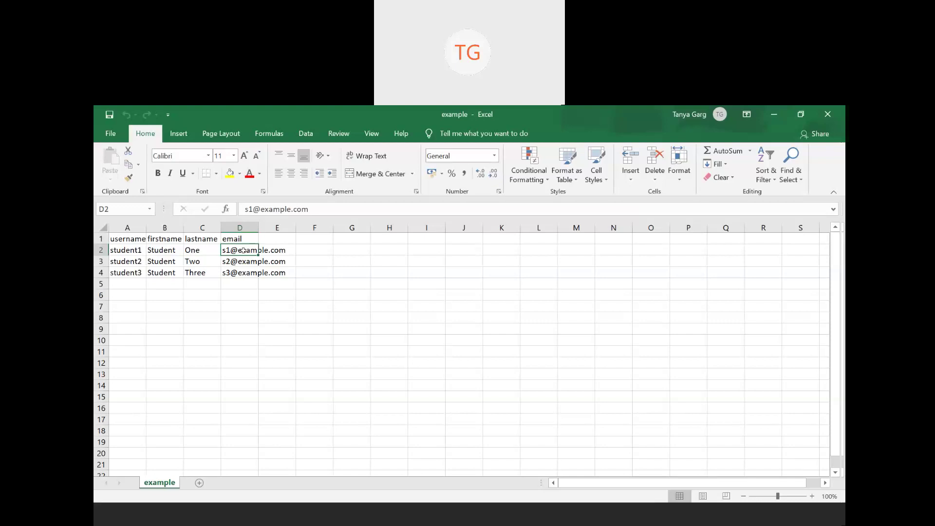
left_click(383, 280)
left_click_drag(115, 238, 244, 234)
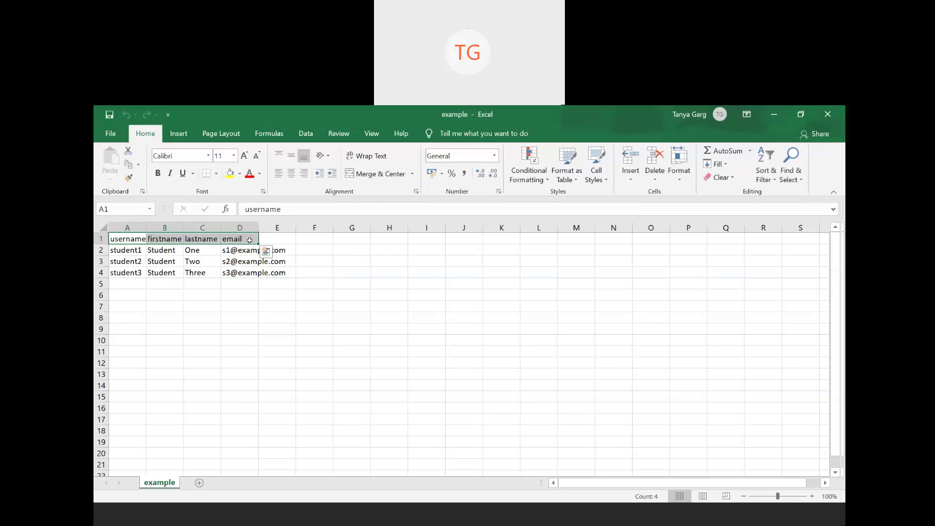
mouse_move(133, 250)
left_mouse_down()
mouse_move(140, 270)
mouse_move(253, 261)
mouse_move(246, 250)
mouse_move(132, 250)
left_mouse_up()
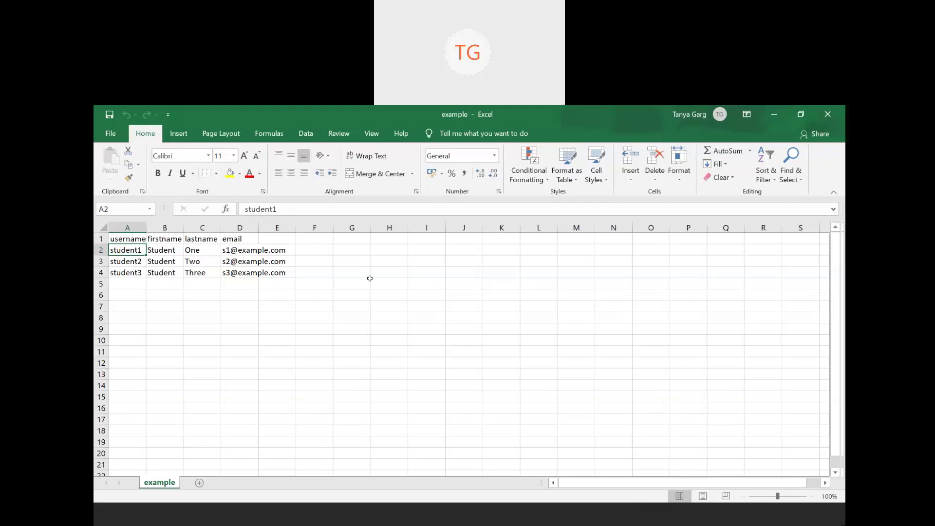
type("username")
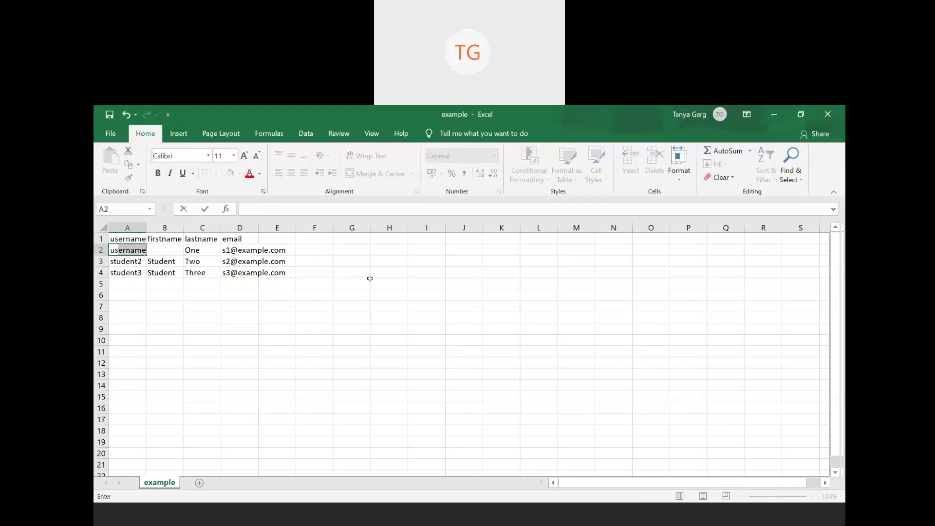
left_click(369, 278)
key("ctrl+z")
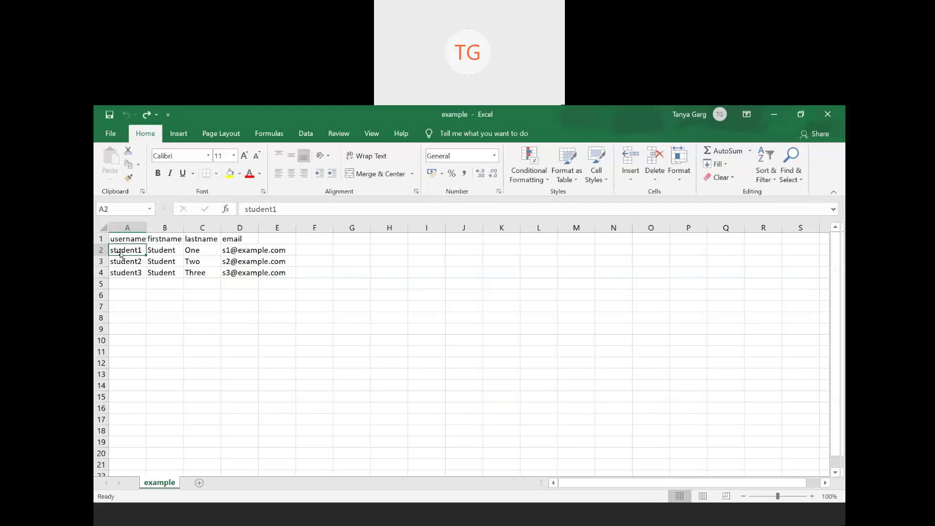
type("use")
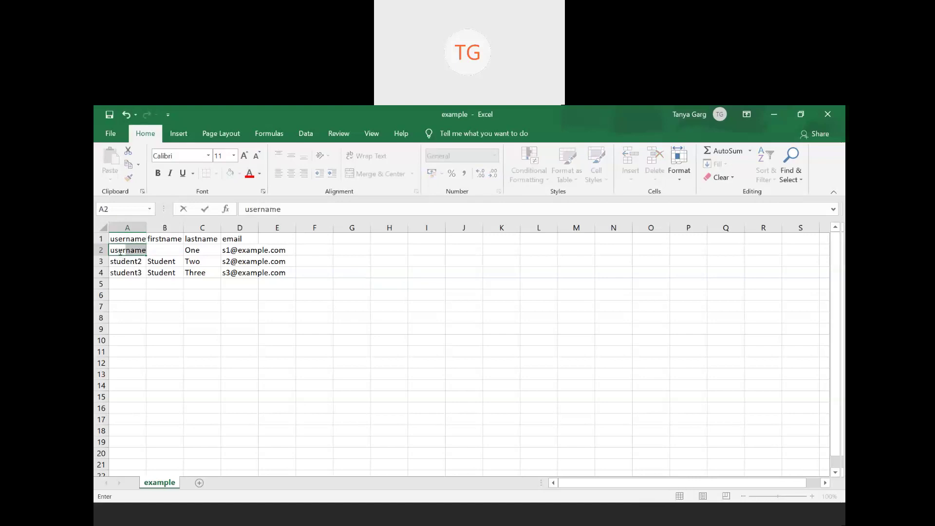
type("r3")
key("Tab")
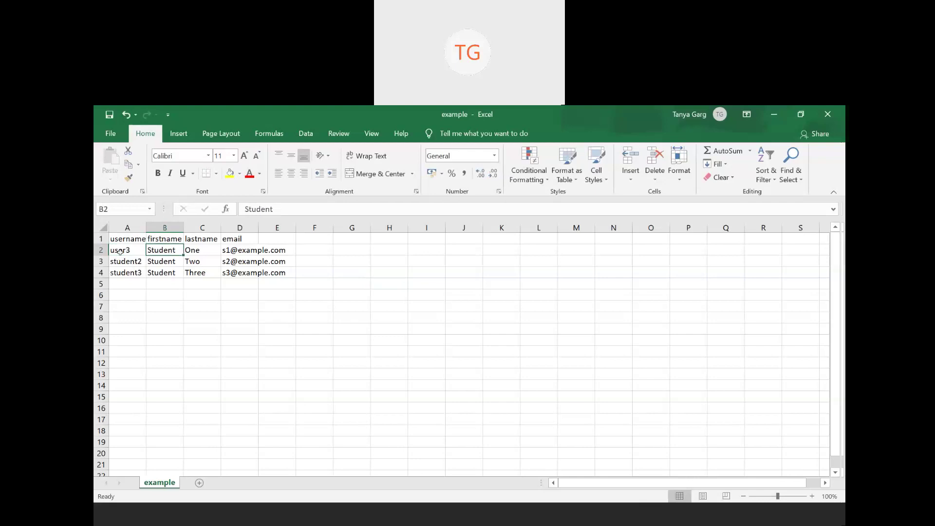
type("User")
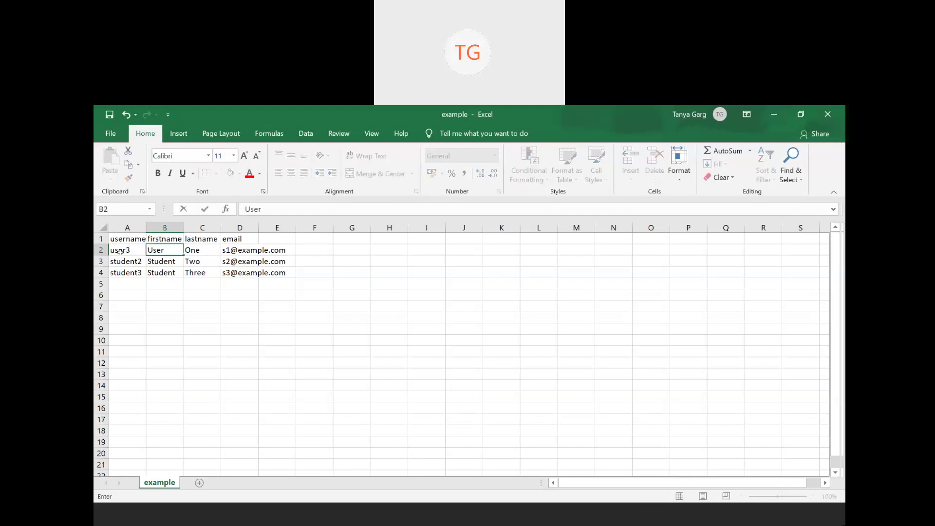
type("3")
key("Tab")
type("Account")
key("Tab")
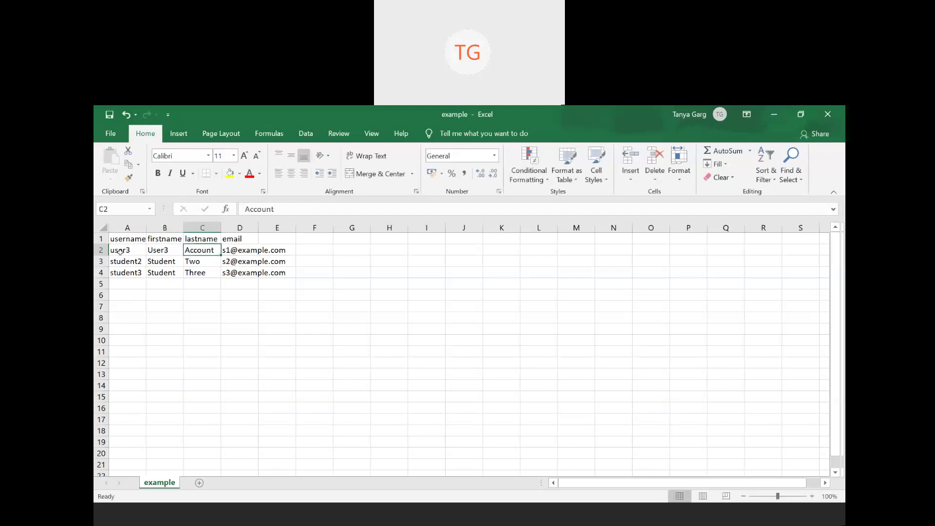
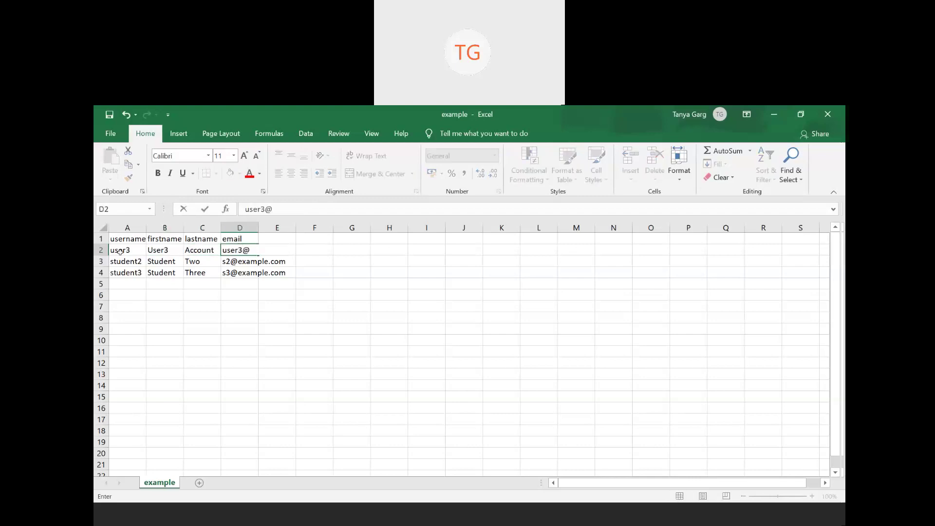
key("Return")
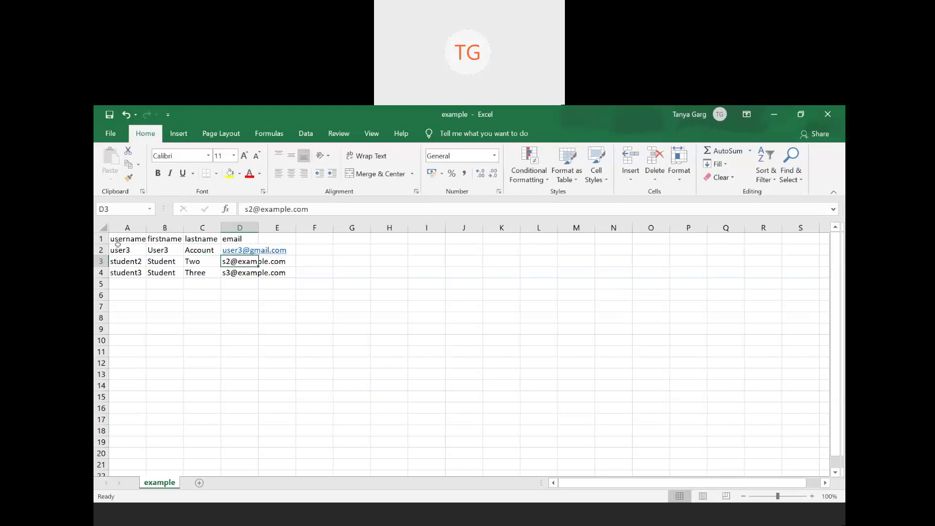
- Copy the user3 row A2:D2 into rows 3 and 4
left_click(118, 251)
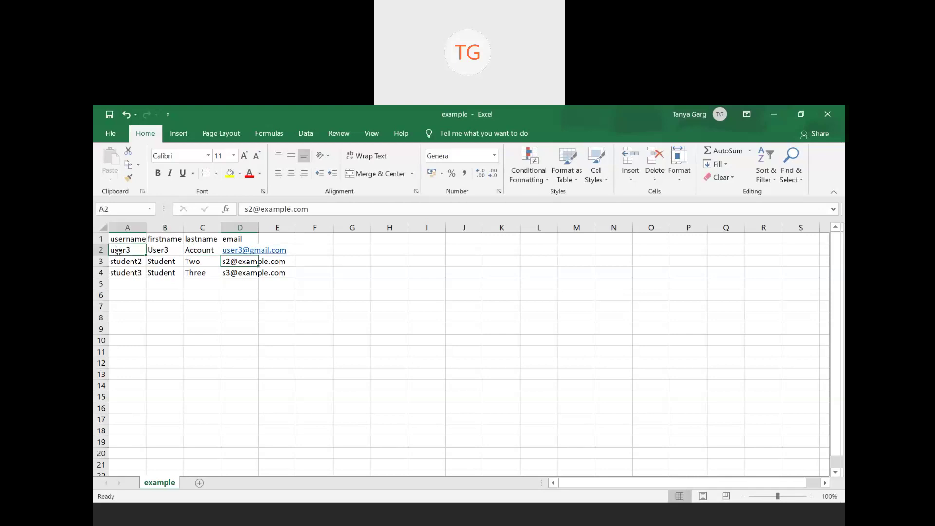
key("Down")
key("Down")
left_click(118, 252)
key("shift+Right")
key("shift+Right")
key("shift+Right")
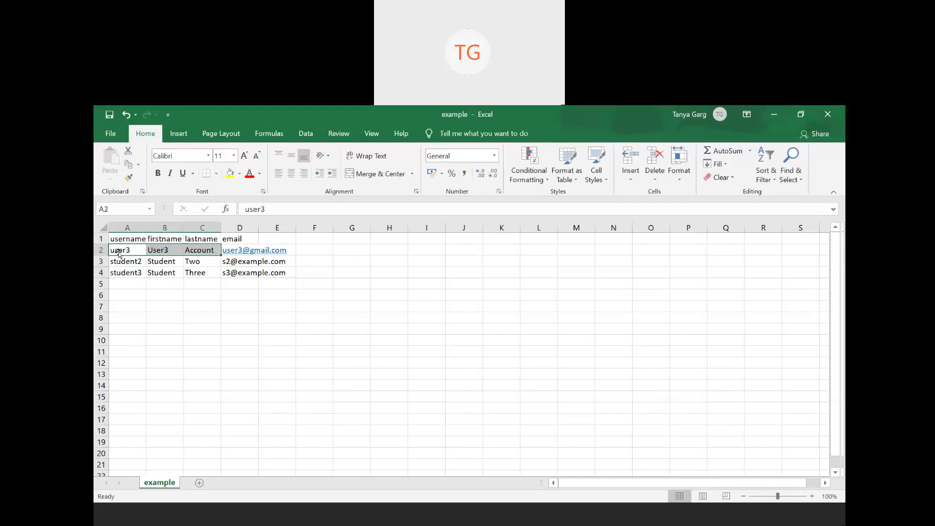
key("ctrl+c")
key("Down")
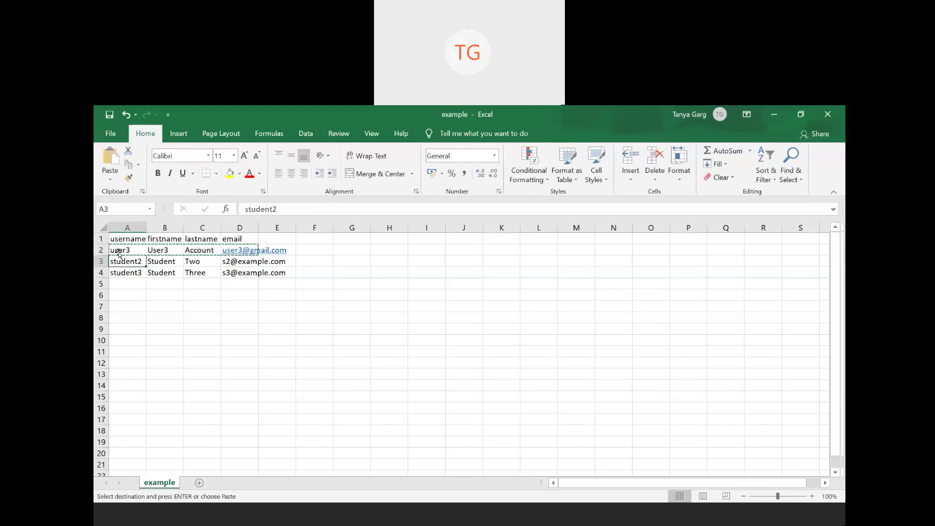
key("shift+Down")
key("shift+Right")
key("shift+Right")
key("shift+Right")
key("ctrl+v")
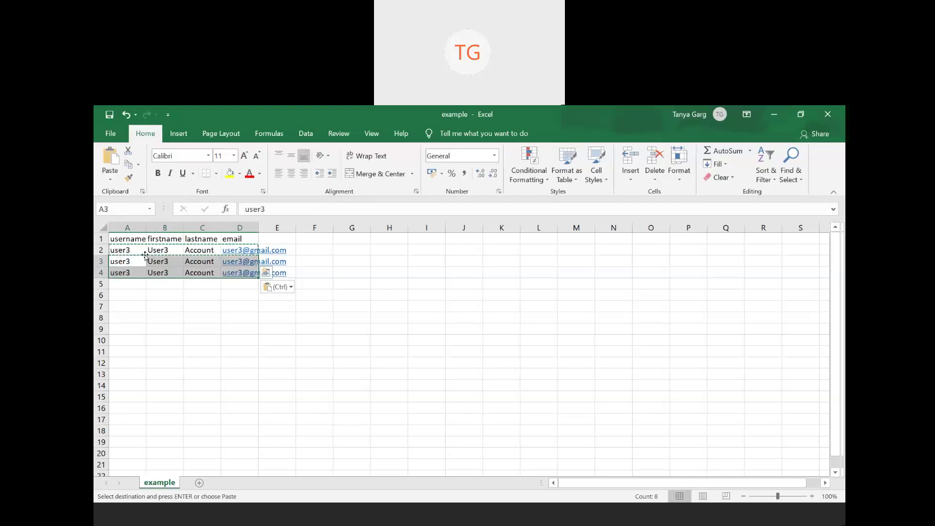
- Change the usernames in A3 and A4 to user4 and user5
left_click(139, 260)
double_click(139, 261)
key("BackSpace")
type("4")
key("Return")
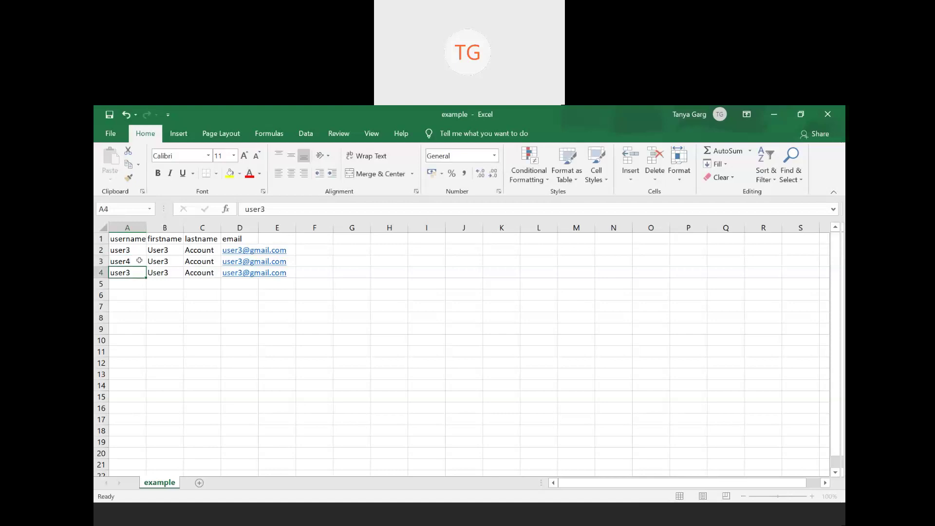
key("F2")
key("BackSpace")
type("5")
key("Return")
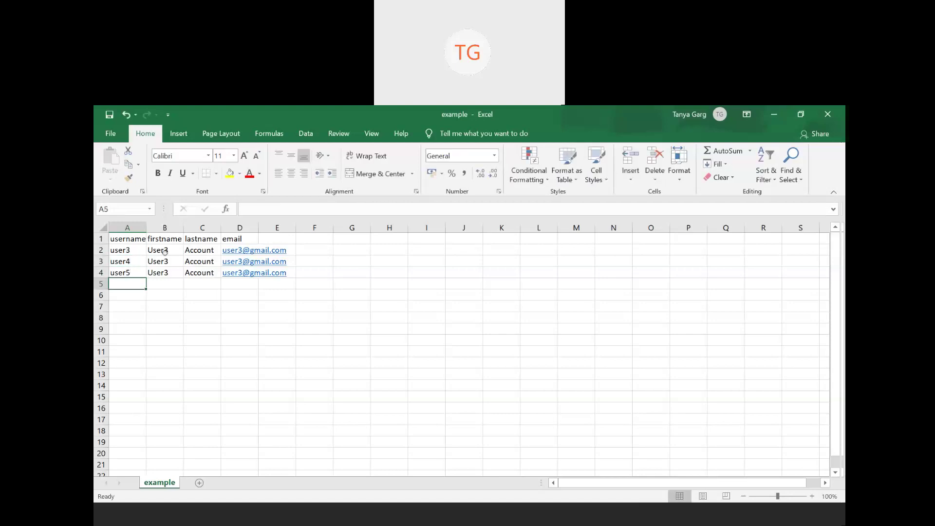
- Change the first names in B3 and B4 to User4 and User5
left_click(170, 261)
key("F2")
key("BackSpace")
type("4")
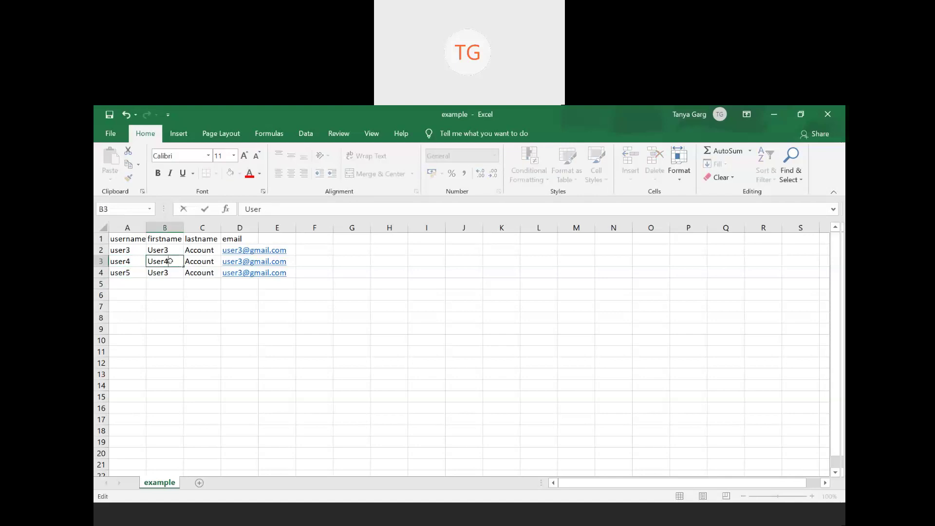
key("Return")
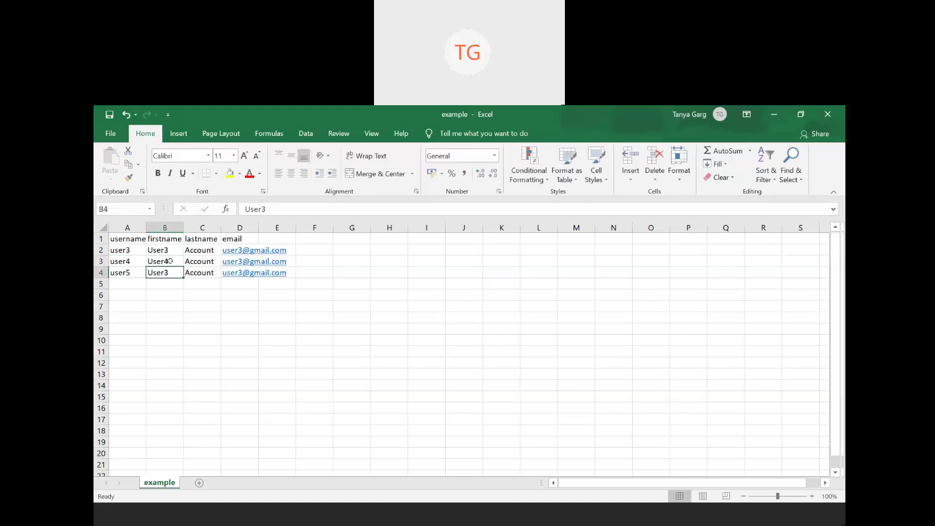
key("F2")
key("BackSpace")
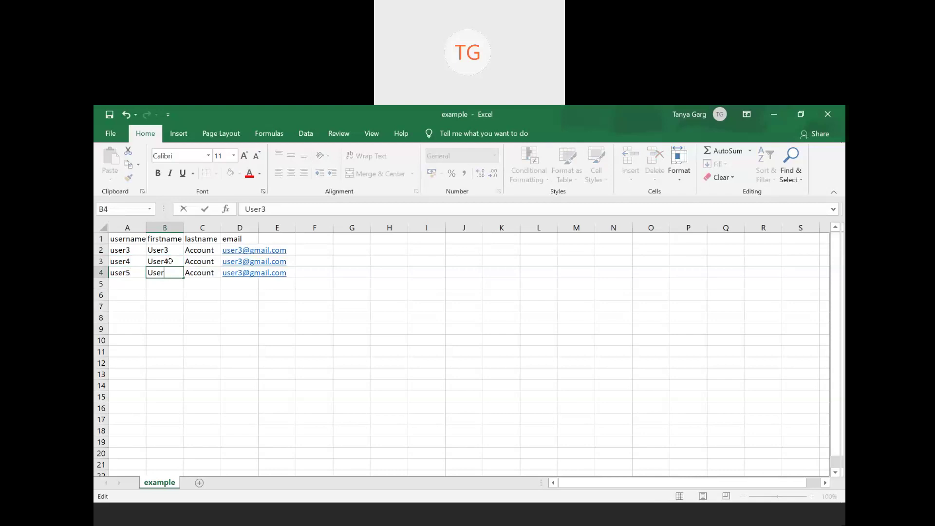
type("5")
key("Return")
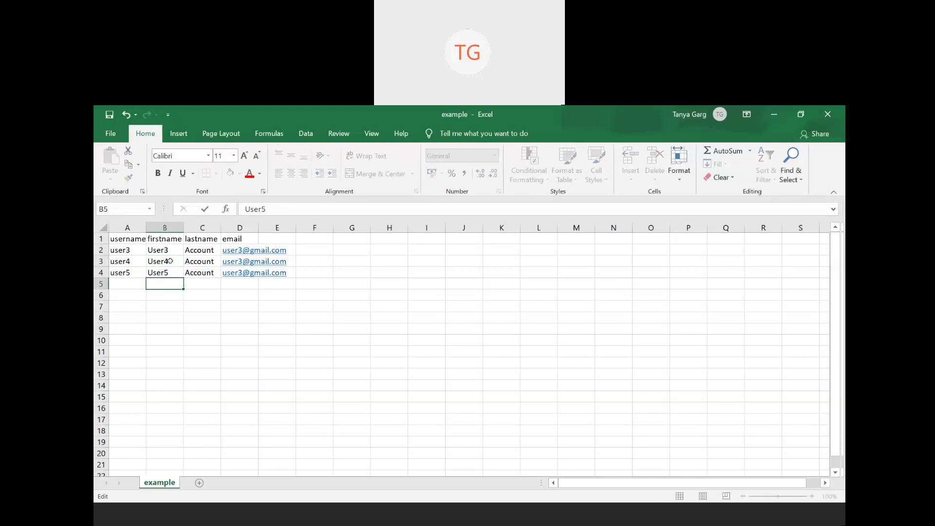
- Change the D3 e-mail's digit to 4 and remove the 3 from D4's address
left_click(234, 239)
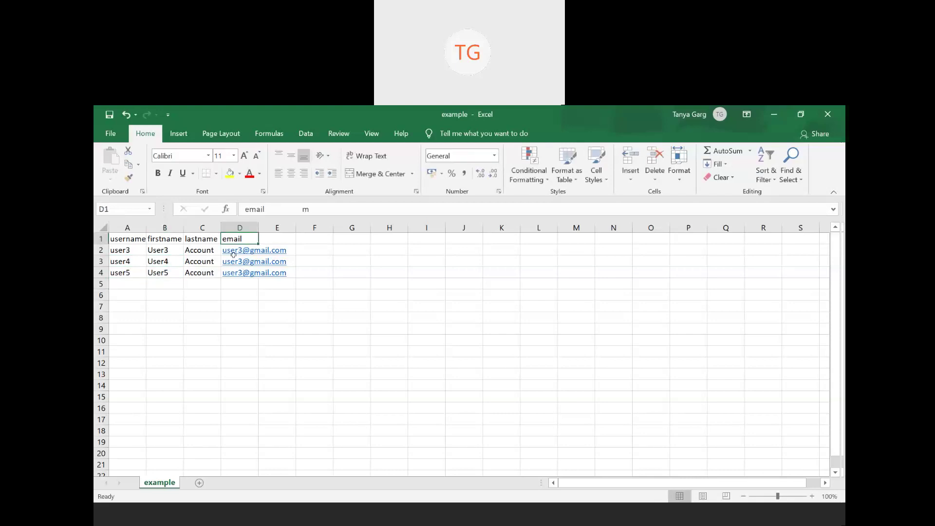
double_click(236, 262)
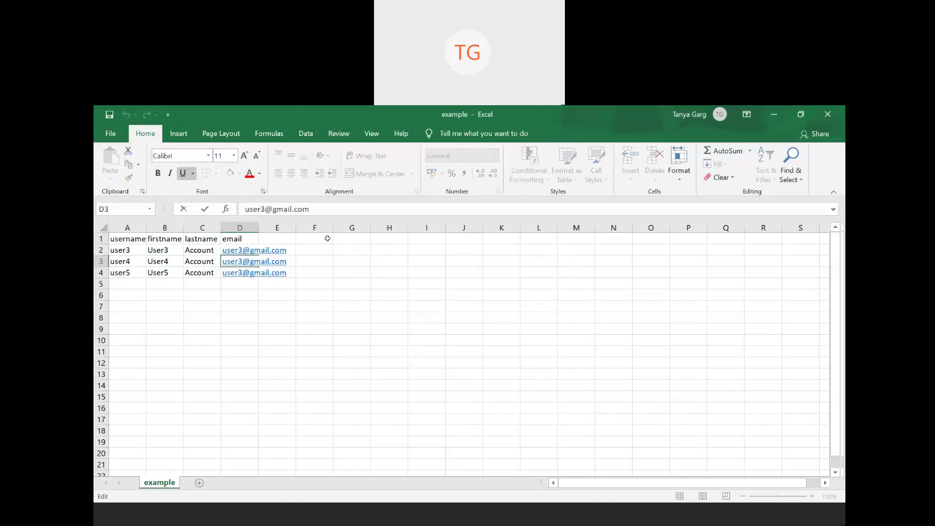
key("BackSpace")
type("4")
key("Return")
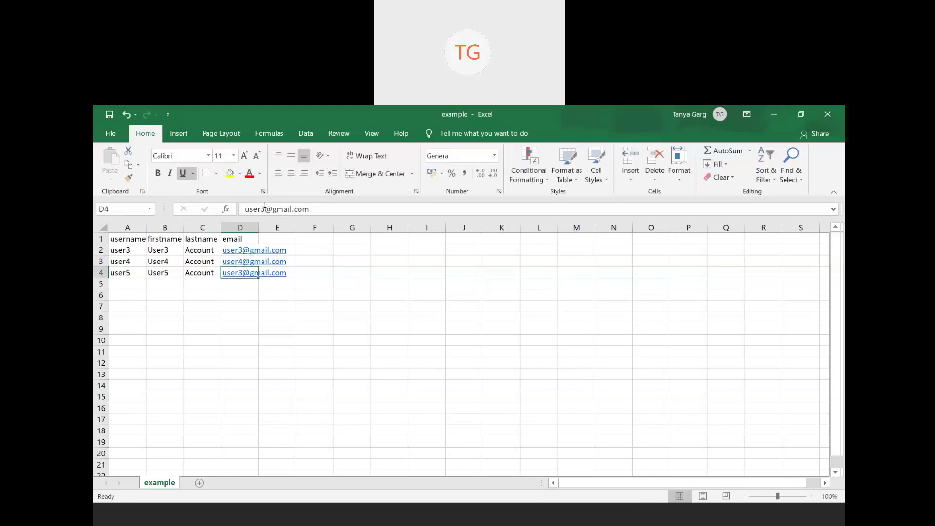
key("F2")
key("Left")
key("Left")
key("Left")
key("Left")
key("Left")
key("Left")
key("Left")
key("Left")
key("Left")
key("Left")
key("Left")
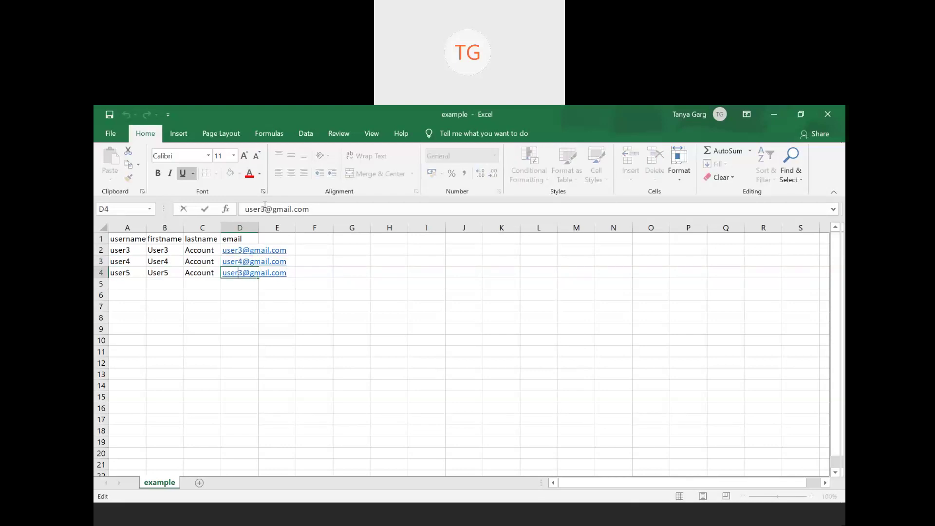
key("Delete")
- Finish the D4 e-mail with 5 and save the example sheet as CSV
type("5")
key("Return")
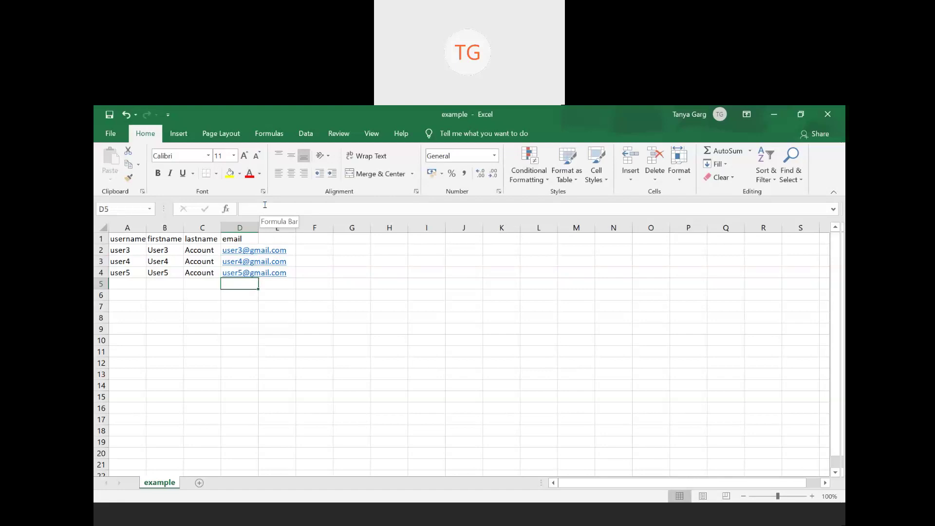
left_click(423, 376)
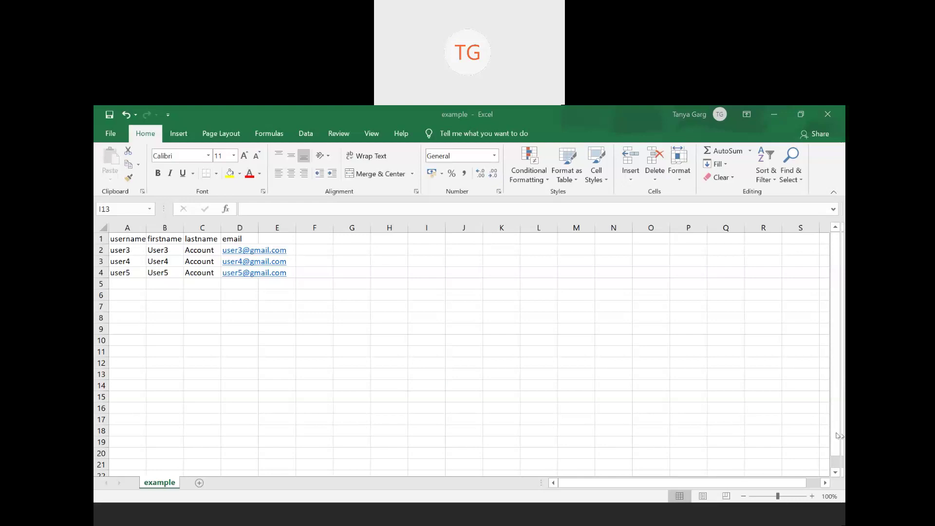
key("ctrl+s")
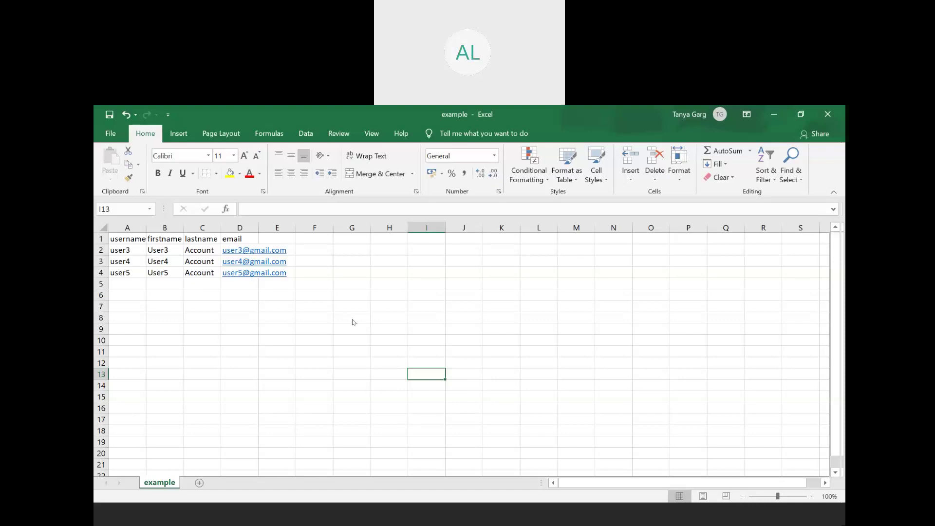
- Return to Chrome and scroll to the top of the Upload users page
key("alt+Tab")
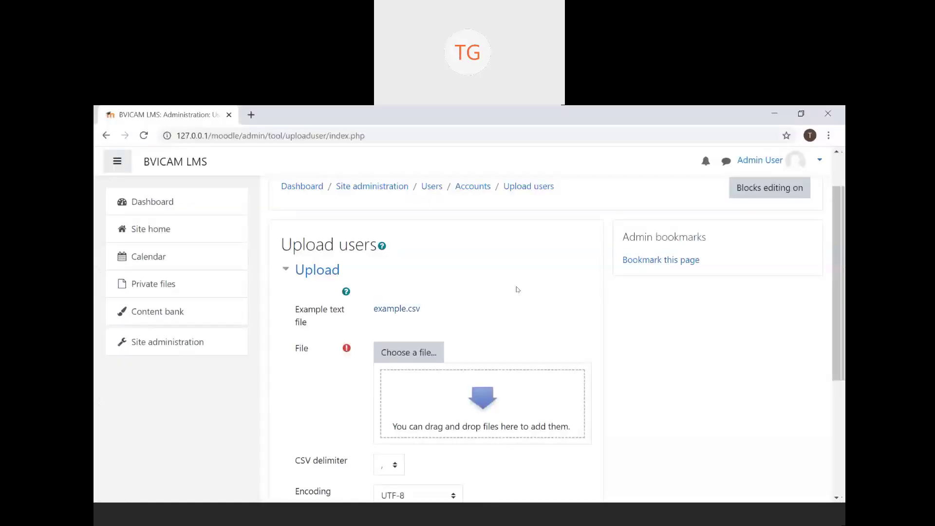
scroll(517, 289, "up", 1)
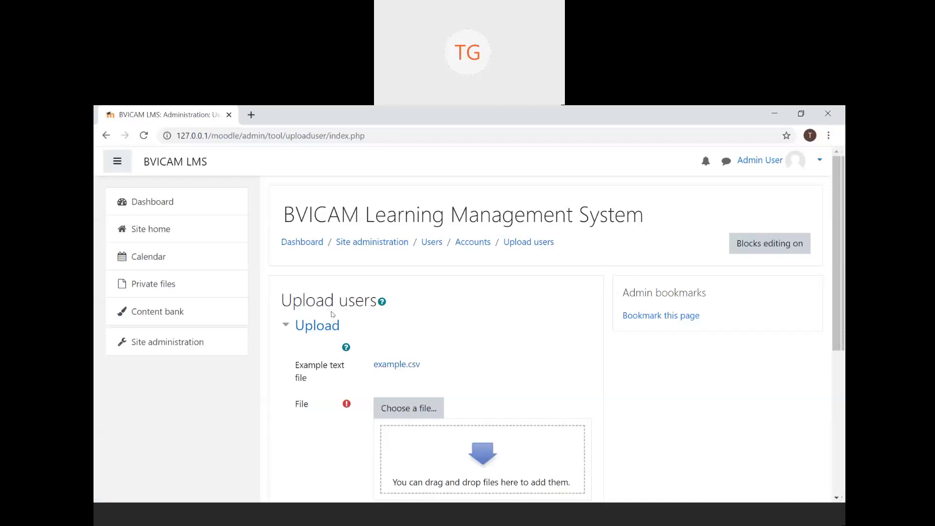
left_click(191, 340)
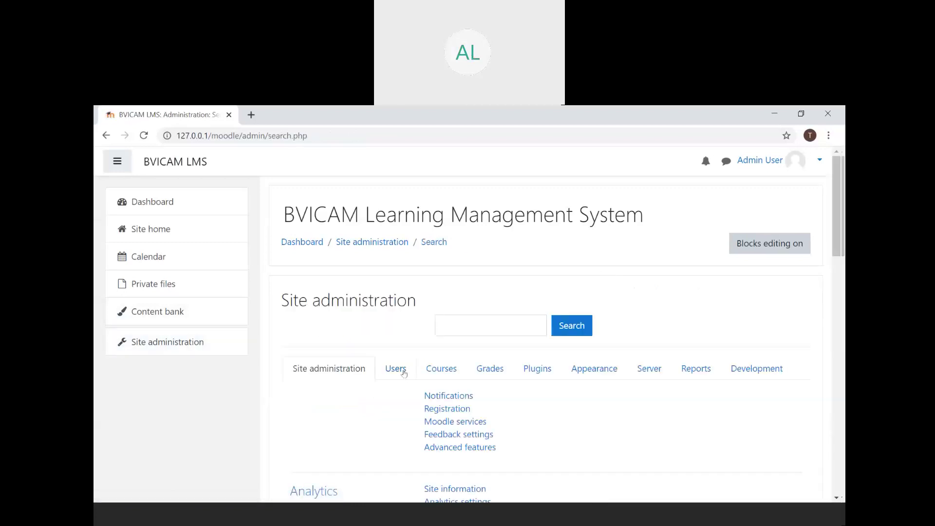
left_click(403, 370)
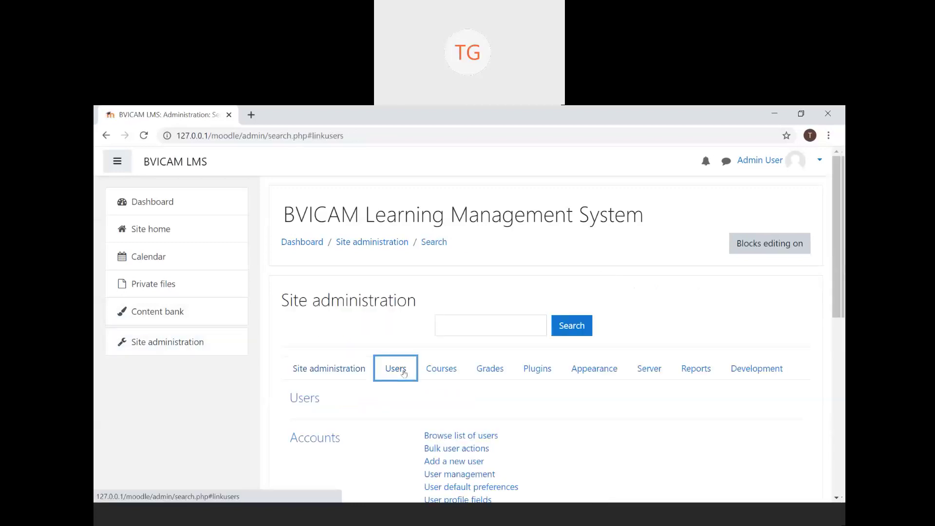
scroll(404, 373, "down", 3)
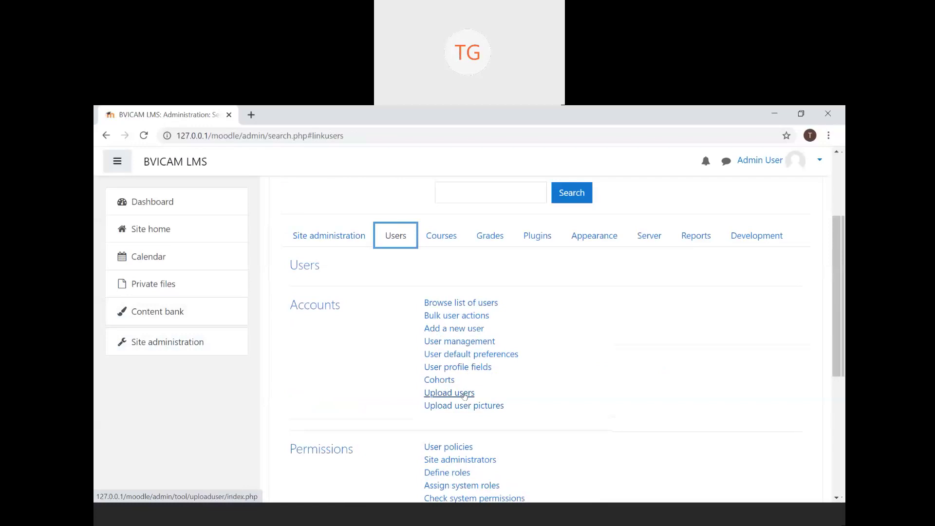
left_click(464, 394)
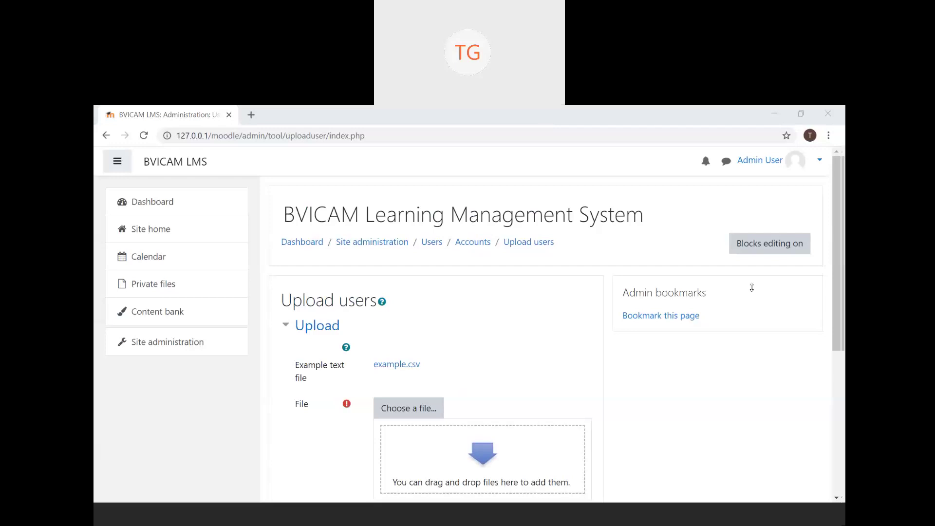
- Bring the example spreadsheet forward and close its Excel window
left_click(533, 522)
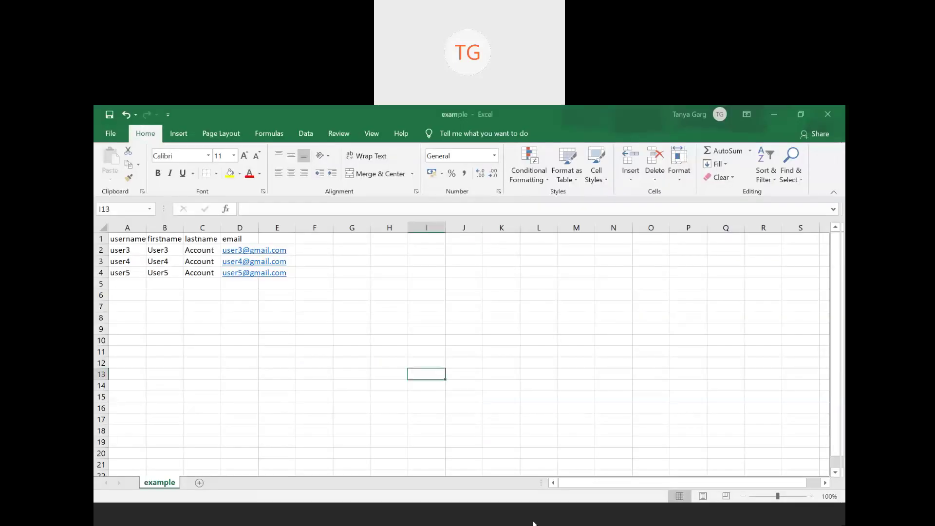
left_click(533, 522)
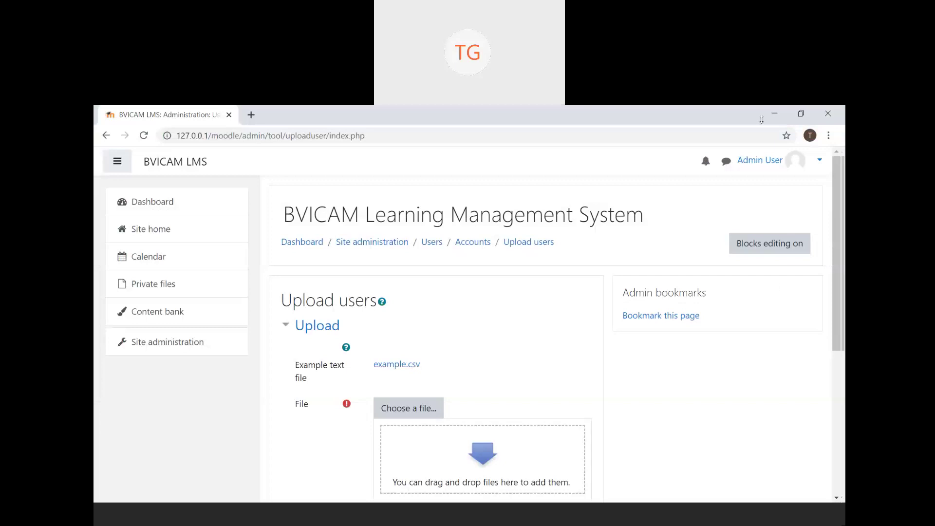
left_click(545, 519)
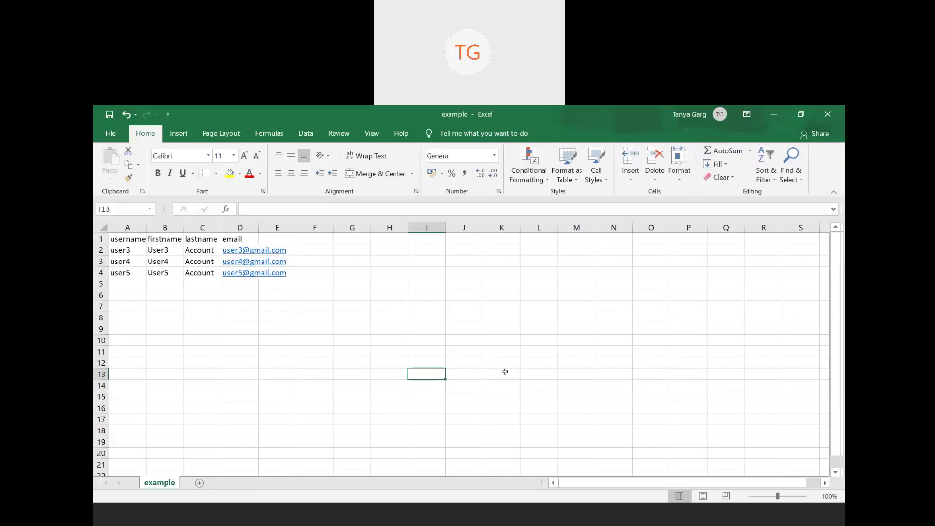
left_click(317, 297)
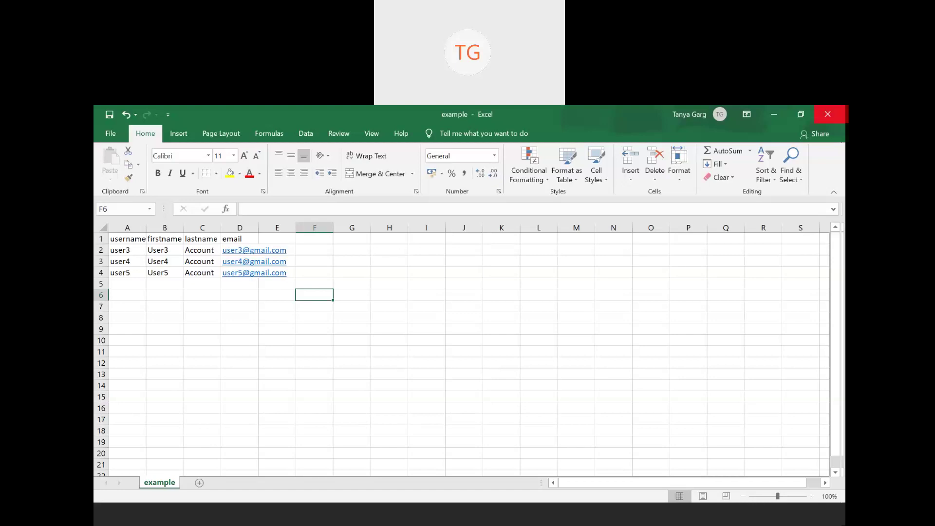
left_click(828, 114)
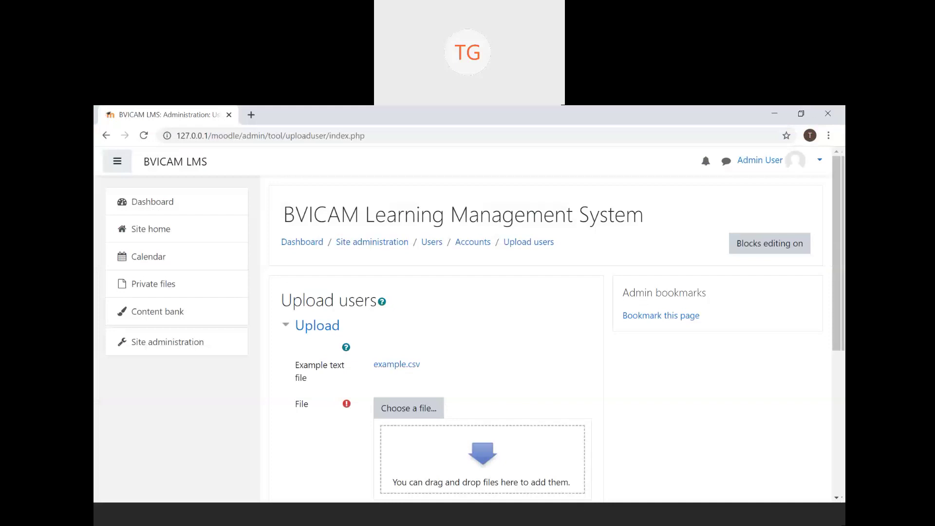
left_click(431, 521)
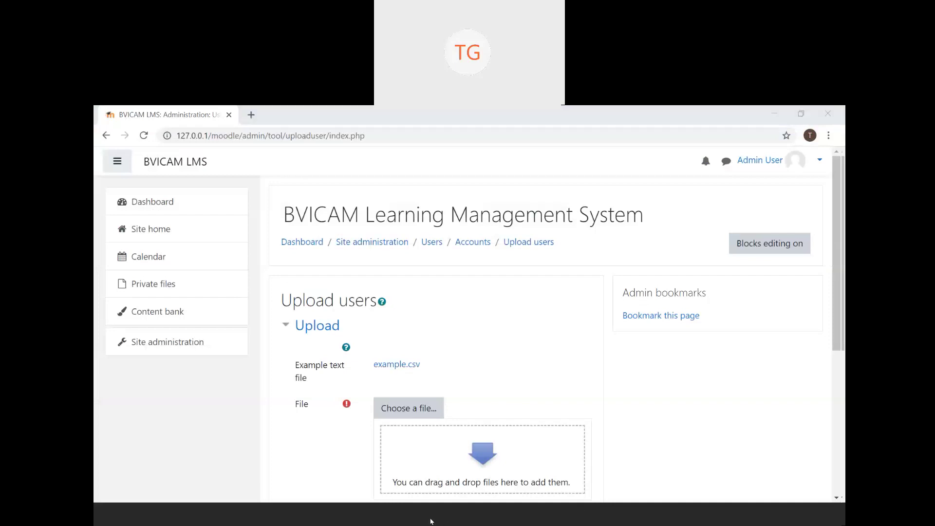
left_click(431, 520)
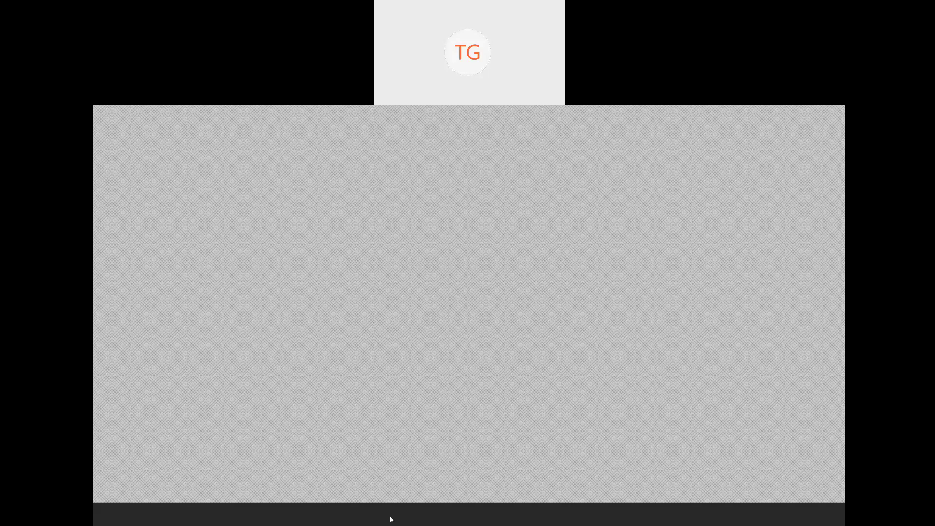
scroll(495, 359, "down", 2)
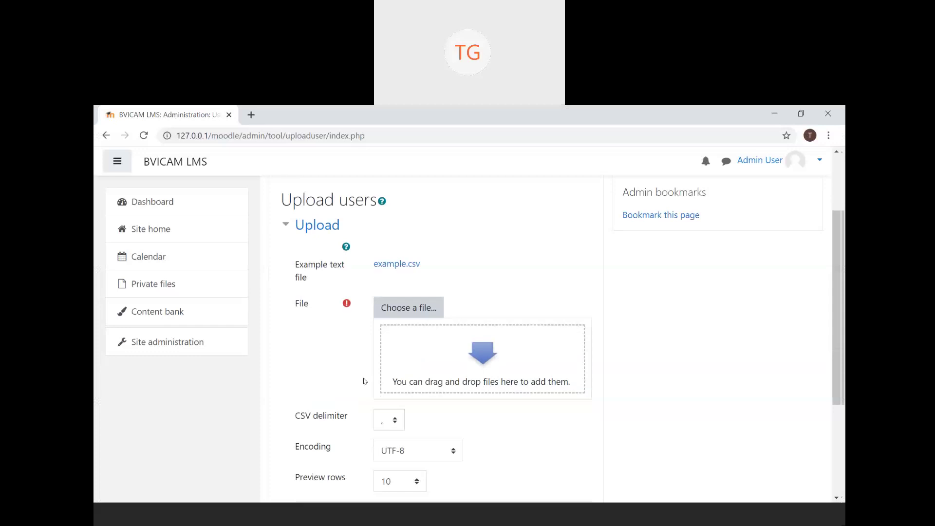
- Attach example.csv from the User Enrollment in Moodle folder in the file picker
left_click(410, 313)
left_click(327, 296)
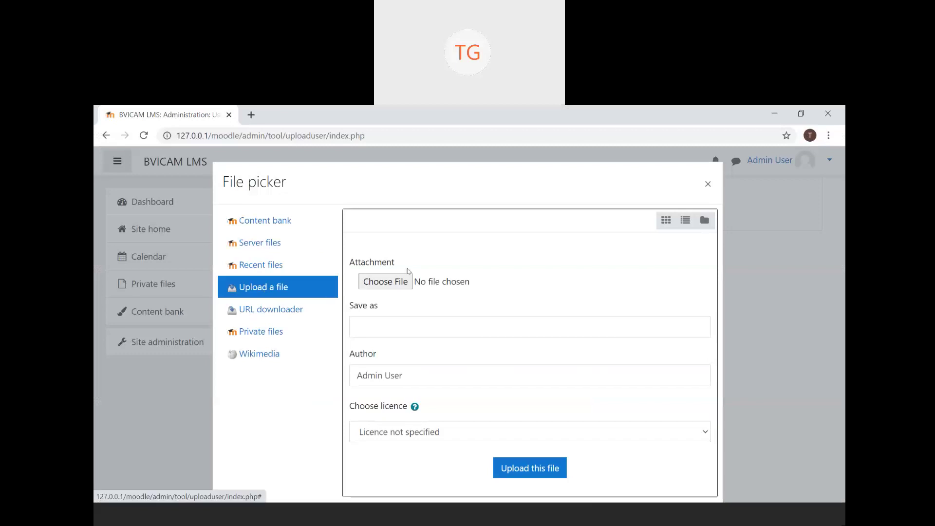
left_click(400, 281)
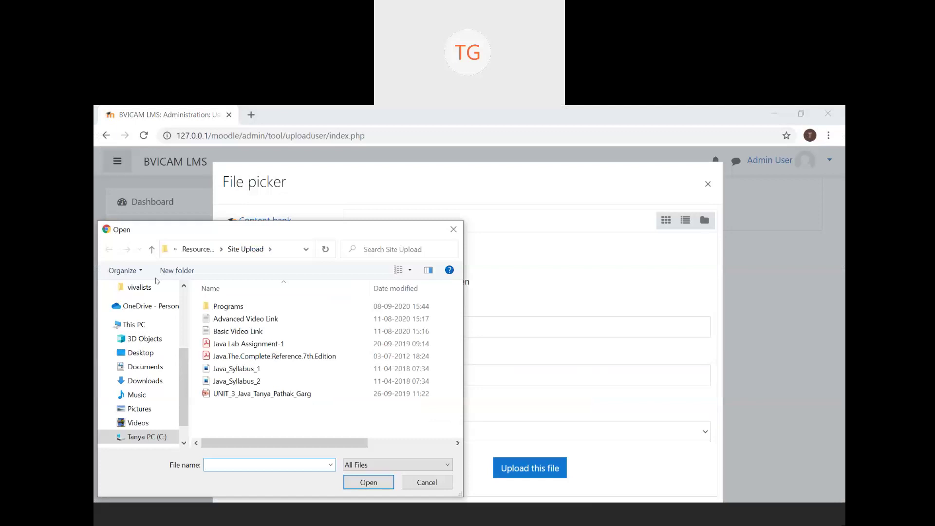
left_click(152, 249)
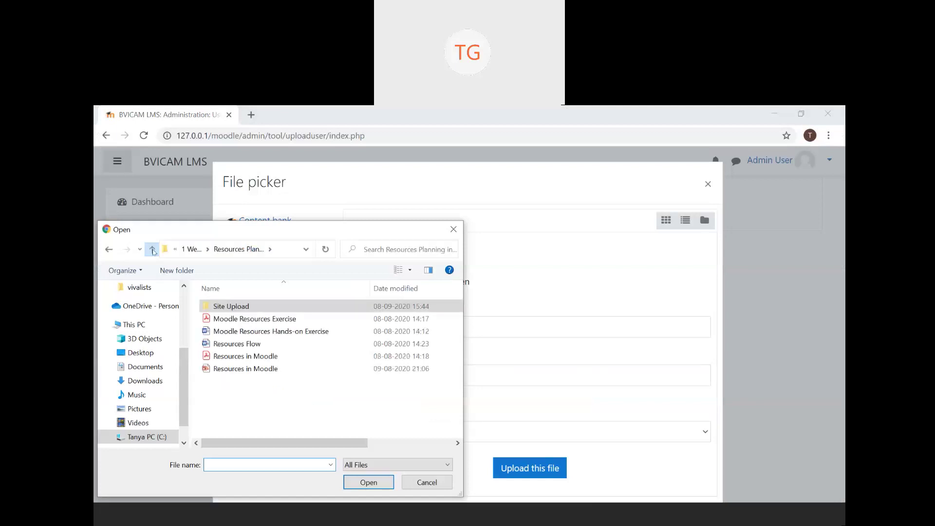
left_click(152, 249)
left_click(266, 346)
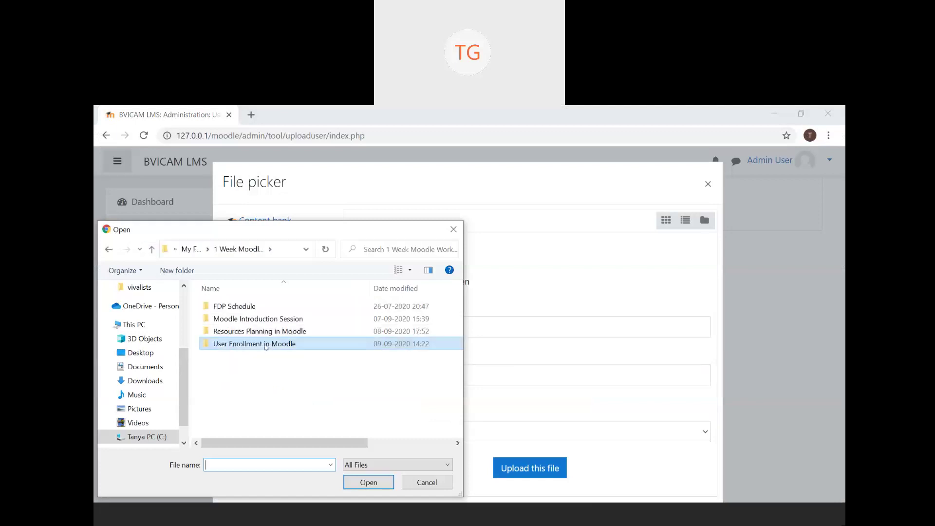
double_click(266, 346)
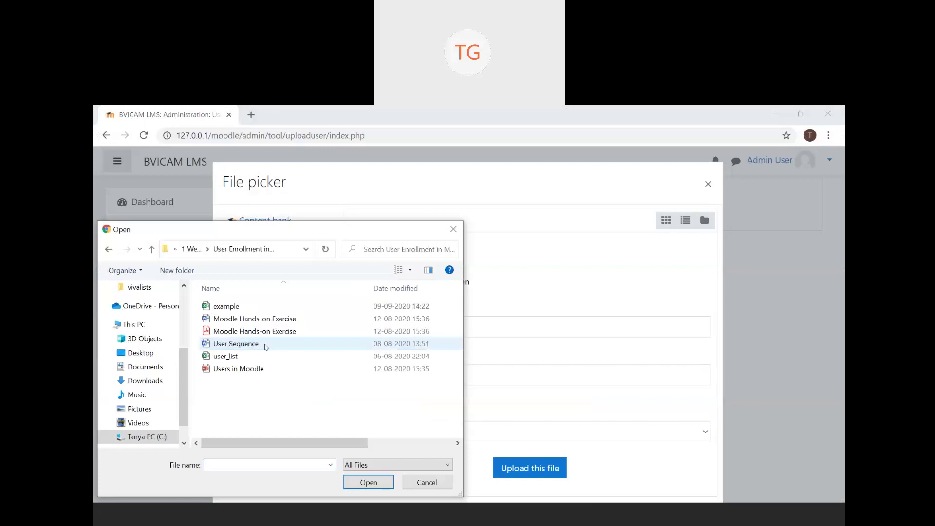
left_click(275, 310)
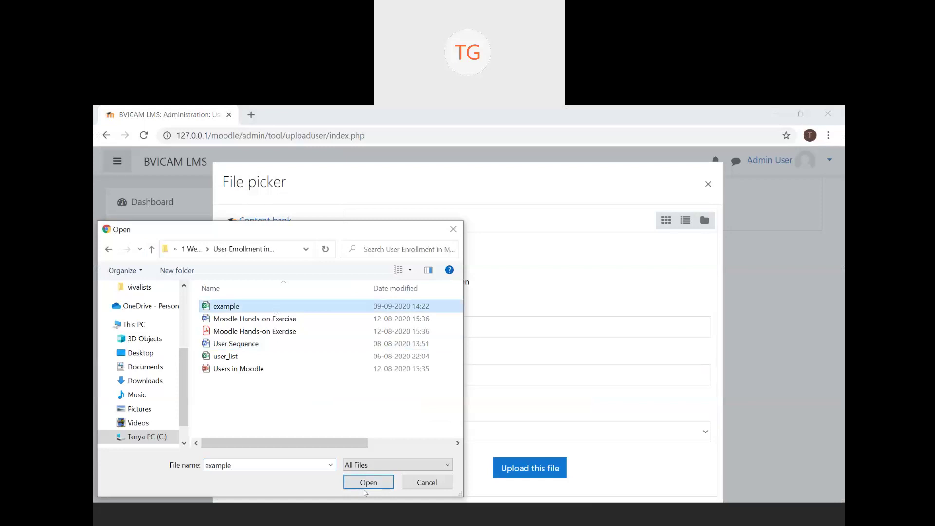
left_click(368, 483)
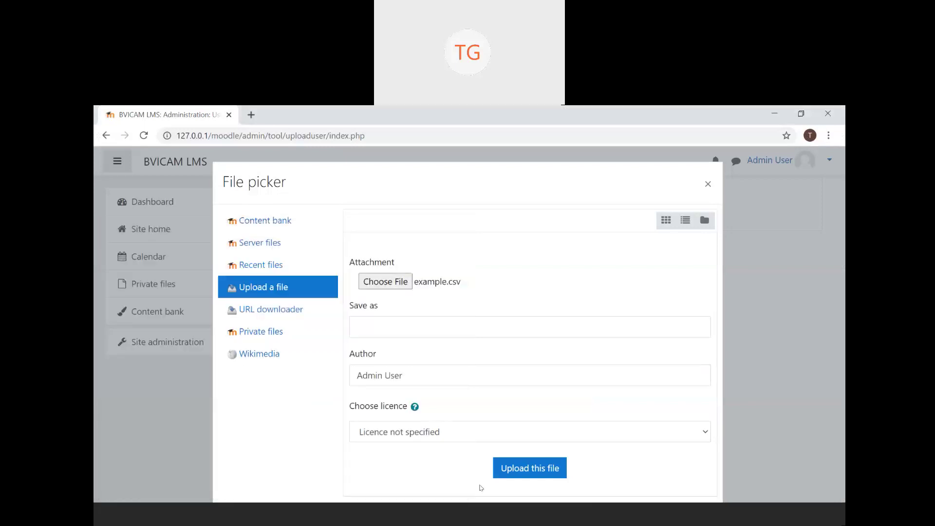
- Upload example.csv into the File field and look over the Upload users form
left_click(531, 473)
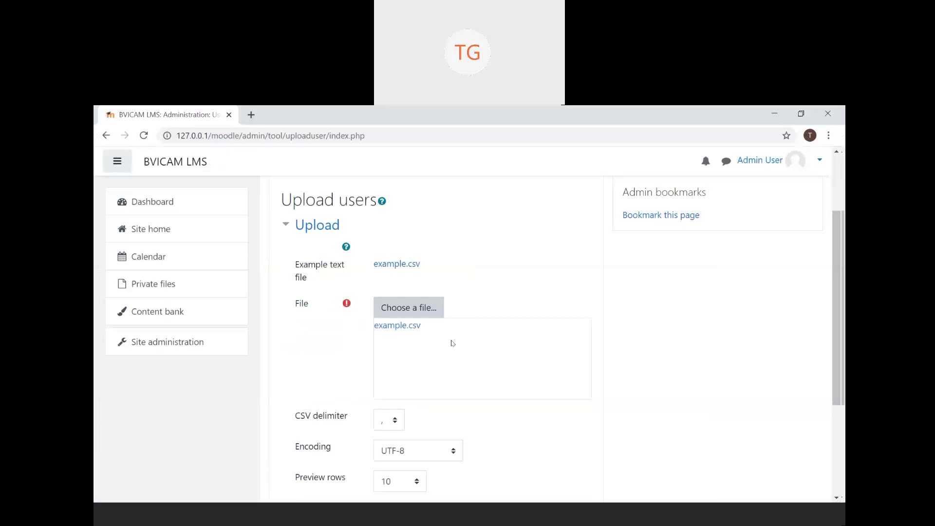
scroll(451, 344, "down", 1)
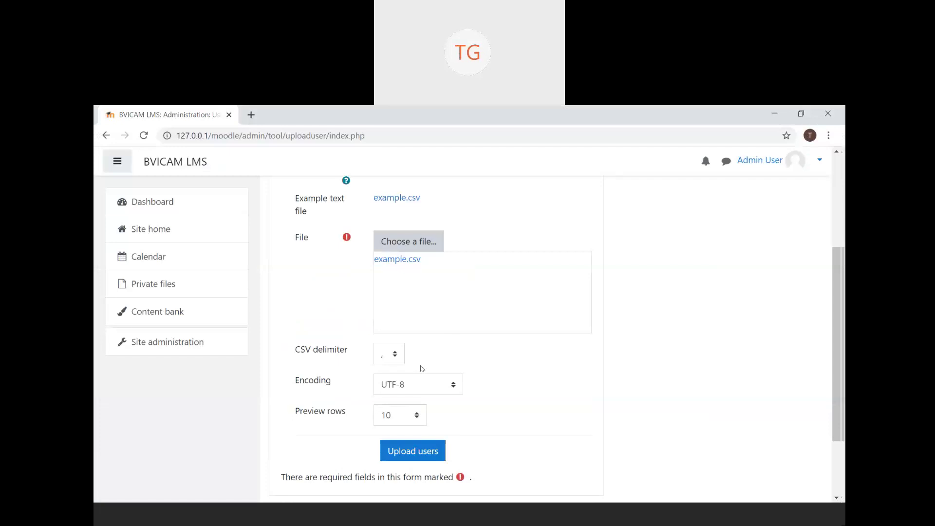
scroll(554, 307, "up", 3)
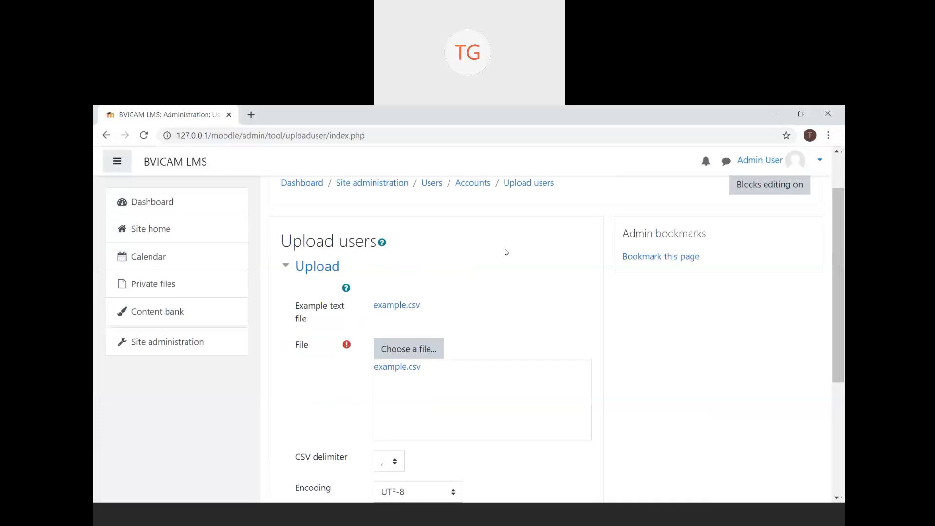
scroll(505, 252, "up", 2)
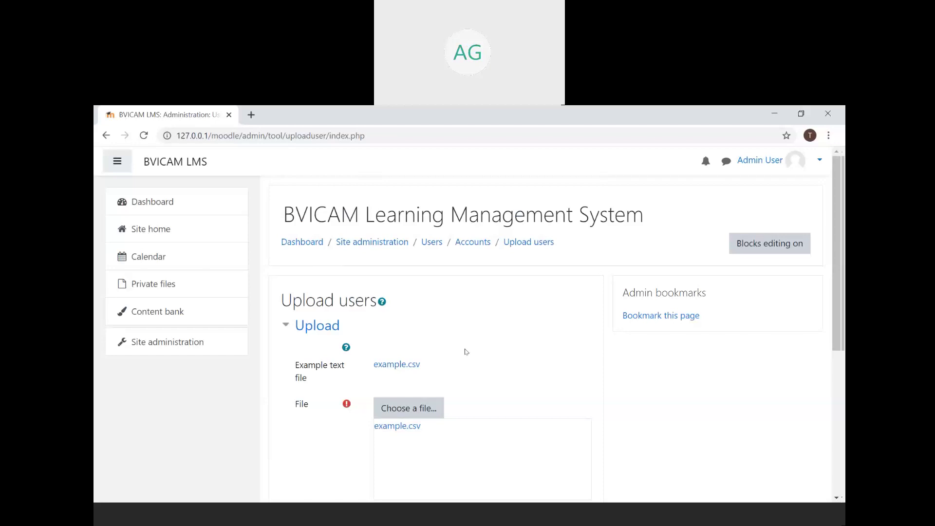
- Reopen the file picker's Upload a file option and browse to the User Enrollment in Moodle folder
left_click(433, 413)
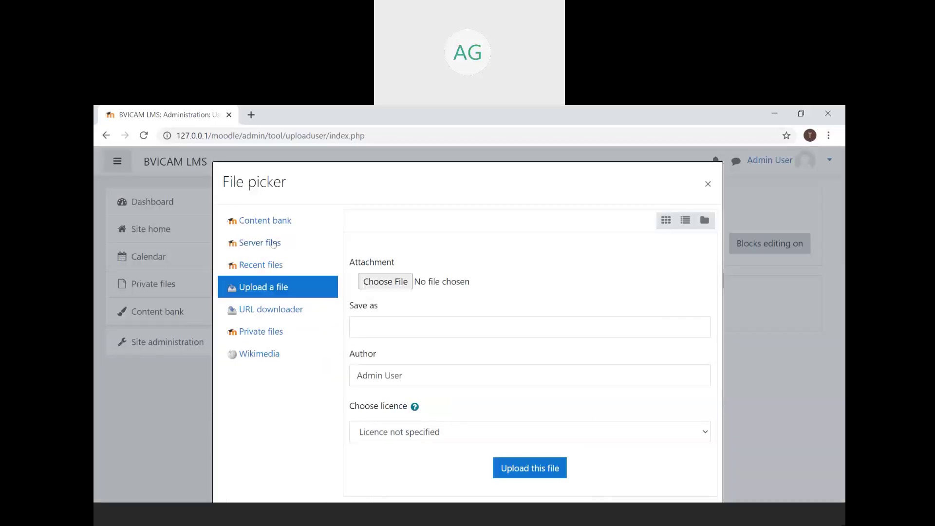
left_click(278, 290)
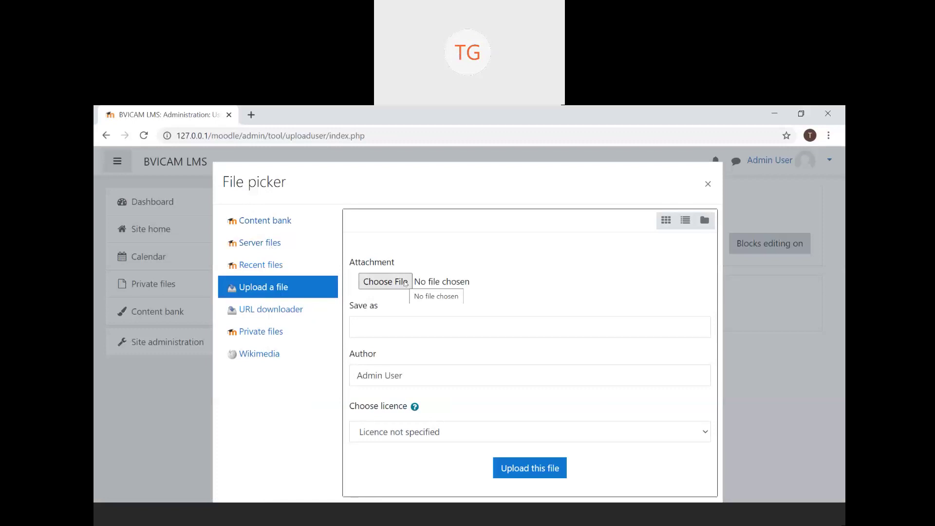
left_click(405, 282)
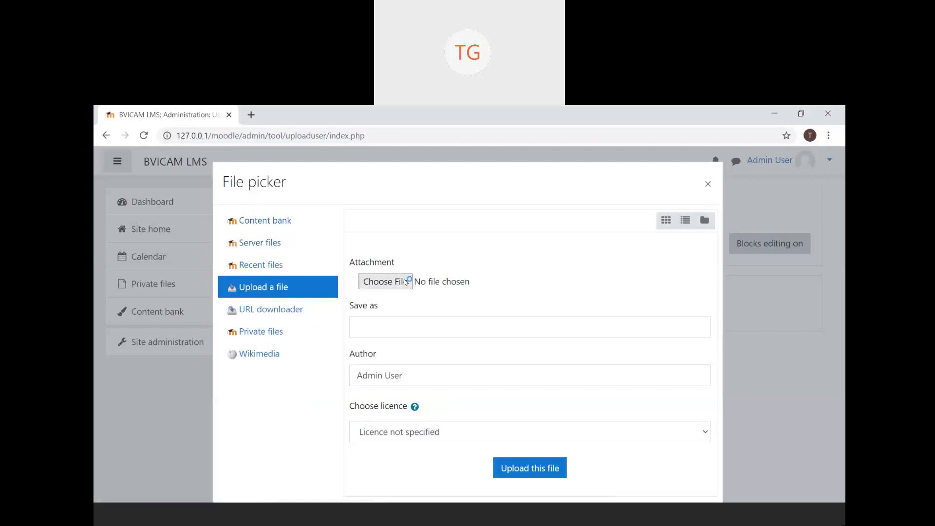
key("Escape")
left_click(400, 285)
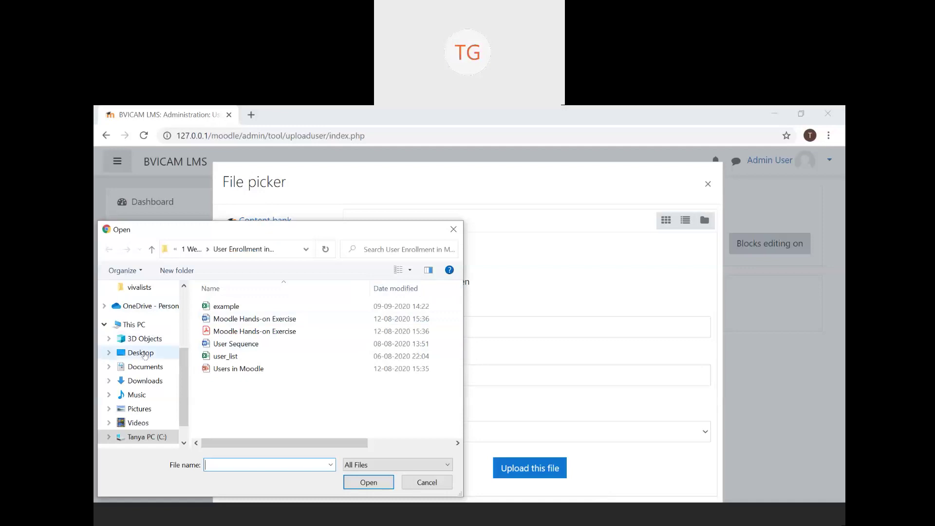
- Show the Desktop folder in the Open dialog and focus the File name box
left_click(144, 354)
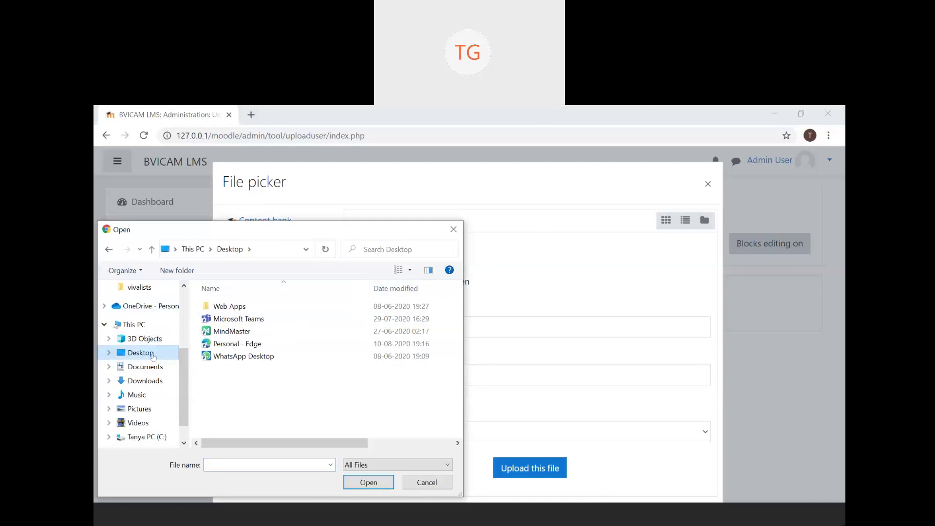
scroll(154, 359, "up", 3)
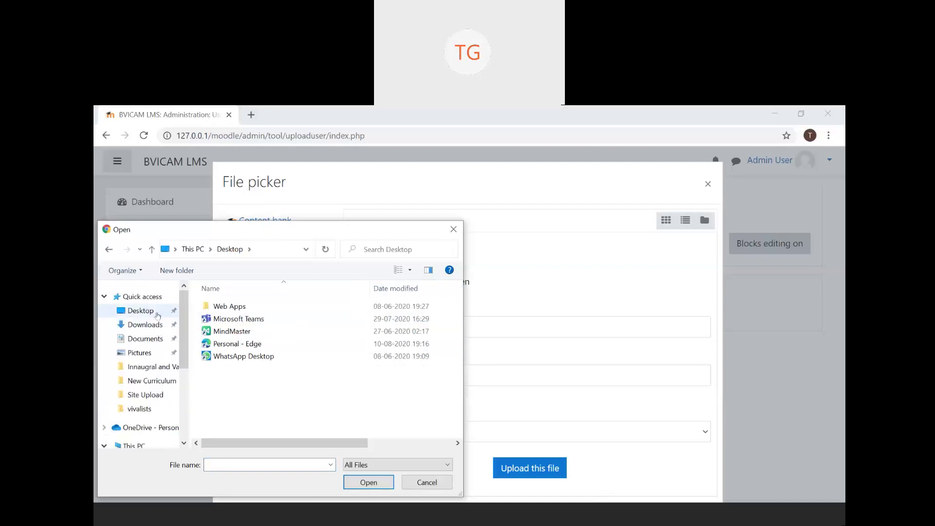
left_click(156, 314)
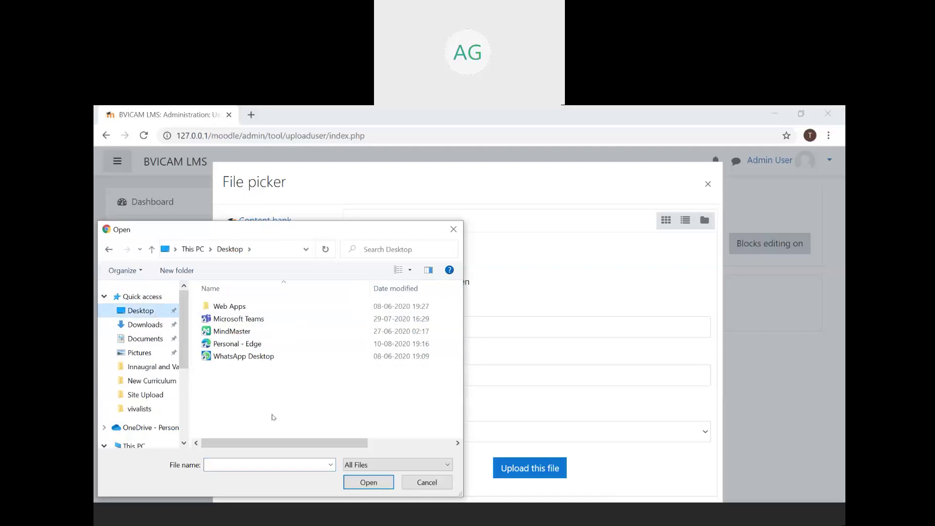
left_click(255, 466)
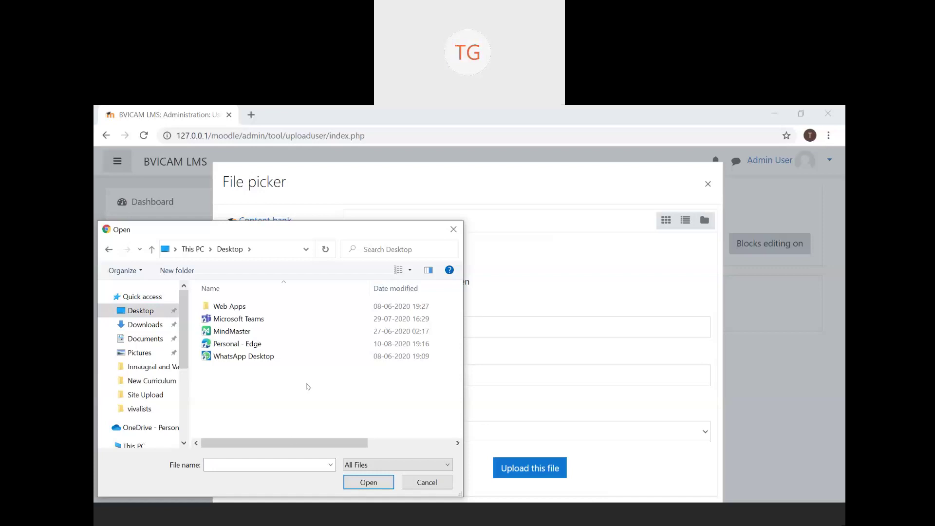
left_click(288, 463)
- Enter example.csv as the file name in the Open dialog
type("exampl")
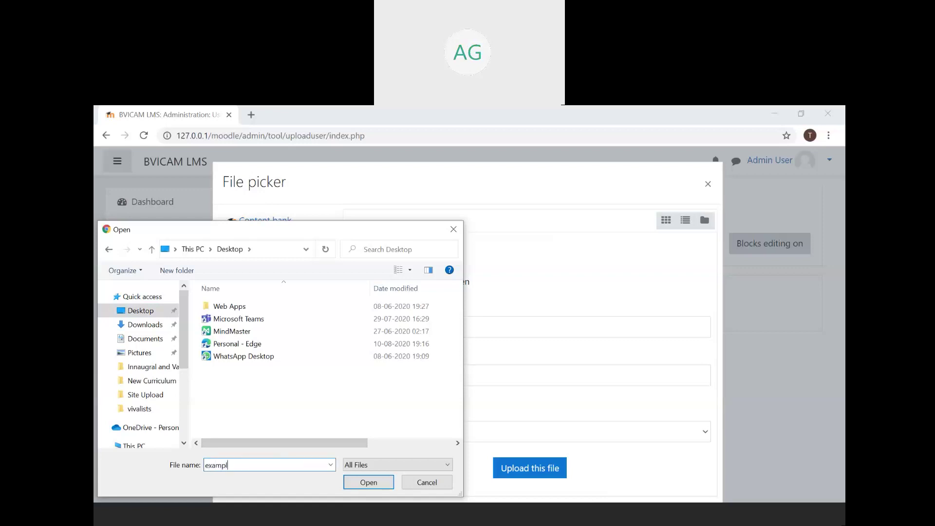
type("e.")
type("csv")
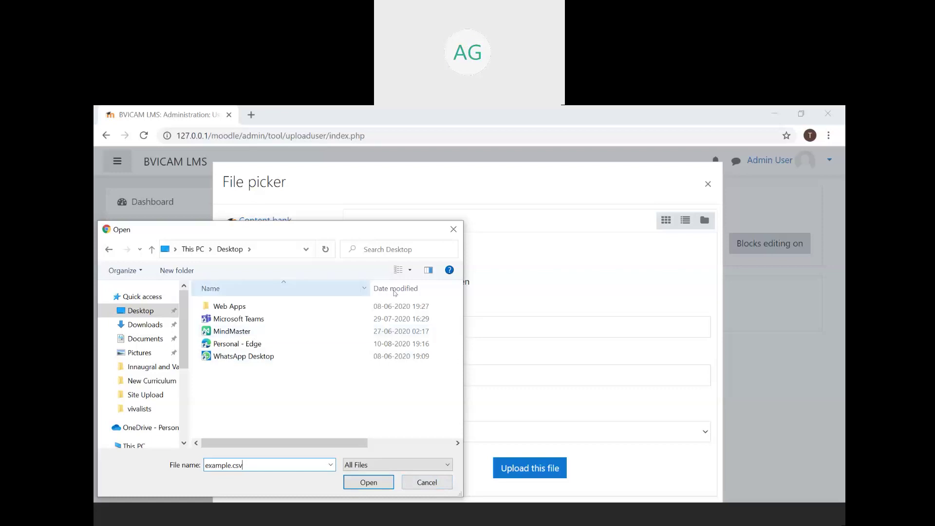
- Close the file dialog and the File picker so example.csv stays in the File box
left_click(458, 236)
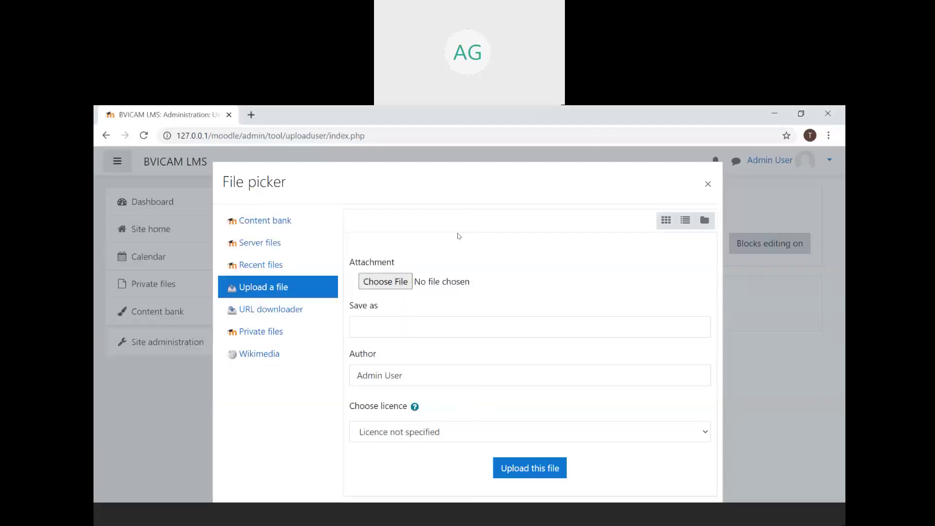
left_click(707, 184)
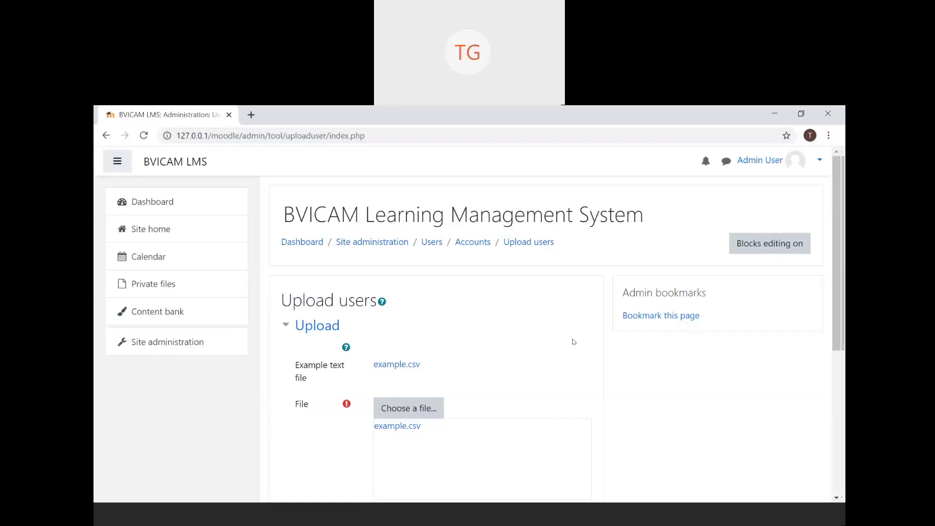
triple_click(556, 320)
left_click(557, 320)
left_click(417, 409)
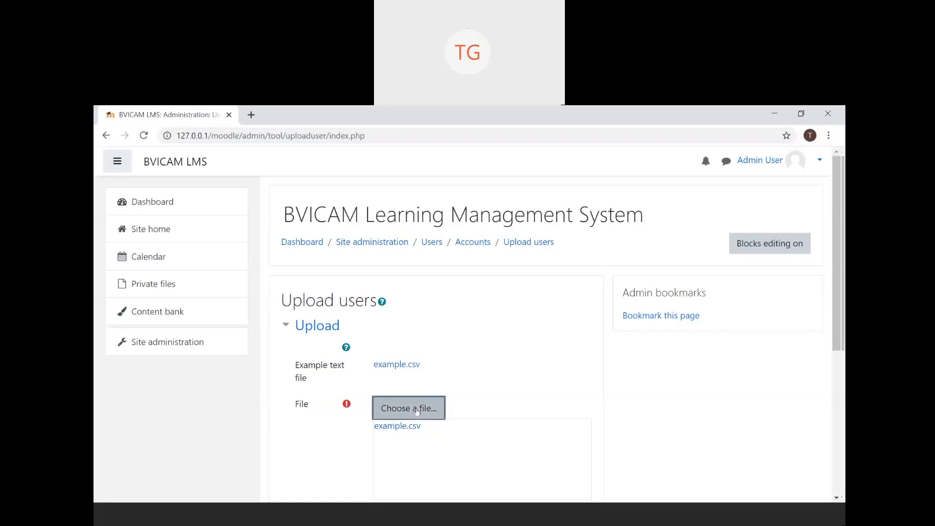
left_click(302, 287)
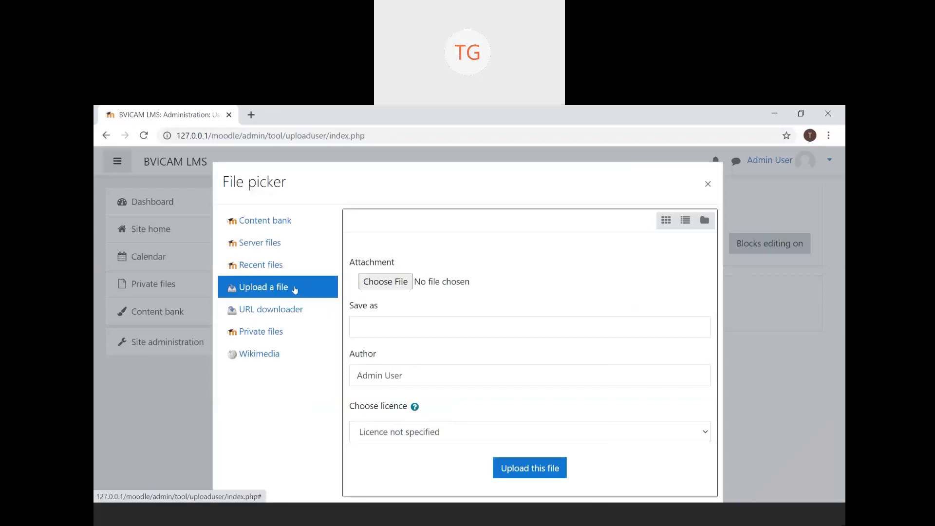
left_click(410, 283)
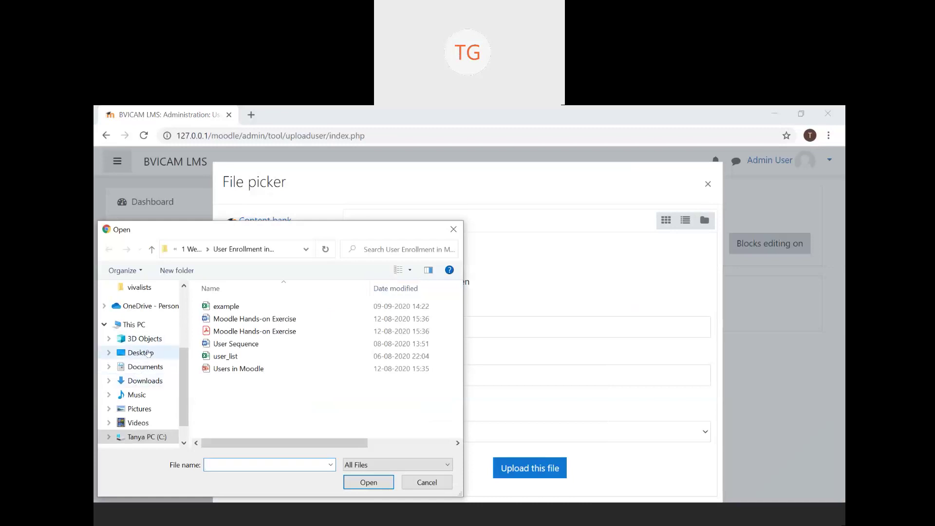
left_click(153, 383)
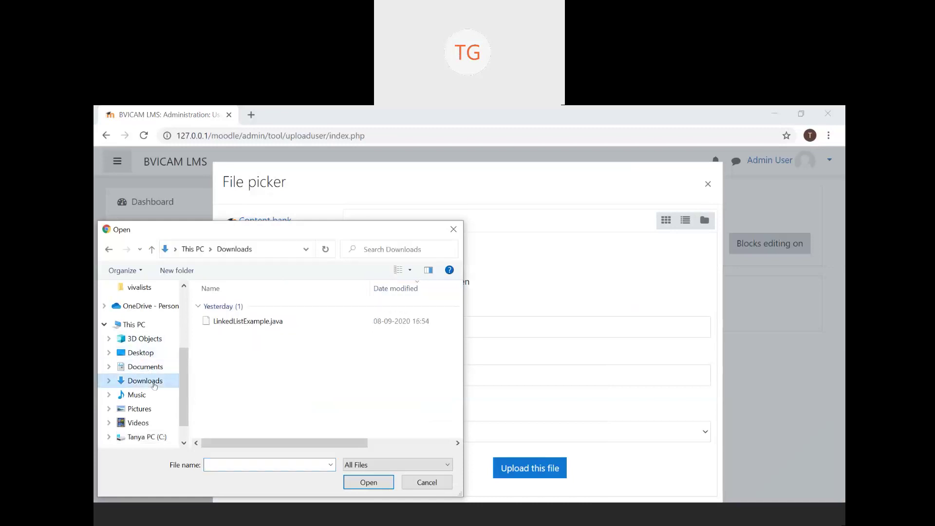
left_click(335, 324)
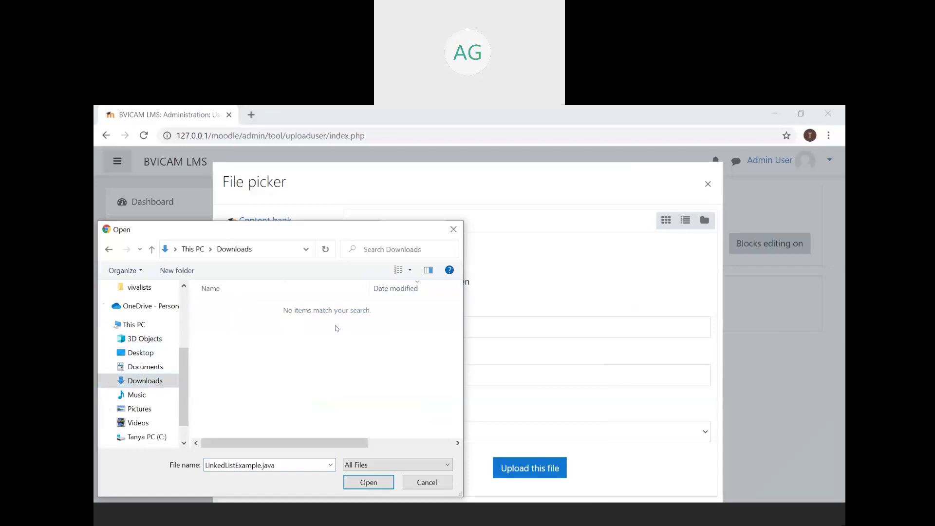
left_click(442, 481)
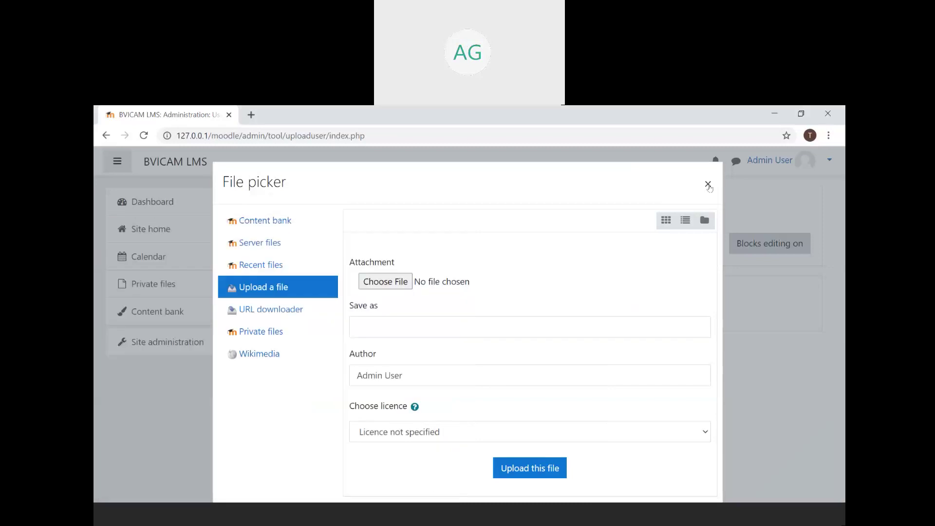
left_click(708, 185)
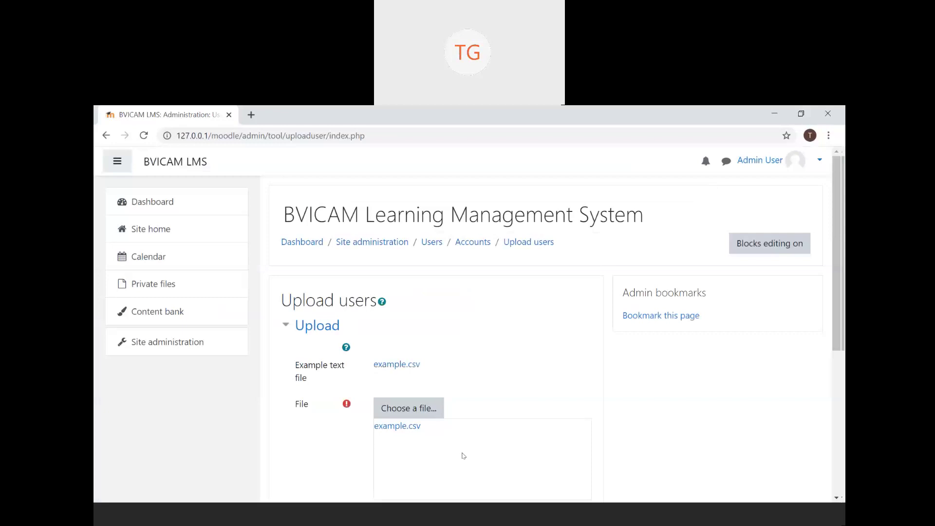
scroll(461, 453, "down", 3)
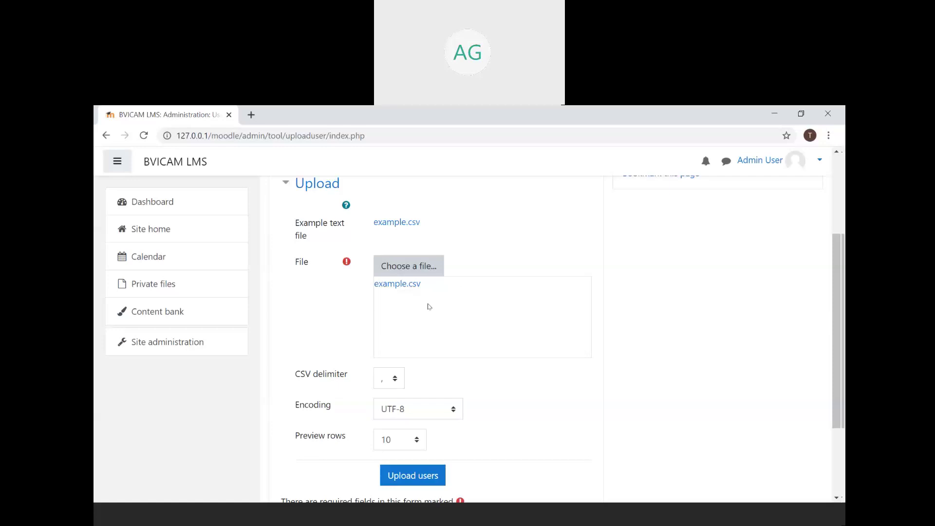
left_click(434, 274)
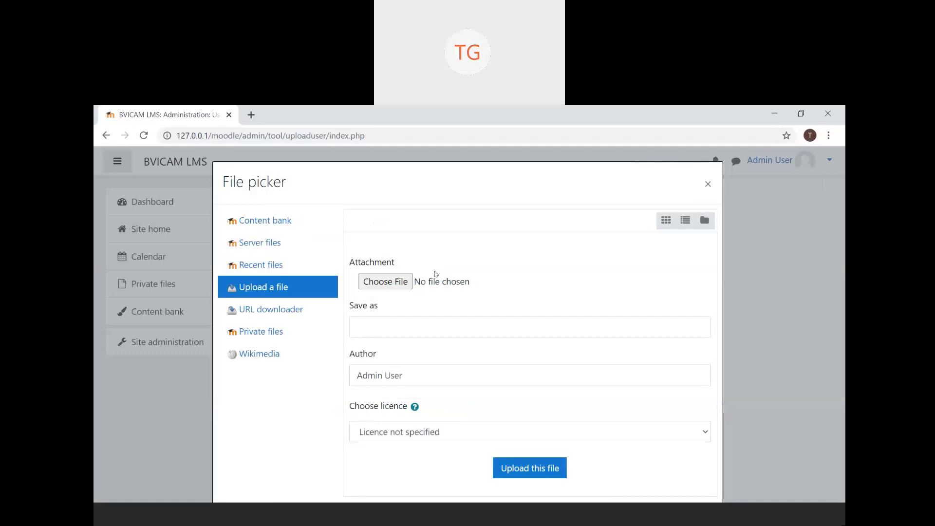
left_click(709, 186)
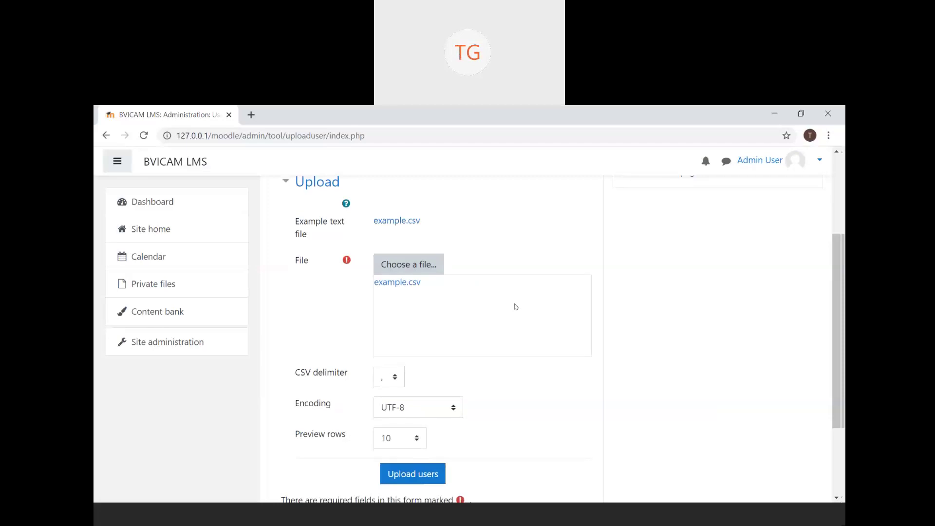
scroll(516, 306, "down", 1)
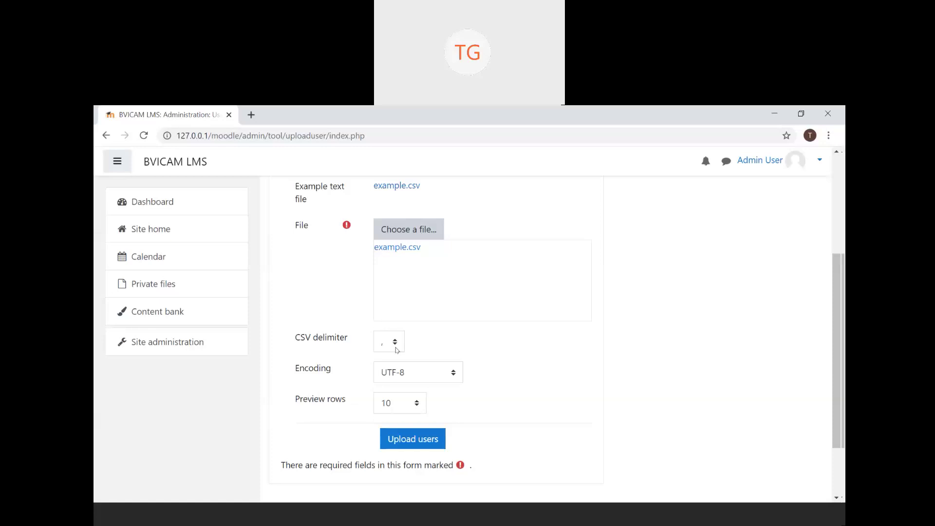
- Keep ',' as the CSV delimiter, then bring up example.csv in Notepad++
left_click(397, 349)
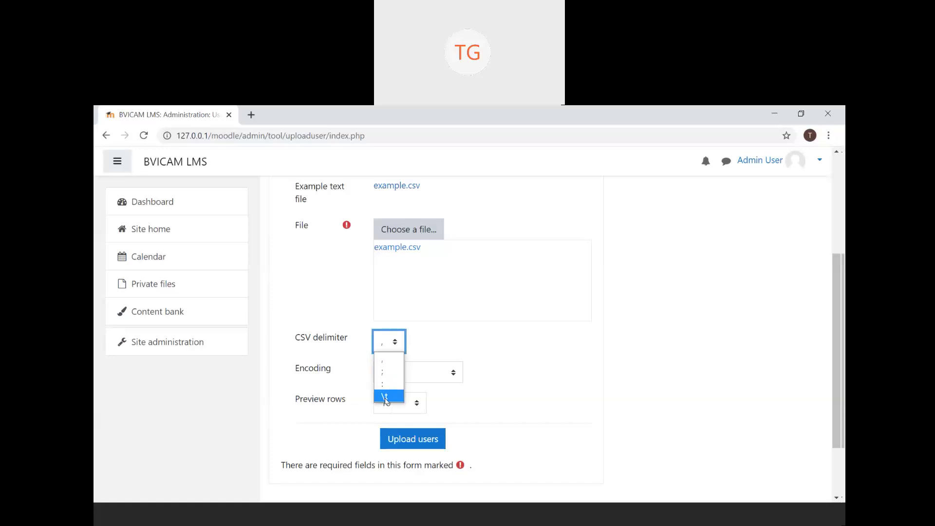
left_click(402, 345)
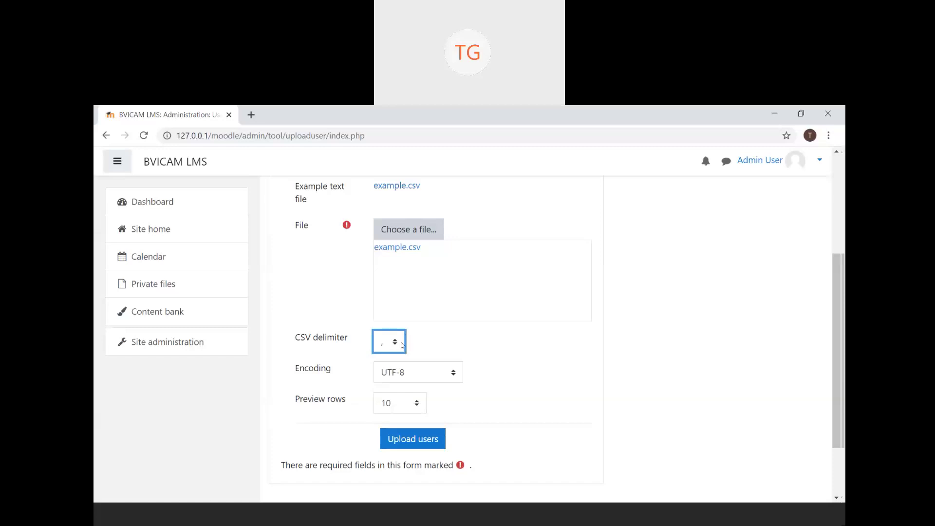
left_click(428, 517)
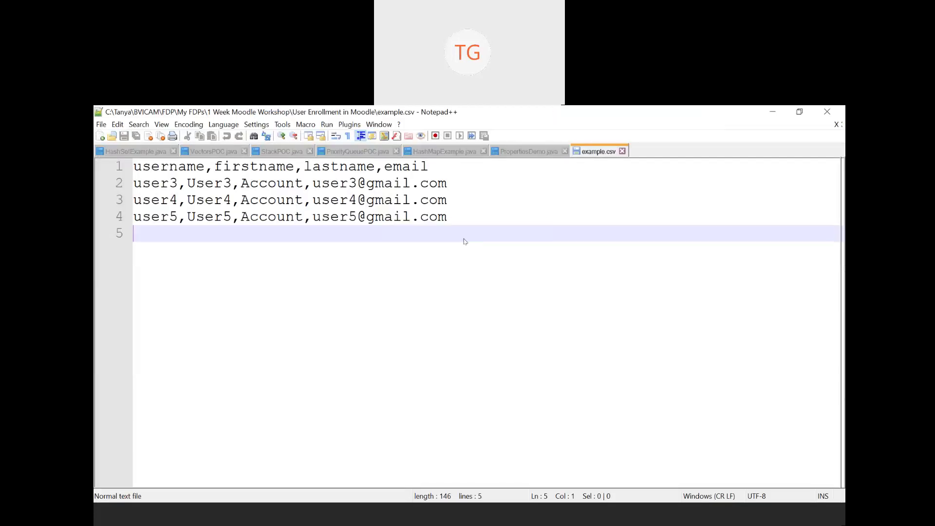
- Switch from Notepad++ to the User Enrollment in Moodle folder in File Explorer
left_click(418, 521)
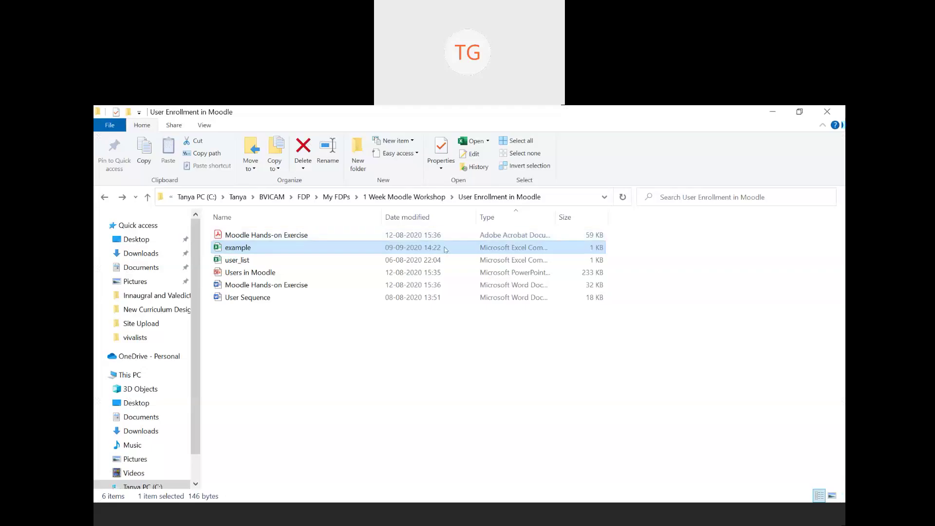
- Show the Open with app list for the example file
right_click(444, 249)
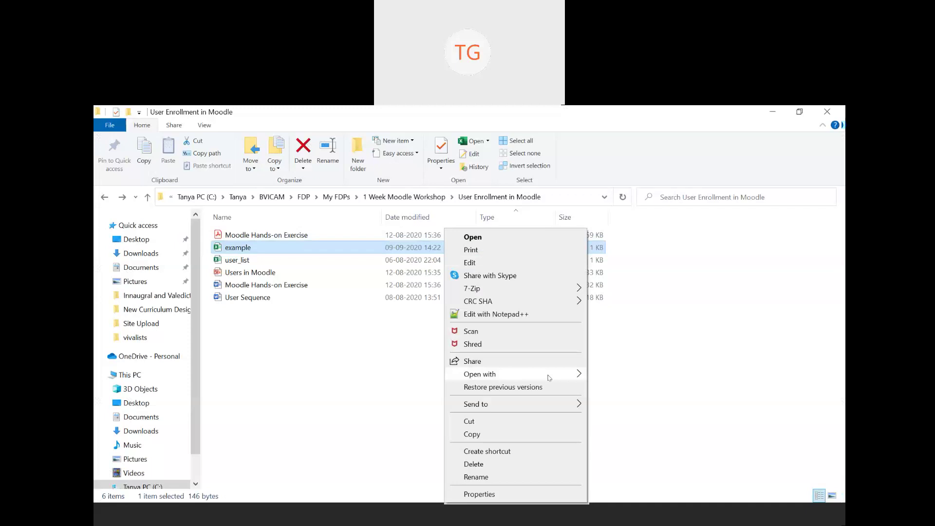
mouse_move(548, 377)
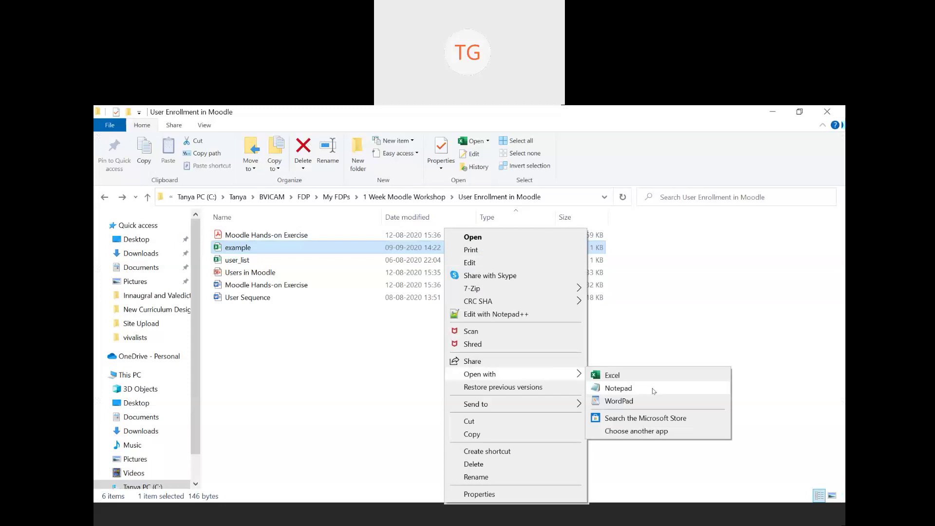
- View example in Notepad, highlighting the username,firstname,lastname,email header, then close it unchanged
left_click(651, 386)
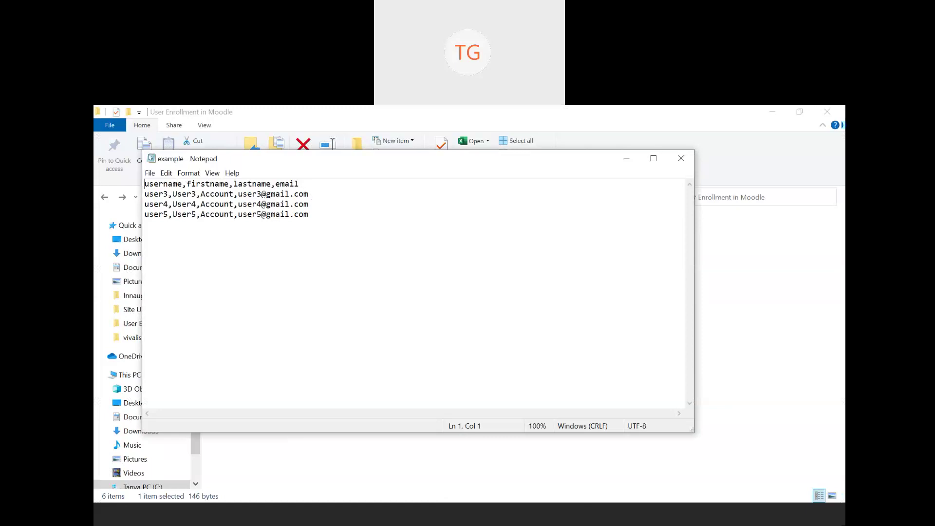
left_click(184, 187)
left_click_drag(184, 187, 183, 189)
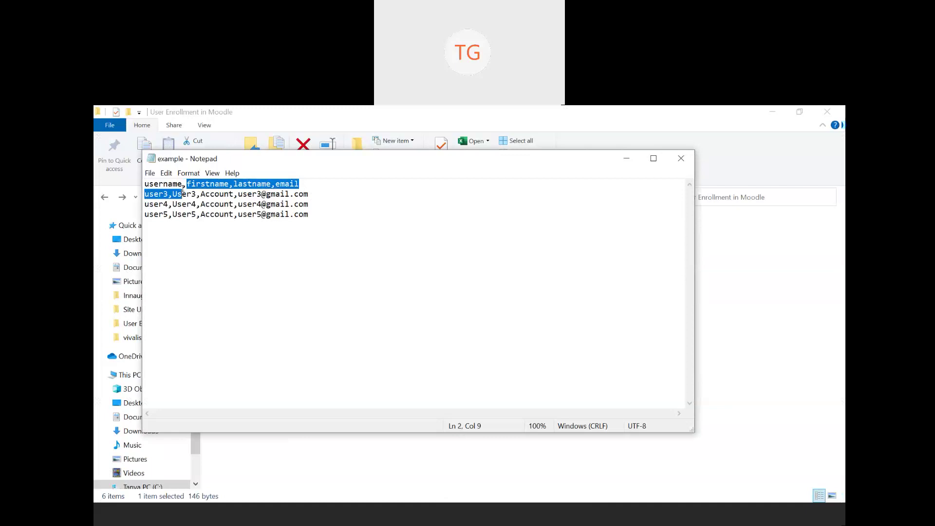
left_click(183, 189)
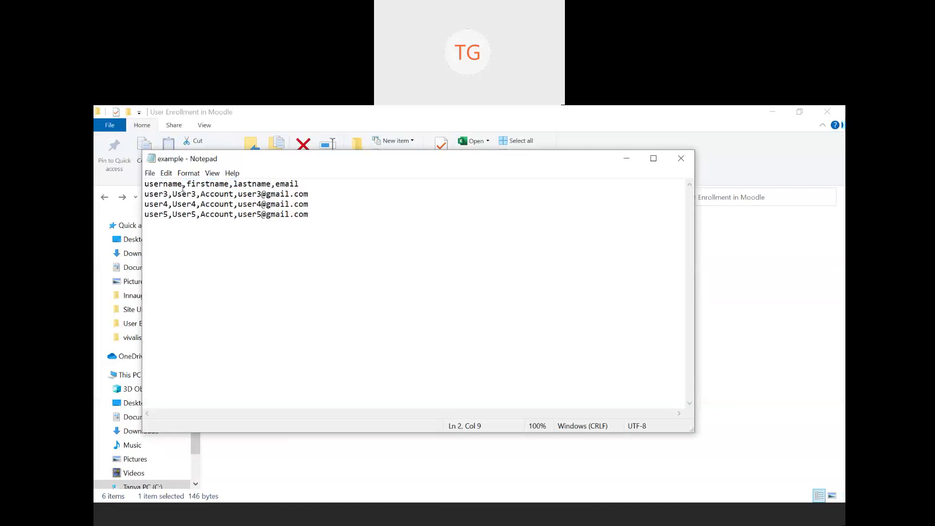
left_click(681, 159)
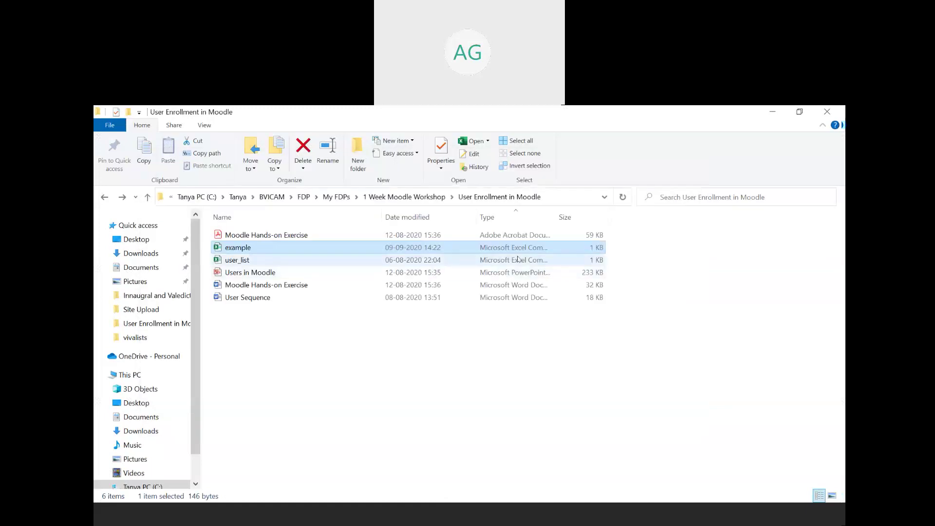
- Reselect the example file and show its Open with list offering Excel, Notepad and WordPad
right_click(526, 250)
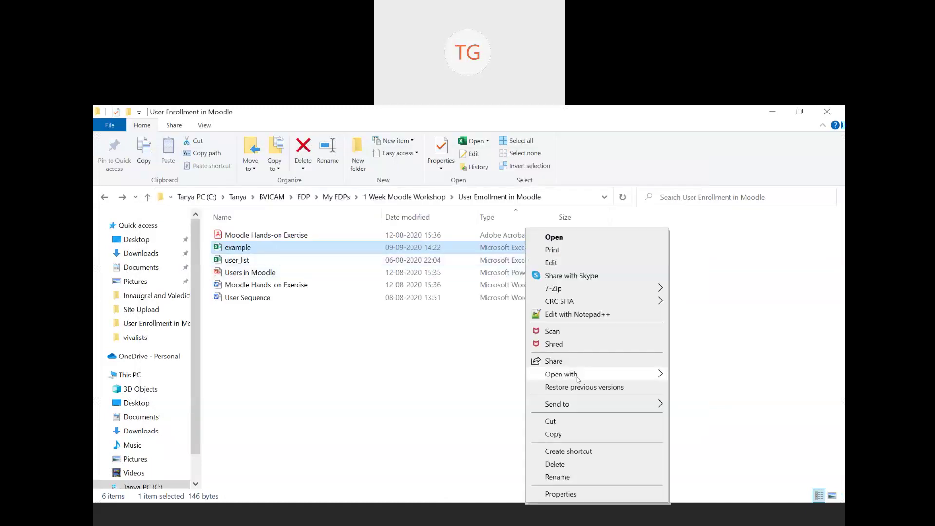
mouse_move(599, 380)
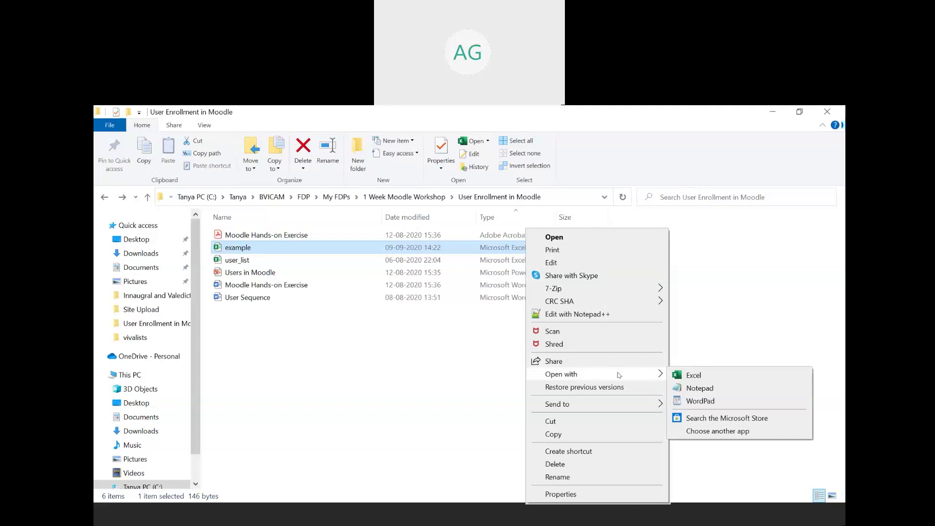
left_click(748, 273)
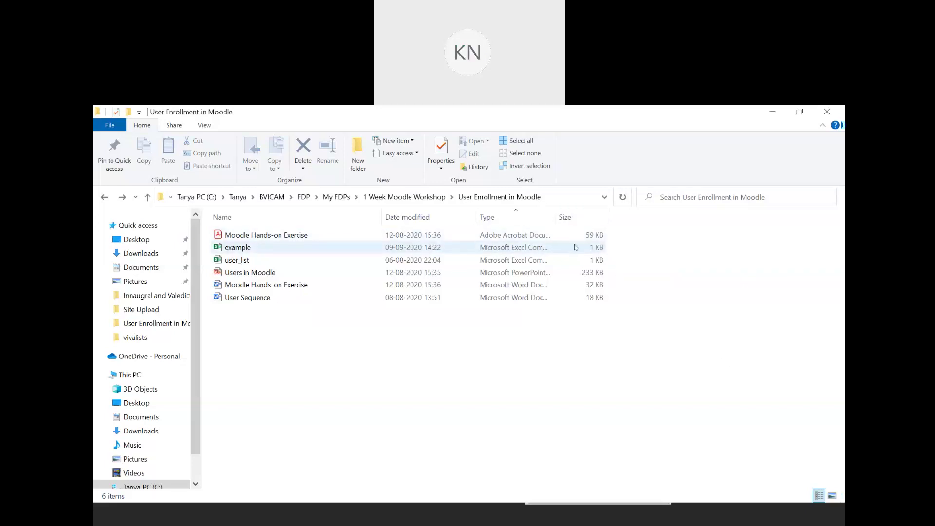
left_click(575, 247)
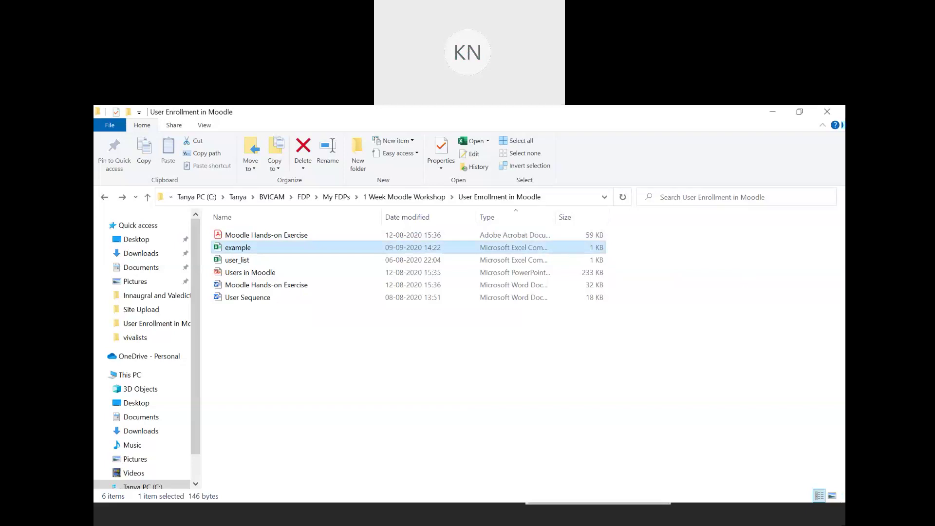
right_click(598, 251)
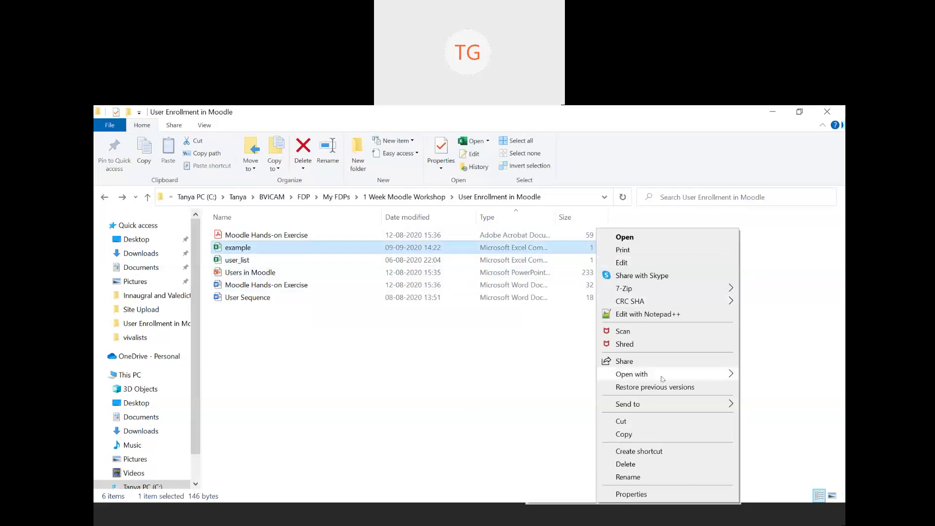
mouse_move(697, 379)
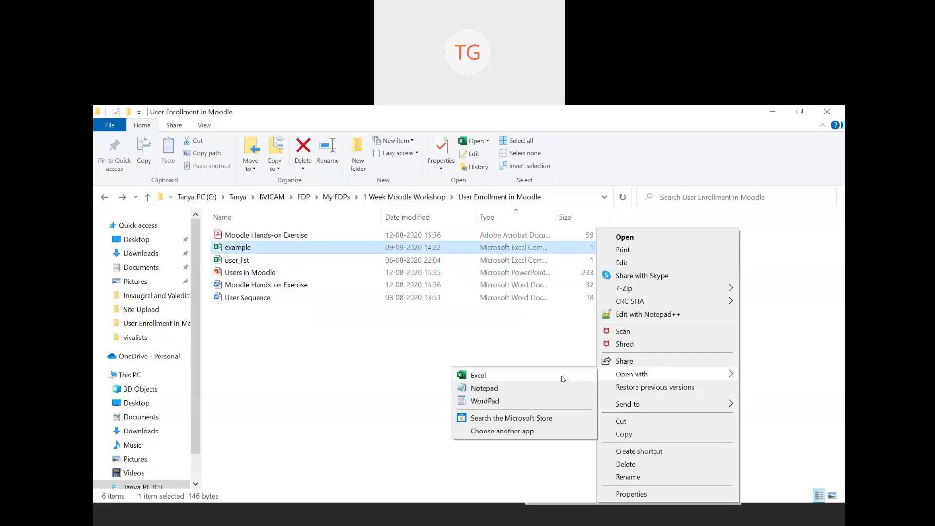
- Reopen example in Notepad to show the user3–user5 rows, then close it with Don't Save
left_click(515, 386)
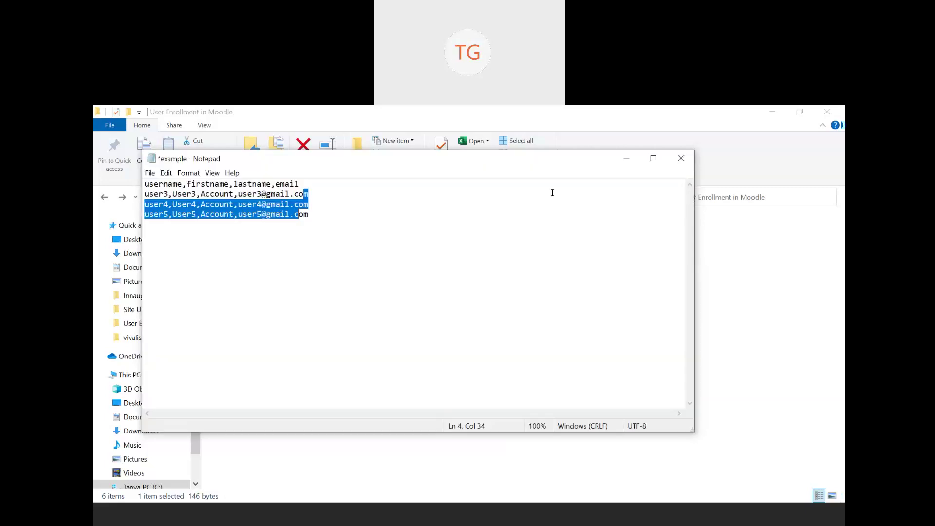
left_click(598, 291)
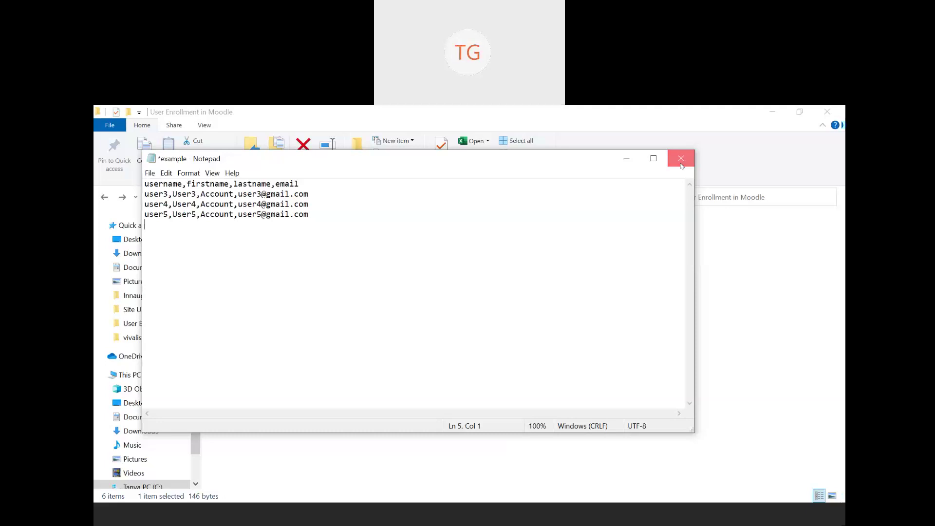
left_click(681, 164)
left_click(508, 335)
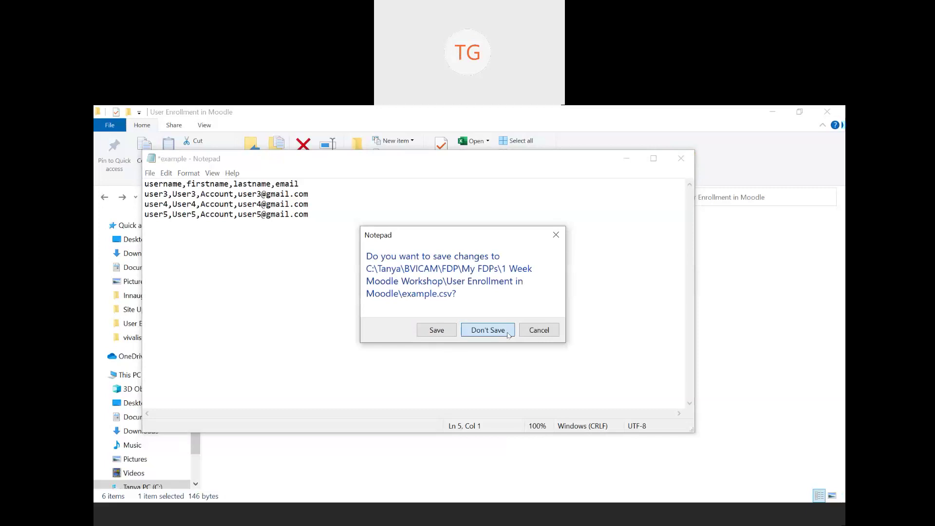
- Back on Upload users, confirm comma delimiter, UTF-8 encoding and 10 preview rows
left_click(407, 515)
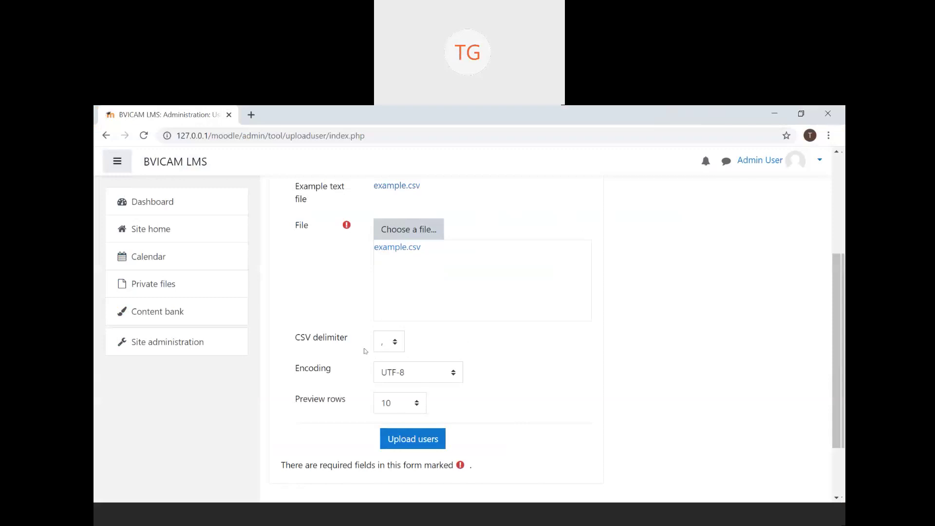
left_click(395, 347)
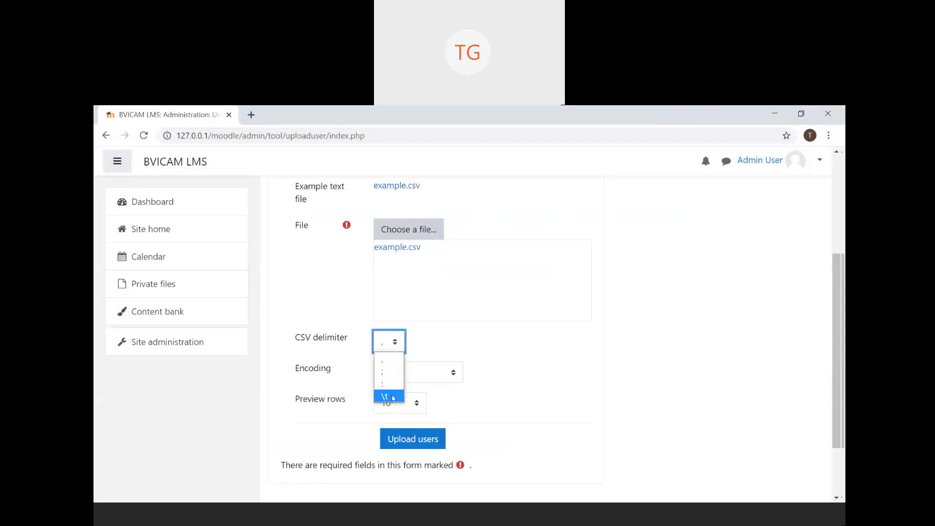
left_click(396, 342)
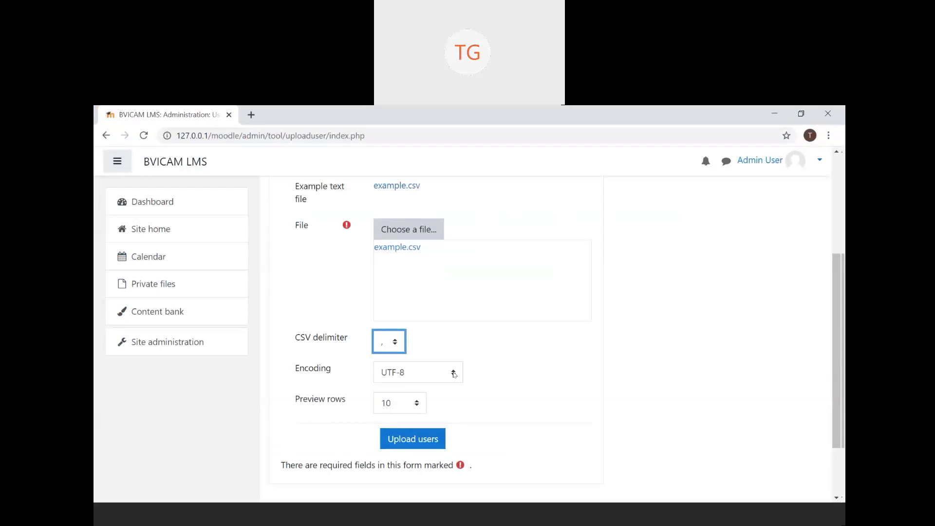
left_click(453, 373)
left_click(453, 373)
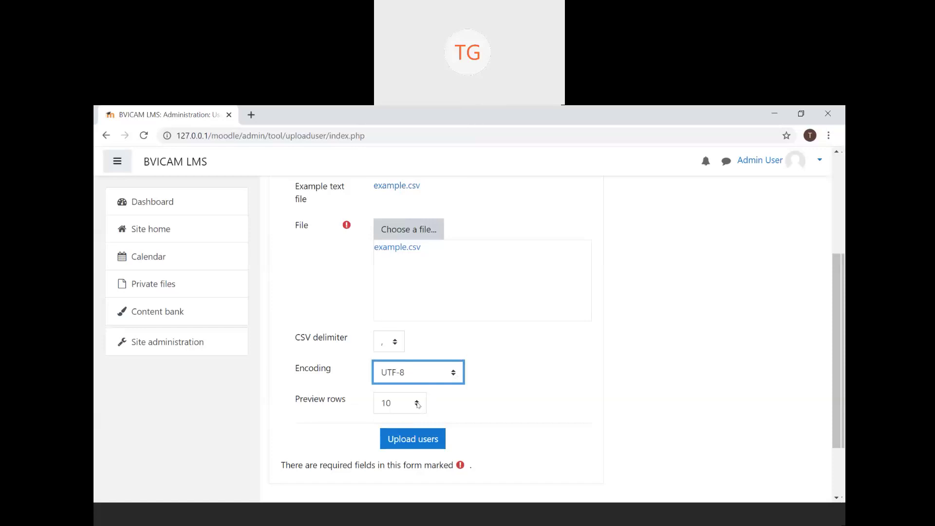
left_click(417, 405)
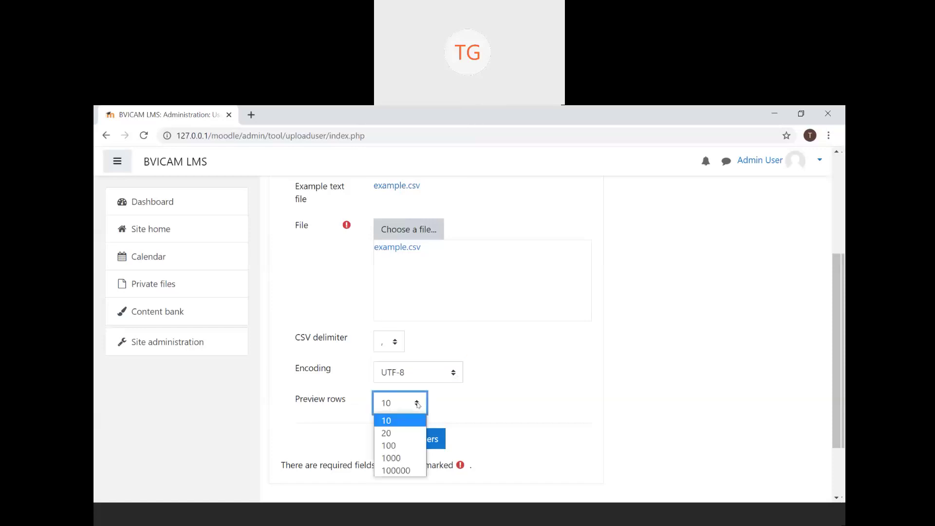
left_click(417, 404)
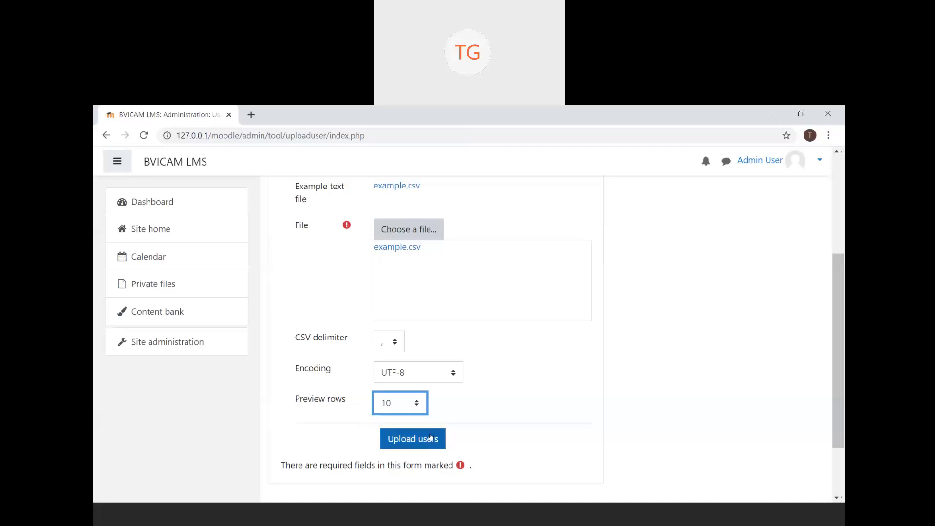
- Submit example.csv with Upload users to reach the upload preview
scroll(550, 301, "up", 3)
scroll(549, 301, "up", 1)
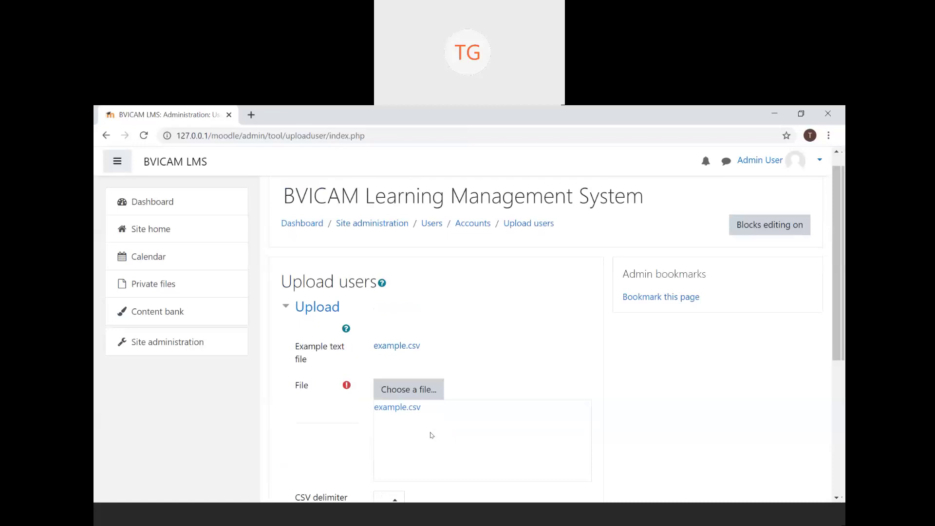
scroll(430, 435, "down", 5)
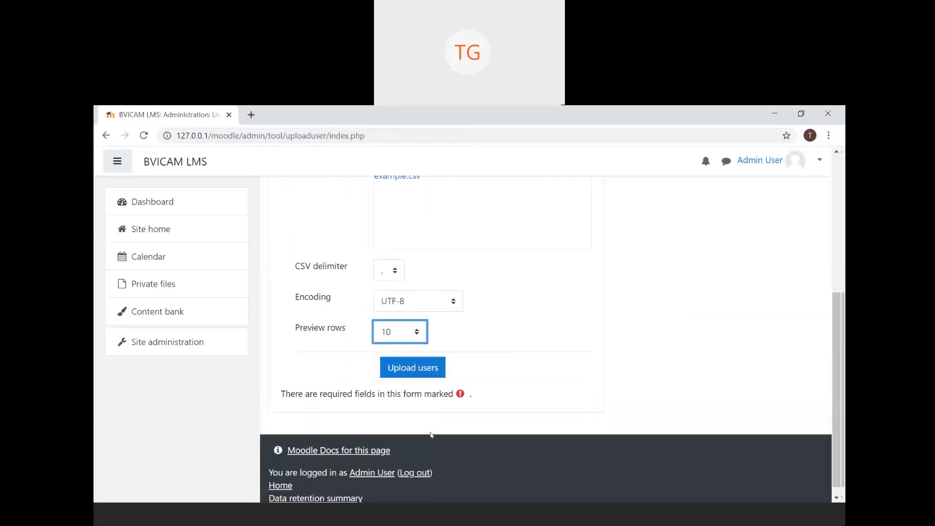
left_click(436, 373)
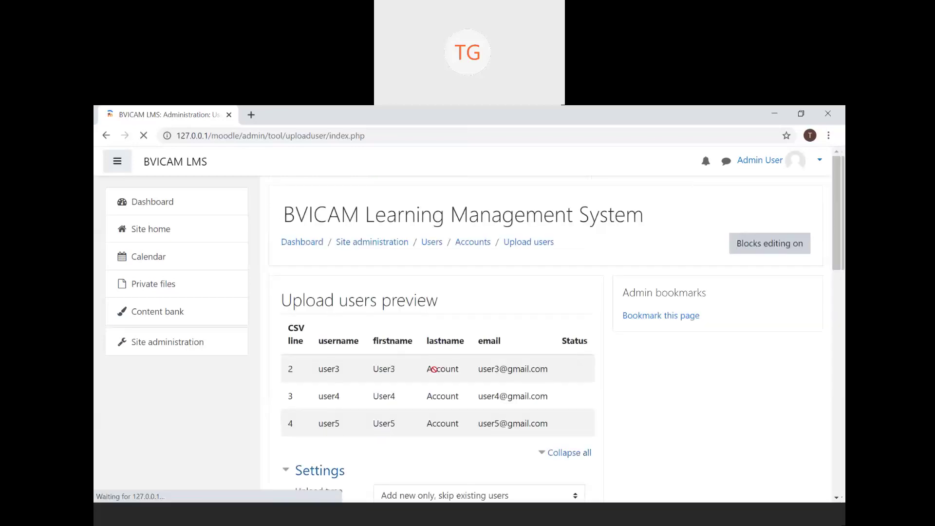
- Review the user3–user5 preview and list the four Upload type options
scroll(434, 369, "down", 1)
scroll(434, 369, "down", 1)
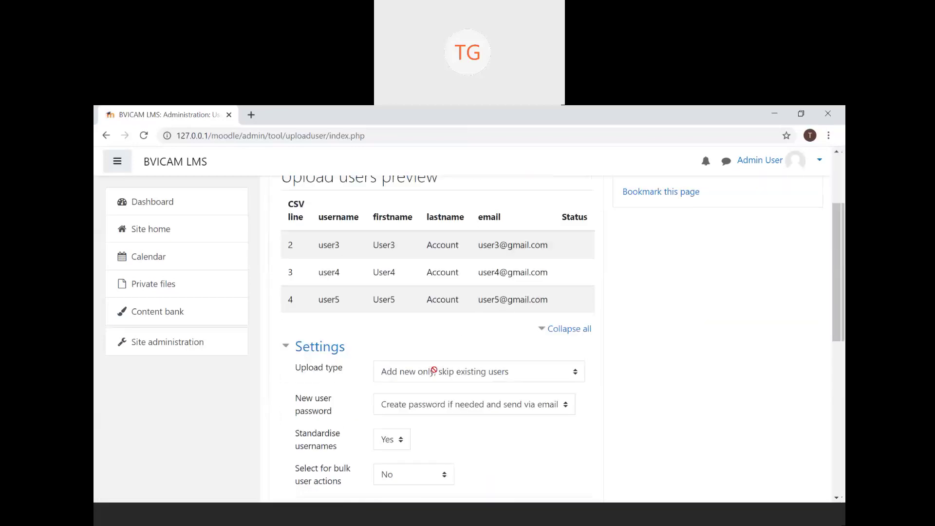
scroll(434, 369, "up", 2)
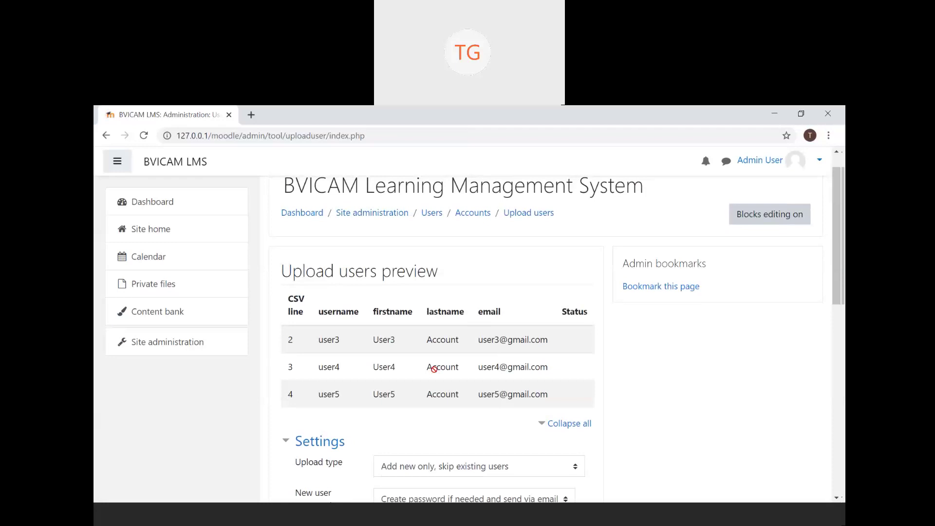
scroll(434, 370, "down", 1)
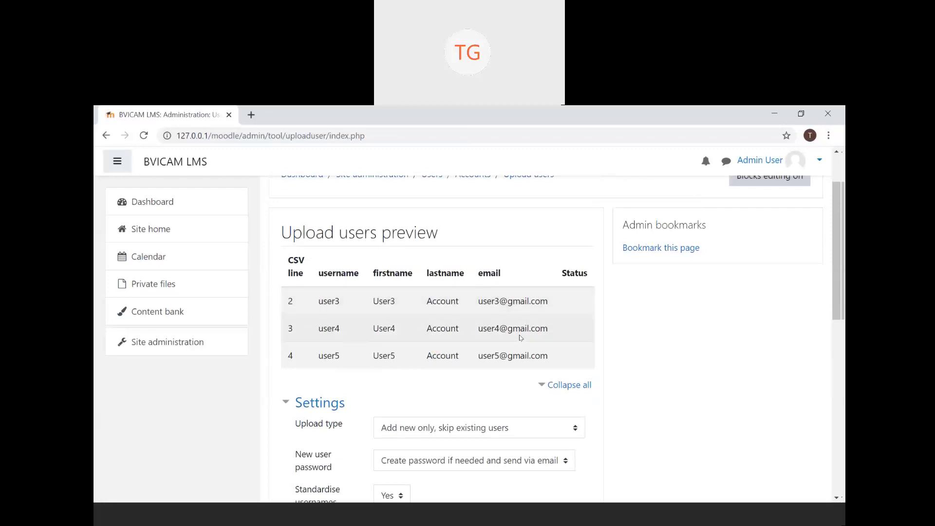
scroll(520, 337, "down", 3)
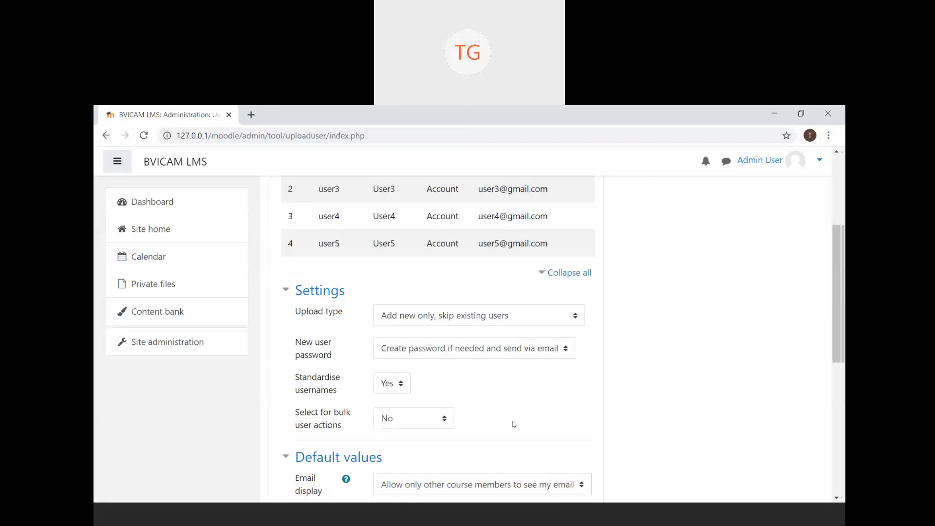
left_click(540, 321)
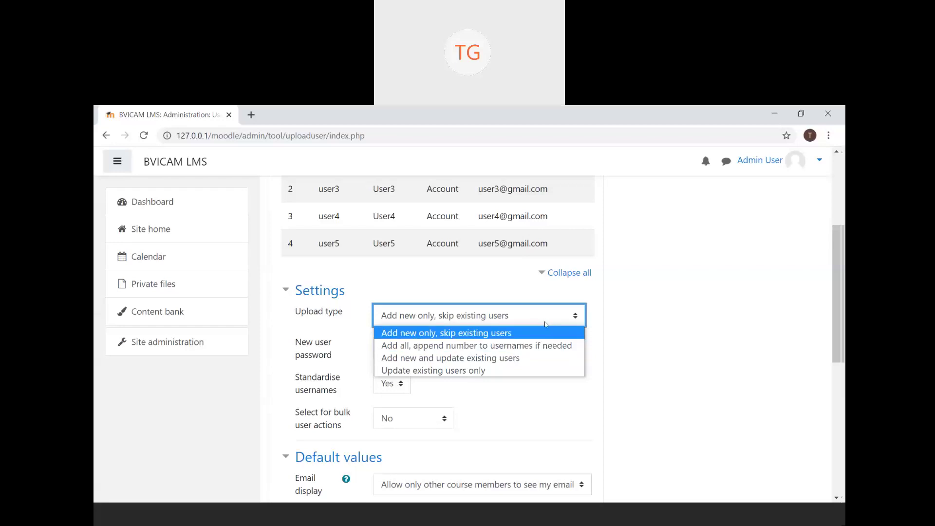
- Keep 'Add new only, skip existing users' and leave new user passwords unchanged
left_click(510, 335)
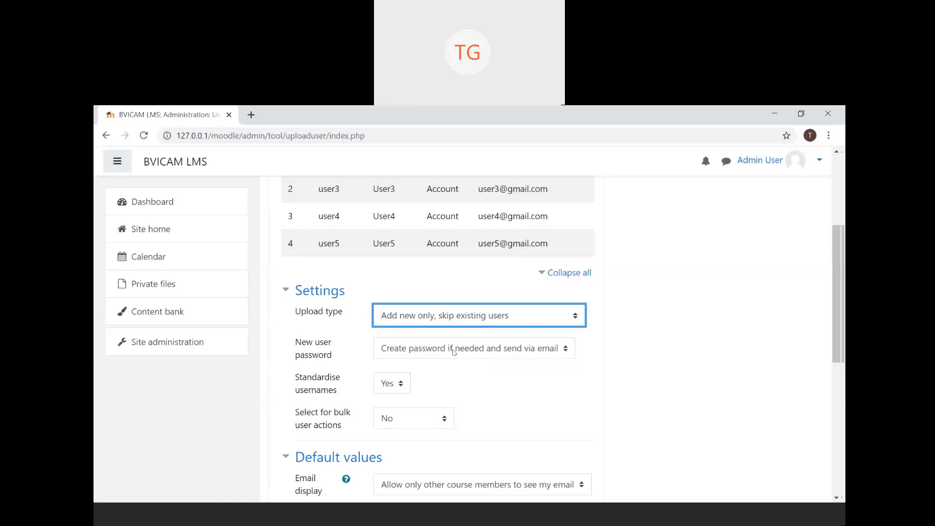
left_click(566, 349)
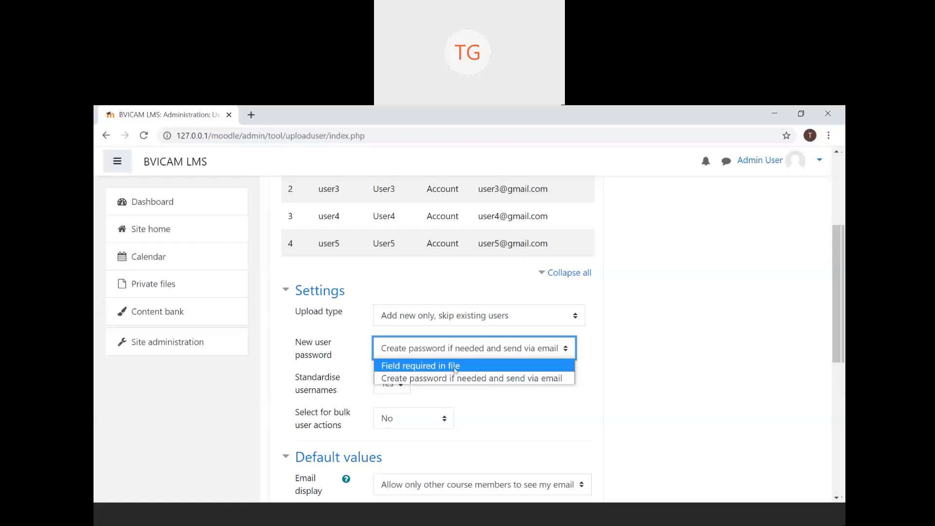
scroll(573, 226, "up", 1)
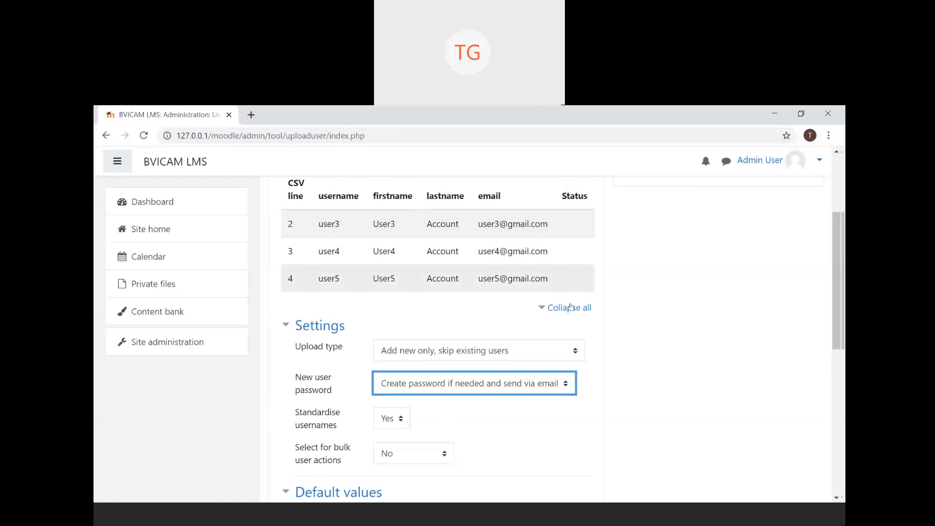
scroll(533, 325, "down", 2)
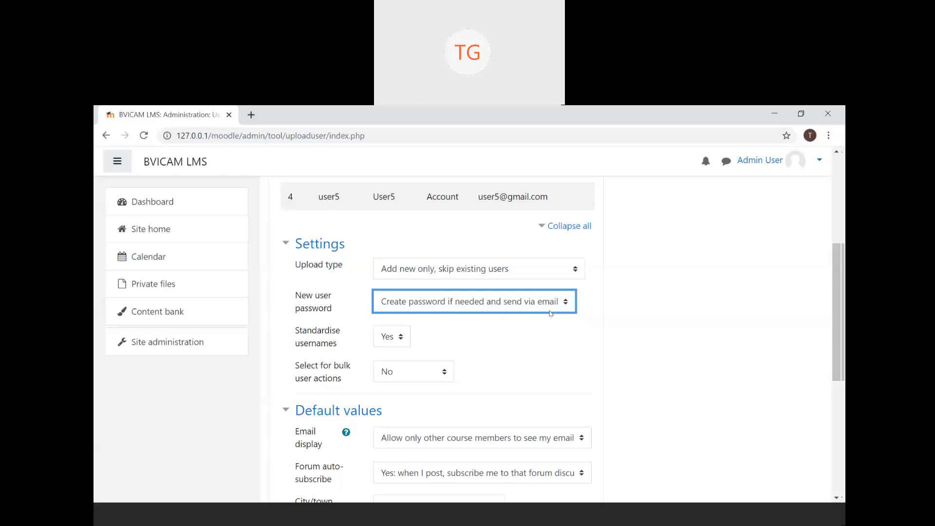
left_click(401, 345)
left_click(401, 345)
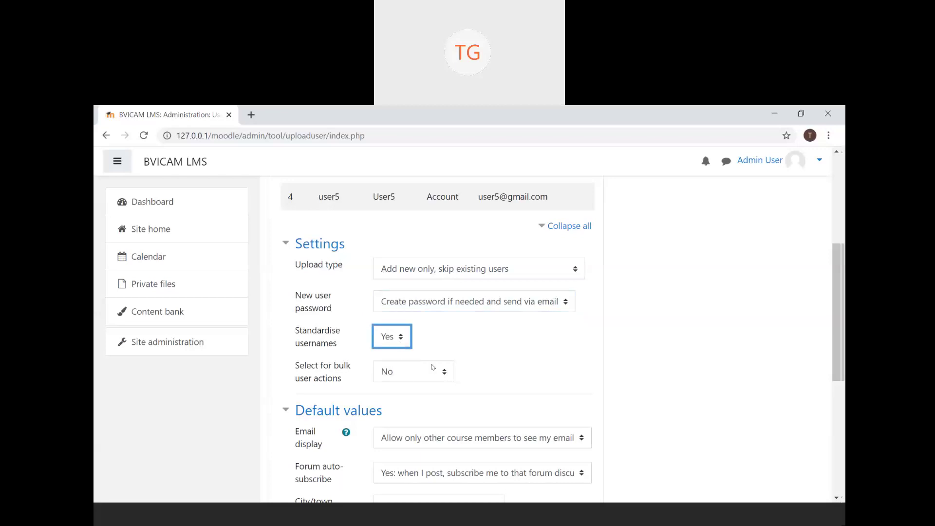
scroll(443, 369, "down", 1)
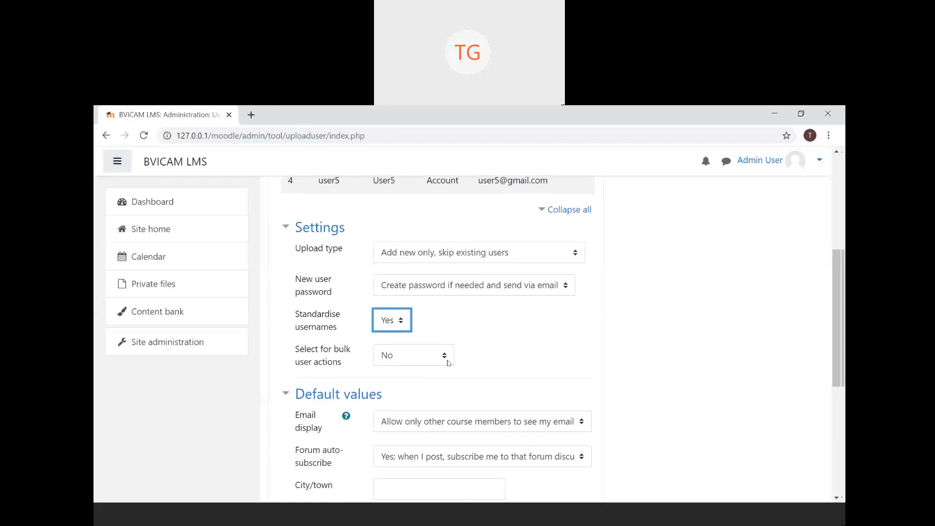
left_click(441, 355)
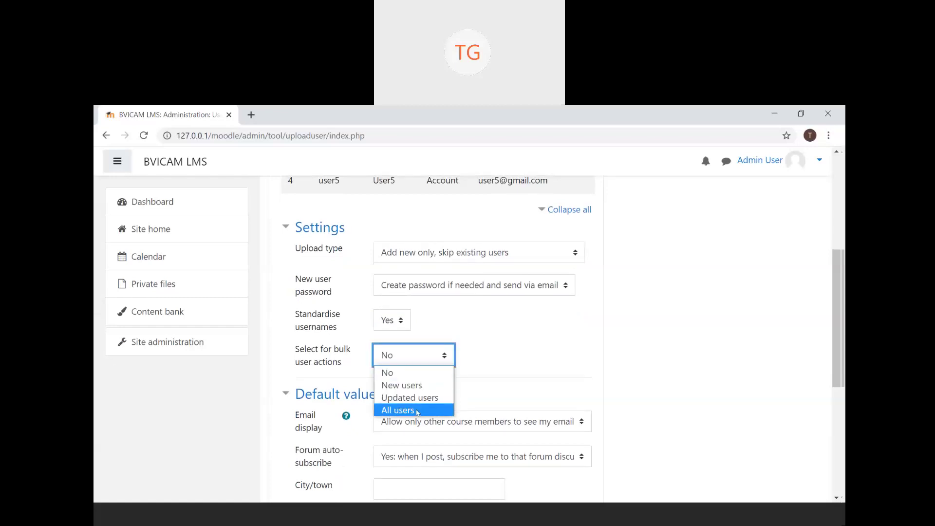
left_click(438, 351)
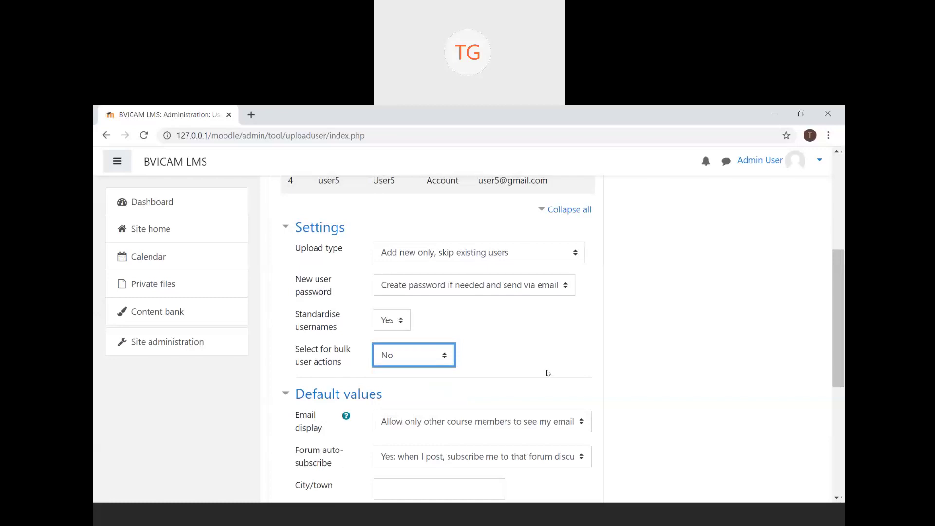
scroll(546, 372, "down", 3)
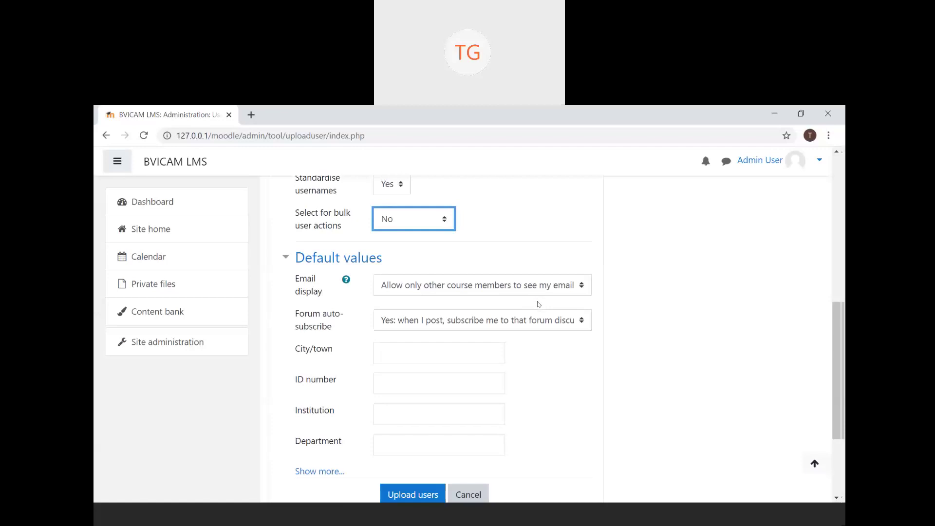
left_click(538, 328)
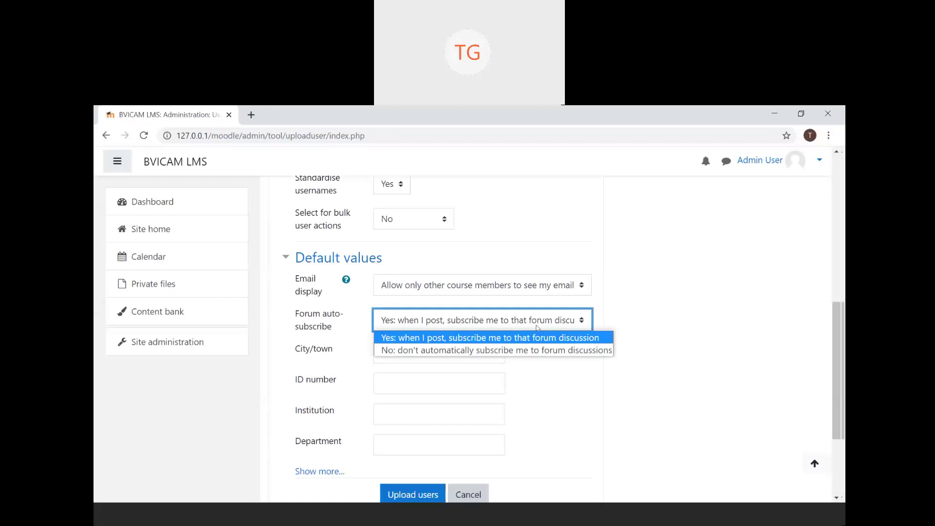
left_click(538, 328)
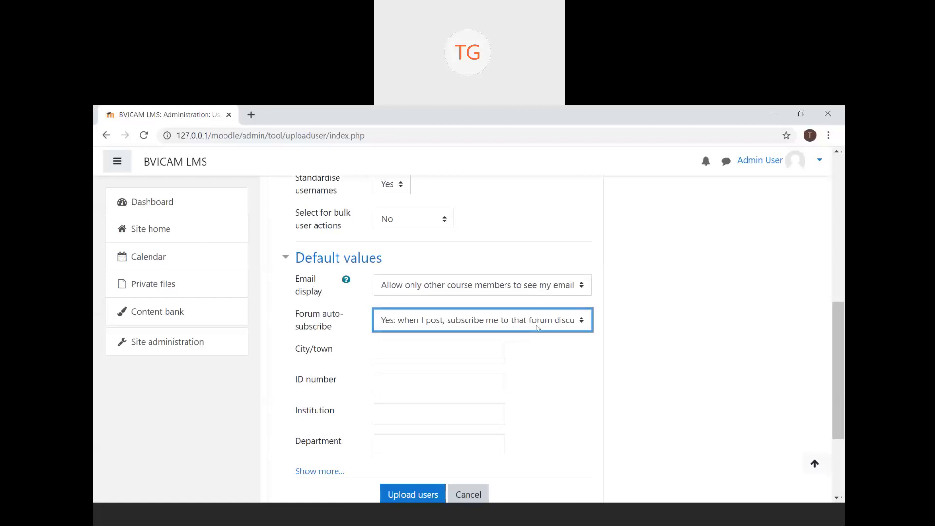
scroll(494, 388, "down", 3)
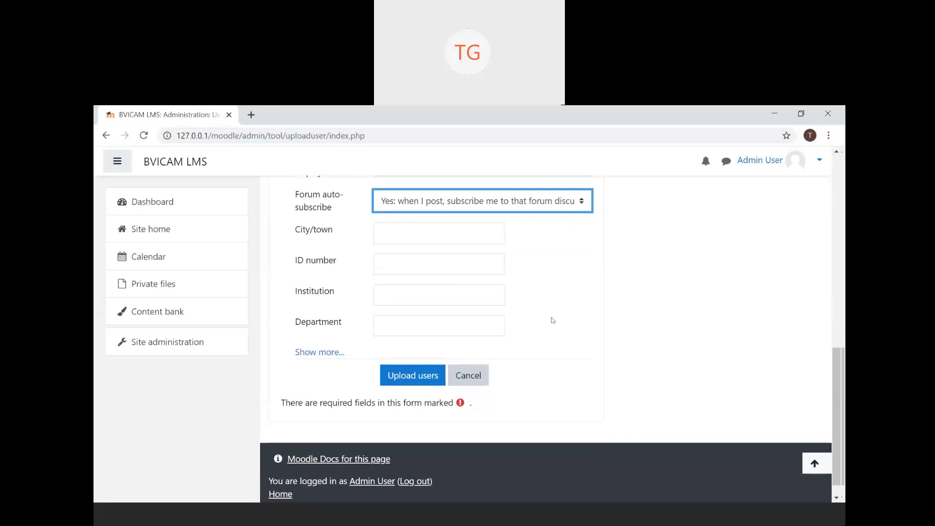
scroll(556, 323, "up", 8)
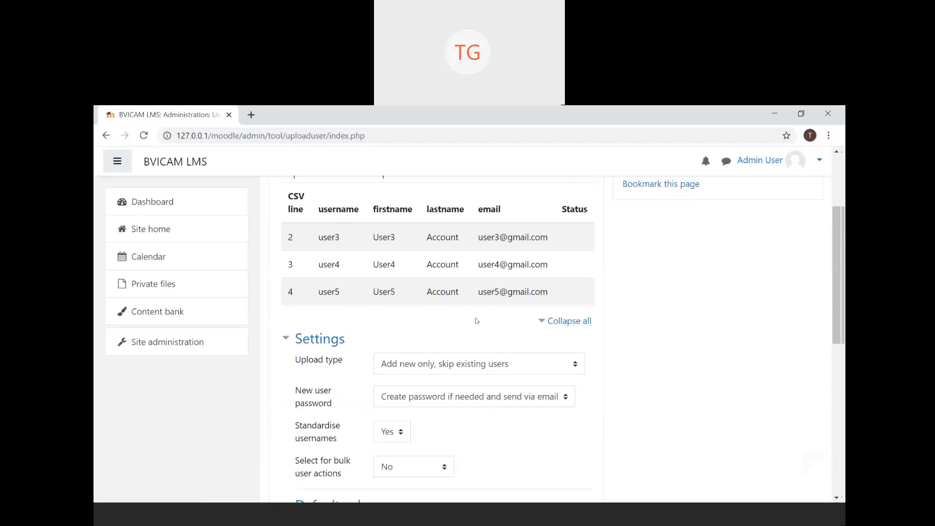
scroll(477, 321, "down", 8)
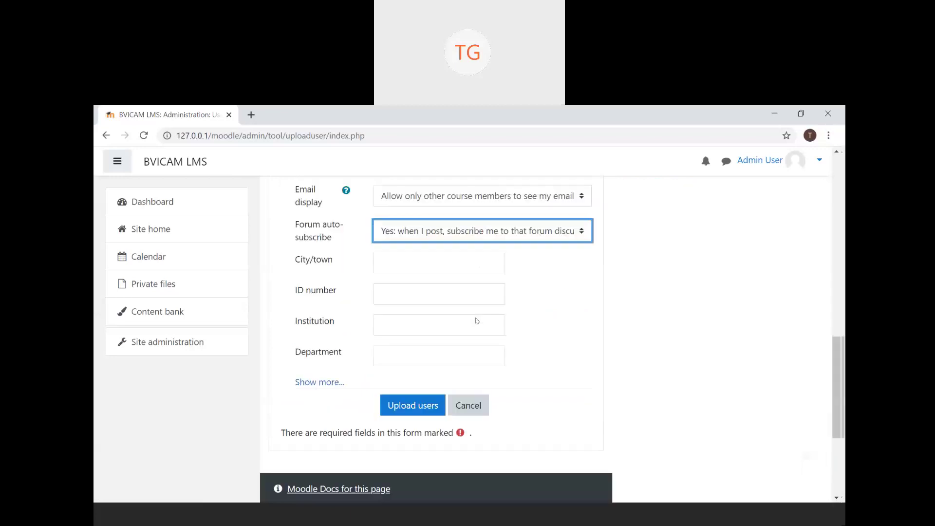
- Create user3, user4 and user5 and confirm the summary shows 0 weak passwords and 0 errors
left_click(413, 403)
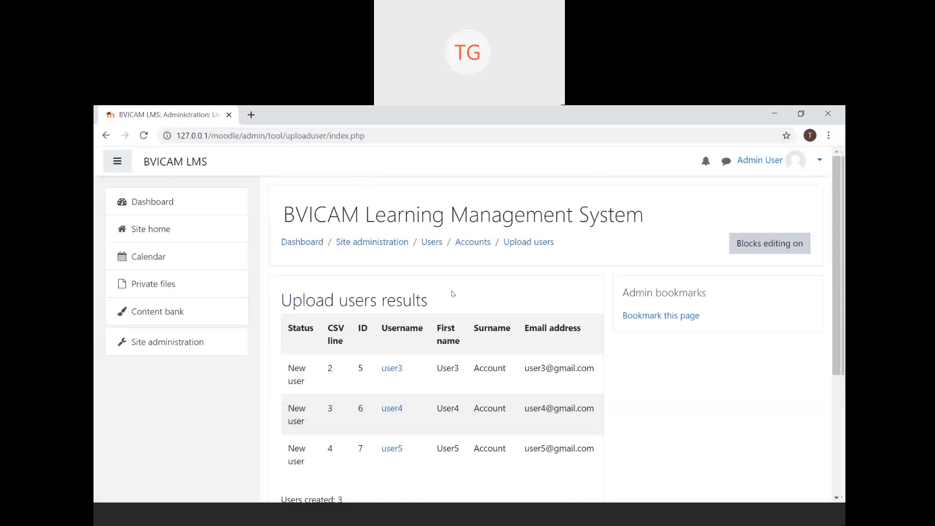
scroll(452, 293, "down", 2)
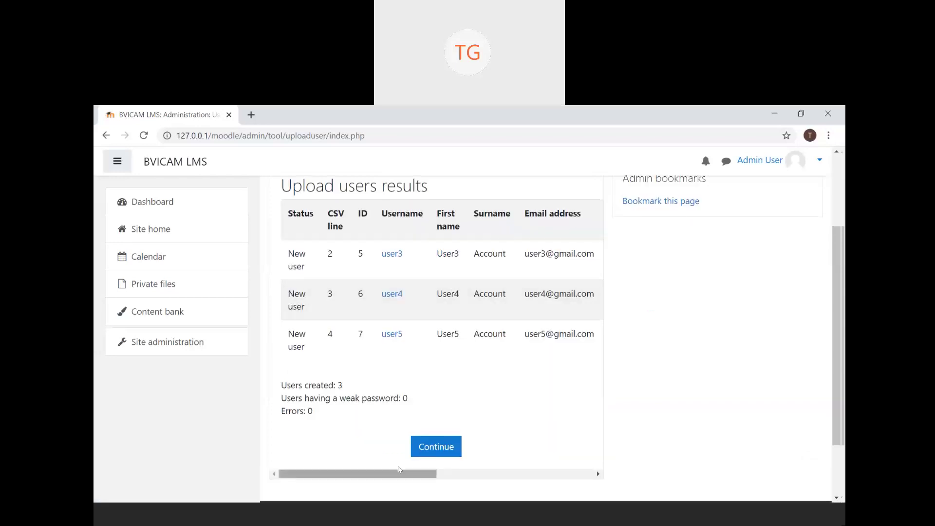
left_click_drag(335, 397, 419, 404)
left_click(421, 405)
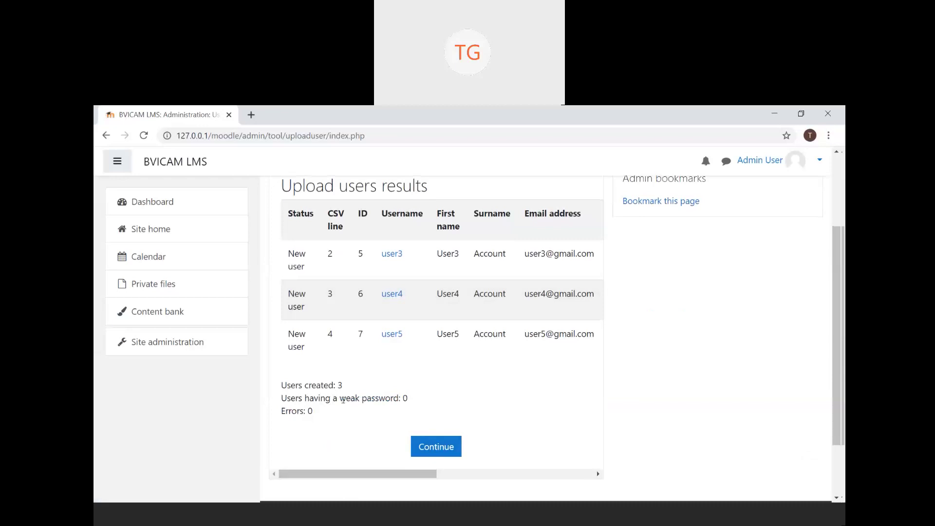
left_click_drag(286, 411, 314, 413)
left_click(344, 426)
- Leave the upload results and browse the site user list to find User3, User4 and User5 Account
left_click(433, 446)
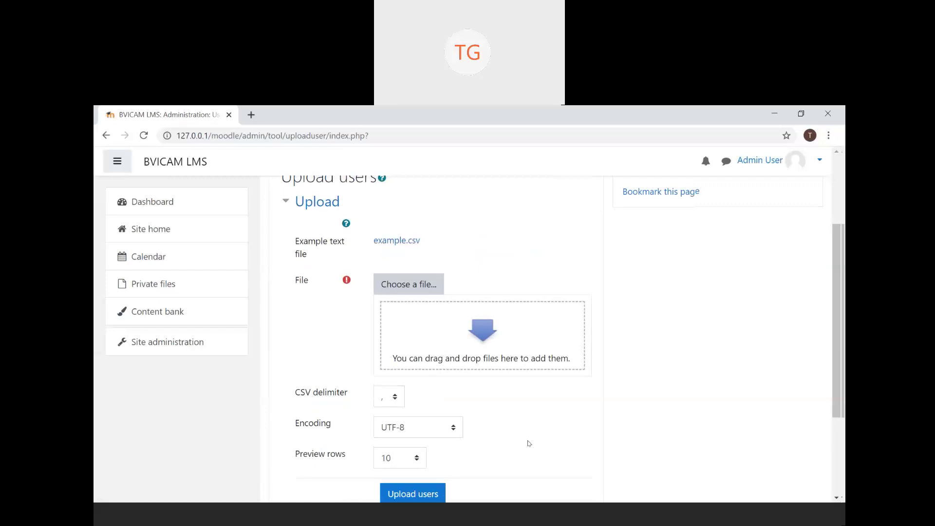
scroll(528, 443, "up", 3)
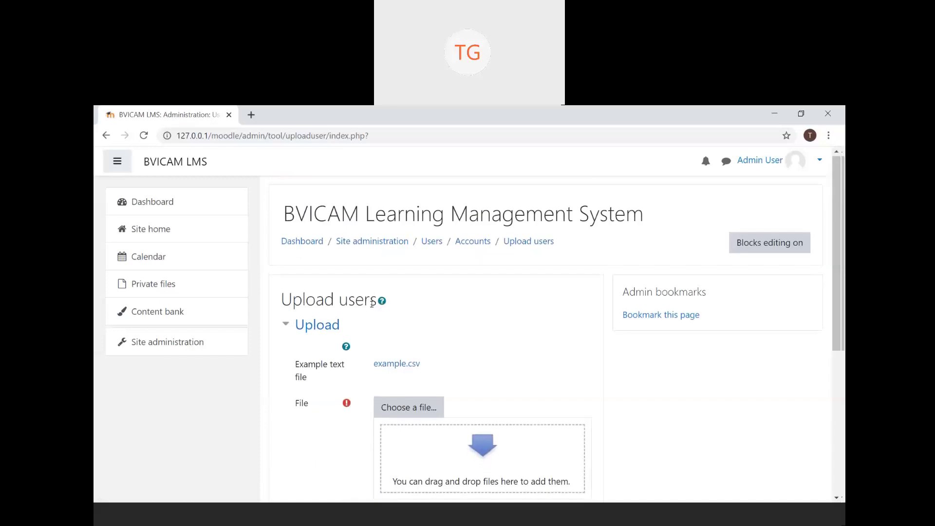
left_click(163, 347)
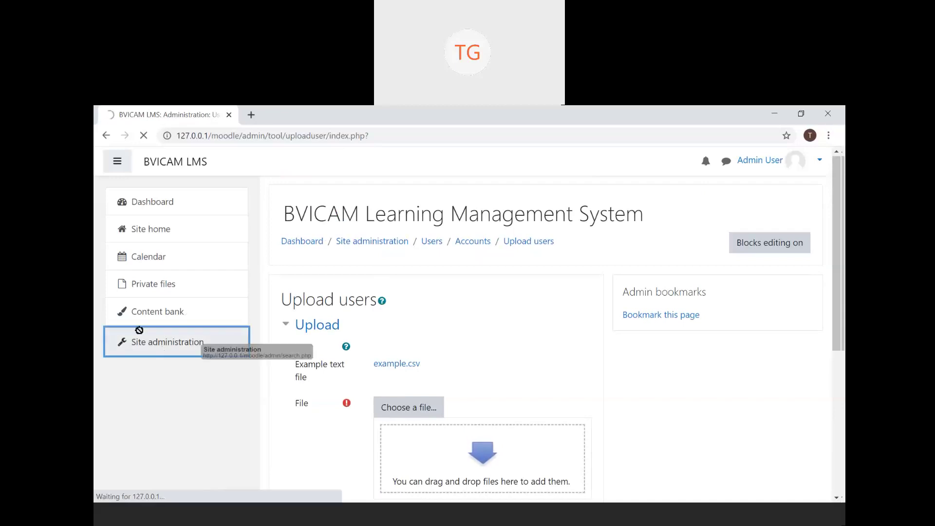
left_click(402, 379)
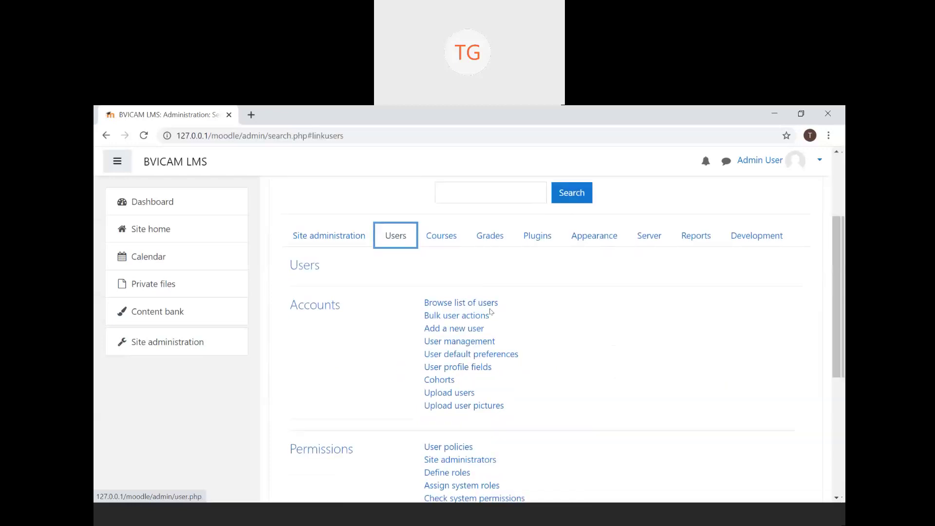
left_click(492, 305)
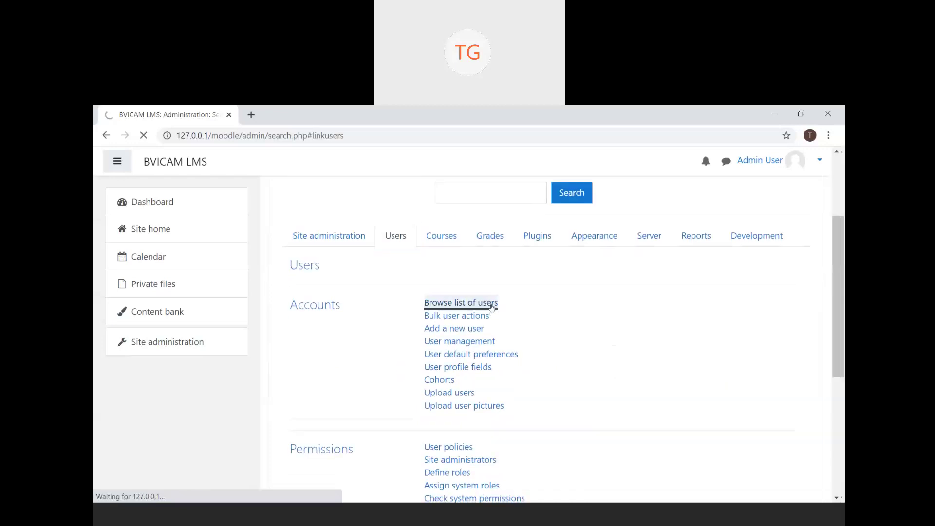
scroll(495, 409, "down", 4)
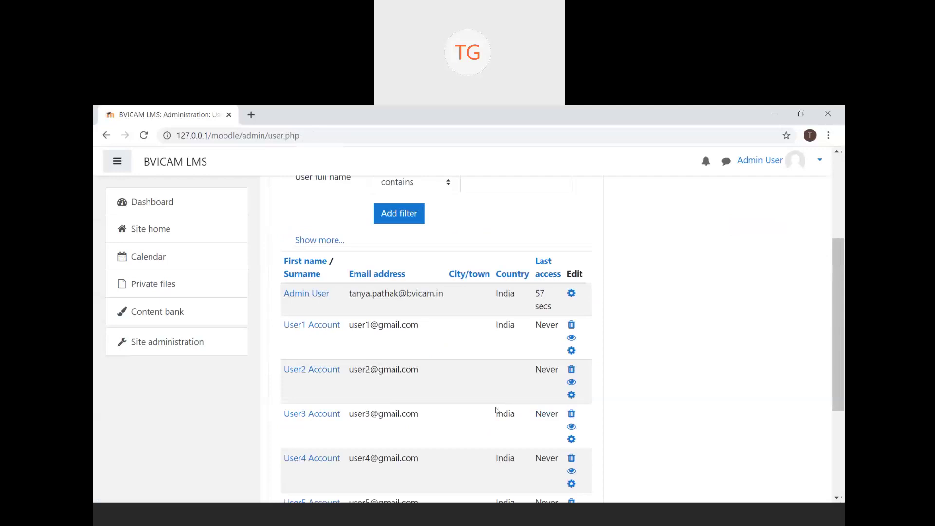
scroll(496, 410, "down", 2)
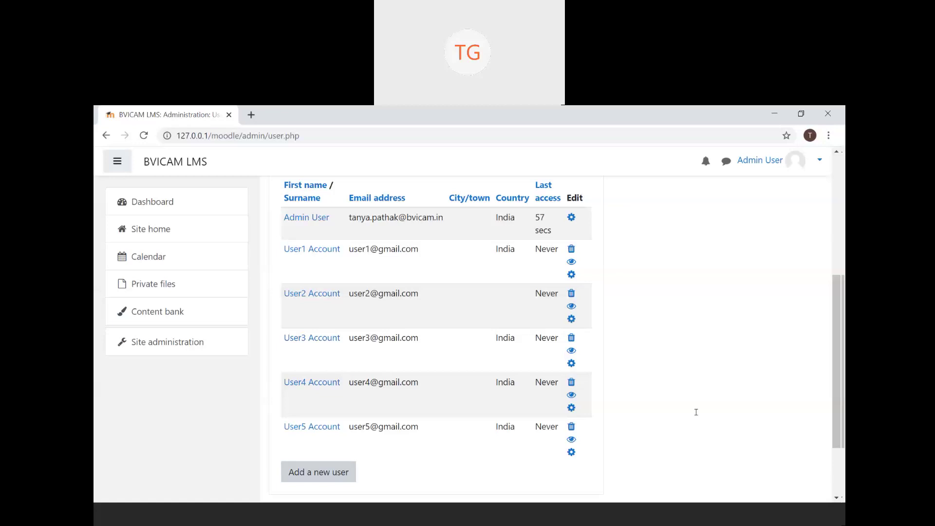
- Go to Site administration and show its Users category of account options
scroll(375, 348, "up", 5)
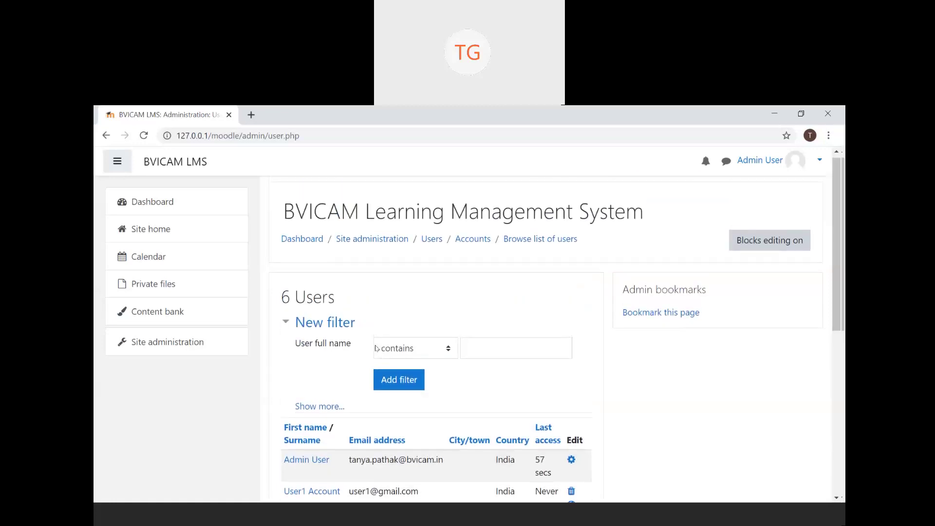
left_click(214, 350)
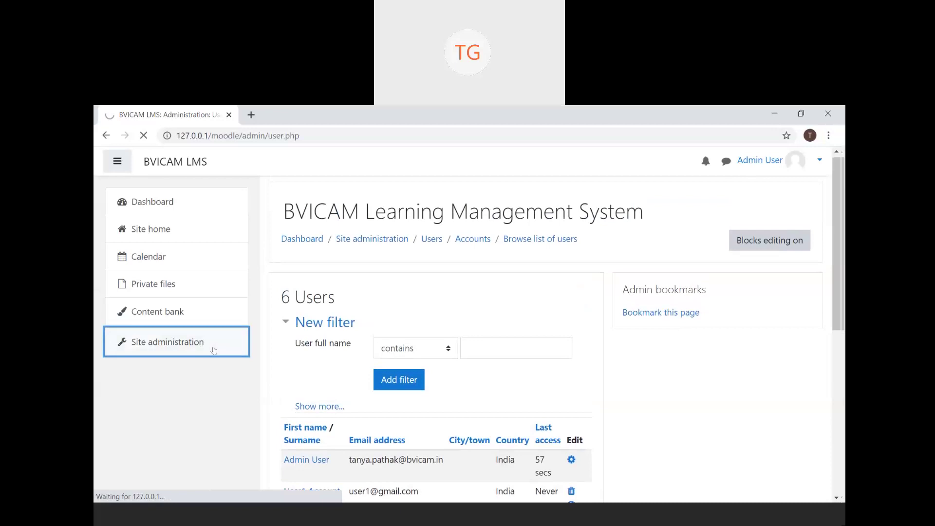
left_click(404, 368)
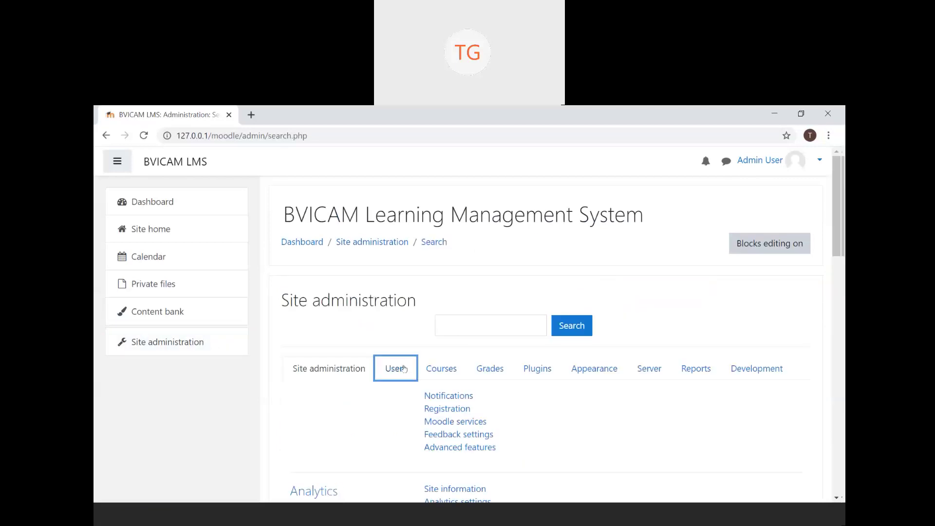
scroll(404, 368, "down", 3)
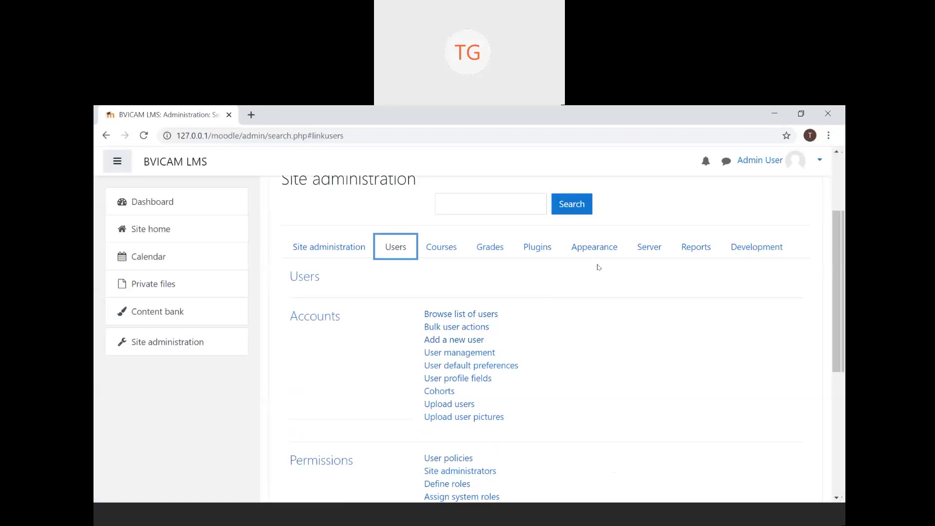
- Delete the User5 Account user from Browse list of users, leaving 5 users
left_click(495, 315)
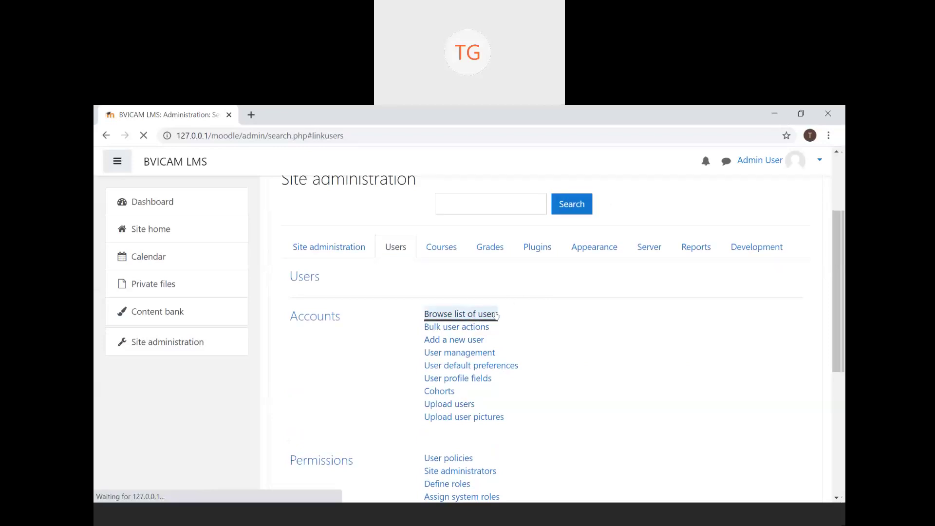
scroll(517, 361, "down", 3)
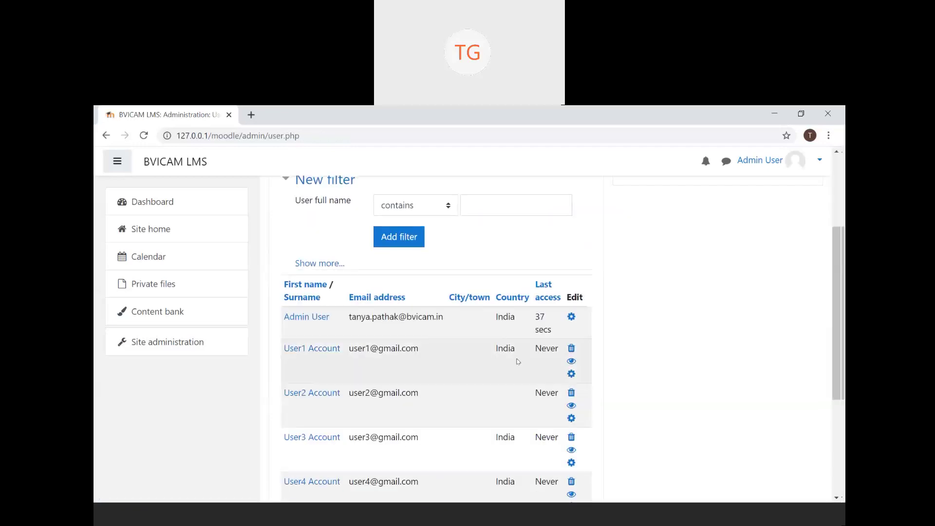
scroll(518, 361, "down", 2)
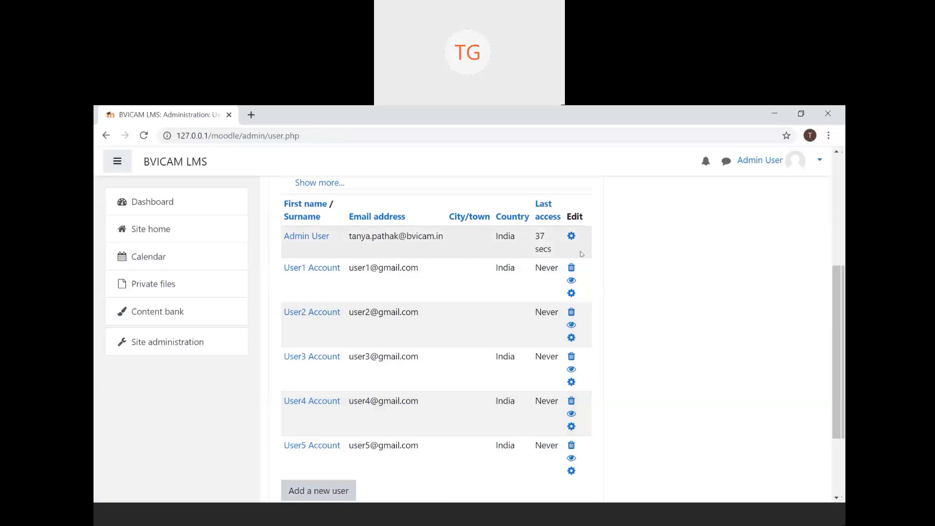
left_click(572, 447)
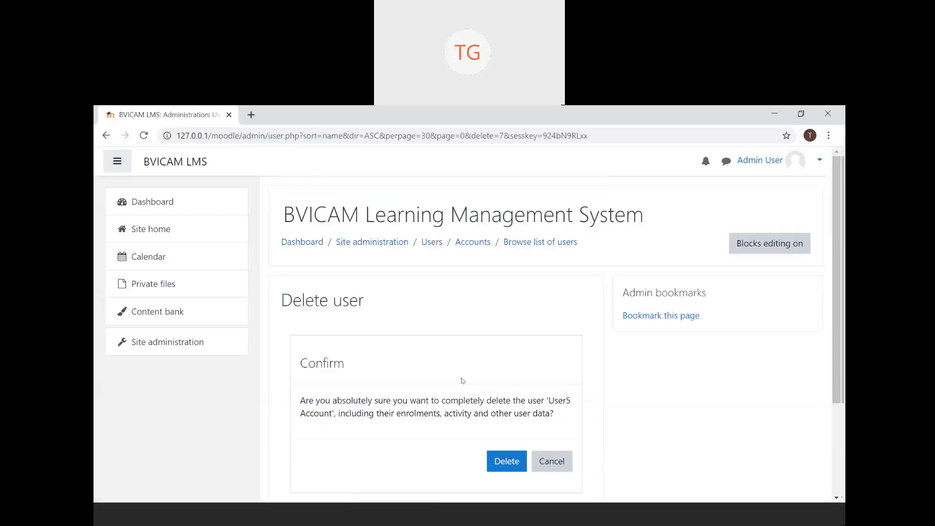
scroll(463, 380, "down", 2)
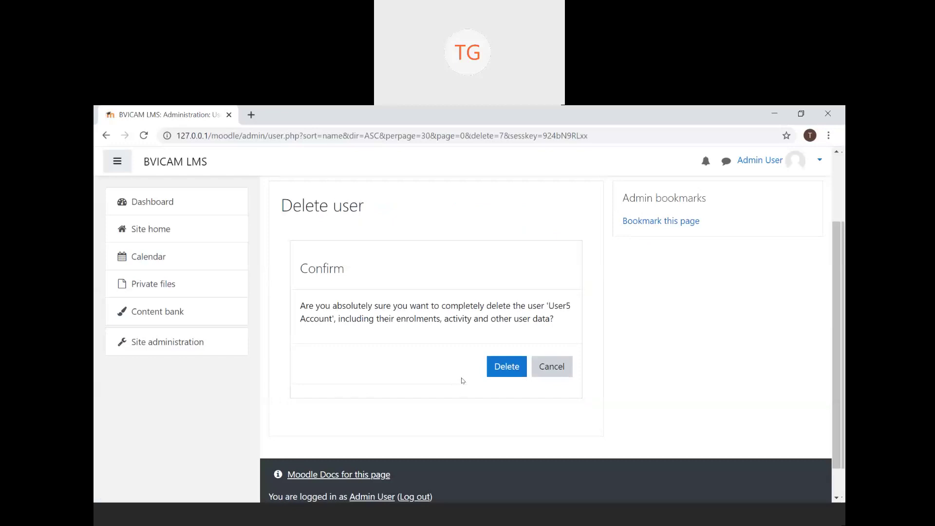
left_click(510, 375)
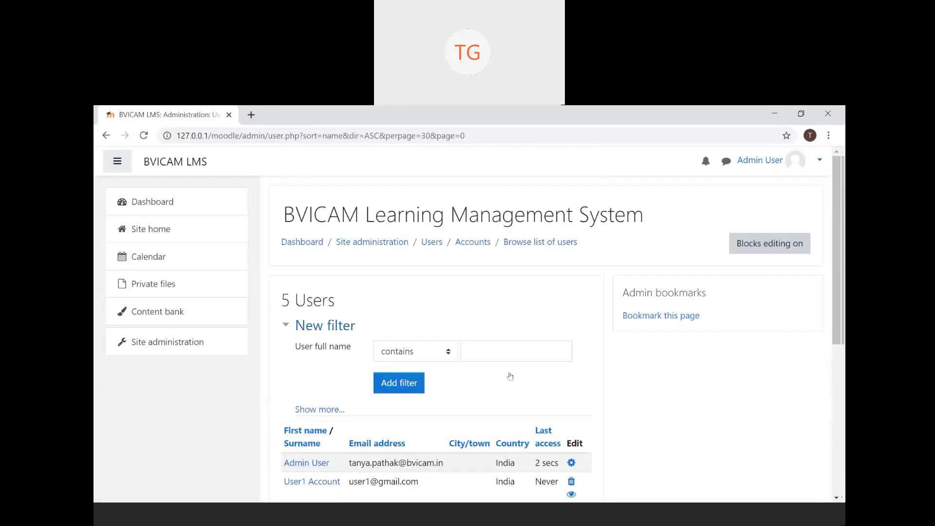
- Confirm the user list holds 5 accounts, then return to Site administration
scroll(510, 376, "down", 4)
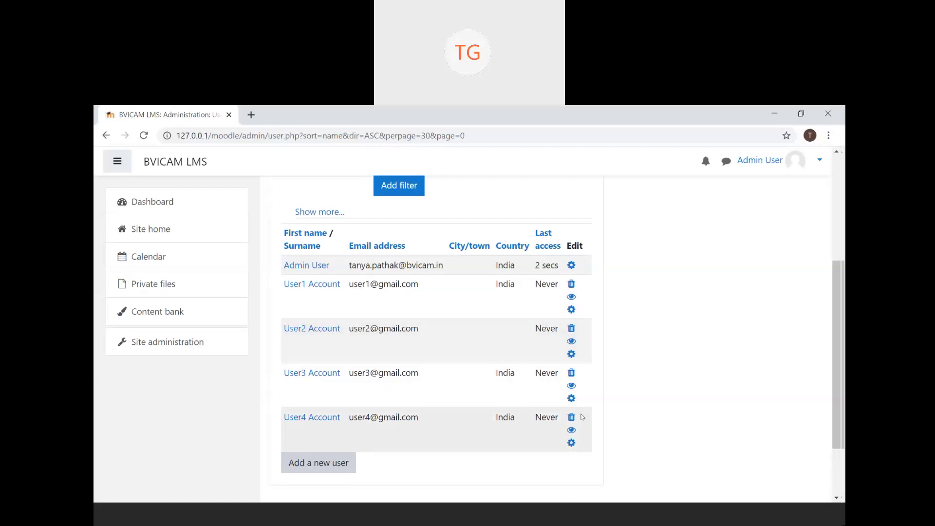
scroll(594, 455, "up", 1)
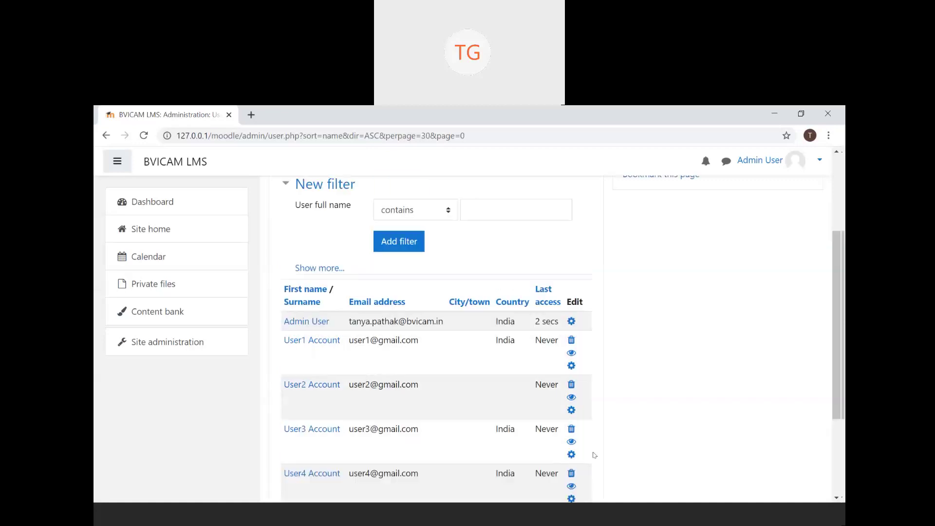
scroll(594, 455, "up", 3)
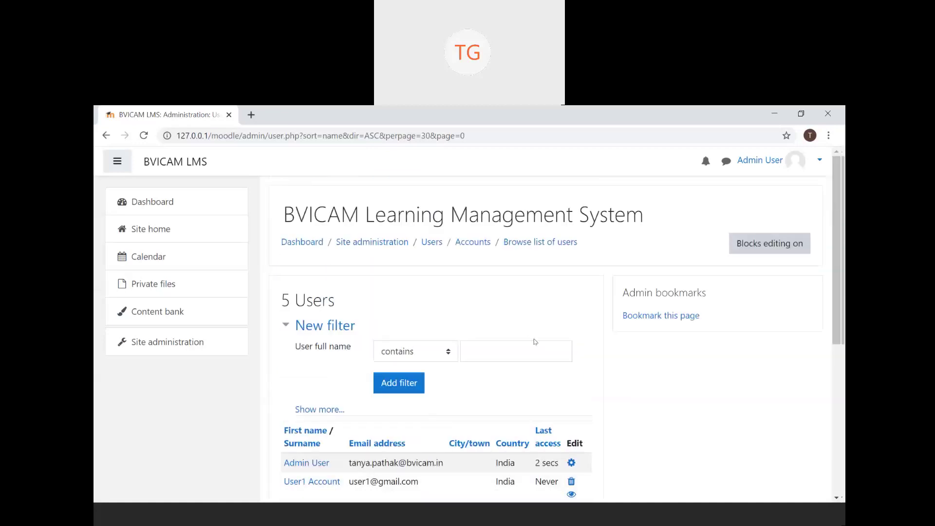
scroll(534, 341, "down", 2)
scroll(535, 341, "down", 2)
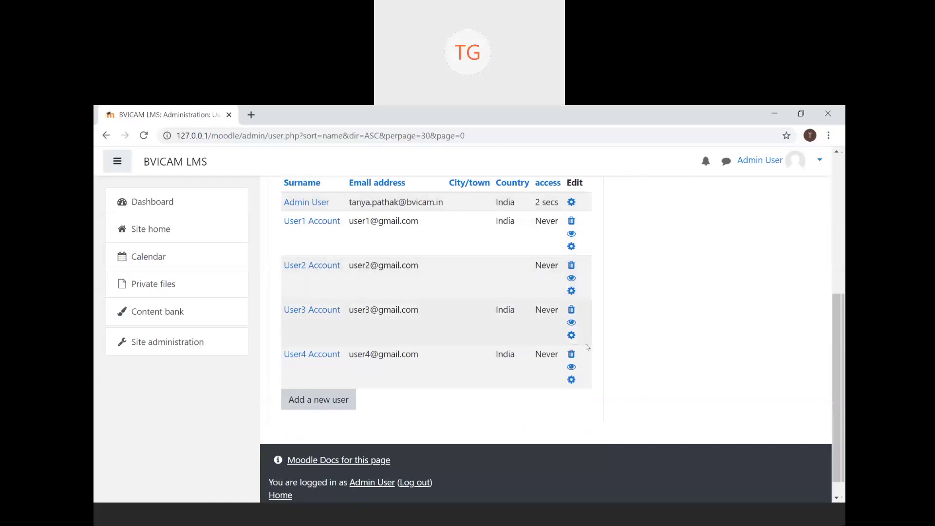
left_click(107, 135)
left_click(151, 350)
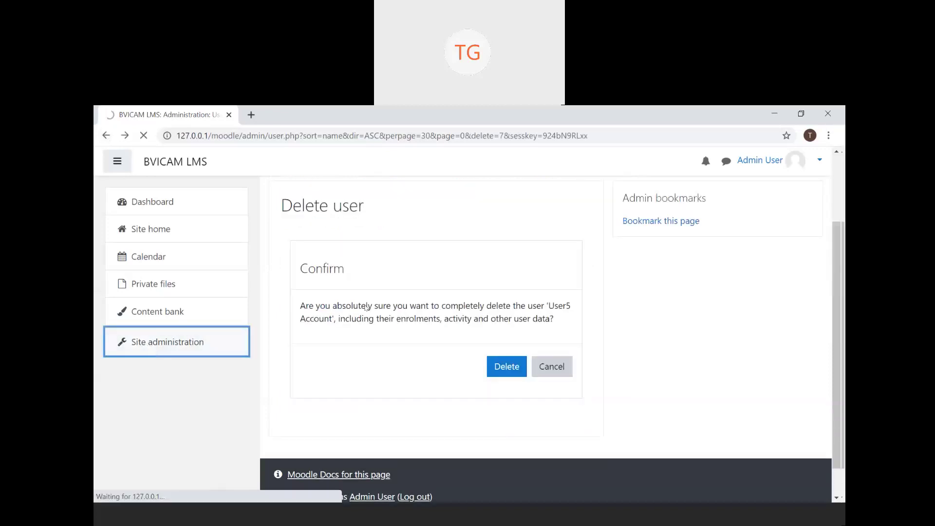
- Open the Bulk user actions page from the Users category
left_click(400, 369)
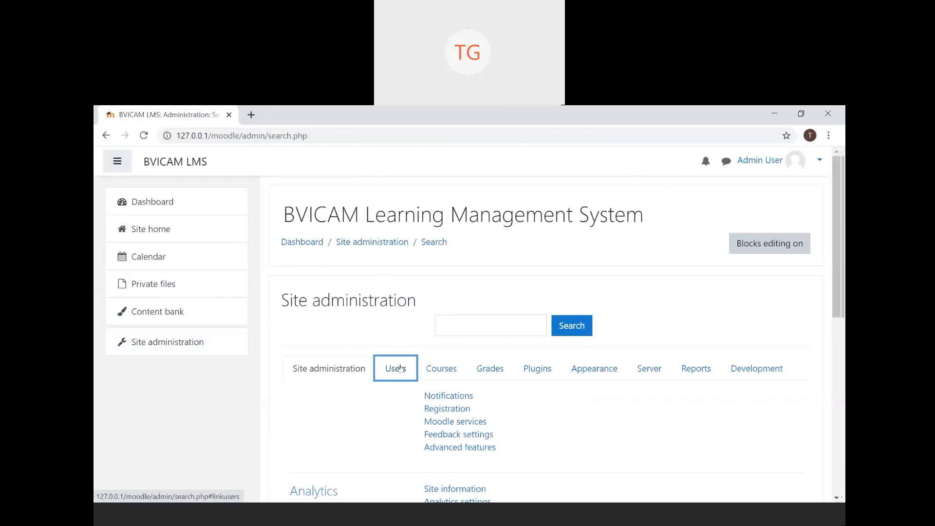
scroll(400, 368, "down", 3)
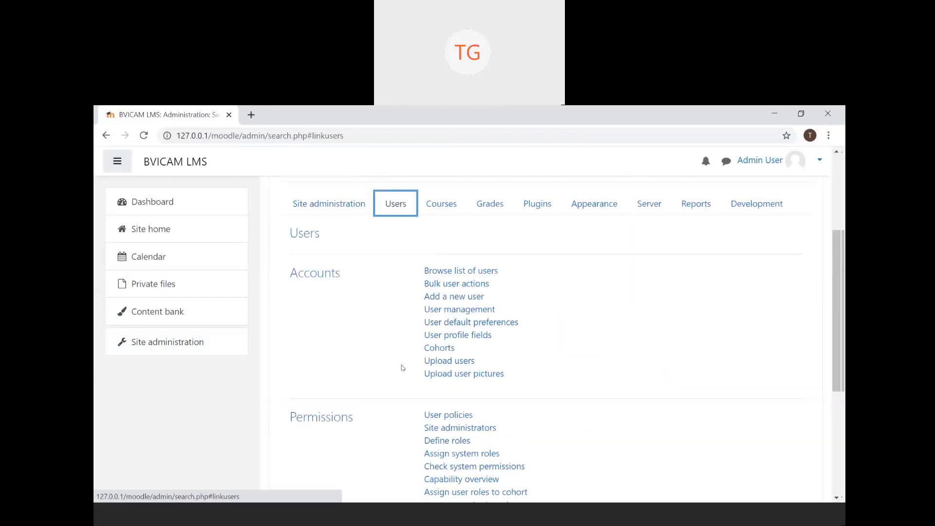
left_click(485, 287)
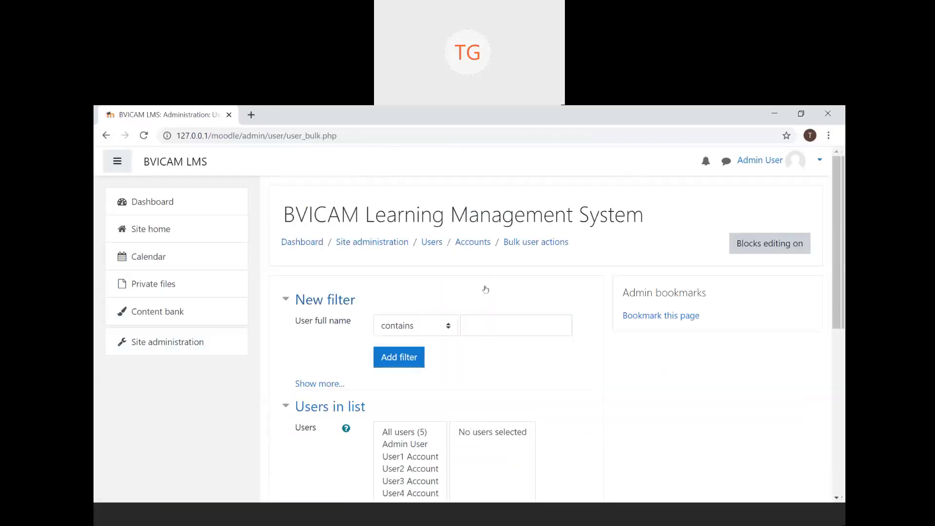
- Add User4 Account to the selected users list
right_click(485, 289)
key("Escape")
scroll(486, 289, "down", 3)
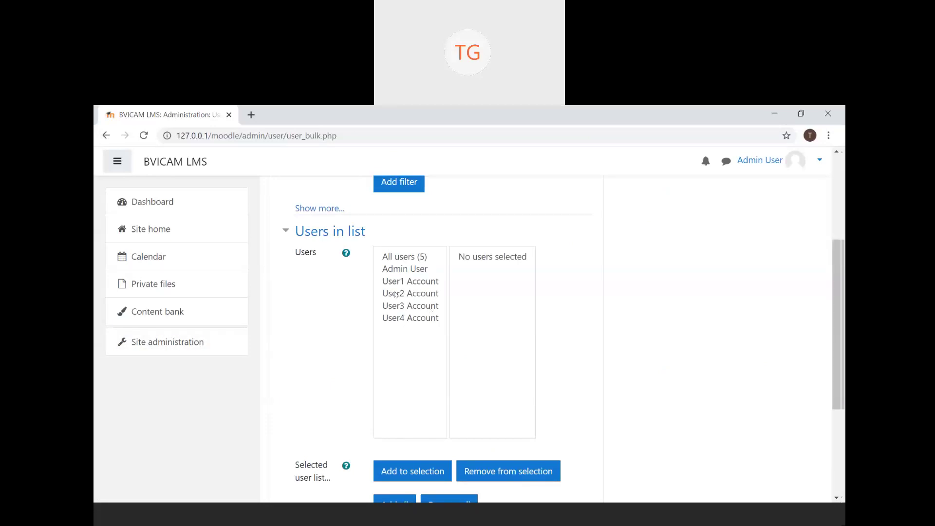
left_click(397, 306)
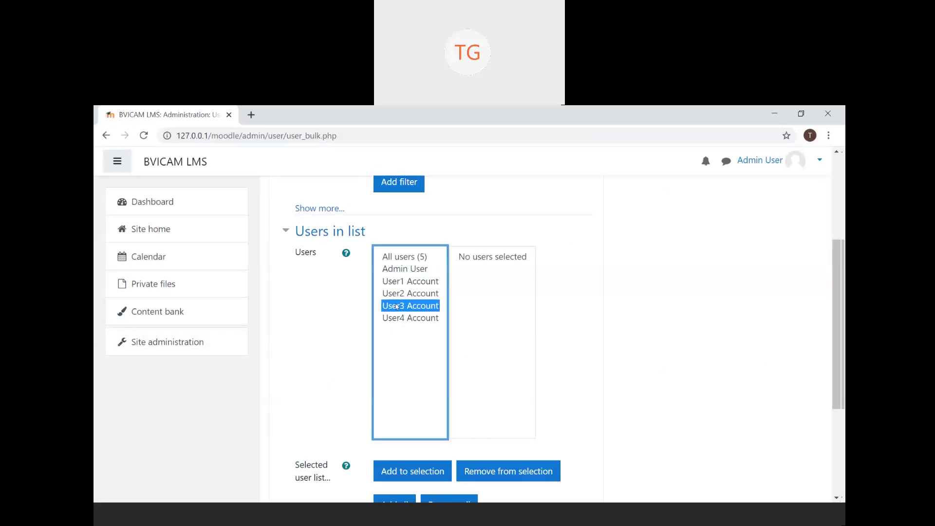
left_click(419, 320)
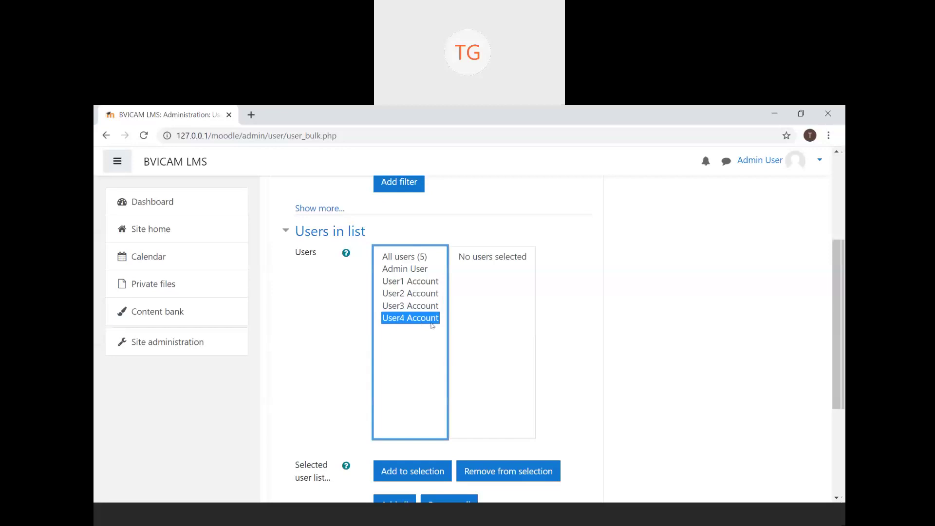
left_click(436, 472)
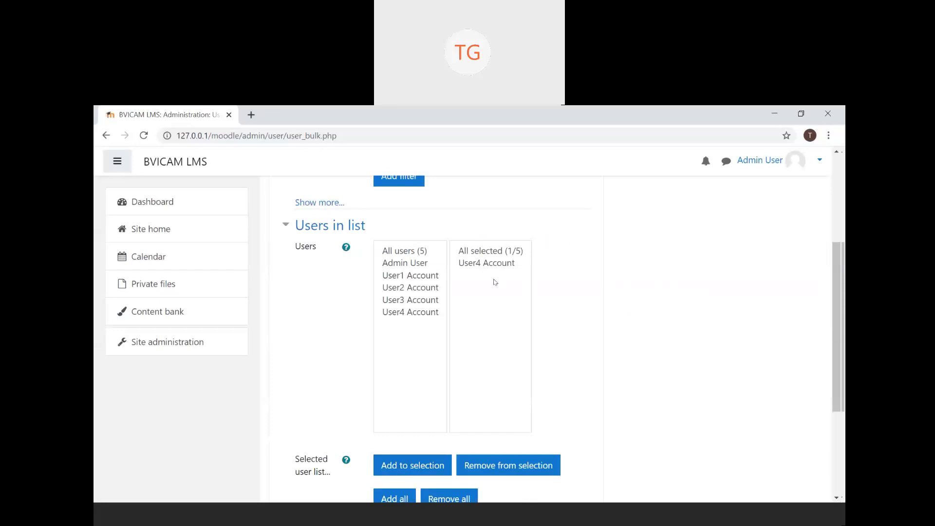
- Add User4 Account and User3 Account to the selection
left_click(414, 312)
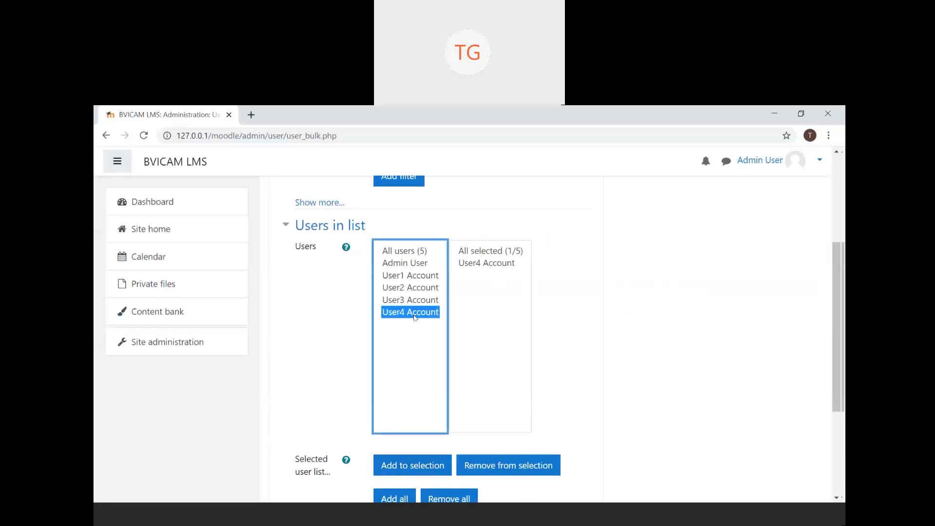
left_click(428, 474)
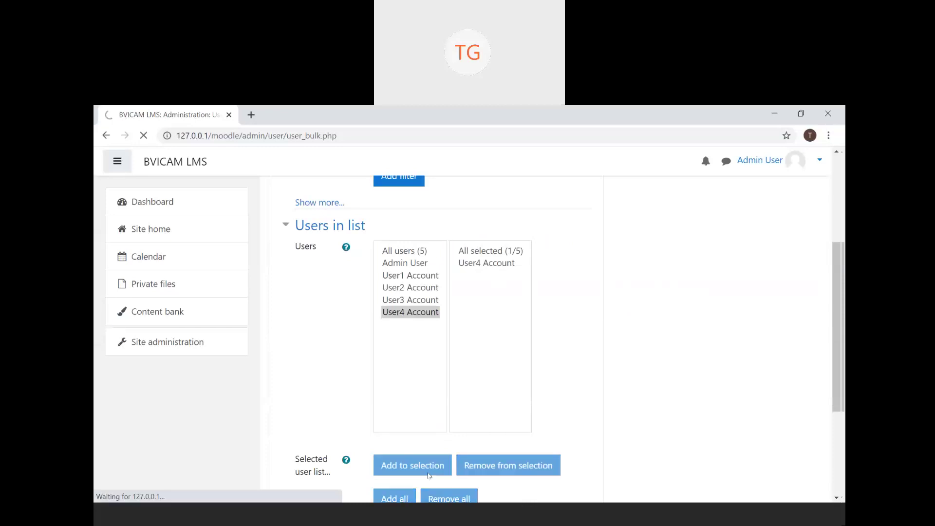
scroll(425, 470, "down", 4)
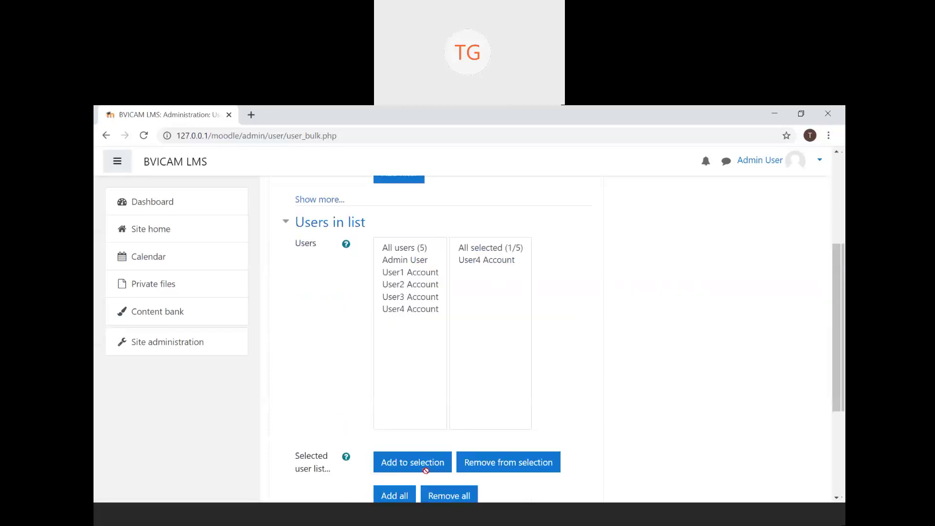
left_click(421, 298)
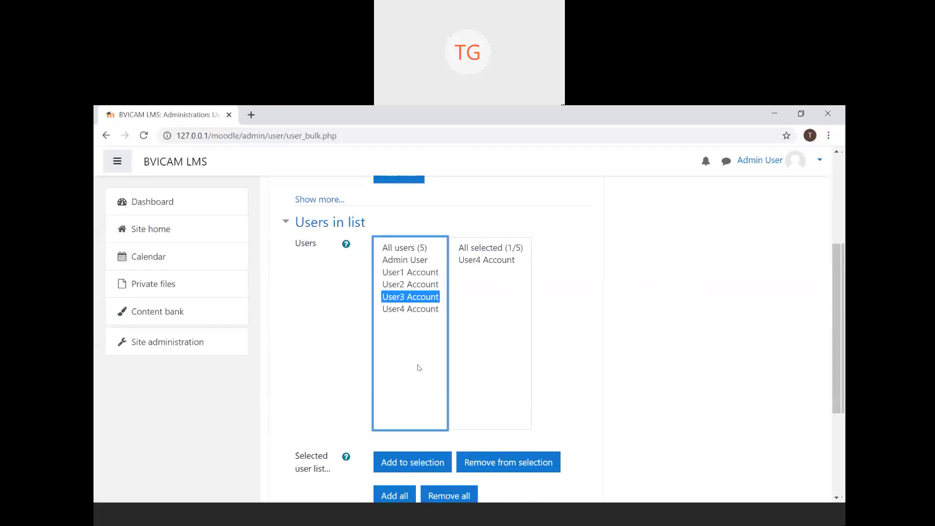
left_click(436, 465)
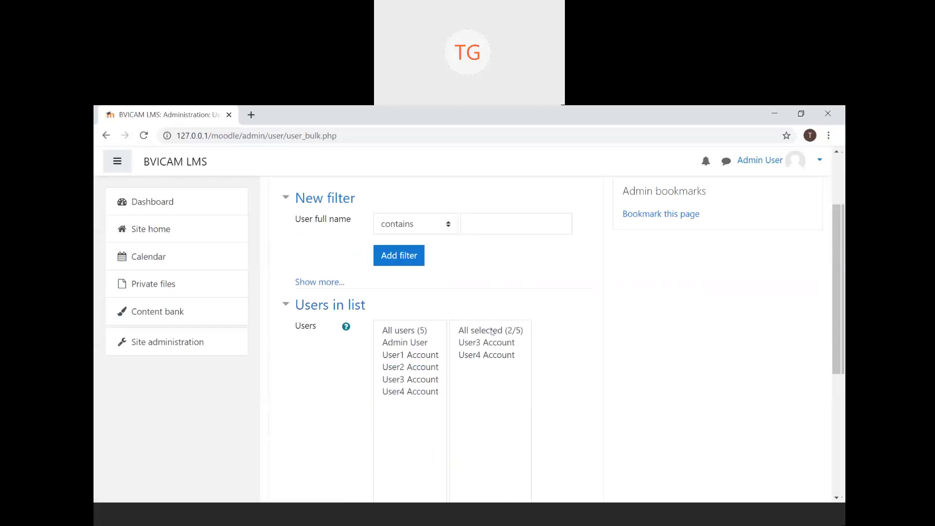
- Remove User3 Account from the selected users
scroll(495, 350, "down", 2)
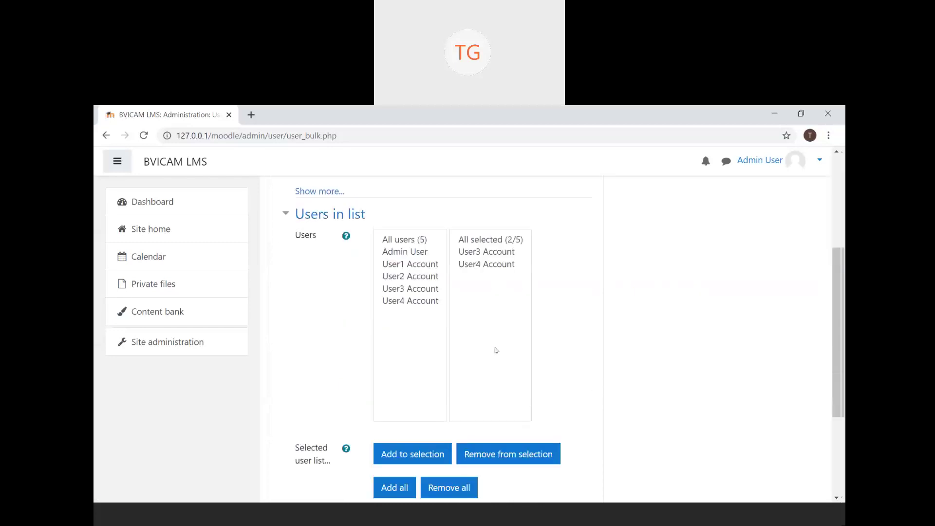
left_click(501, 257)
left_click(502, 257)
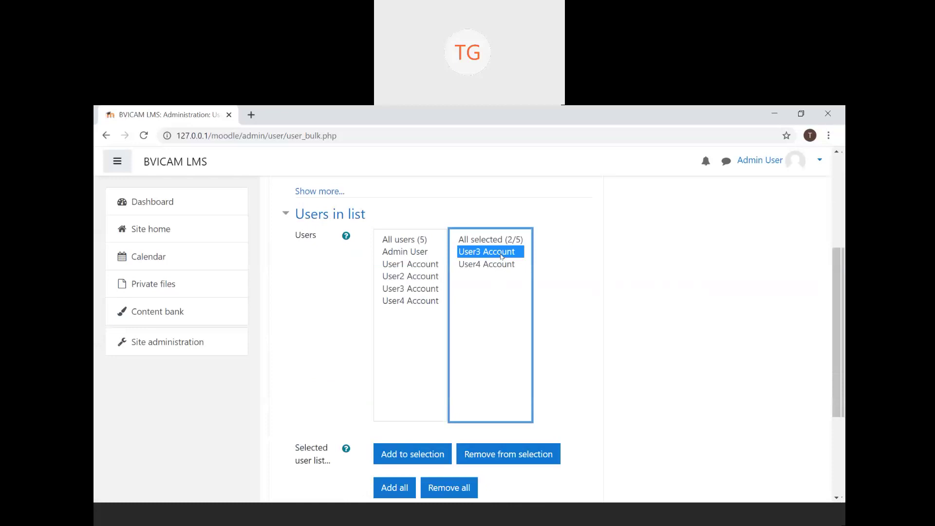
left_click(503, 460)
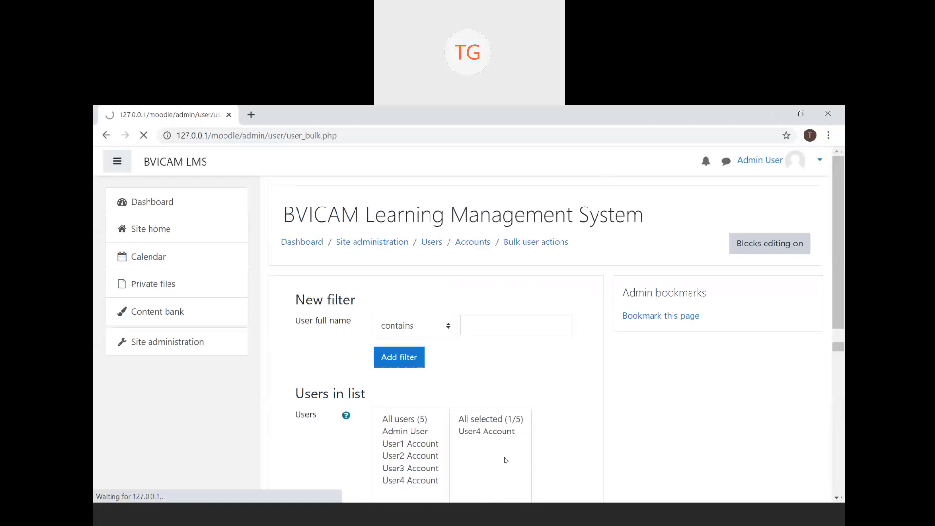
- Add all five users to the selection, giving 5/5 selected
scroll(501, 455, "down", 1)
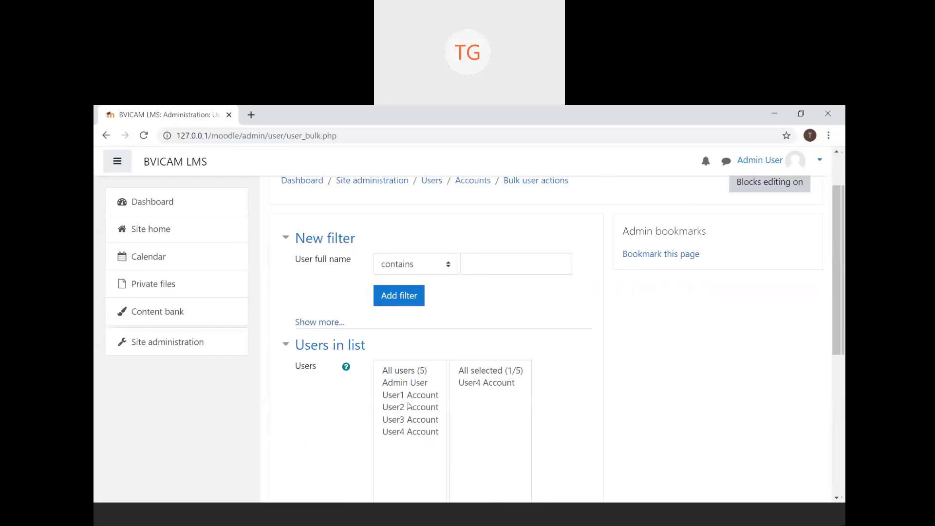
scroll(408, 404, "down", 2)
scroll(409, 406, "down", 2)
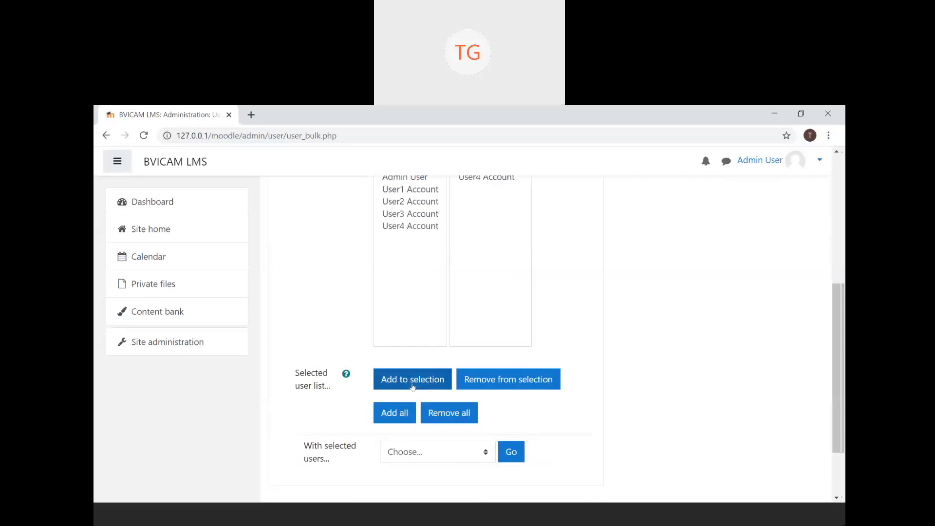
left_click(412, 385)
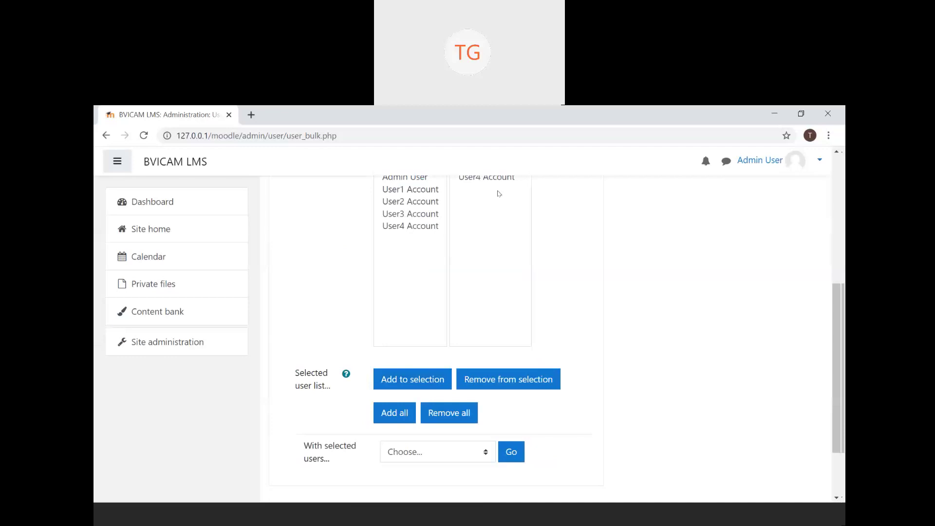
scroll(499, 193, "up", 1)
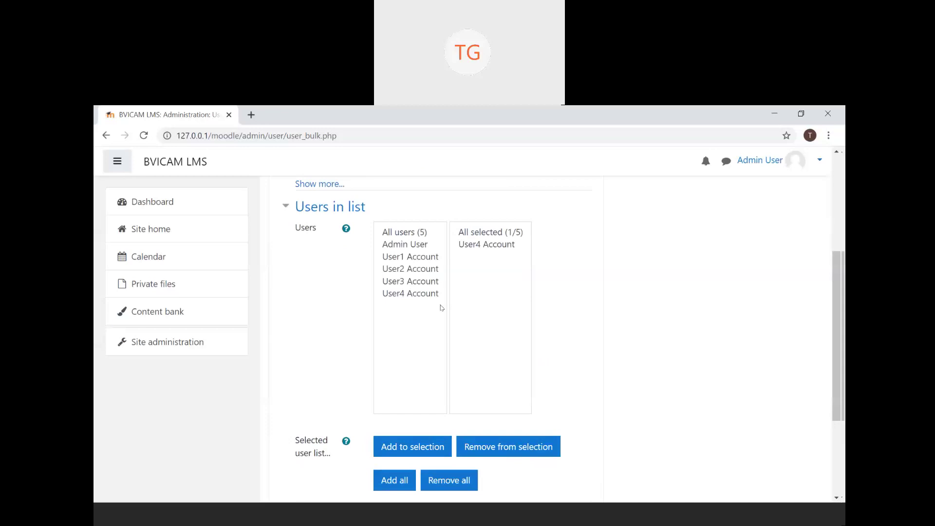
left_click(400, 484)
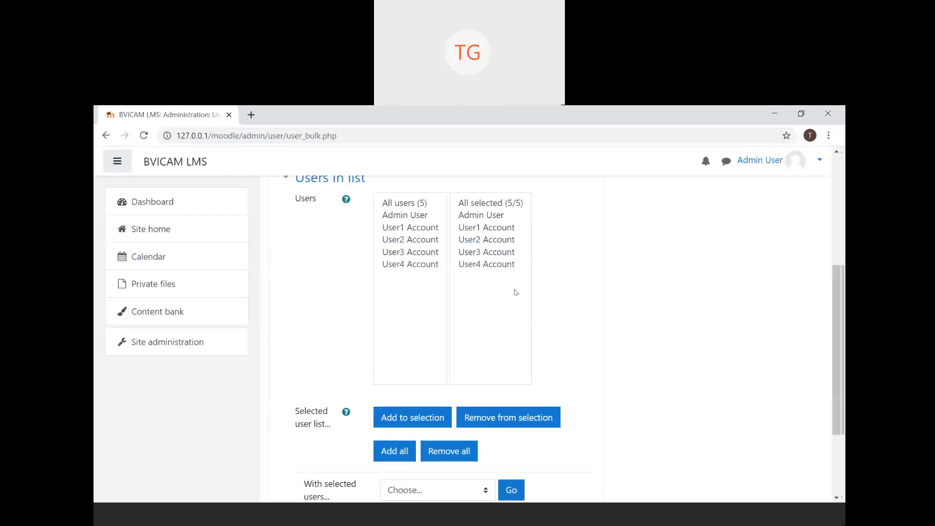
scroll(516, 292, "down", 3)
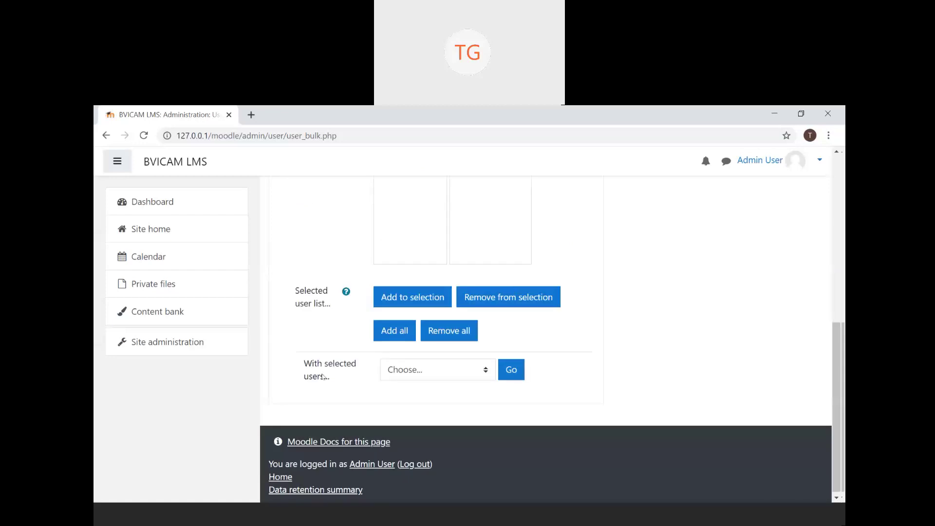
left_click(475, 375)
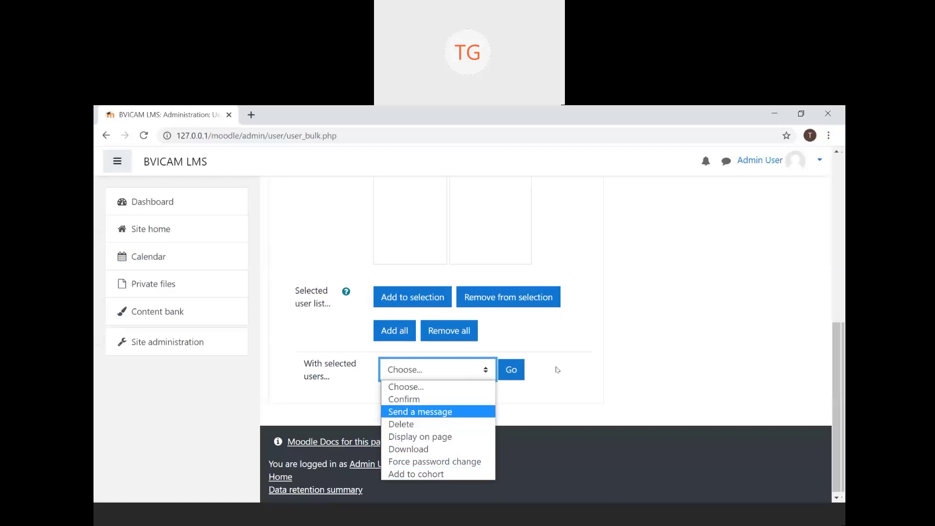
scroll(558, 369, "up", 5)
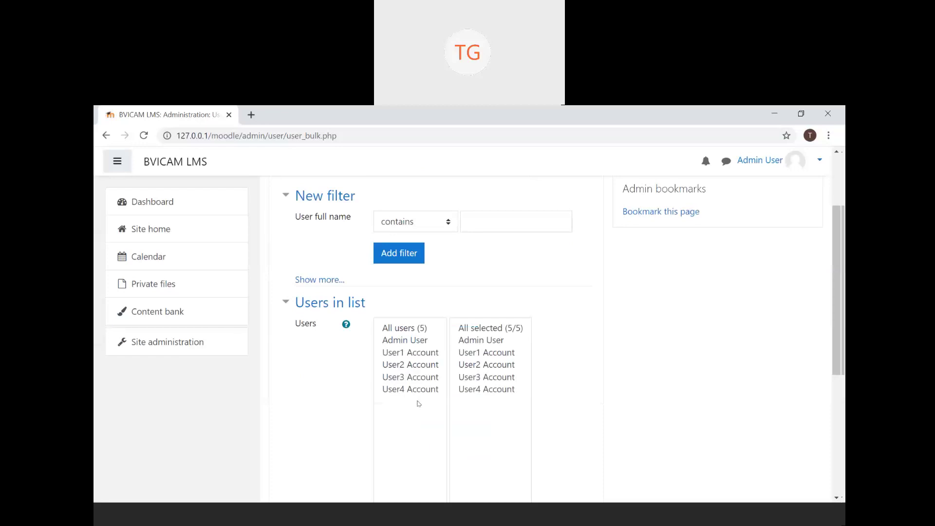
scroll(418, 403, "down", 4)
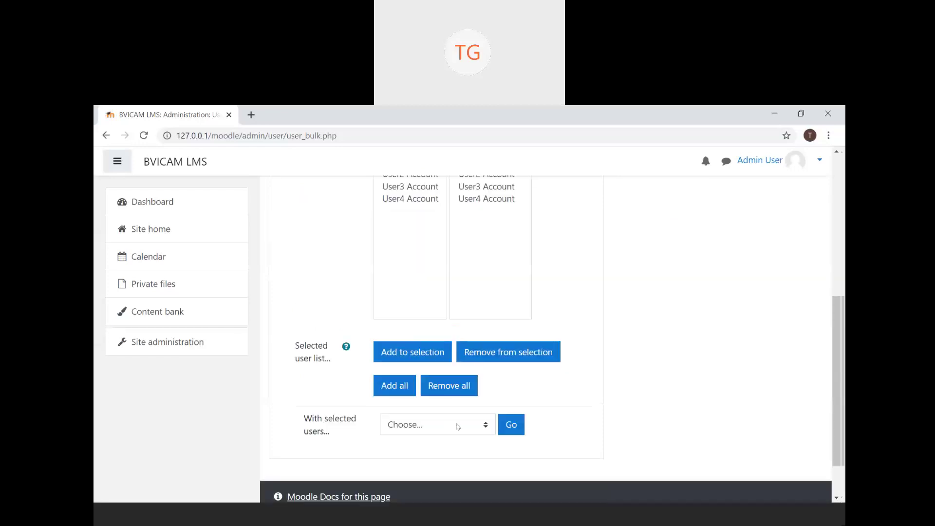
left_click(455, 424)
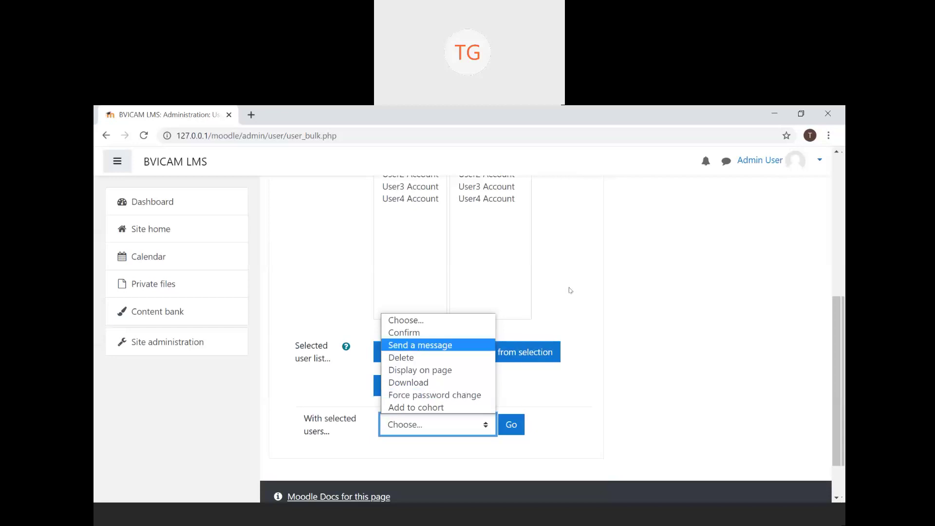
key("Up")
key("Up")
key("Down")
key("Down")
key("Down")
key("Down")
scroll(563, 289, "up", 4)
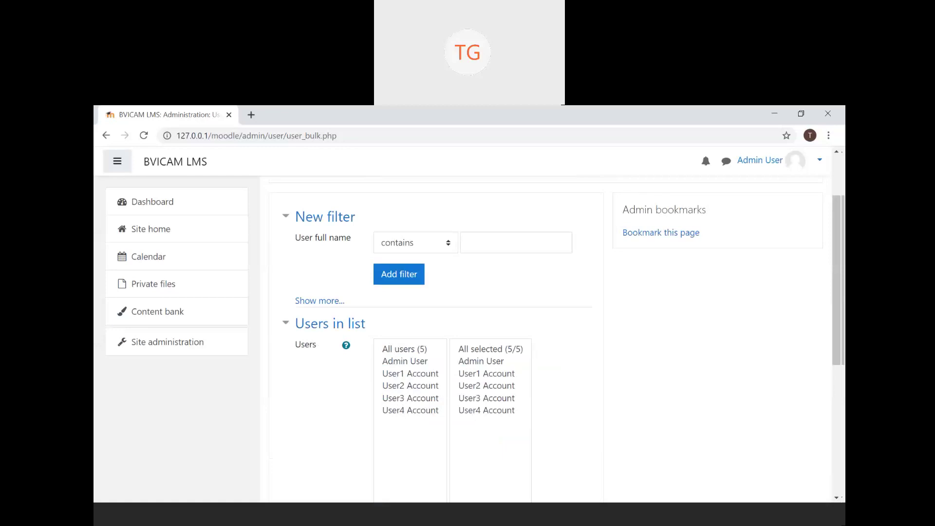
- Refill the selection with all users, then clear it to No users selected
left_click(107, 136)
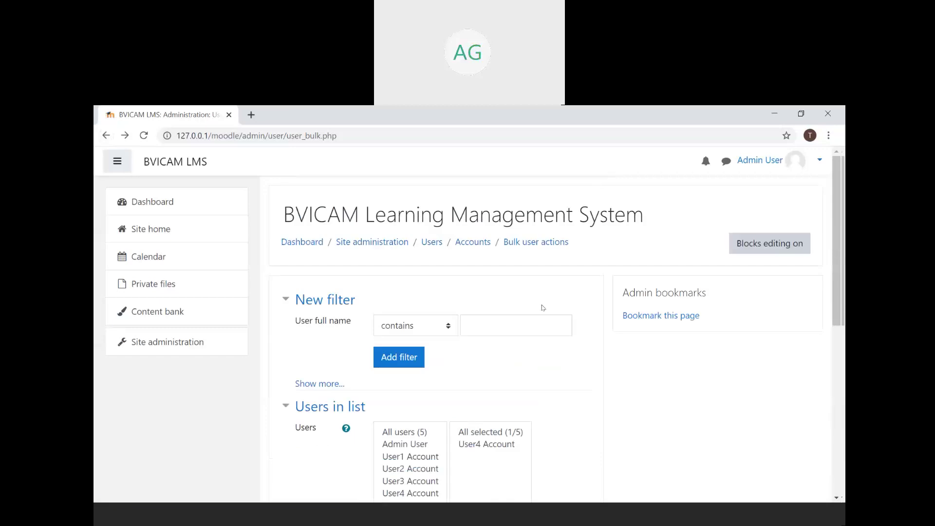
scroll(543, 308, "down", 5)
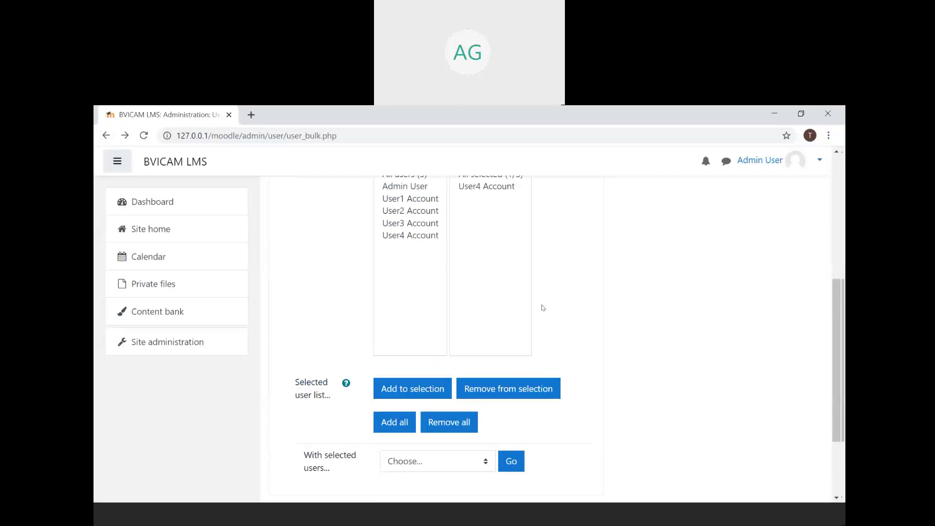
left_click(420, 422)
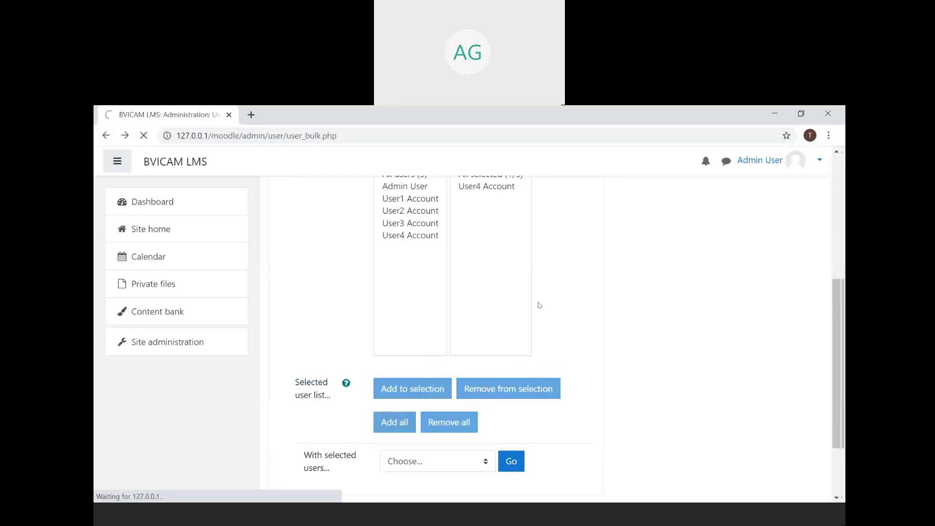
scroll(539, 305, "down", 3)
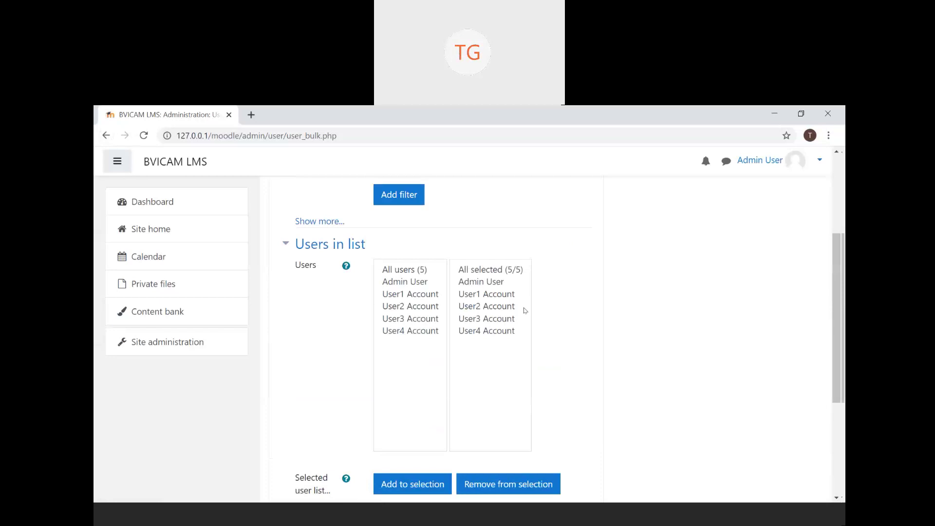
left_click(521, 482)
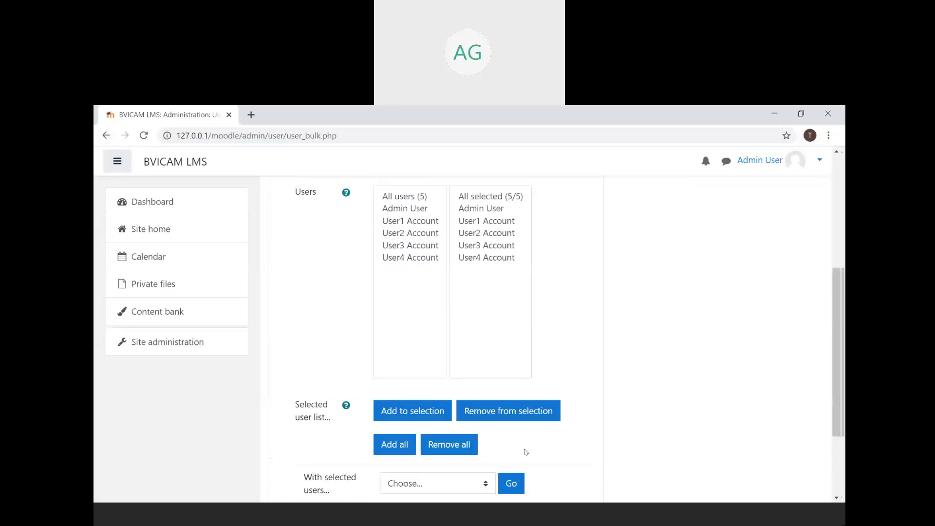
left_click(460, 445)
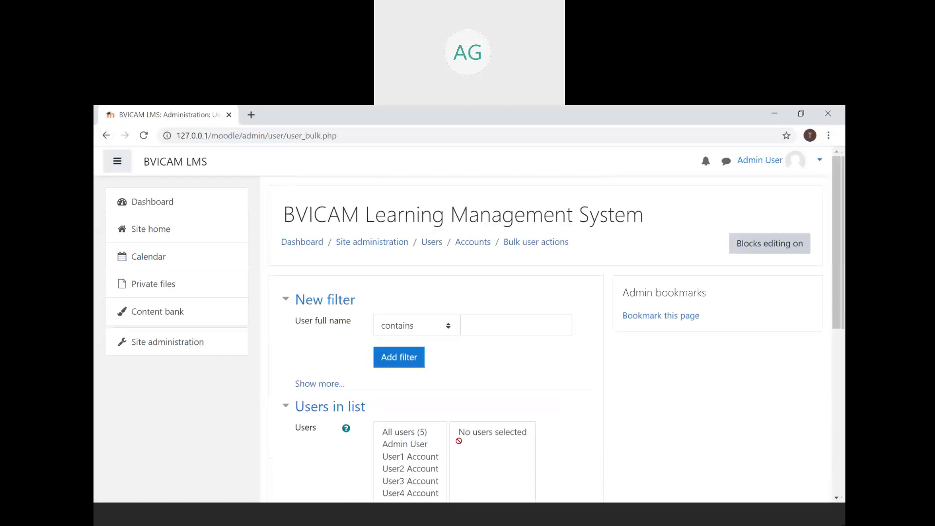
- Select only Admin User and choose Delete as the bulk action
left_click(426, 444)
scroll(426, 446, "down", 3)
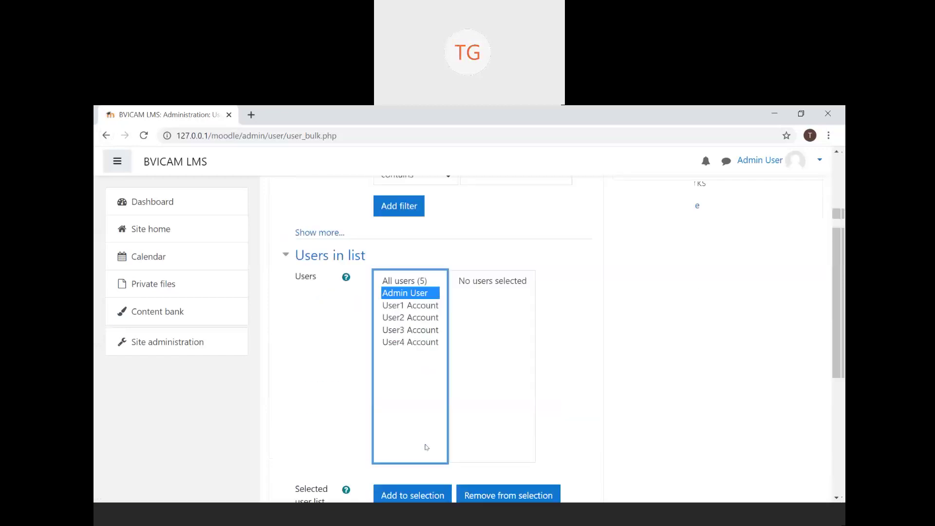
scroll(426, 447, "down", 3)
left_click(413, 354)
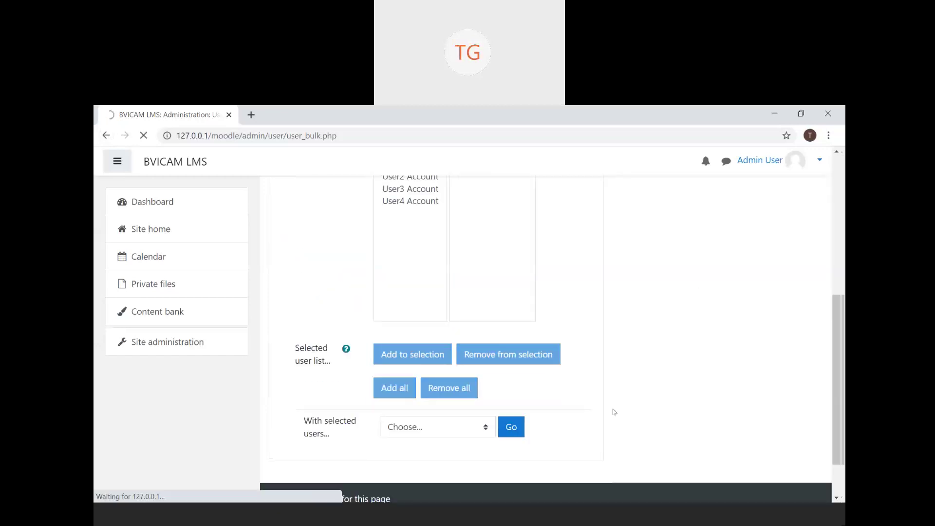
scroll(505, 397, "down", 3)
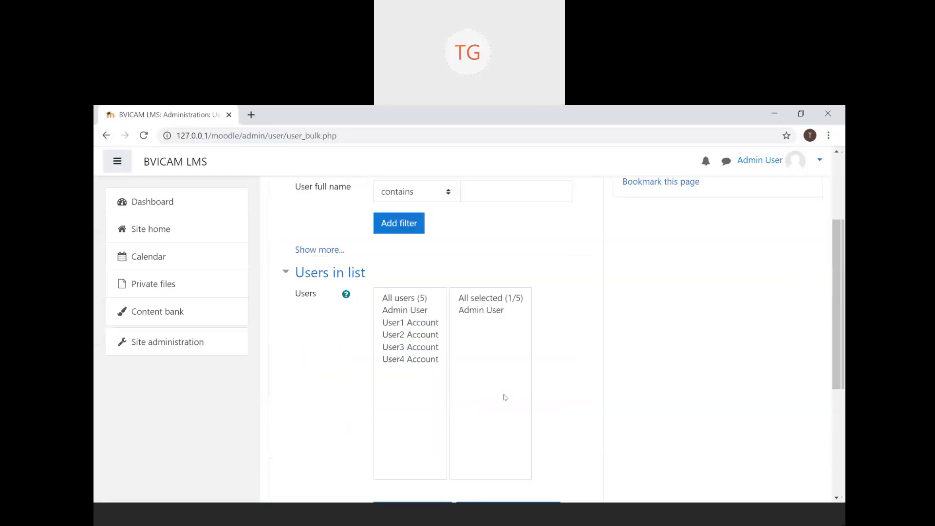
scroll(505, 397, "down", 3)
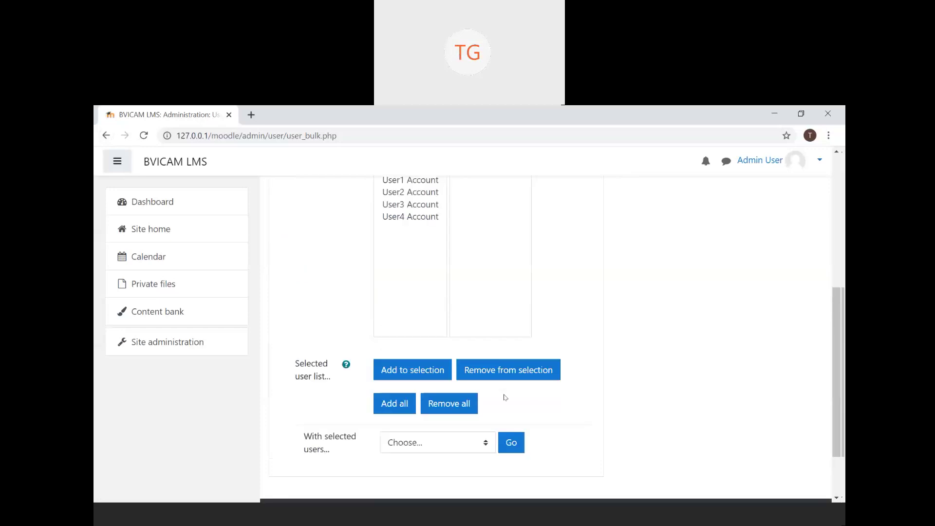
left_click(484, 444)
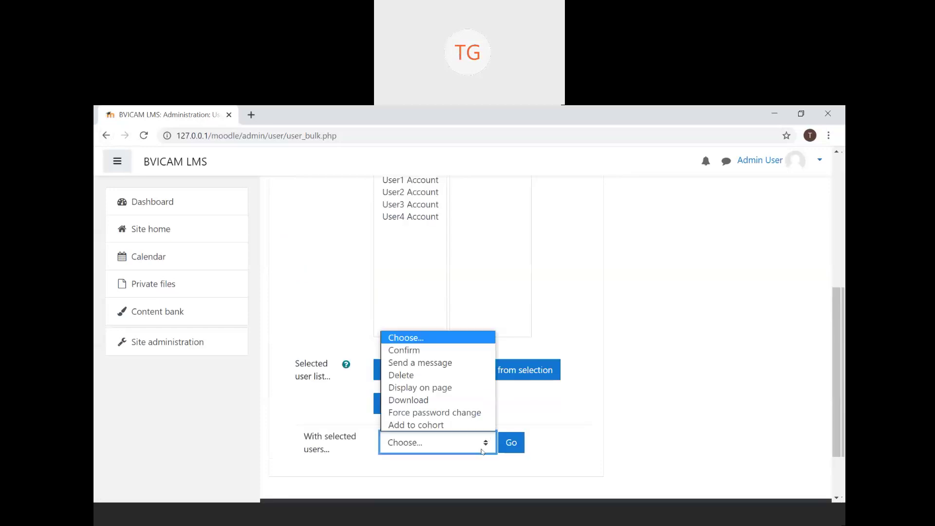
left_click(401, 375)
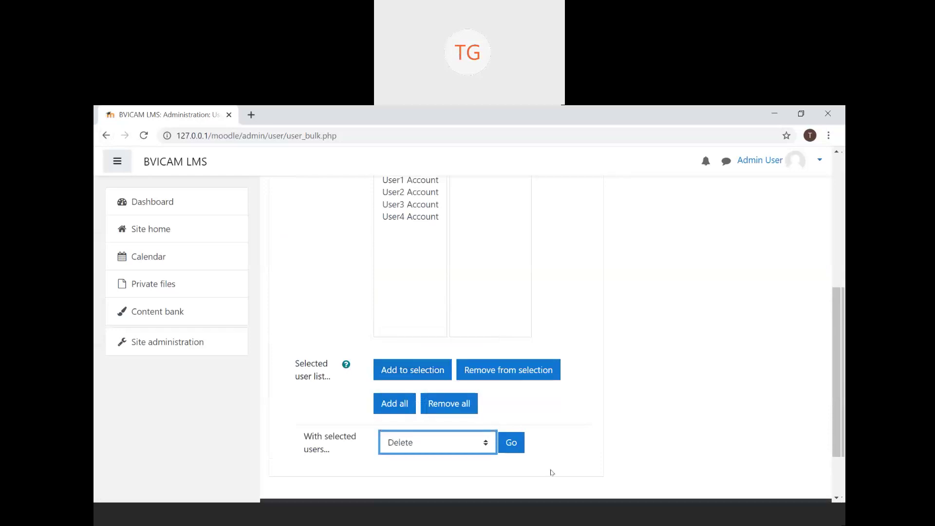
- Start the Delete action for Admin User, then back out without confirming
left_click(505, 446)
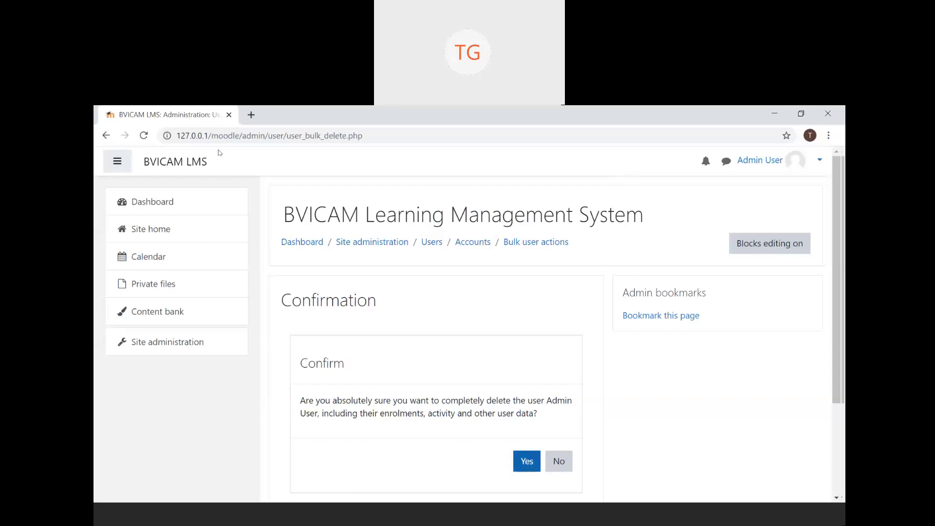
left_click(105, 136)
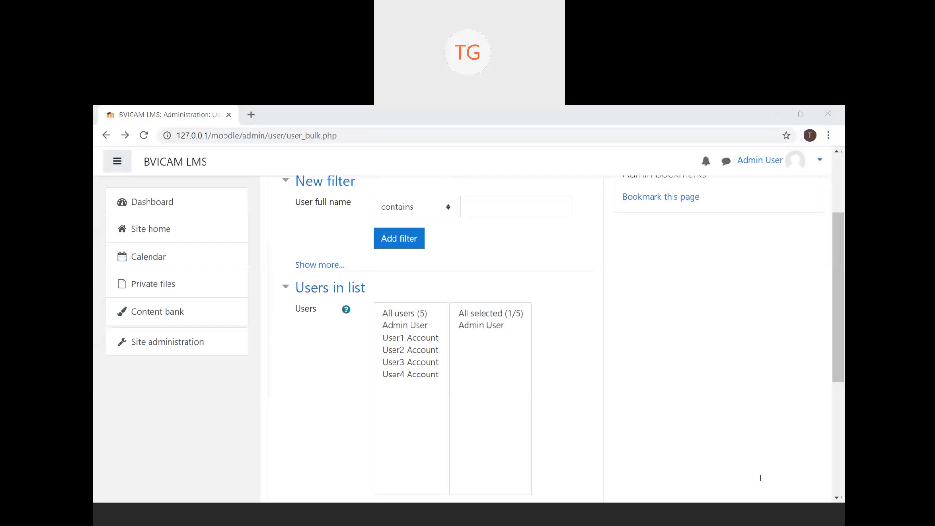
- Return to the Bulk user actions page with Admin User still the sole selection
left_click(585, 314)
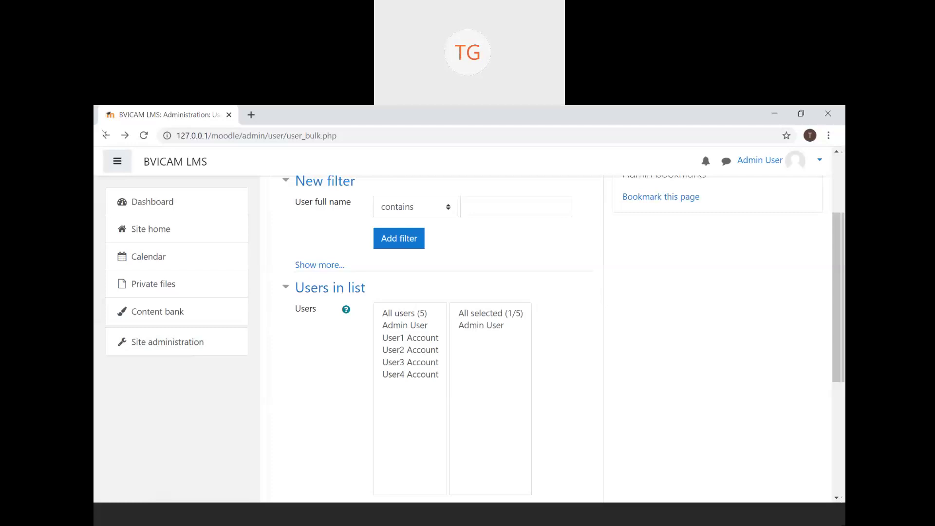
- Open the Cohorts page under Site administration > Users
left_click(183, 340)
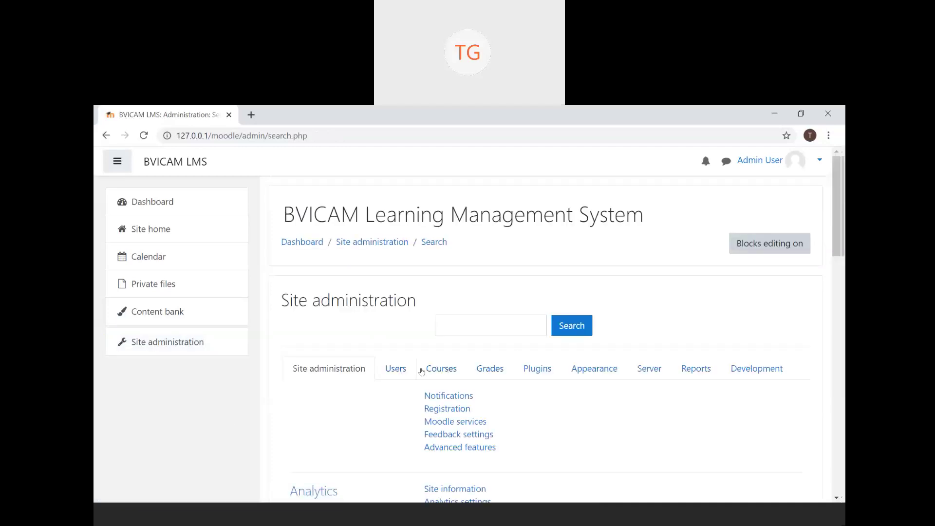
left_click(395, 374)
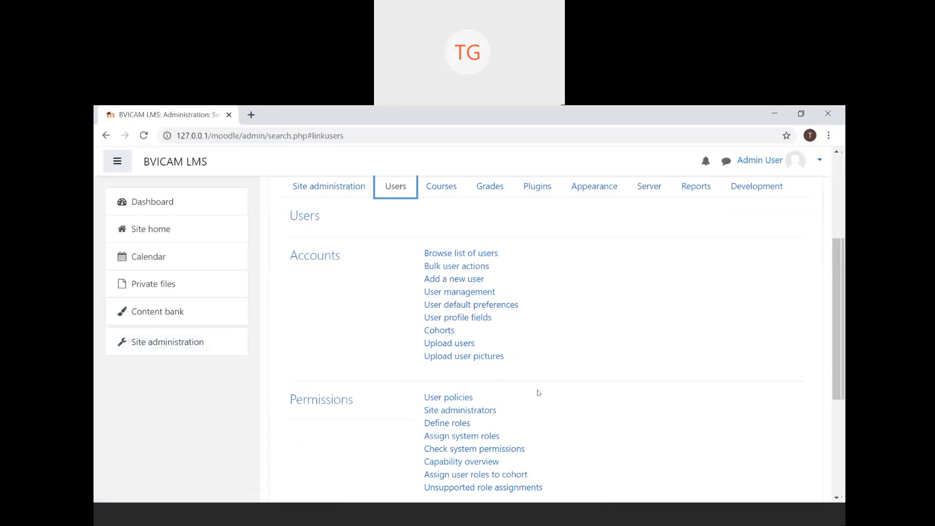
left_click(444, 331)
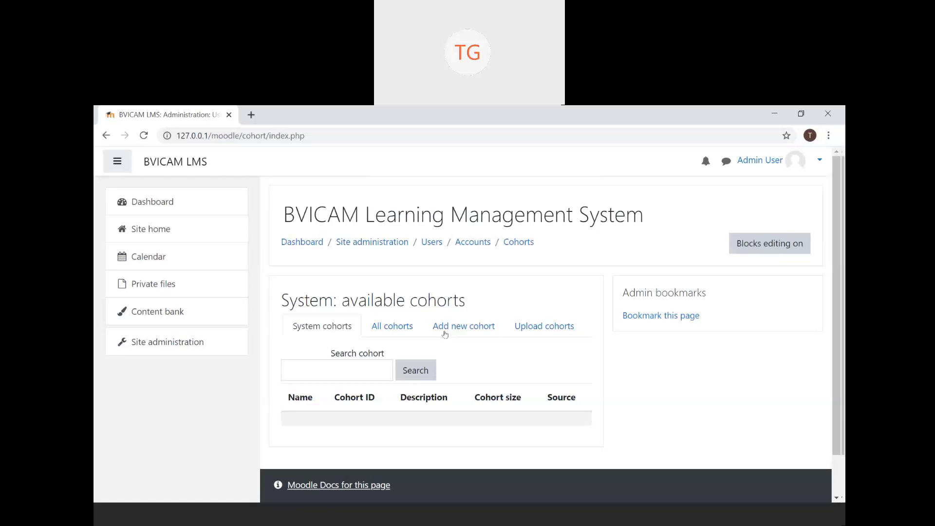
- From the All cohorts list, start an empty Add new cohort form
left_click(399, 332)
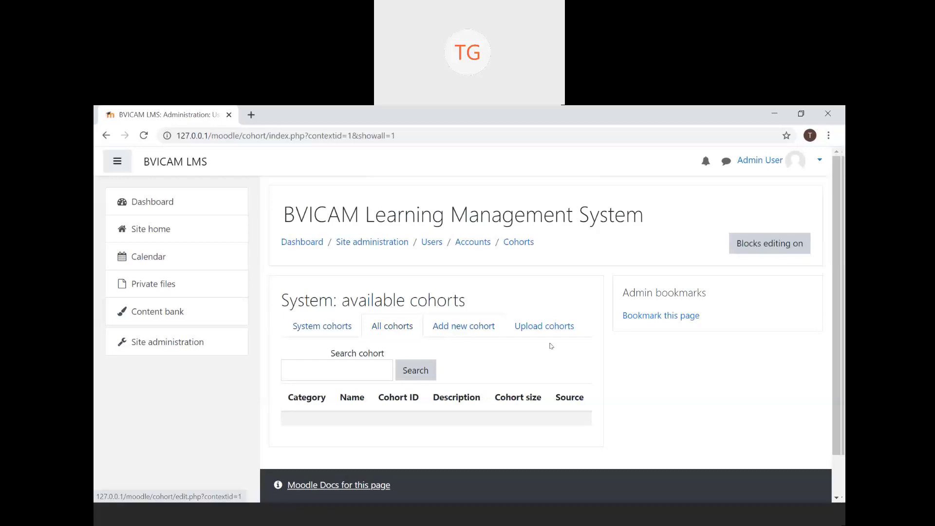
left_click(449, 325)
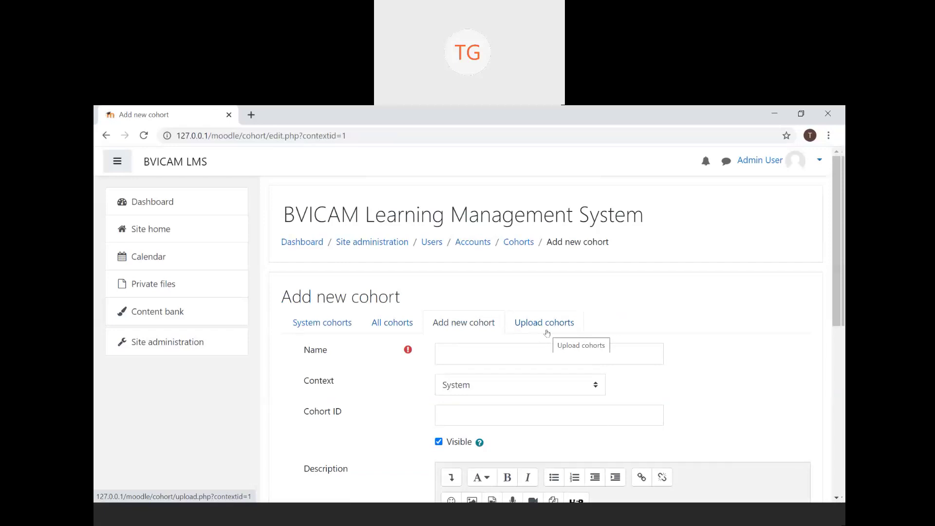
left_click(547, 333)
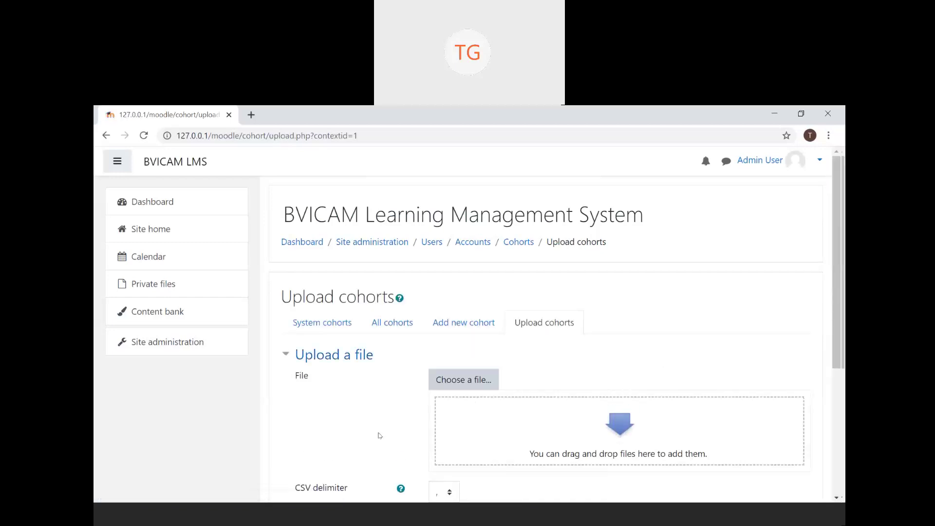
scroll(380, 435, "down", 1)
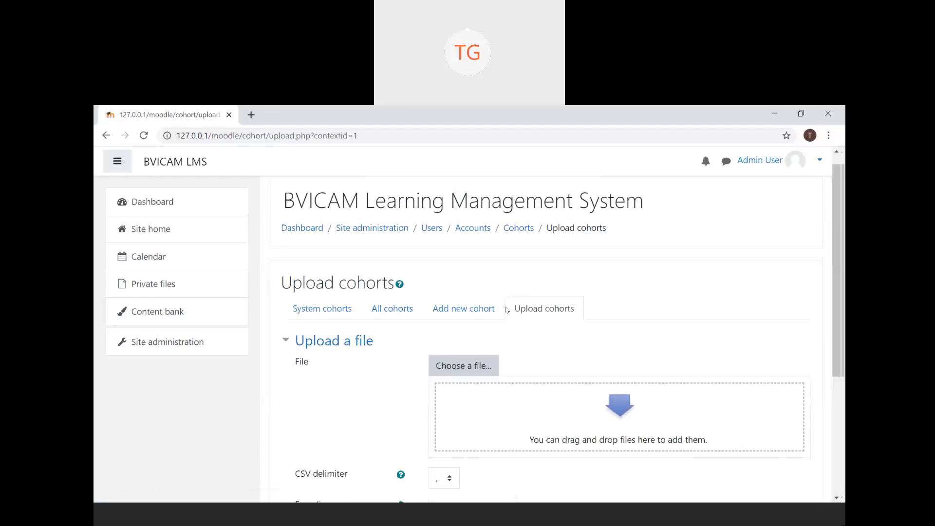
left_click(478, 309)
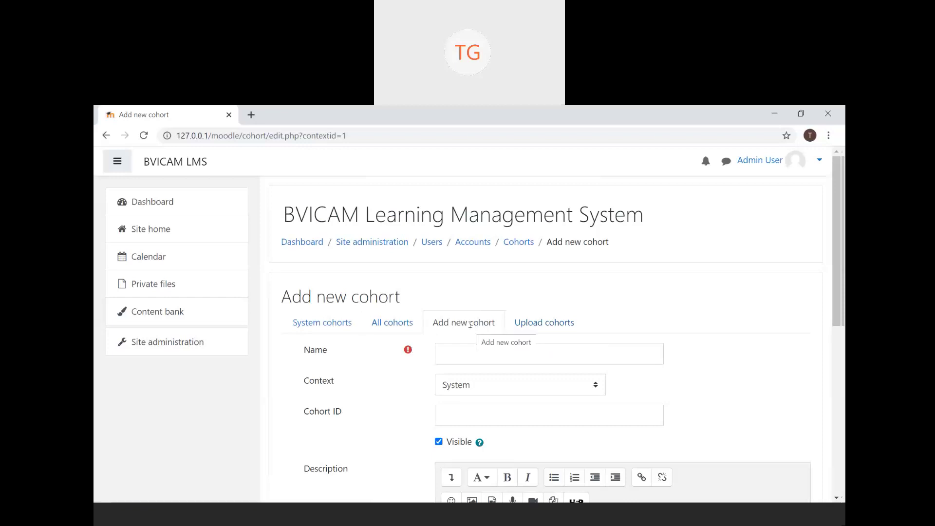
- Enter 'Morning (Batch) Cohort' as the new cohort's name
scroll(471, 324, "down", 3)
scroll(466, 332, "up", 2)
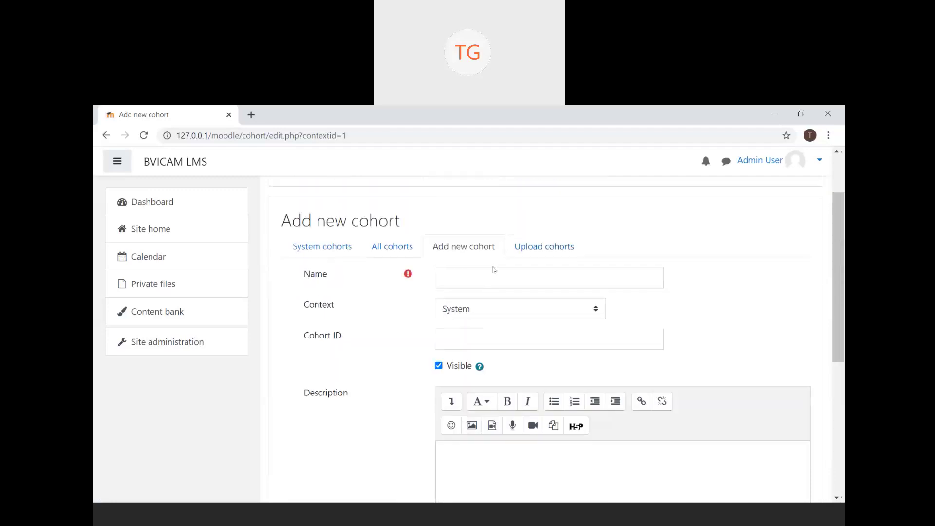
left_click(493, 274)
type("Moha")
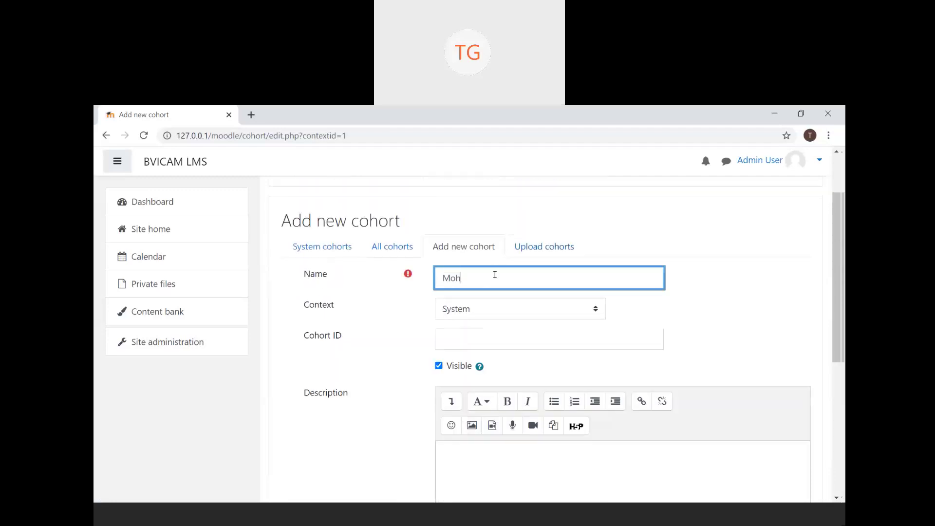
key("BackSpace")
key("BackSpace")
type("rning ")
type("Cohort")
left_click(475, 278)
type("Batch)(")
- Keep System as the cohort's context and move into the Cohort ID field
scroll(475, 279, "down", 1)
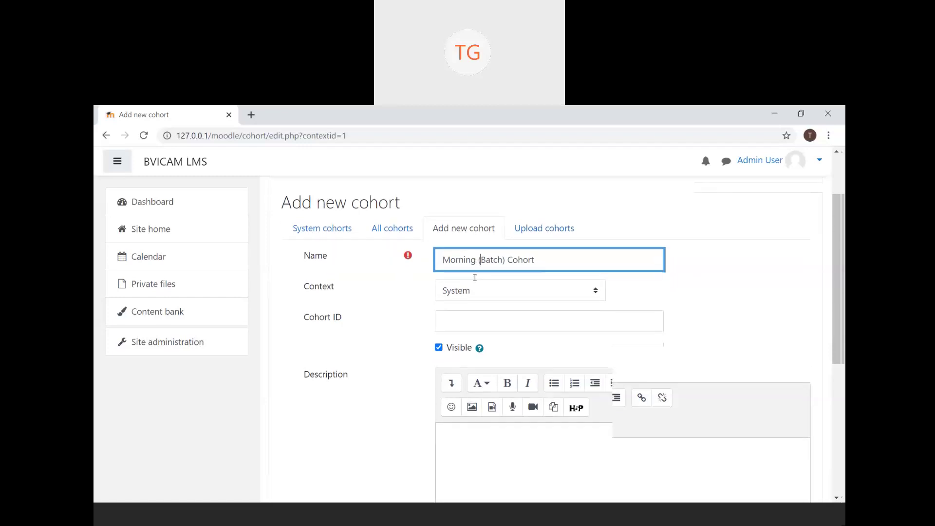
left_click(480, 293)
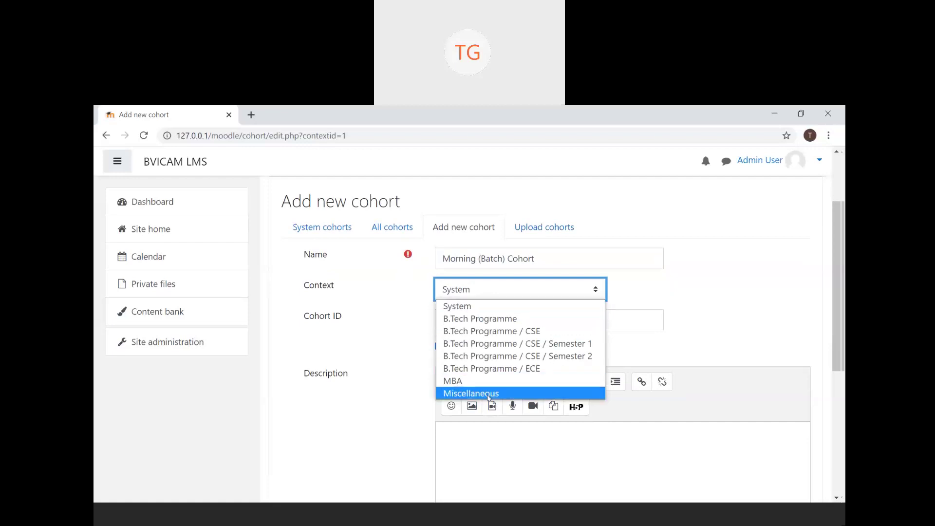
left_click(457, 307)
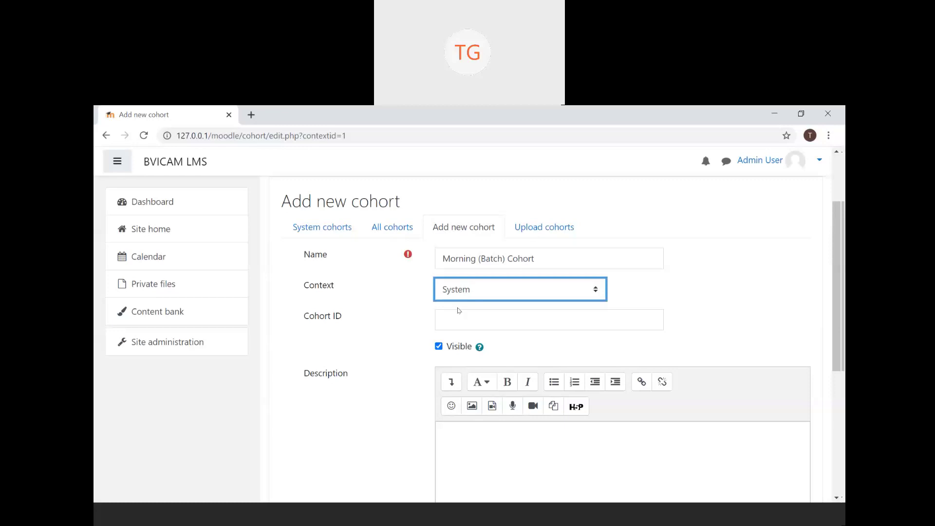
left_click(463, 318)
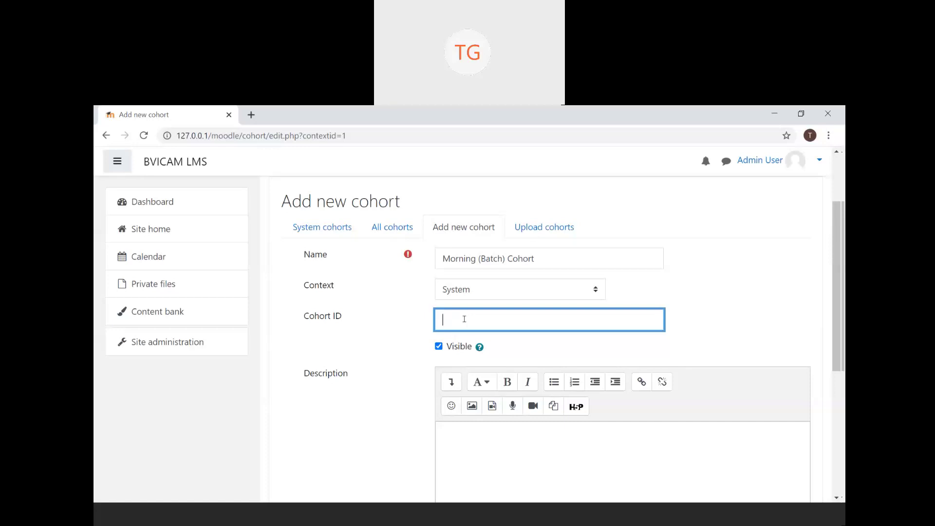
scroll(465, 319, "down", 3)
scroll(464, 319, "down", 1)
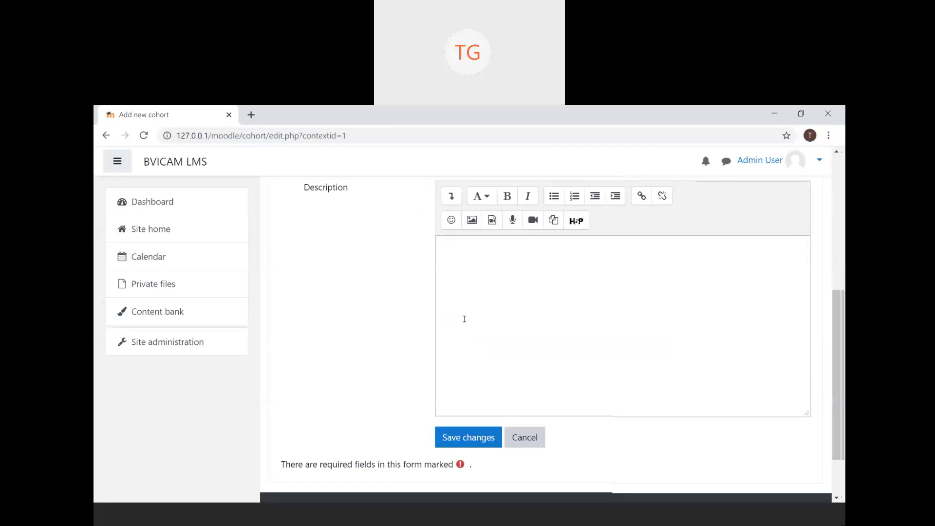
- Save Morning (Batch) Cohort so it is listed under System cohorts with size 0
left_click(475, 446)
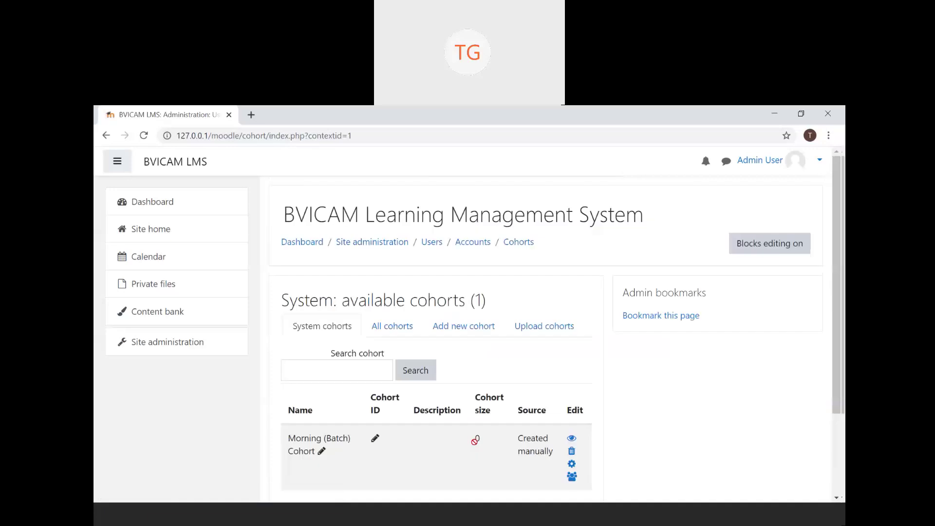
scroll(403, 458, "down", 1)
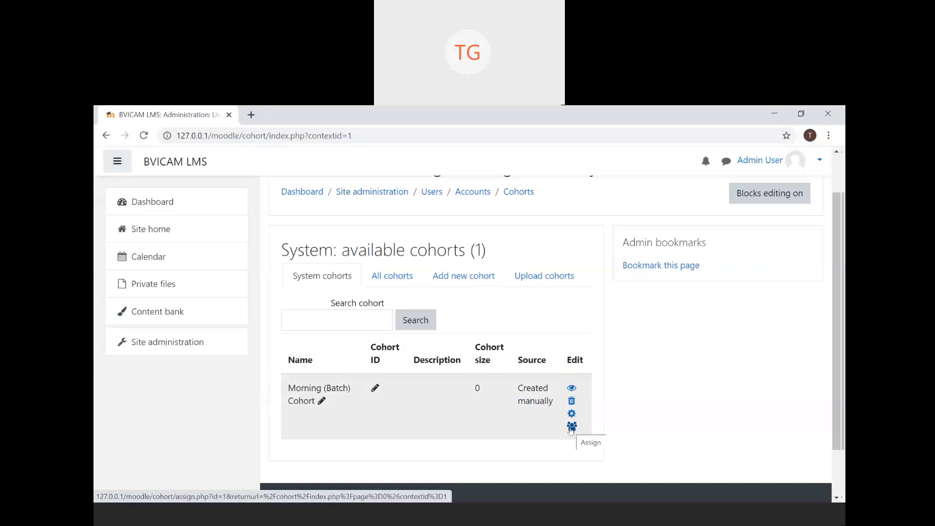
- Assign User1 Account and User3 Account as members of Morning (Batch) Cohort
left_click(572, 428)
left_click(572, 431)
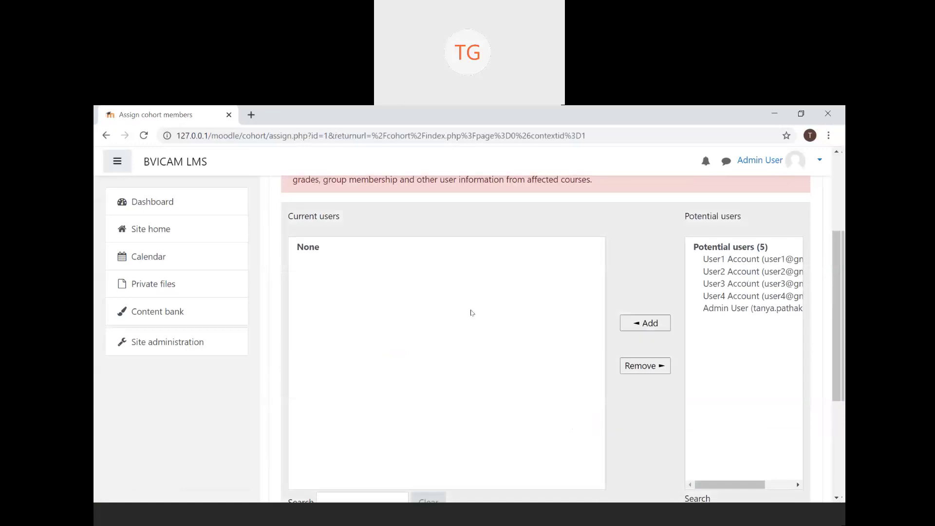
left_click(736, 261)
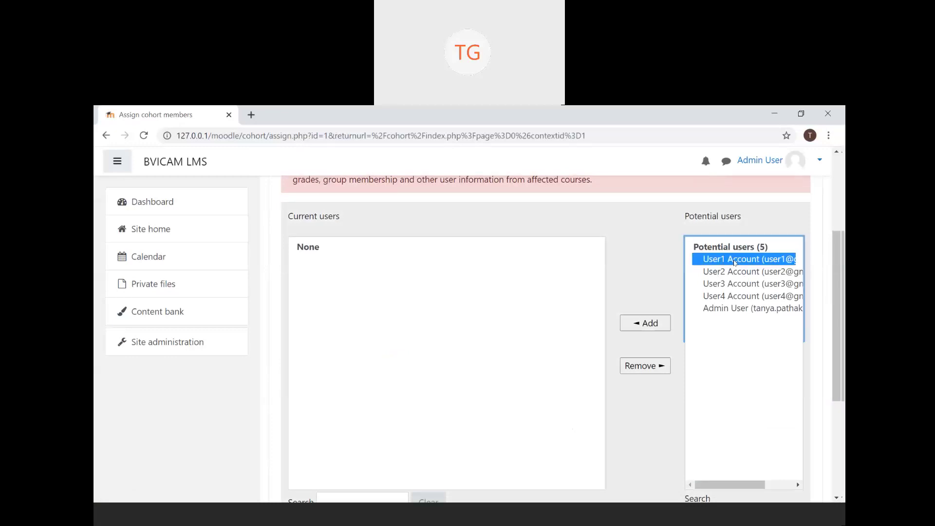
left_click(661, 324)
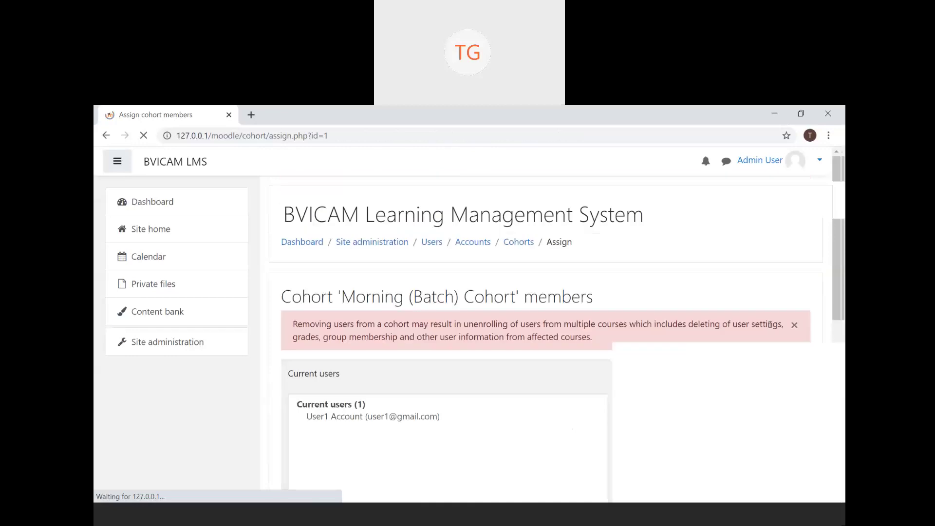
scroll(692, 293, "down", 4)
scroll(689, 290, "up", 1)
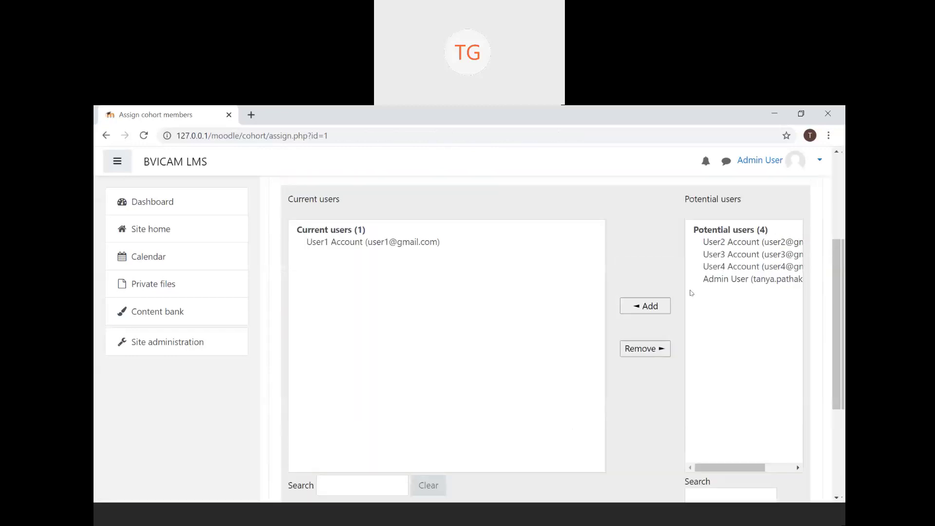
left_click(773, 254)
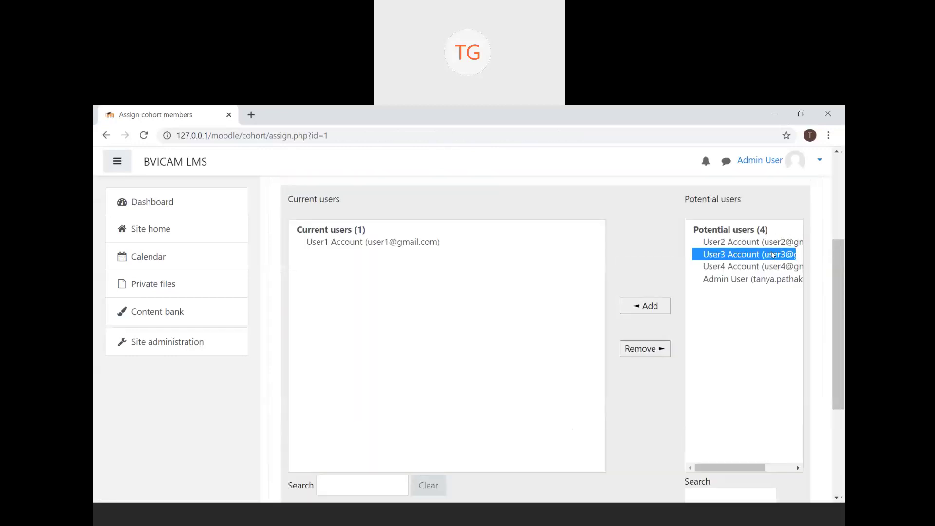
left_click(644, 307)
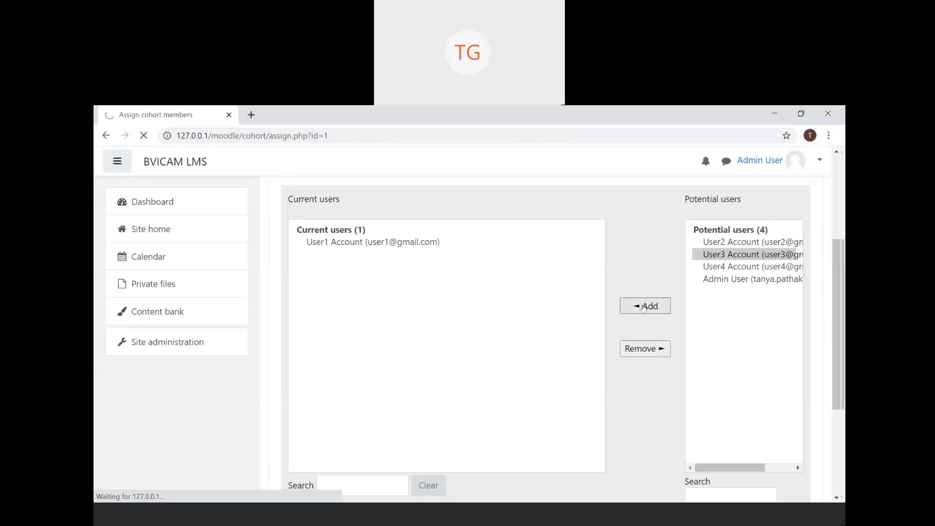
scroll(644, 307, "down", 4)
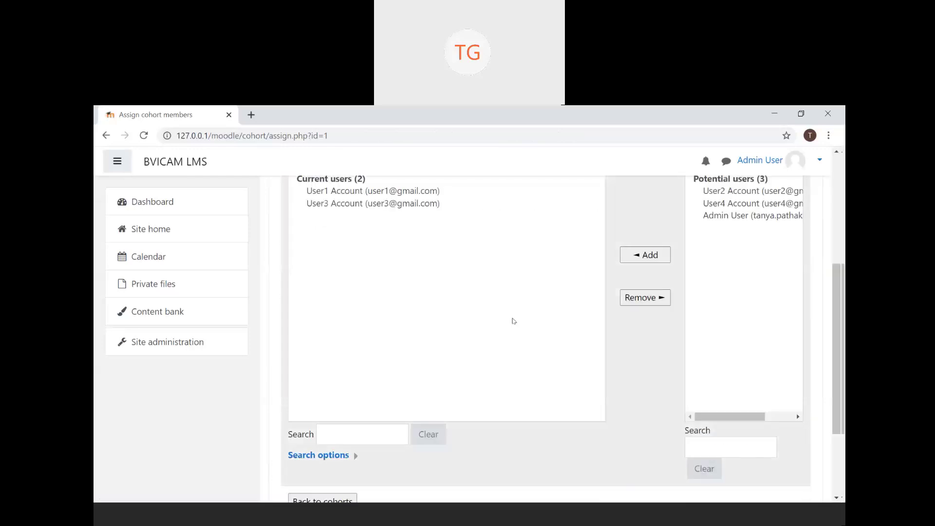
scroll(510, 327, "down", 3)
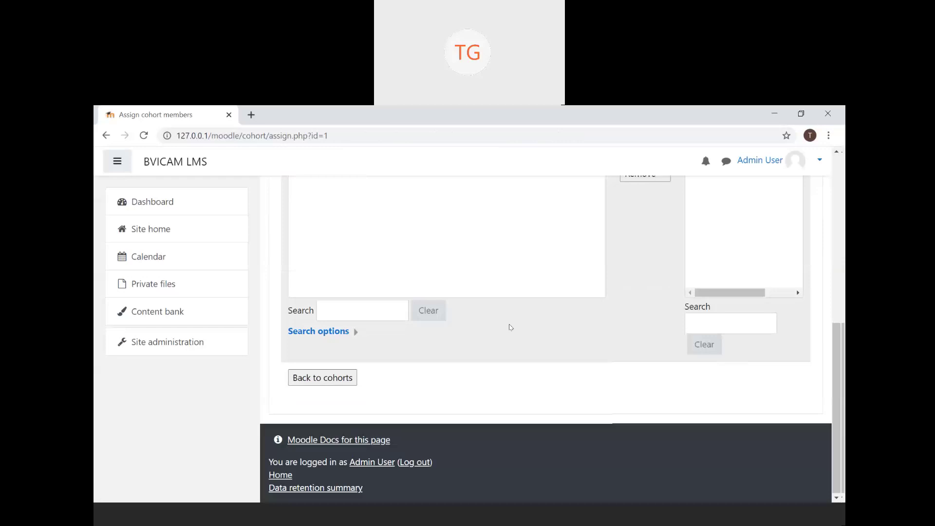
- Return to the cohorts list, leaving the Morning (Batch) Cohort name unchanged
left_click(327, 383)
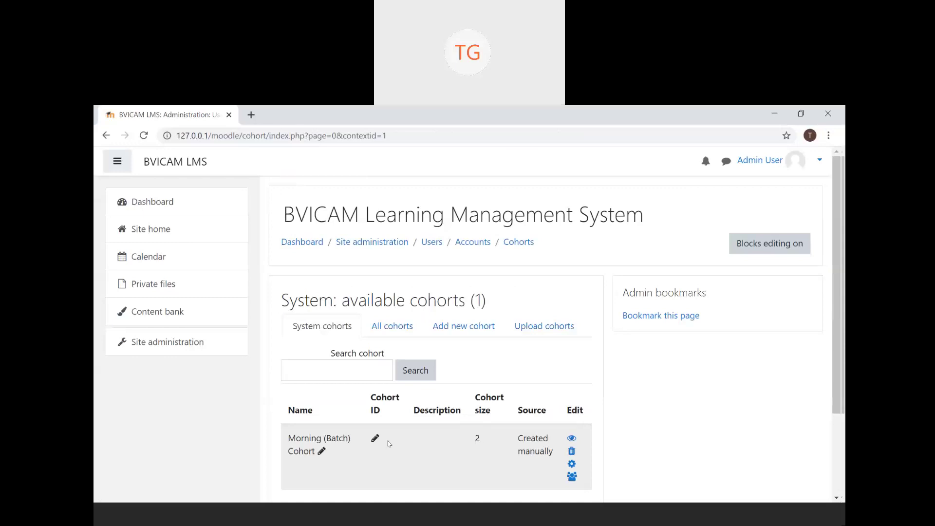
left_click(301, 444)
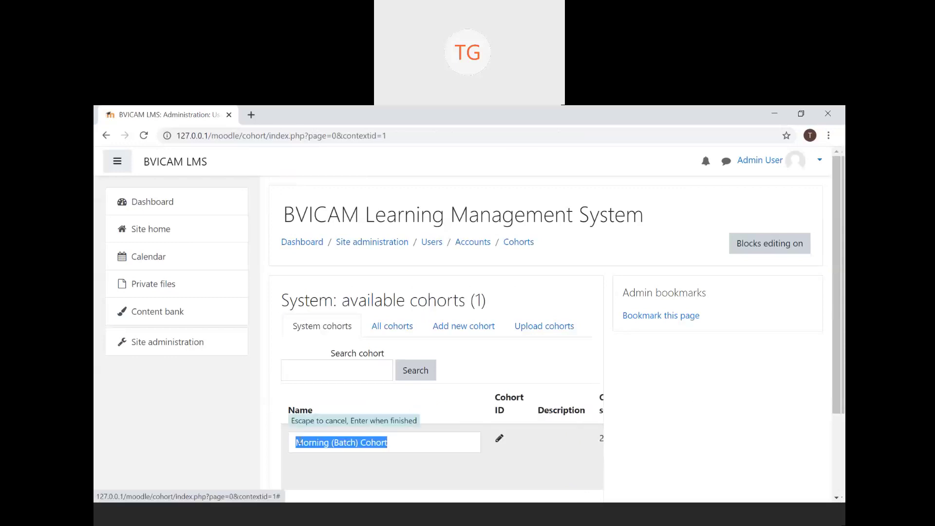
key("Return")
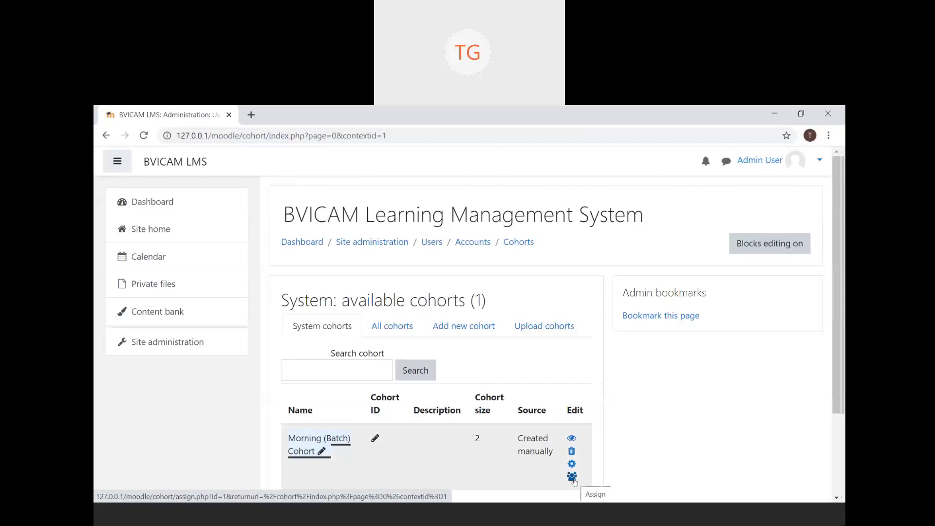
left_click(572, 477)
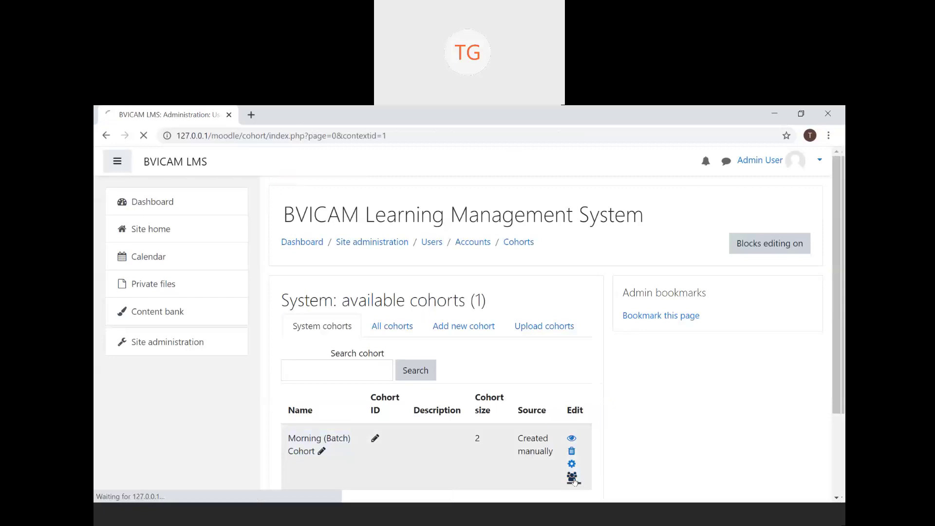
scroll(575, 482, "down", 3)
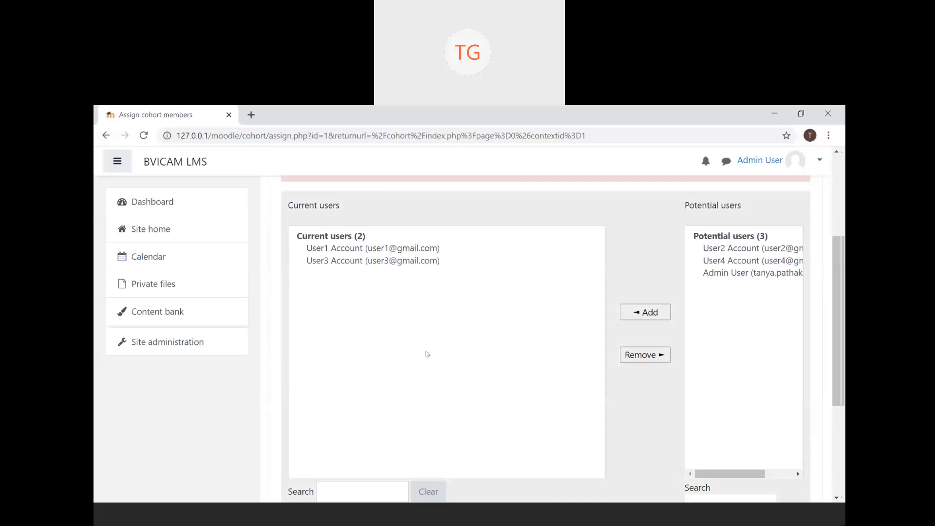
scroll(427, 354, "up", 1)
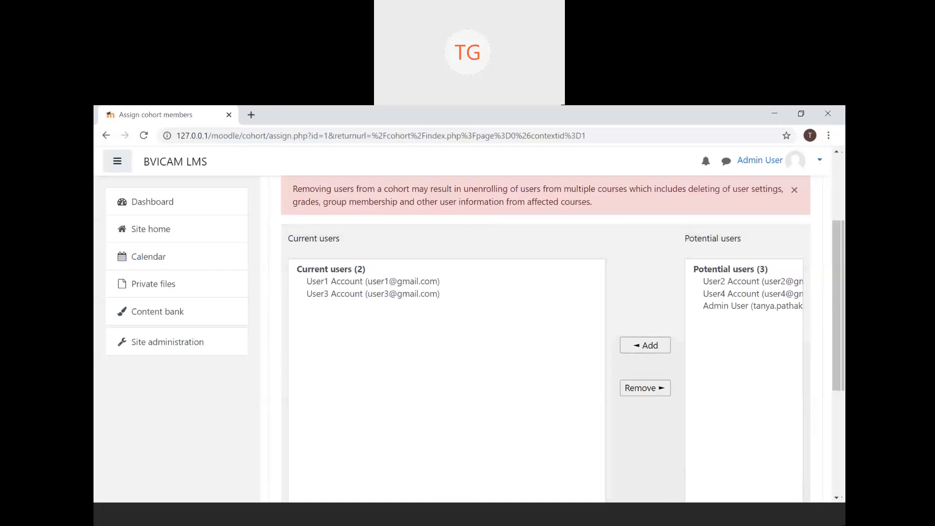
left_click(106, 135)
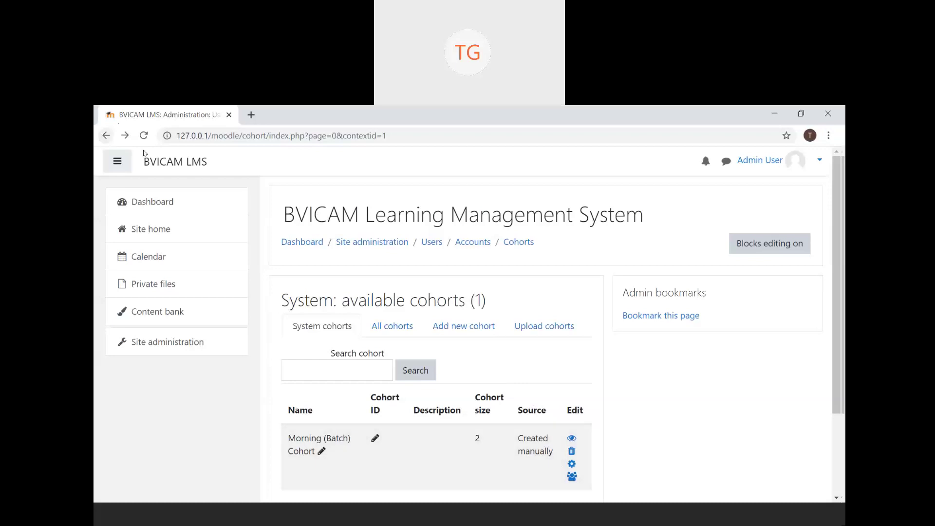
left_click(216, 344)
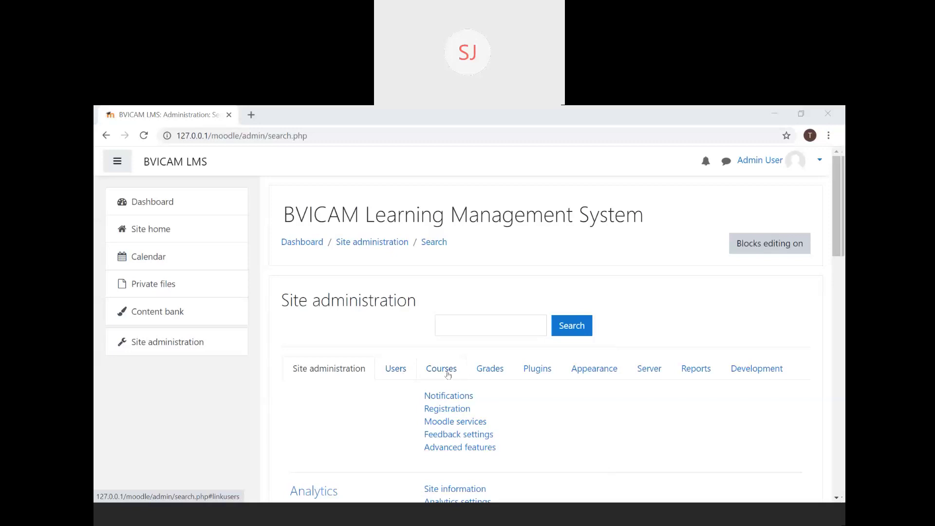
left_click(409, 375)
scroll(409, 375, "down", 3)
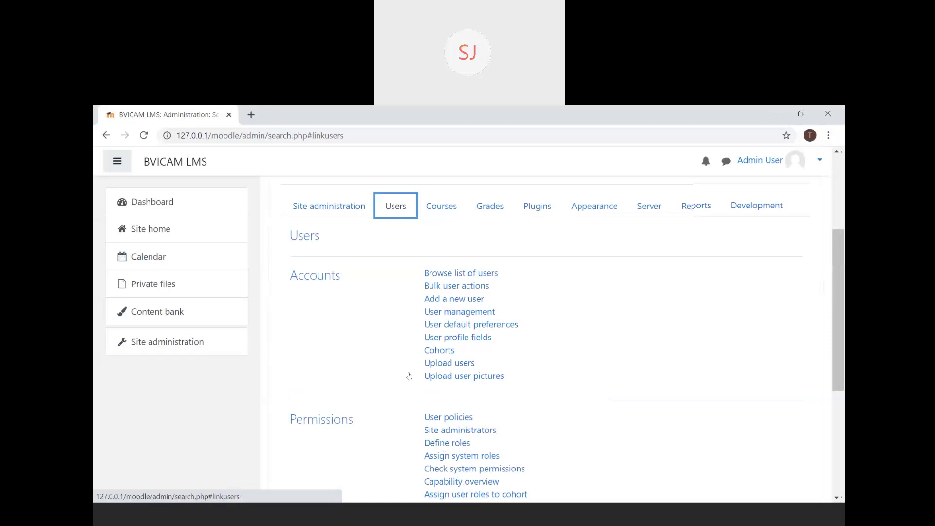
left_click(444, 355)
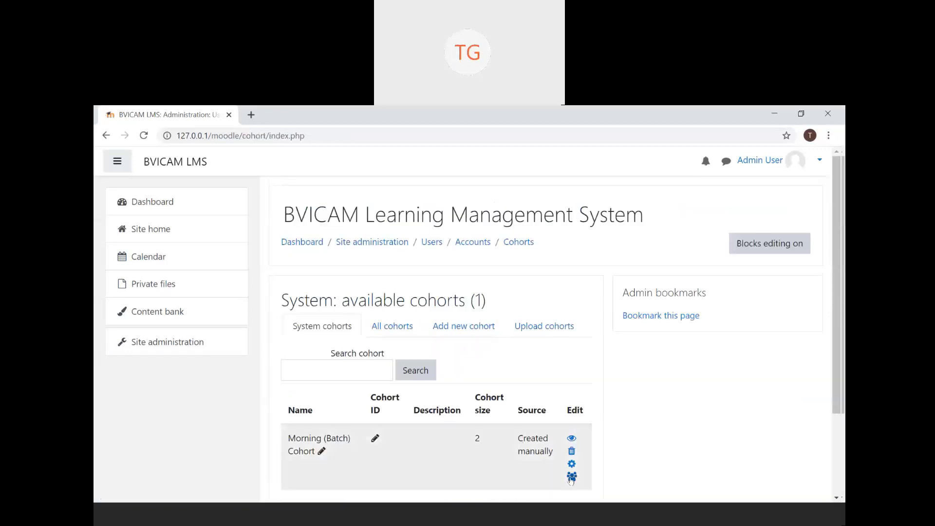
left_click(570, 478)
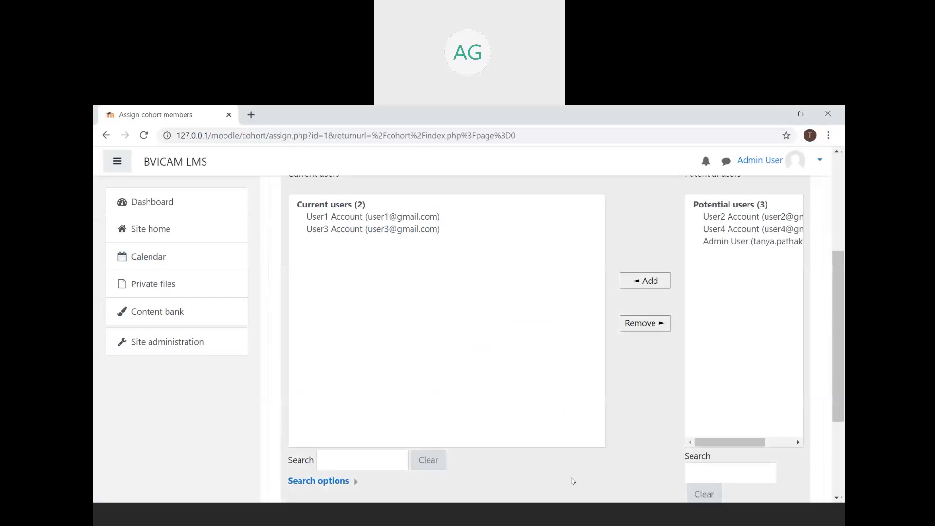
left_click(106, 135)
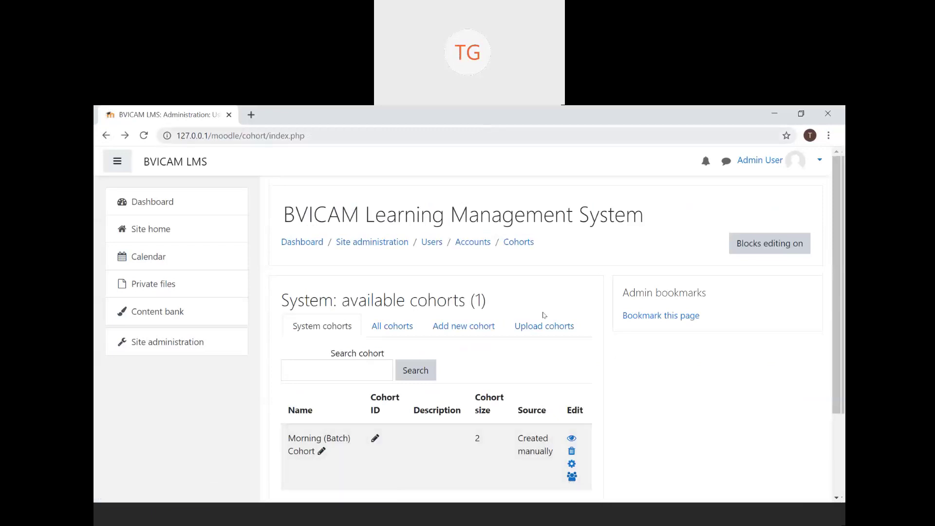
- Go to the Cohorts page via Site administration > Users
left_click(215, 343)
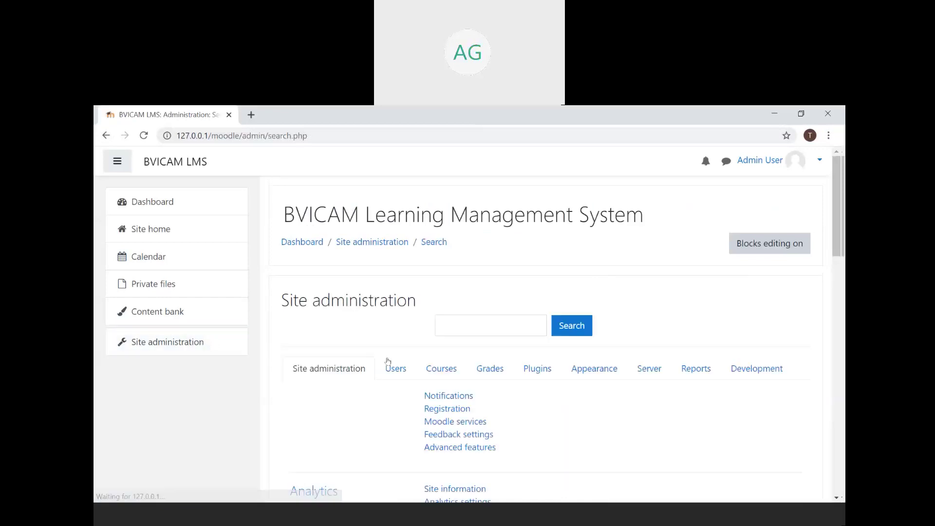
left_click(396, 369)
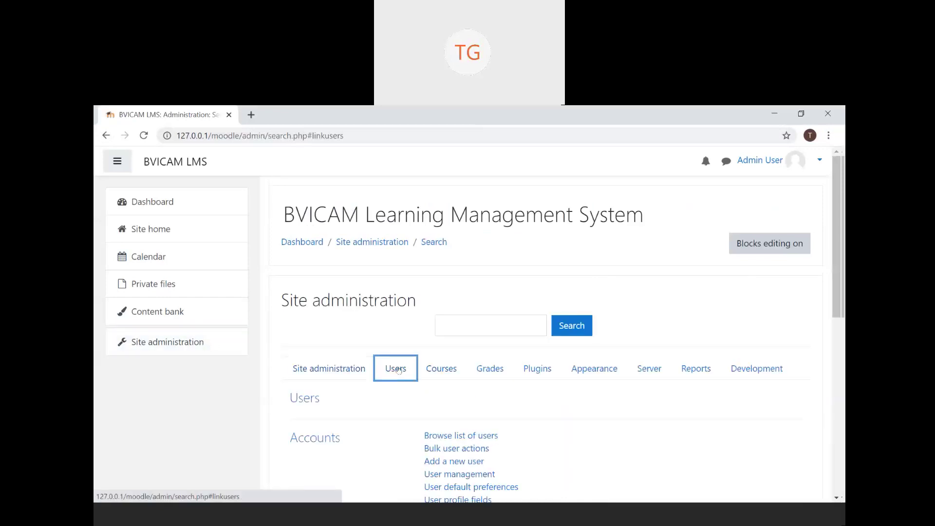
scroll(398, 370, "down", 4)
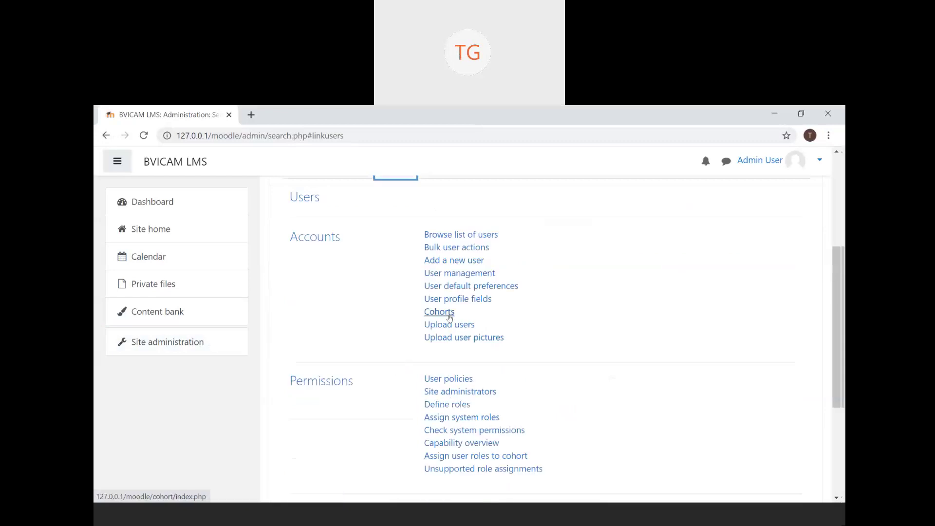
left_click(449, 316)
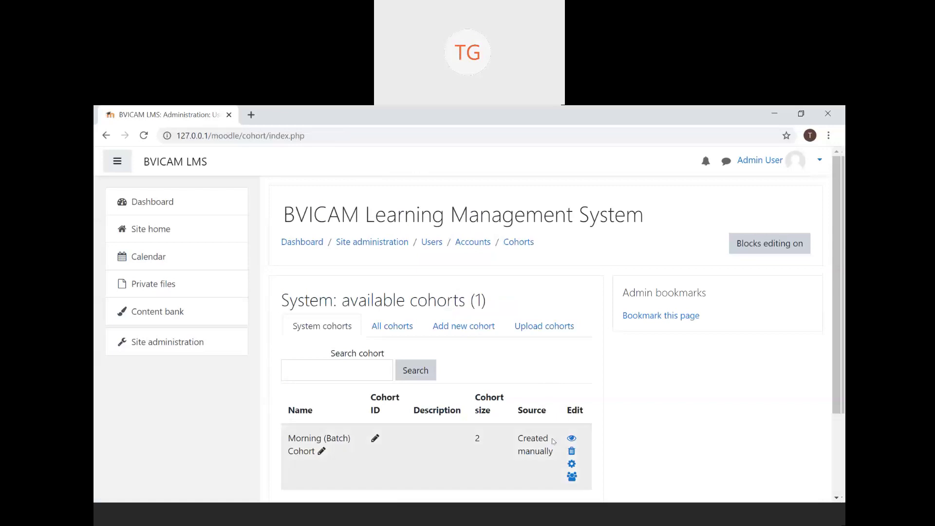
- Open Morning (Batch) Cohort's Assign members page and scroll to the user lists
left_click(571, 477)
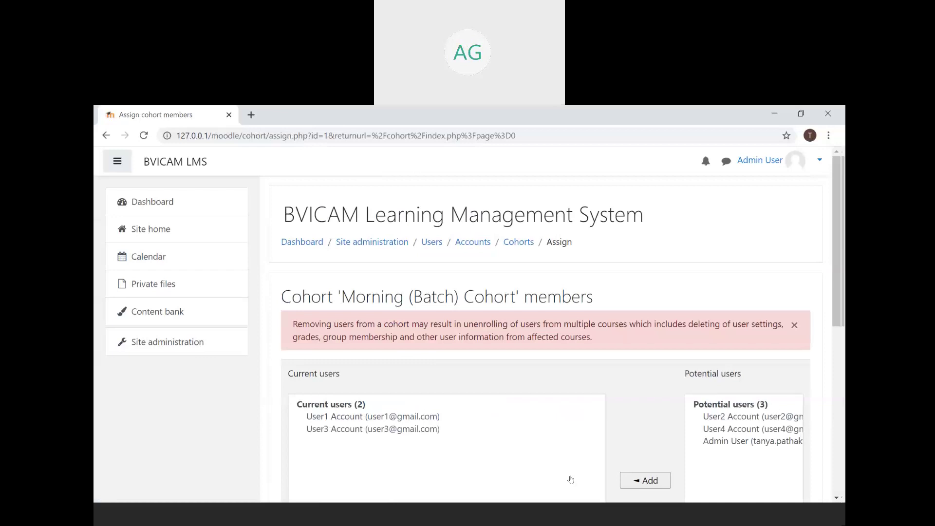
scroll(572, 480, "down", 3)
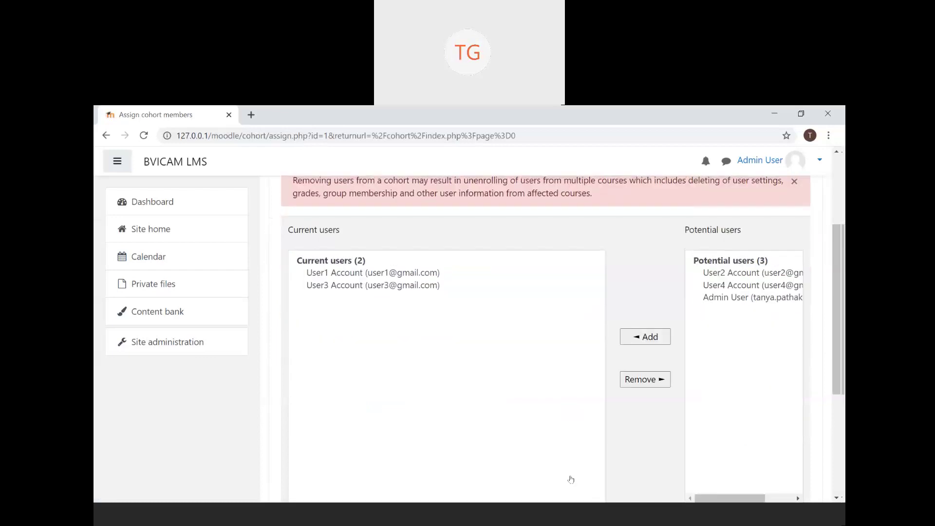
left_click(106, 136)
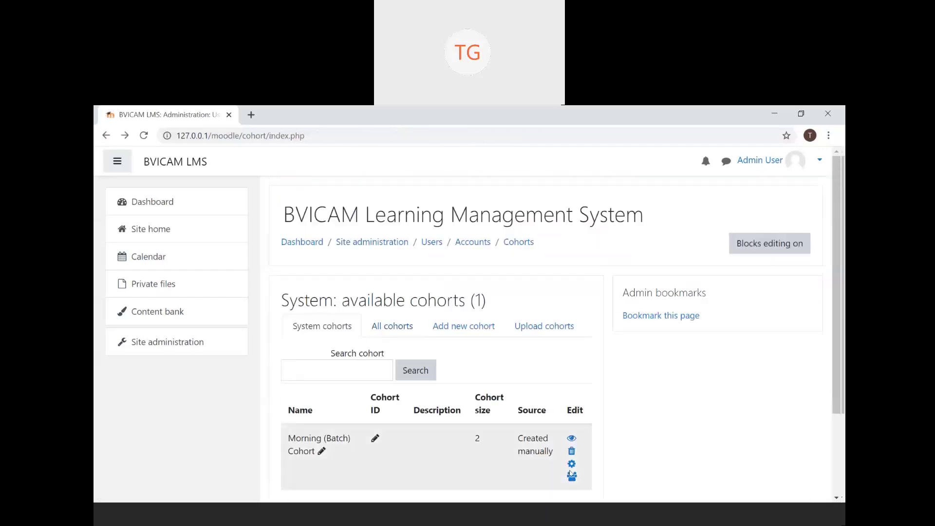
left_click(572, 476)
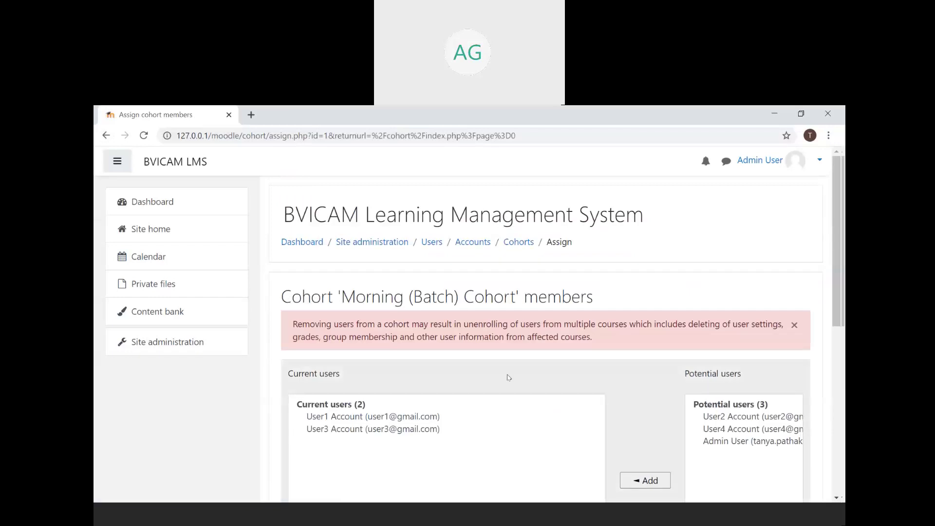
scroll(512, 382, "down", 3)
scroll(509, 378, "down", 1)
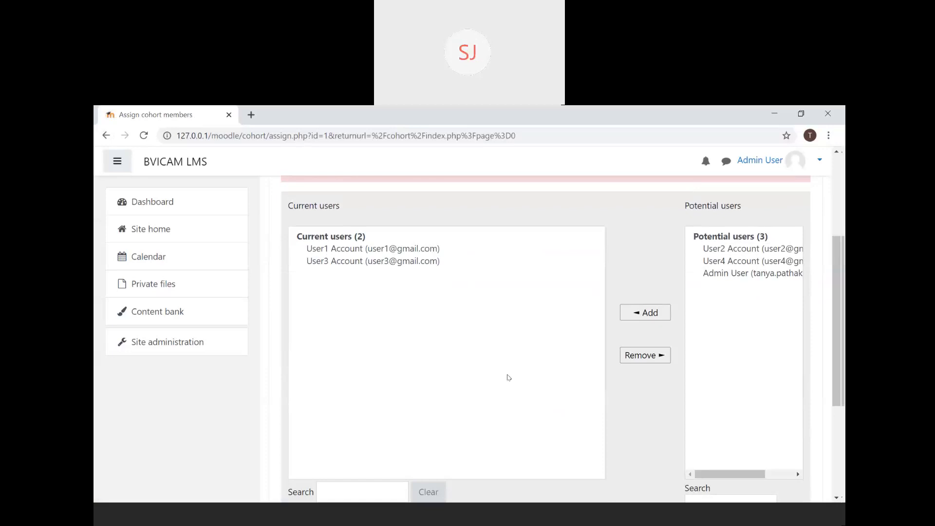
- Remove User3 Account from the cohort's current members
left_click(425, 261)
scroll(548, 351, "down", 2)
left_click(648, 263)
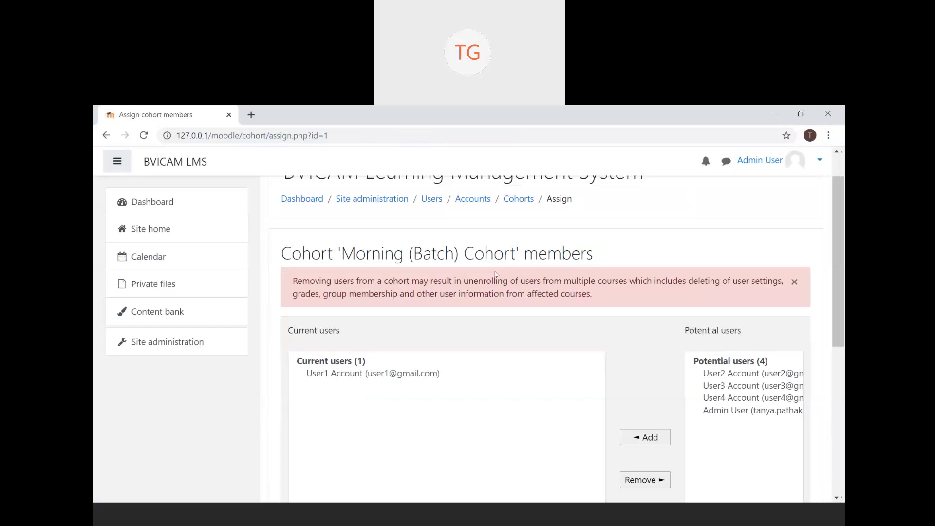
scroll(495, 275, "down", 2)
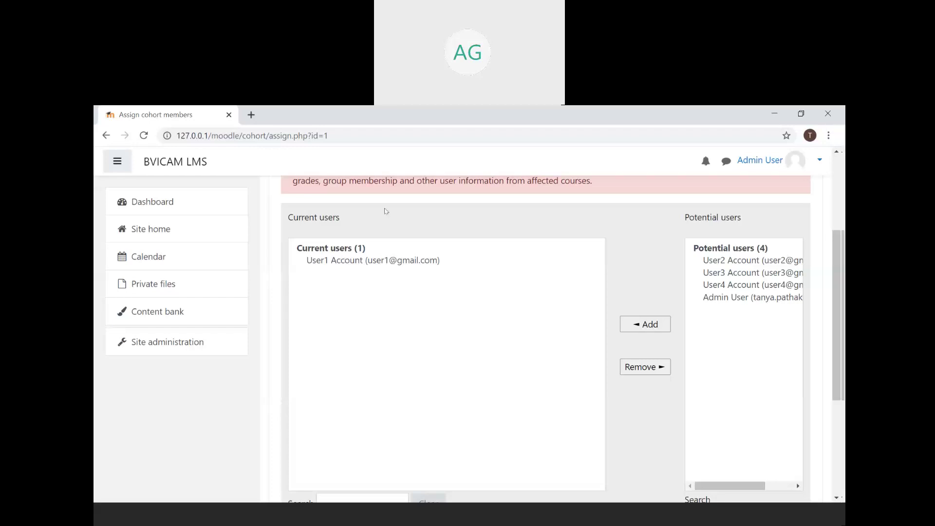
- Go back twice to the System cohorts list
left_click(104, 135)
left_click(106, 135)
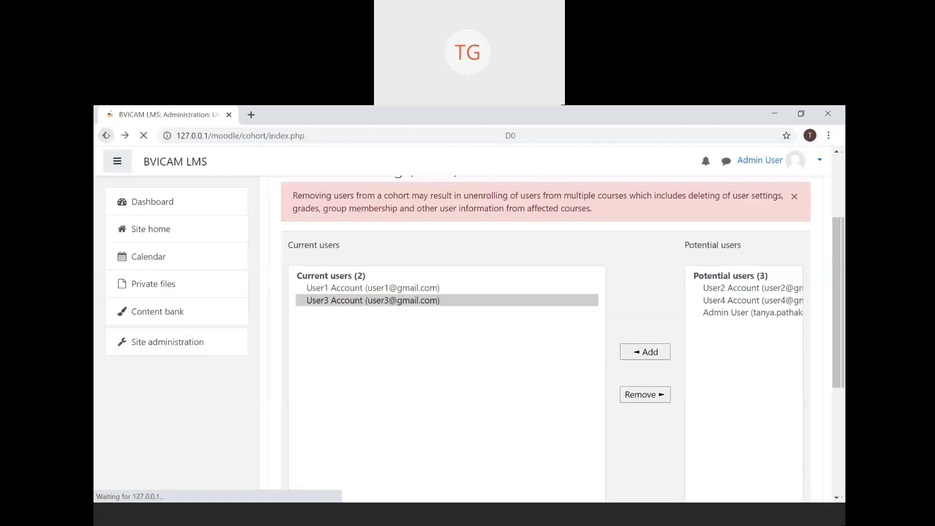
right_click(508, 471)
key("Escape")
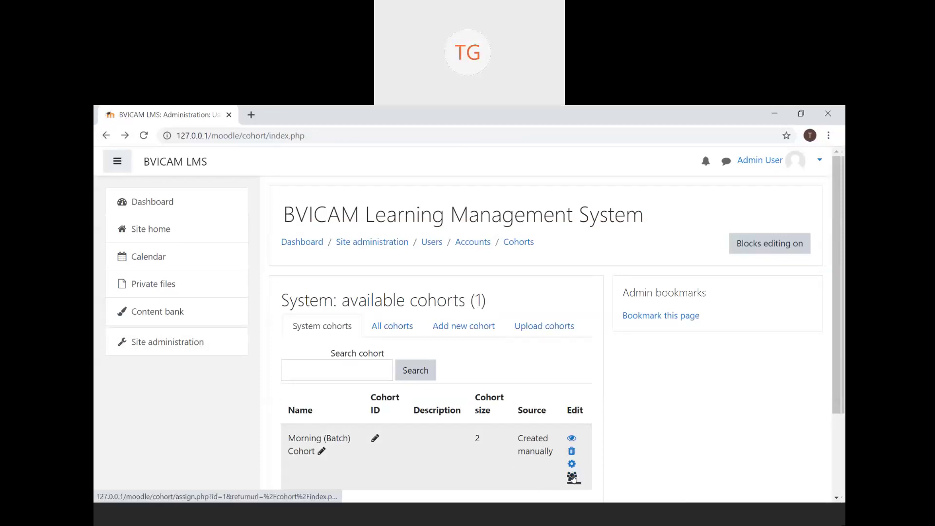
- Reopen the cohort's member page, add User2 Account, and go back to the earlier view
left_click(573, 478)
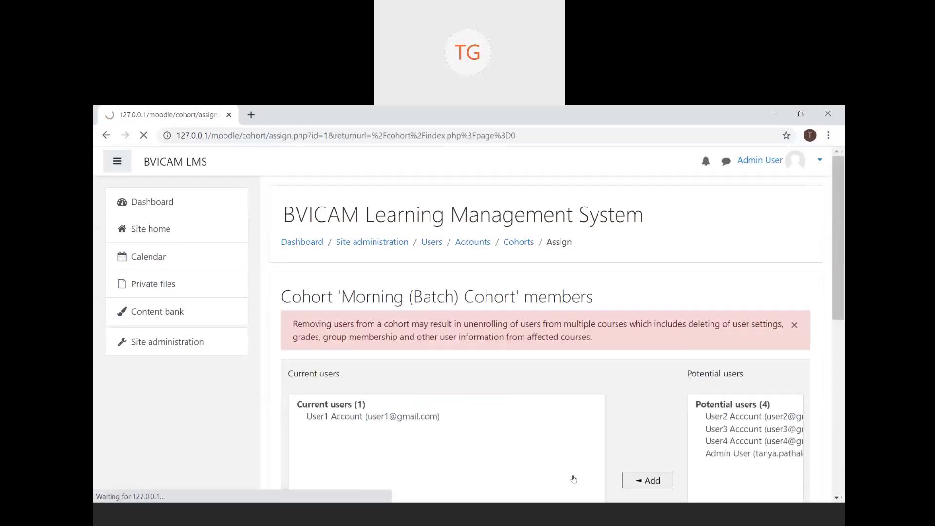
scroll(546, 277, "down", 4)
scroll(546, 277, "up", 1)
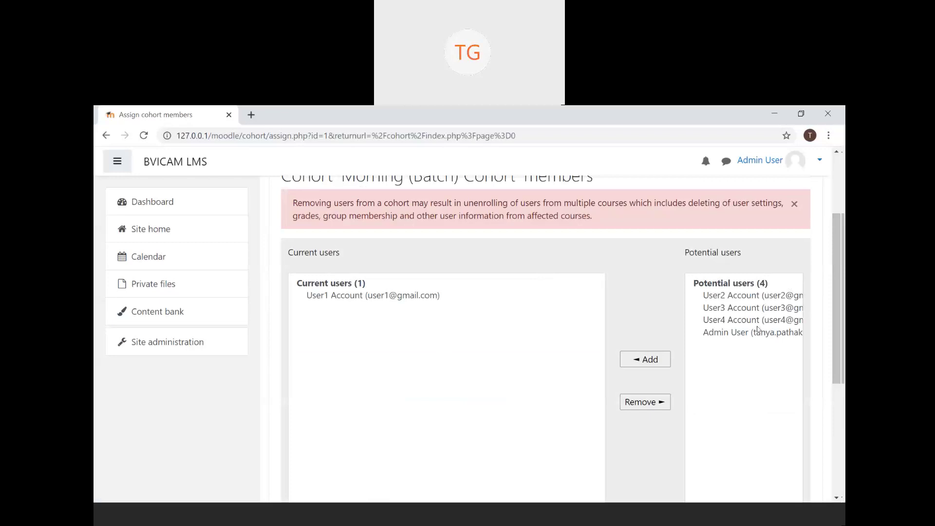
scroll(758, 329, "down", 1)
left_click(758, 330)
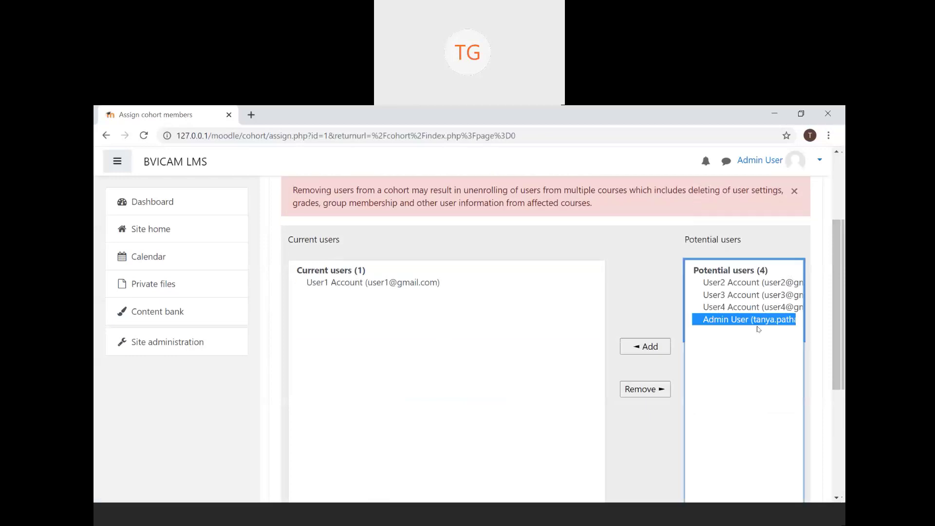
left_click(779, 282)
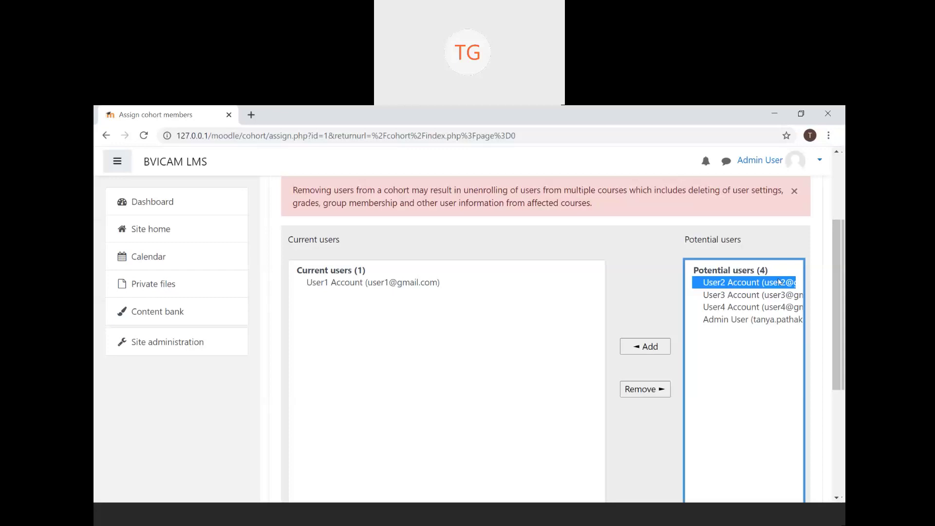
left_click(658, 348)
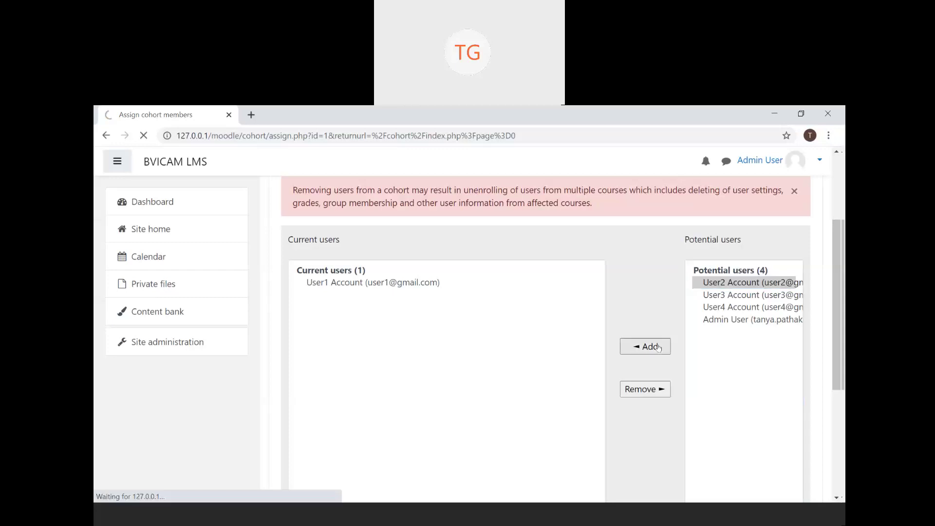
scroll(658, 348, "down", 3)
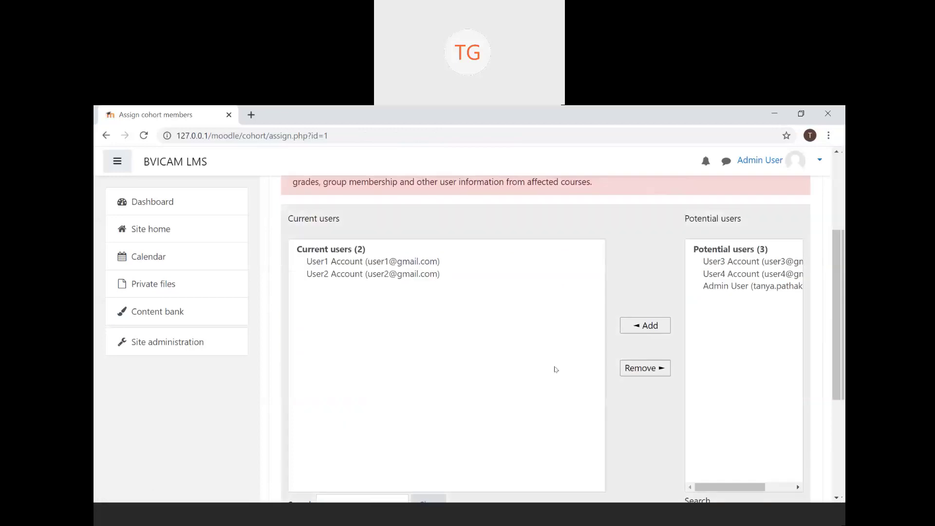
left_click(105, 136)
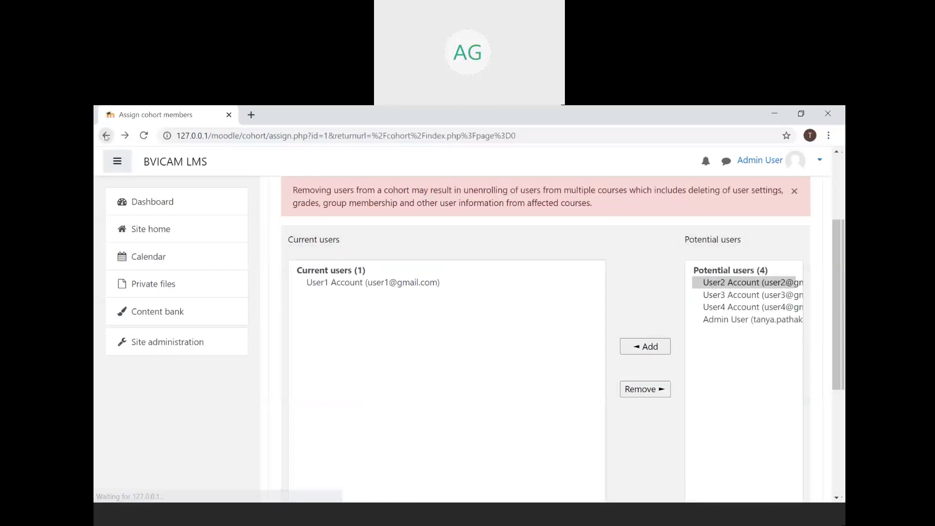
- Return via Site administration > Users > Cohorts and open Morning (Batch) Cohort's member assignment
left_click(106, 135)
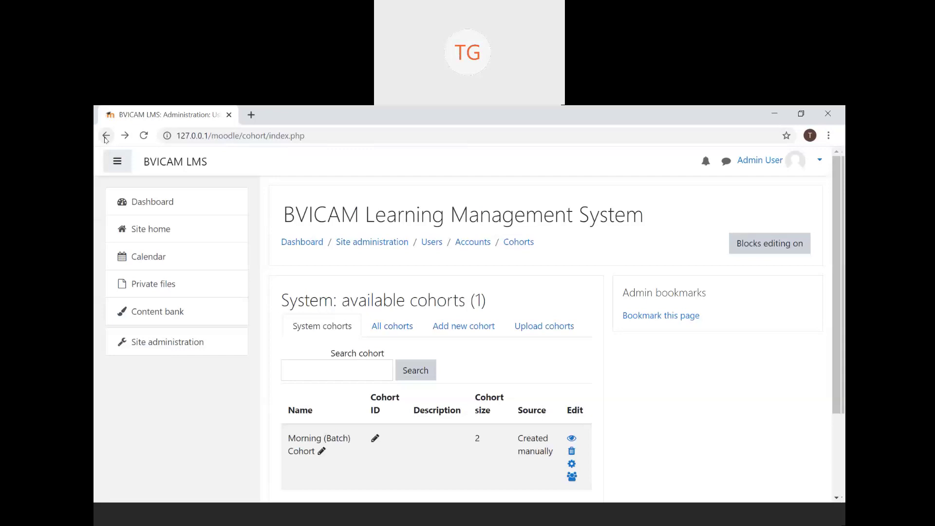
left_click(106, 136)
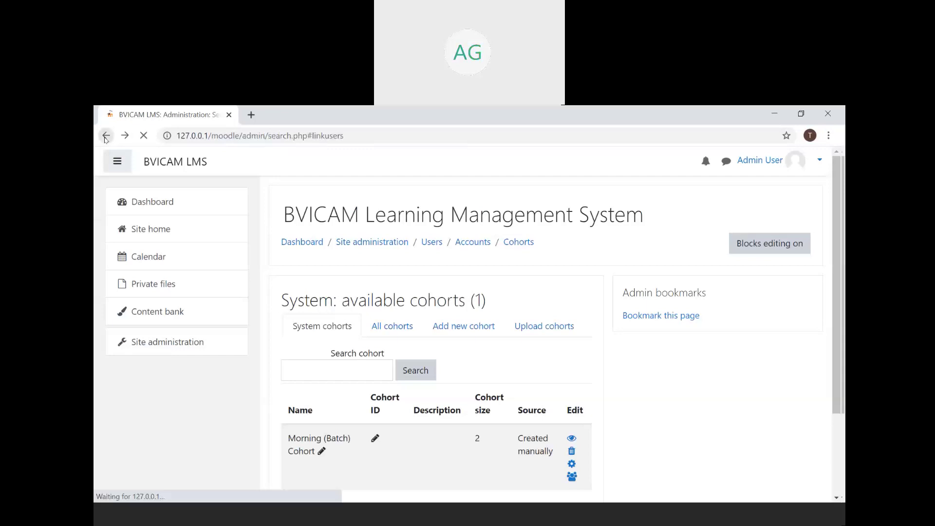
left_click(170, 346)
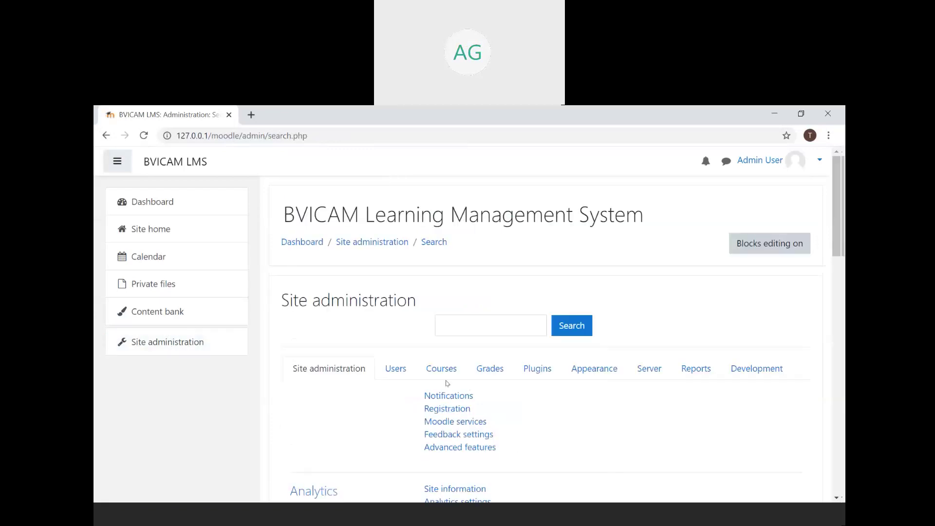
left_click(386, 372)
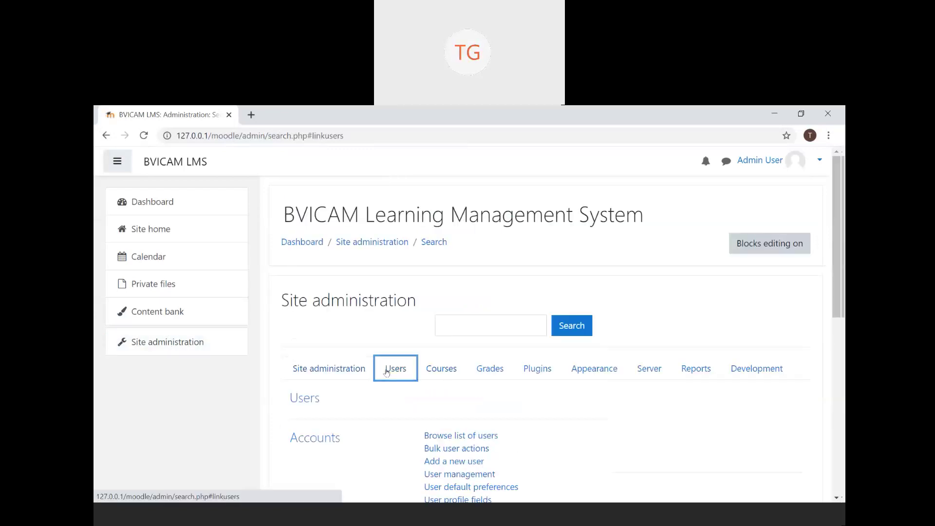
scroll(386, 372, "down", 2)
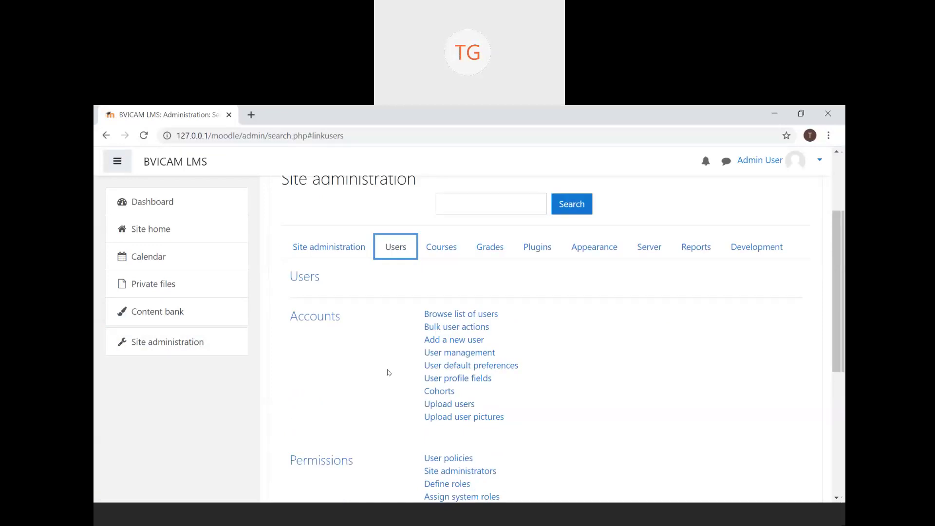
left_click(444, 392)
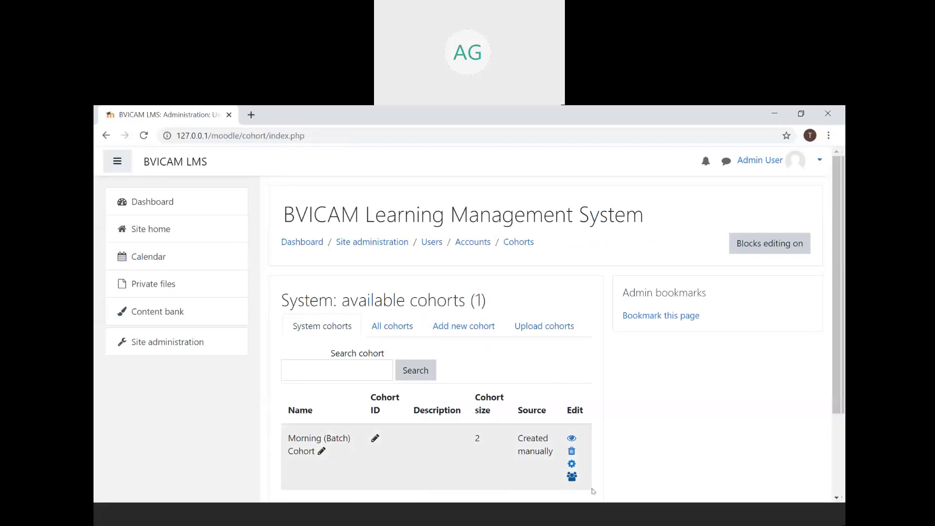
left_click(572, 478)
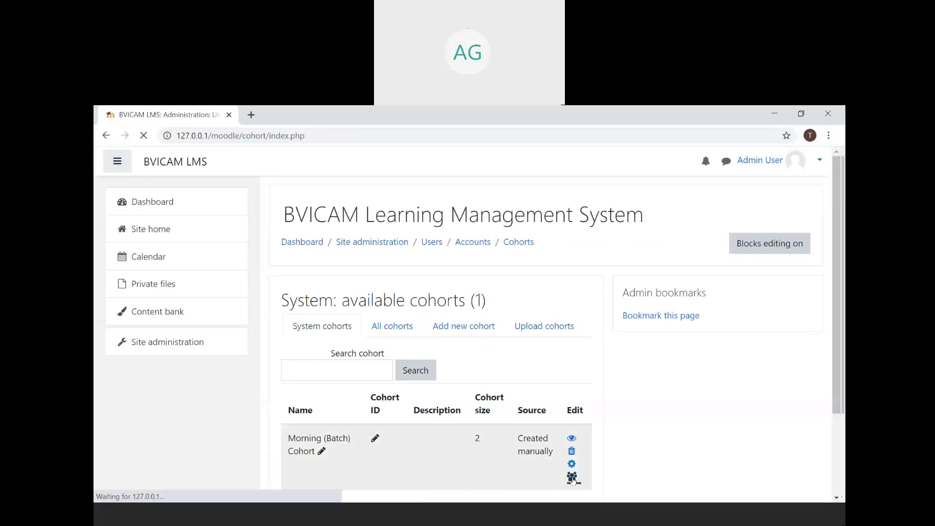
- Add User4 Account, giving the cohort members User1, User2 and User4 Account
scroll(573, 480, "down", 3)
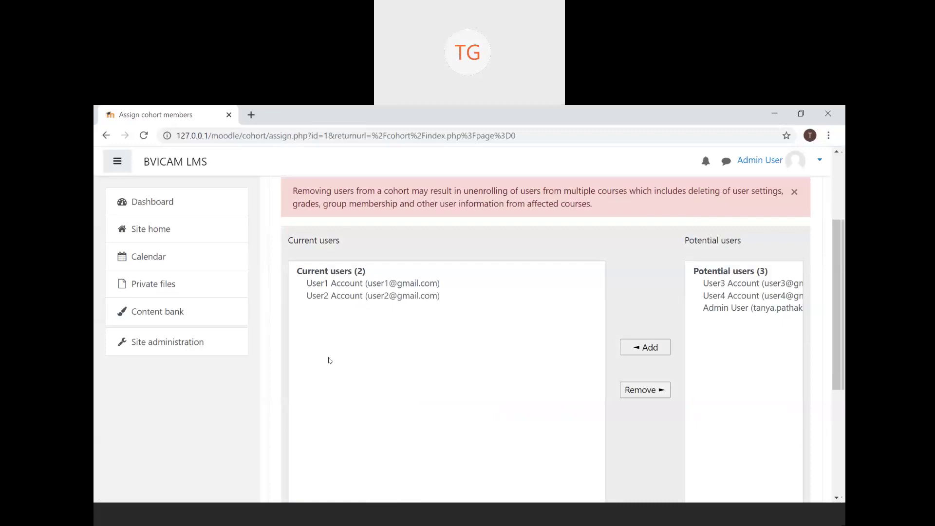
scroll(330, 360, "down", 1)
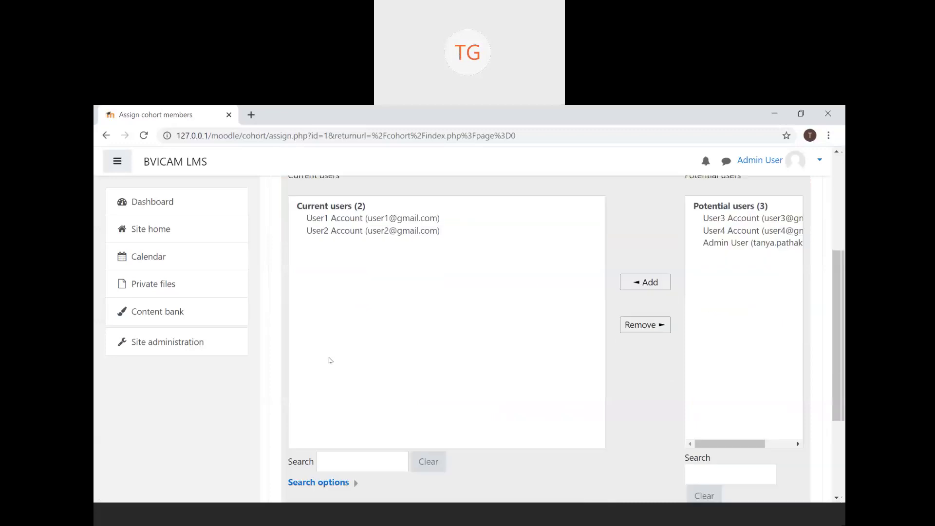
left_click(406, 230)
left_click(743, 231)
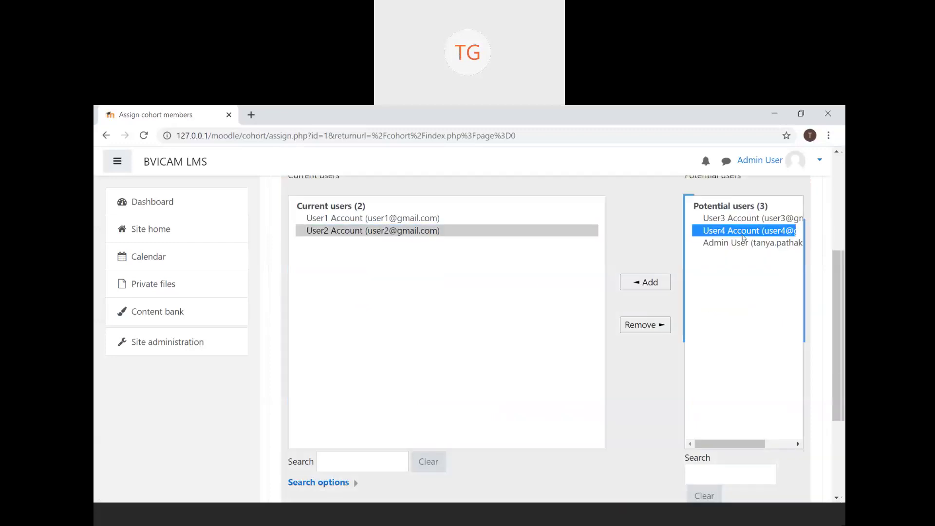
left_click(658, 283)
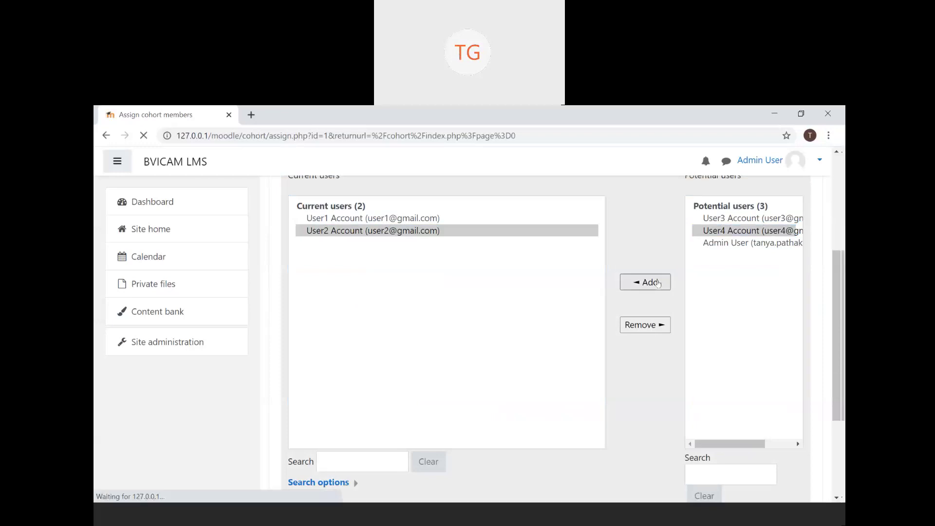
scroll(501, 383, "down", 1)
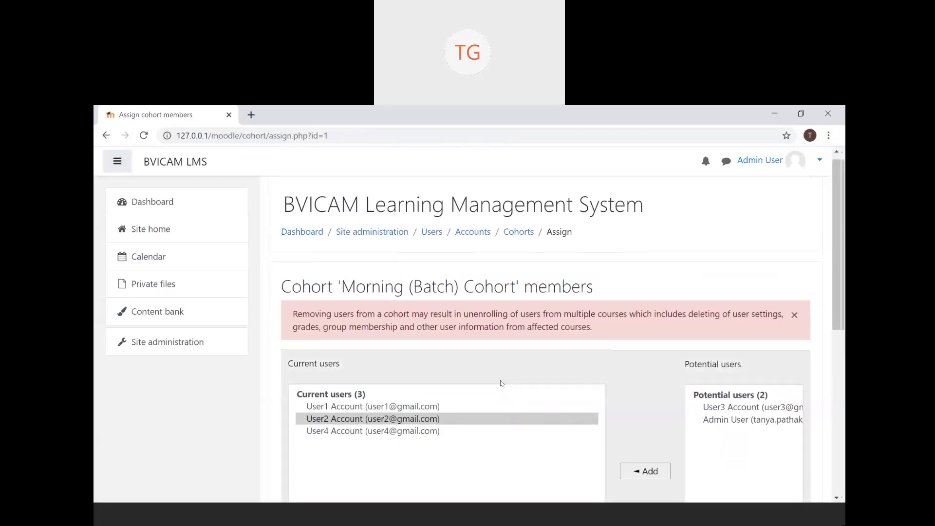
left_click(501, 384)
scroll(501, 384, "down", 1)
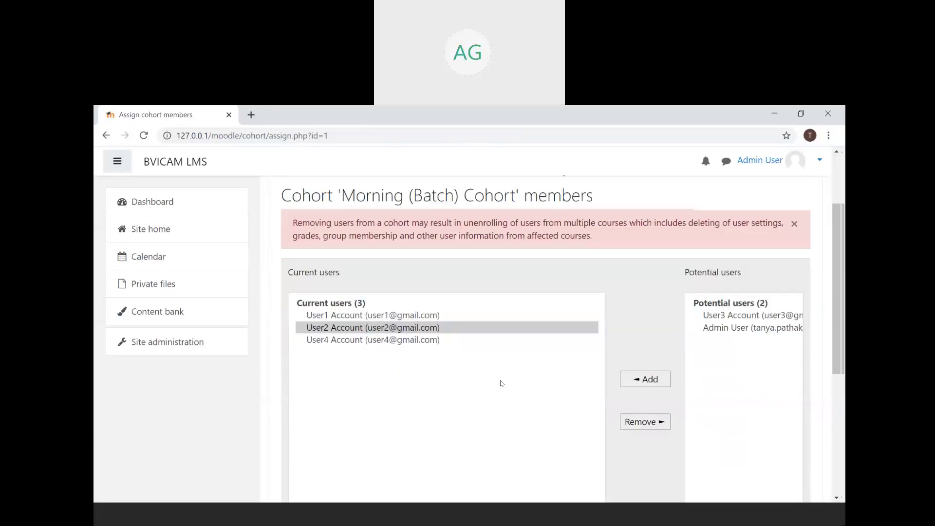
scroll(501, 383, "down", 1)
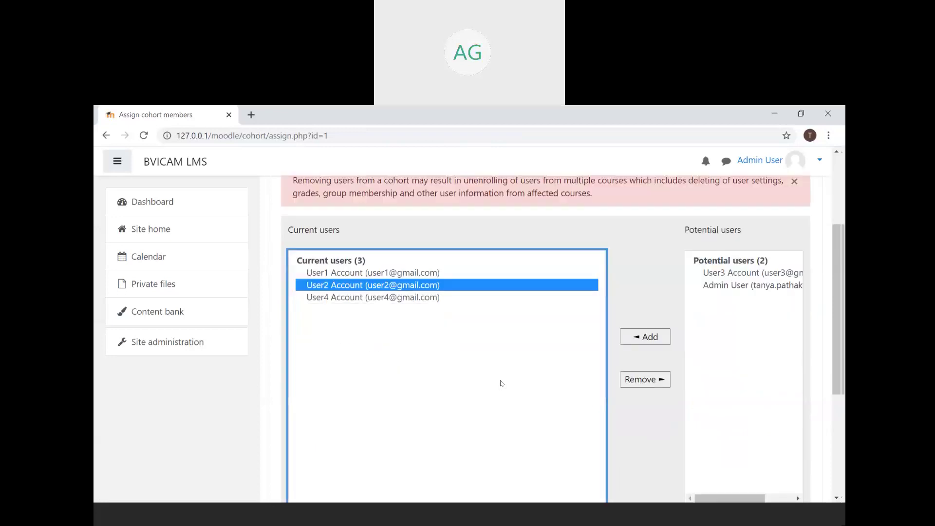
scroll(501, 383, "down", 4)
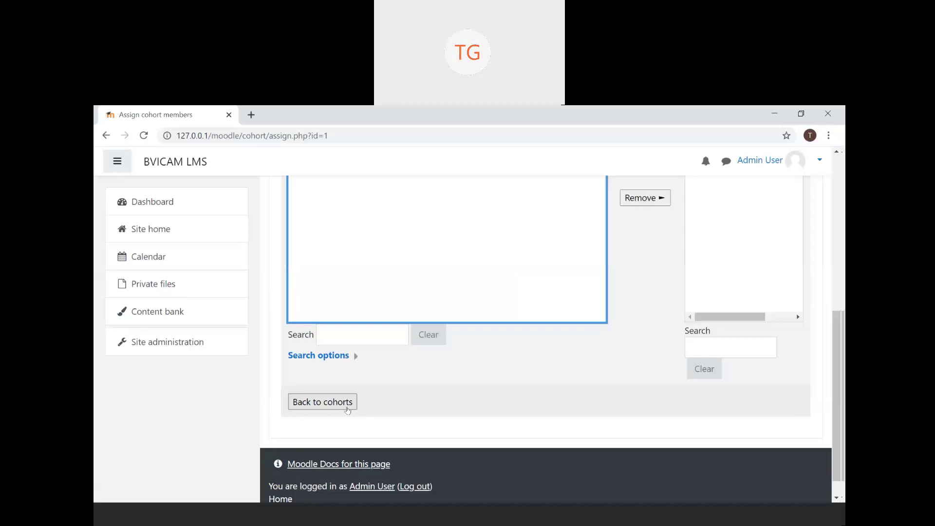
- Return to the cohorts list and reopen member assignment for Morning (Batch) Cohort
left_click(348, 410)
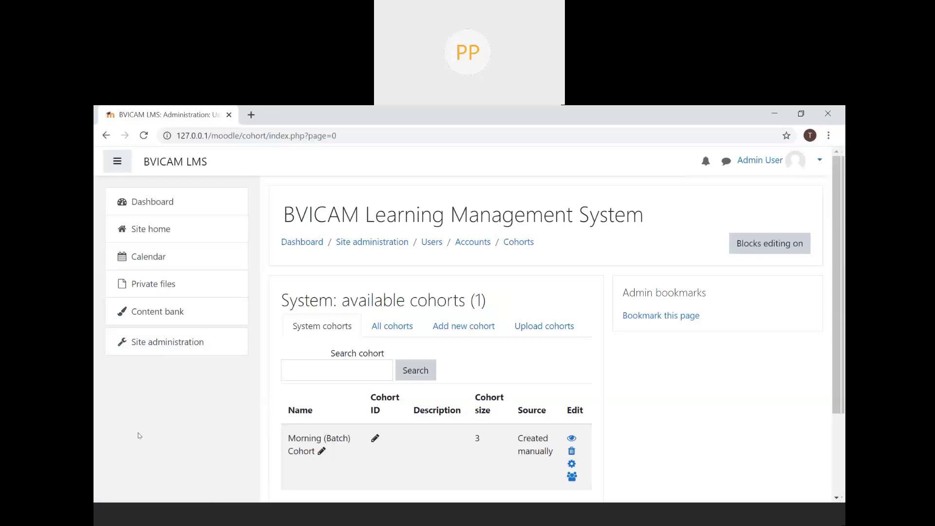
left_click(573, 477)
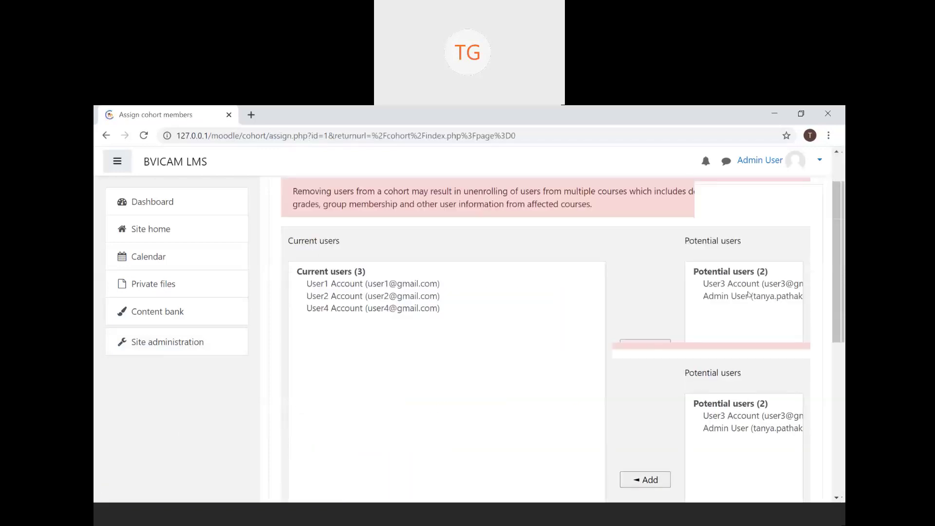
- Practise Ctrl-selecting User3 Account and Admin User in Potential users without adding them
left_click(766, 261)
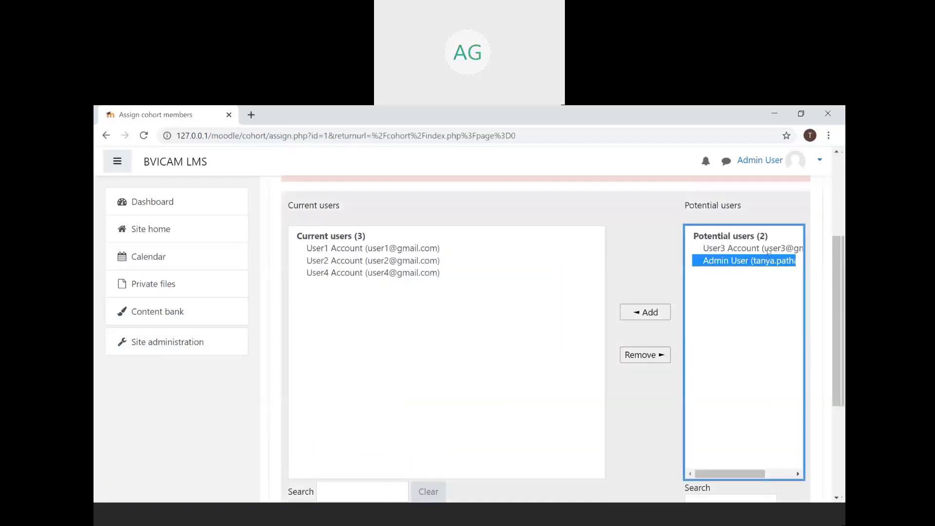
left_click(768, 249, "ctrl")
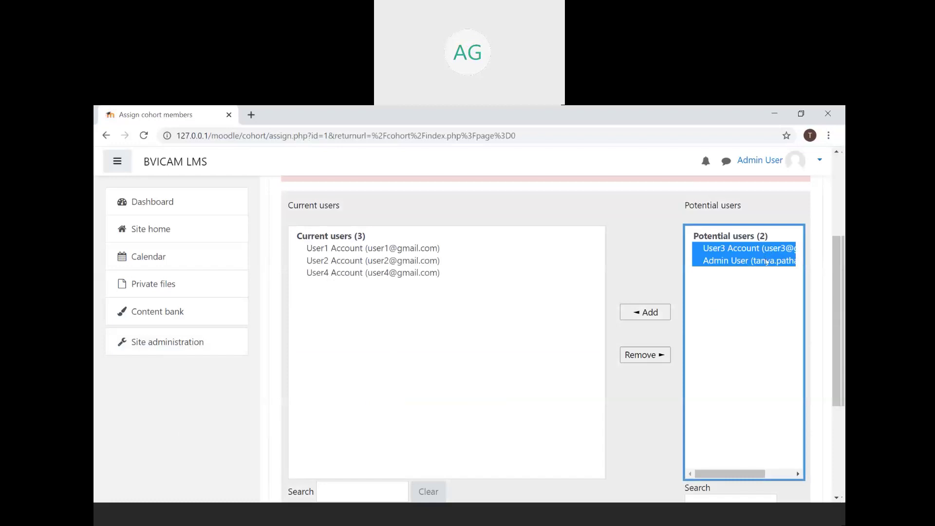
left_click(767, 262)
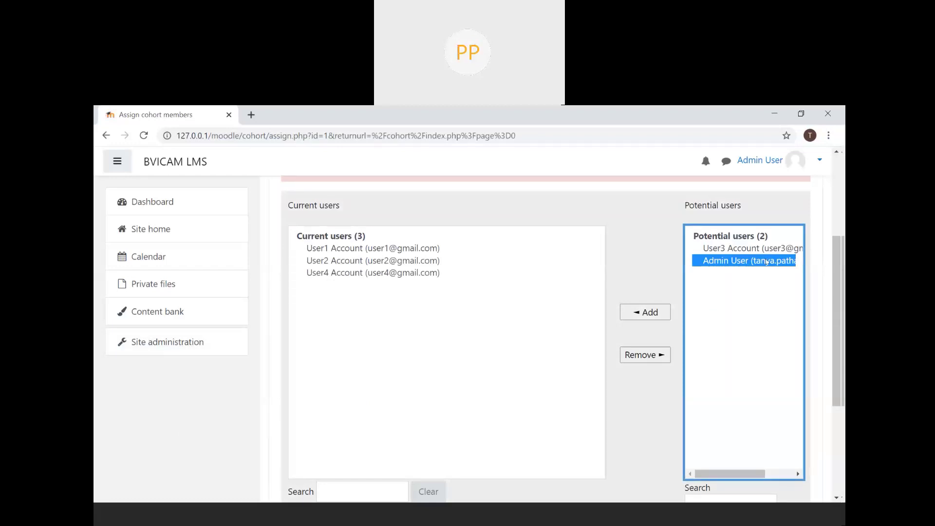
left_click(779, 248, "ctrl")
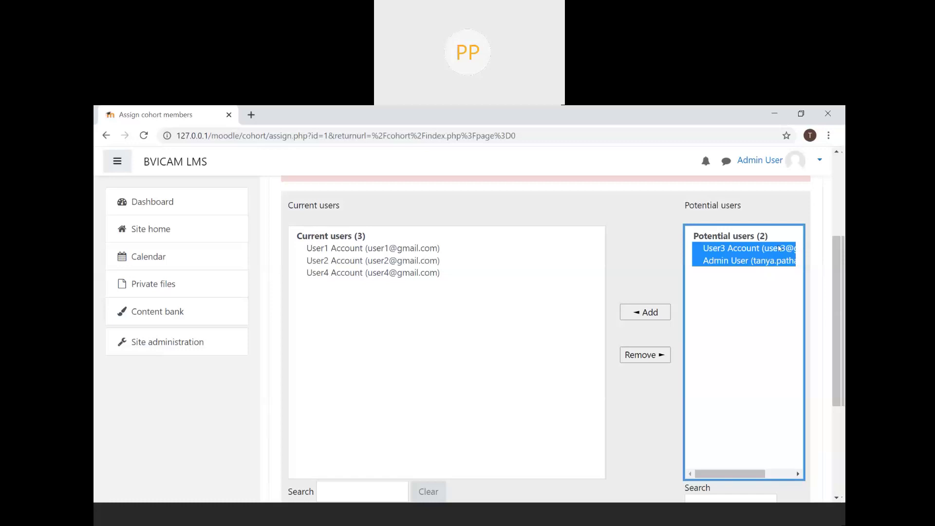
left_click(778, 249)
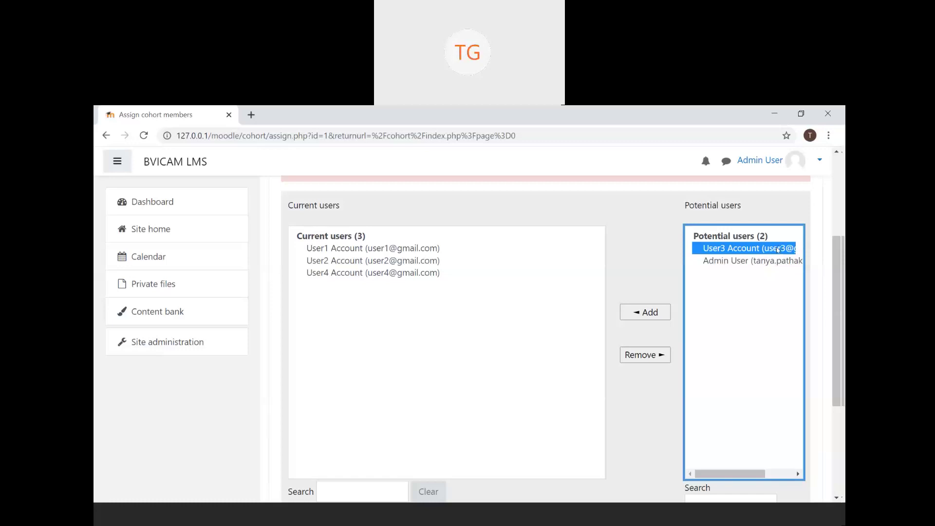
left_click(778, 249)
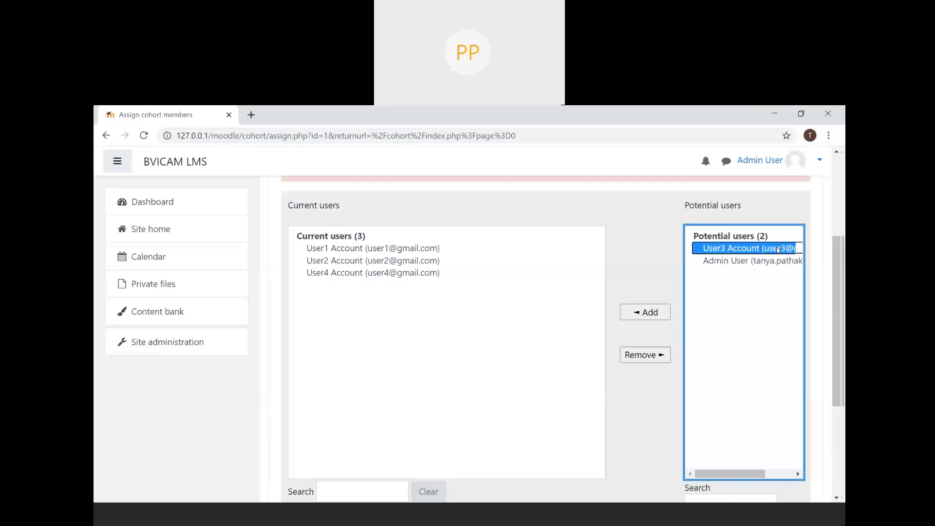
left_click(764, 261, "ctrl")
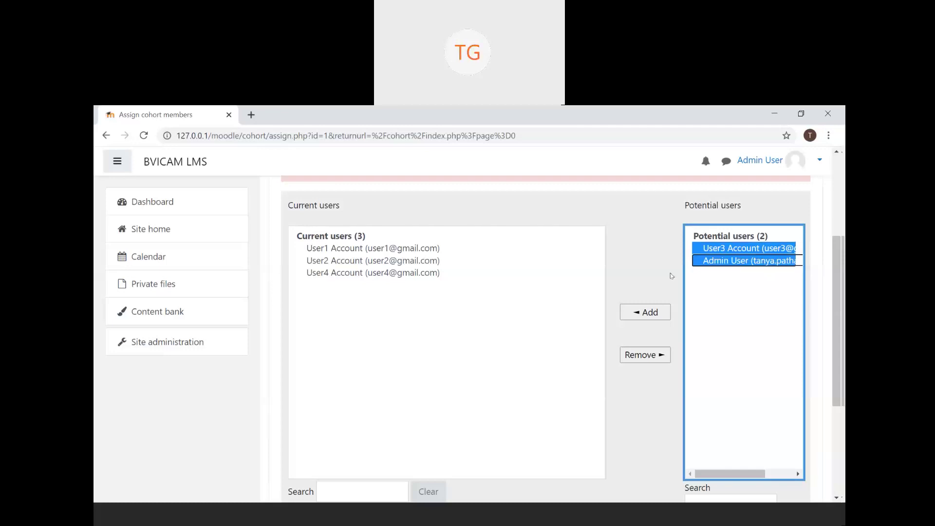
left_click(655, 243)
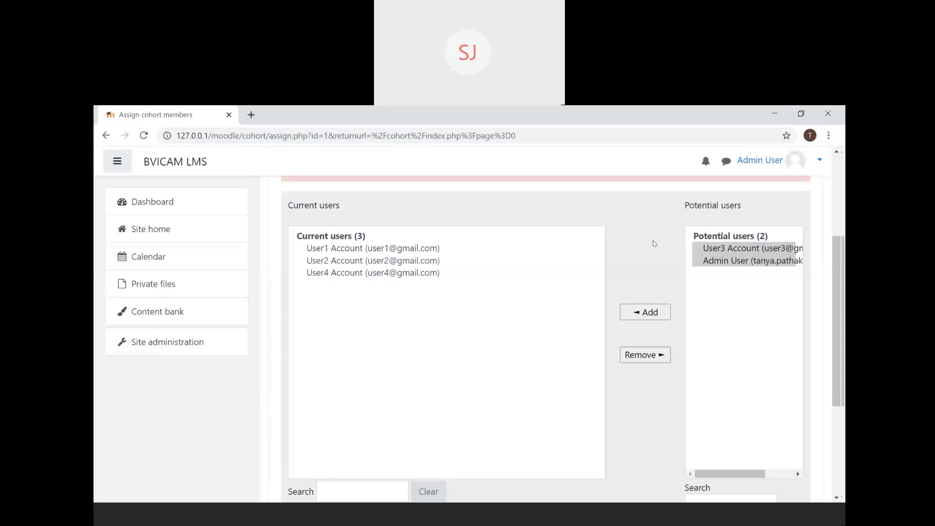
scroll(655, 244, "up", 3)
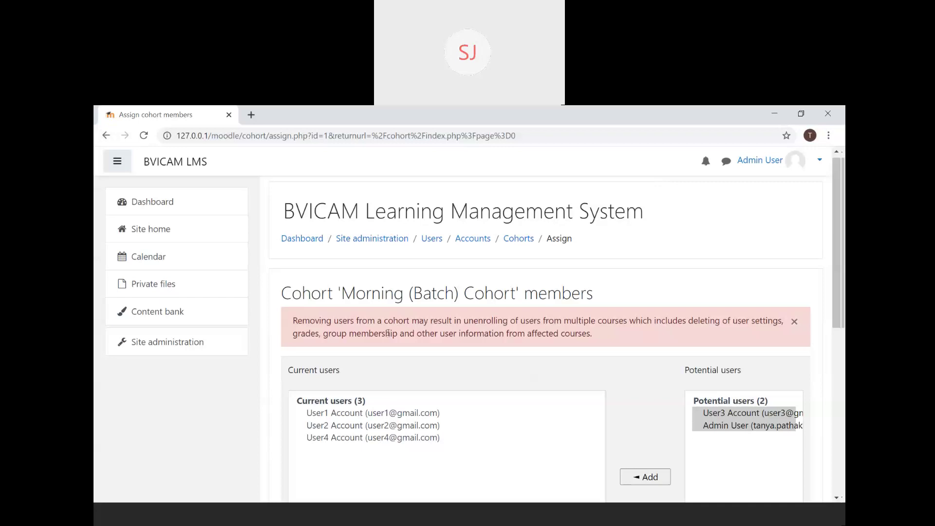
- Go to Site administration and show the Users category's Accounts links
left_click(106, 136)
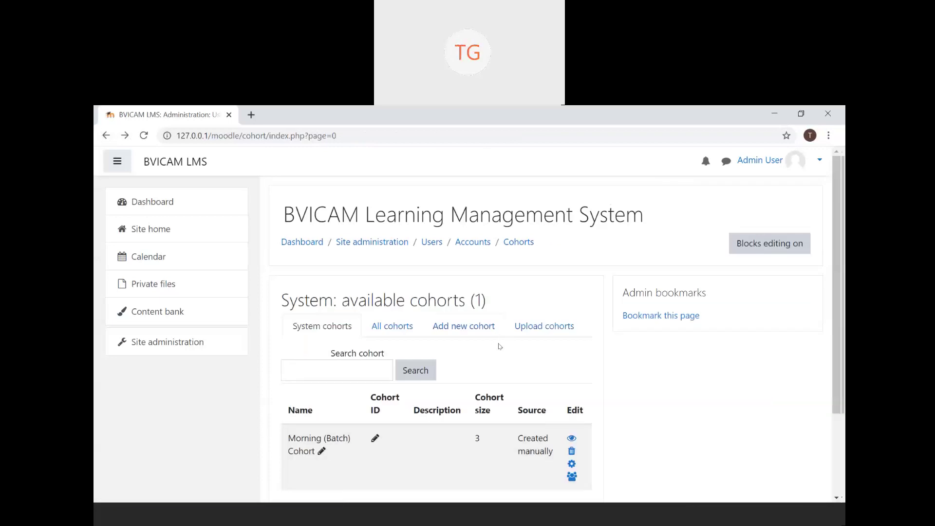
left_click(178, 349)
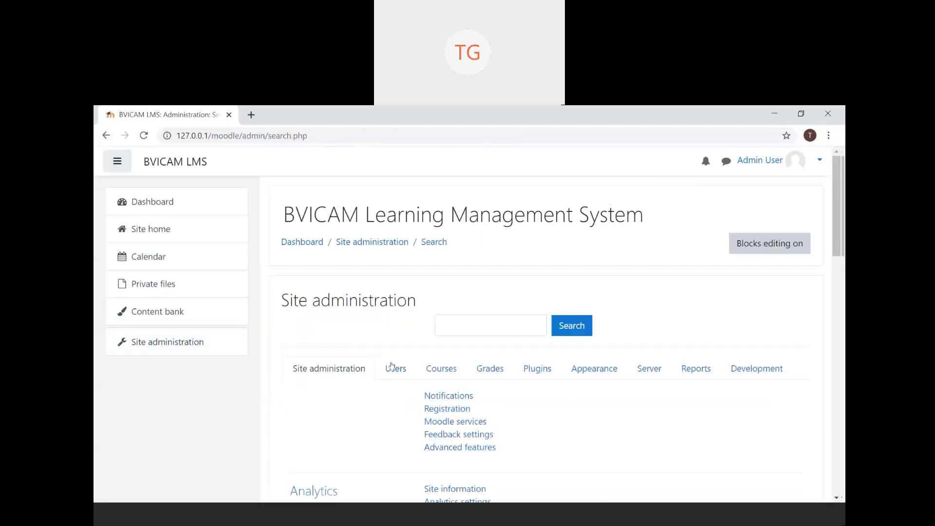
left_click(404, 370)
scroll(406, 371, "down", 4)
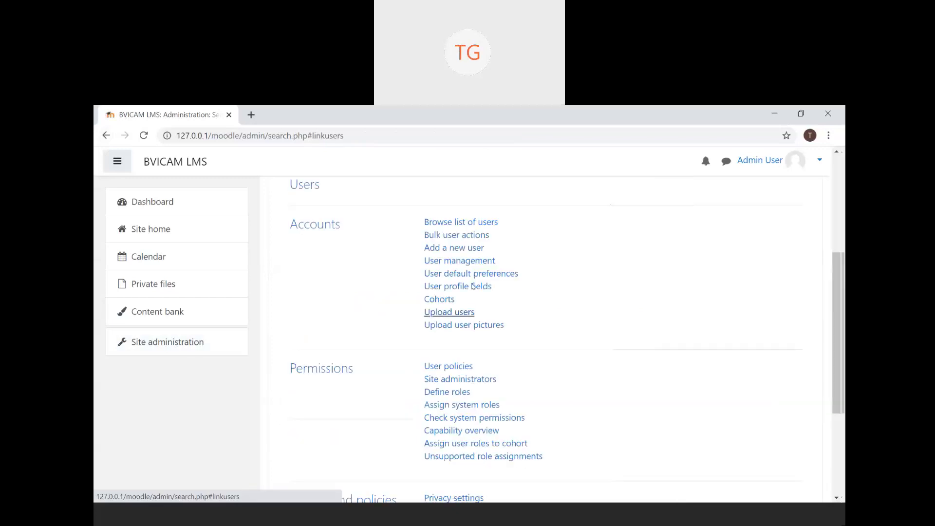
- Open Bulk user actions, pick User2 Account in All users, and submit the form
left_click(456, 235)
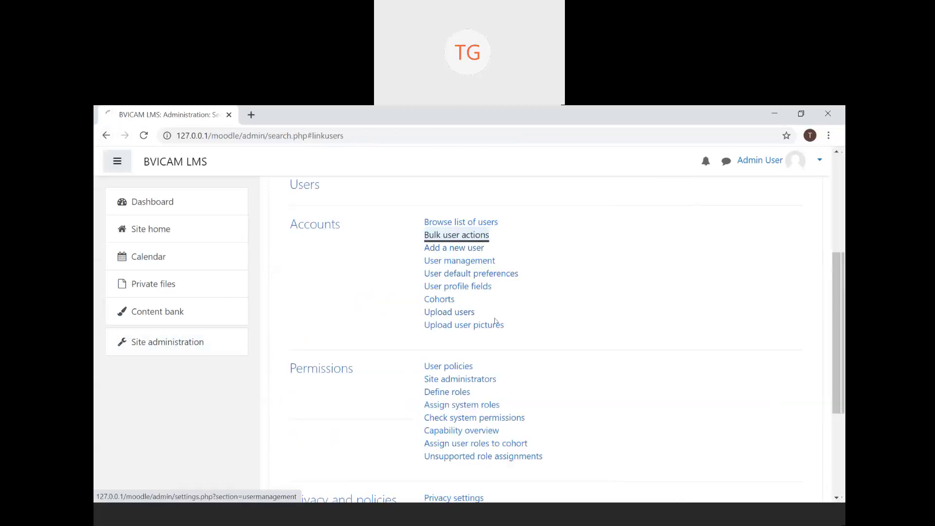
left_click(431, 467)
scroll(431, 466, "down", 2)
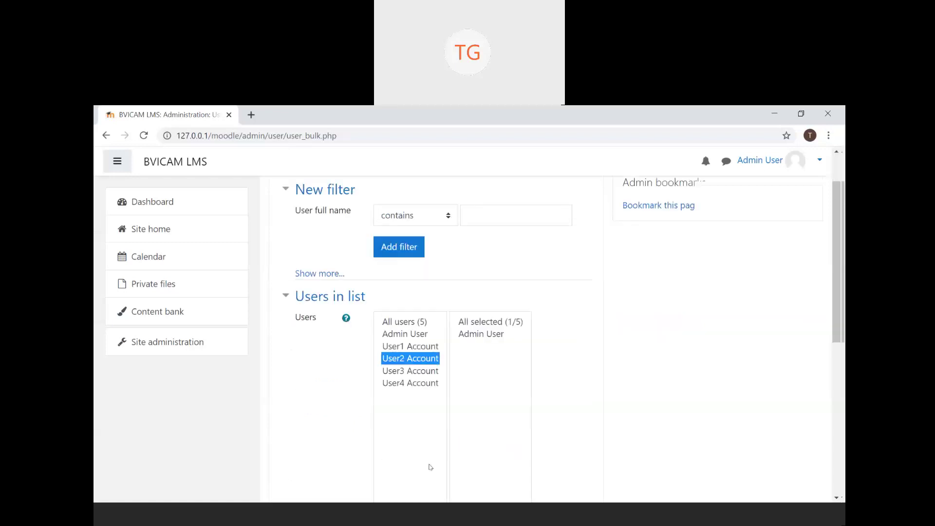
scroll(500, 381, "down", 5)
left_click(500, 381)
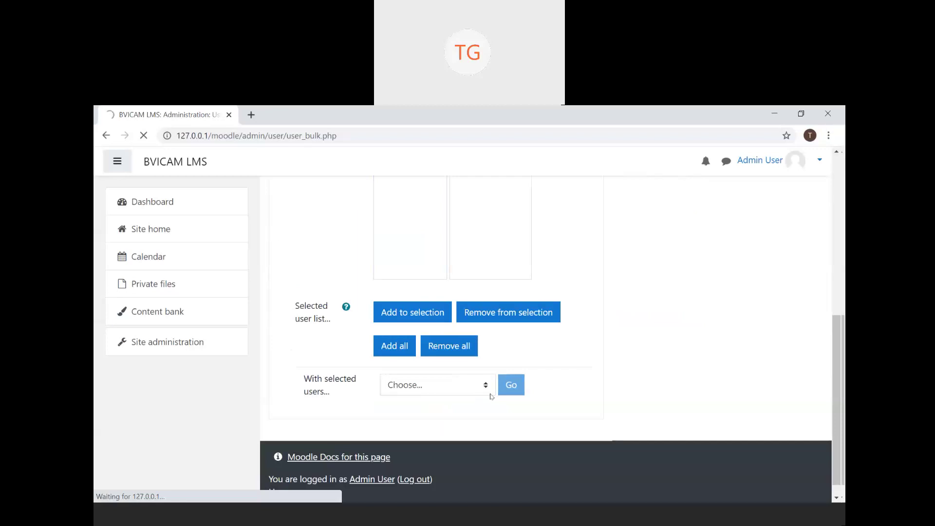
scroll(490, 404, "down", 1)
- Review the 'With selected users' action options, then pick User4 Account in All users
left_click(486, 465)
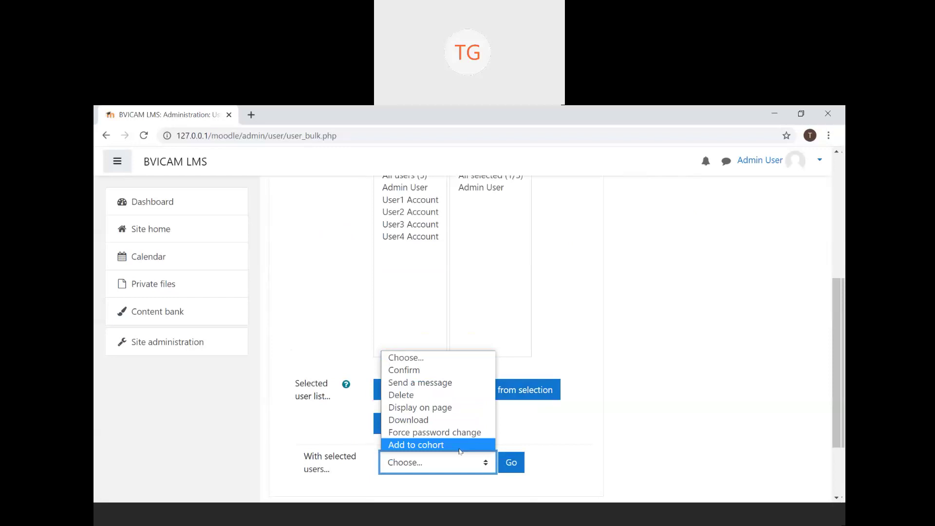
left_click(401, 242)
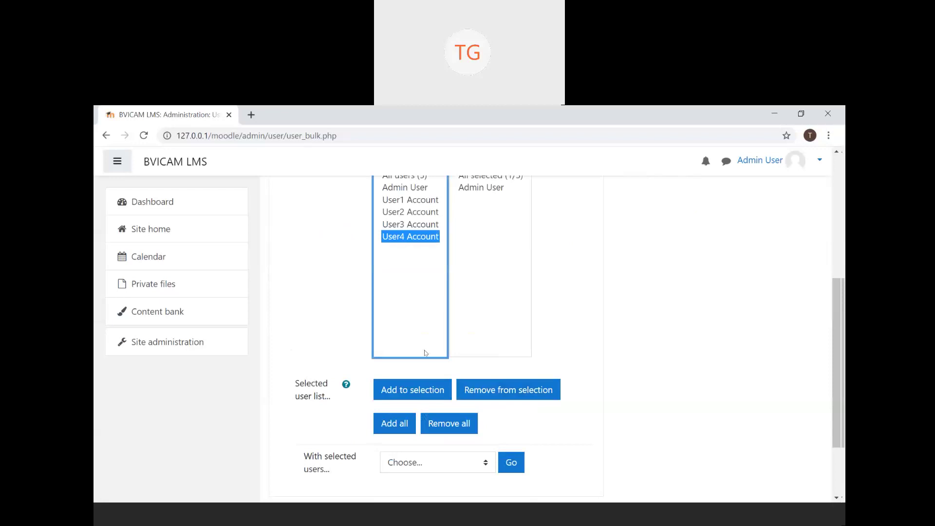
left_click(402, 430)
- Multi-select User3, User4 and User2 Account together in the All users list
scroll(516, 249, "up", 1)
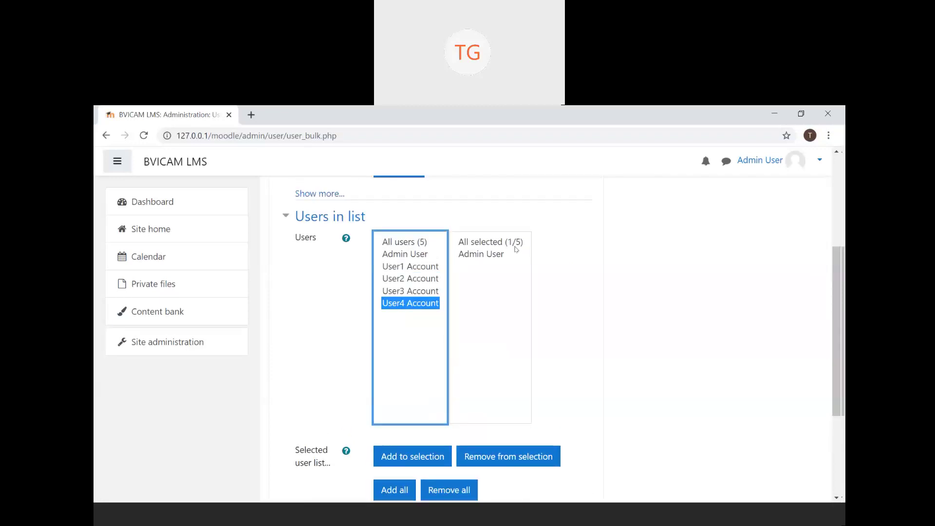
left_click(406, 292)
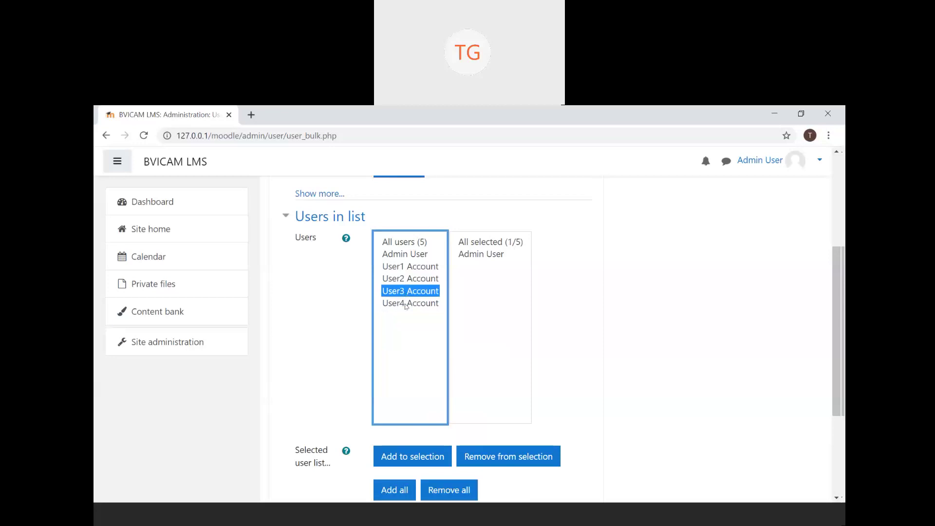
left_click(406, 304, "ctrl")
left_click(431, 280, "ctrl")
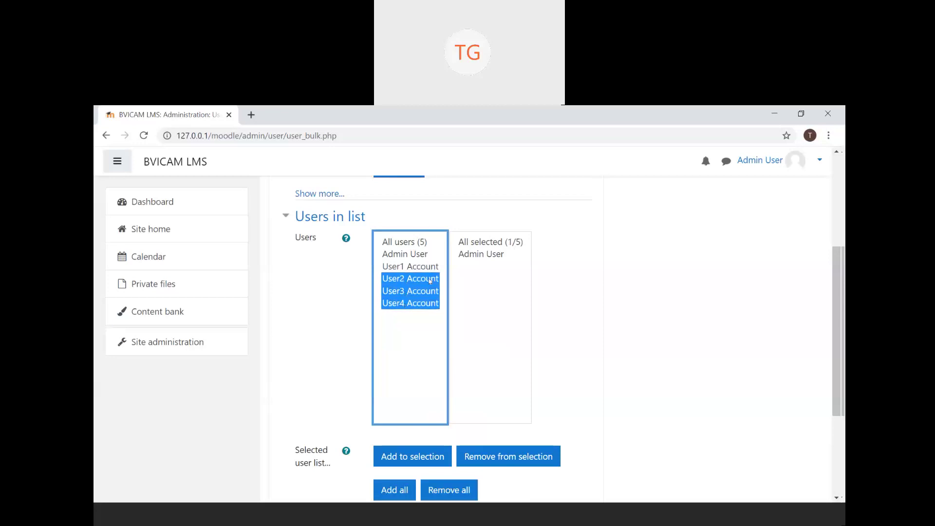
left_click(304, 314)
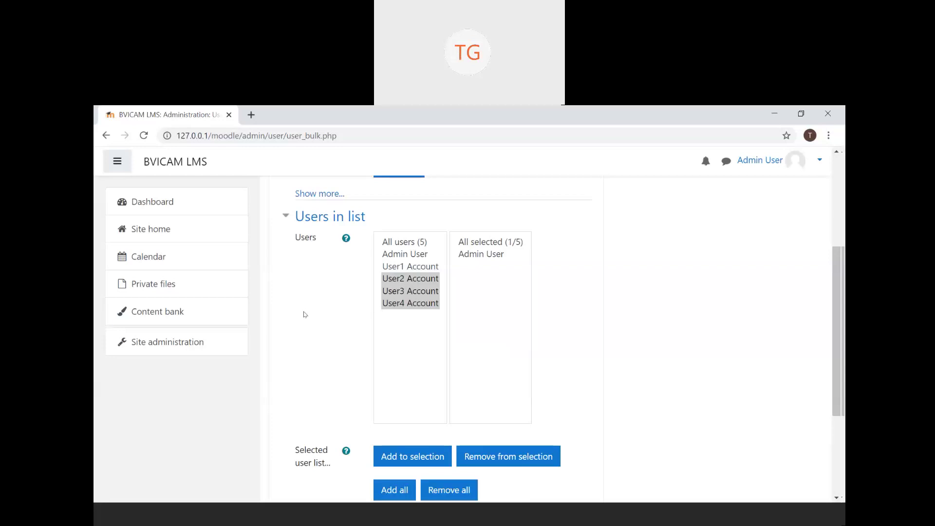
- Ctrl-click User1, User2, Admin User and User3 together in the All users list
left_click(404, 334)
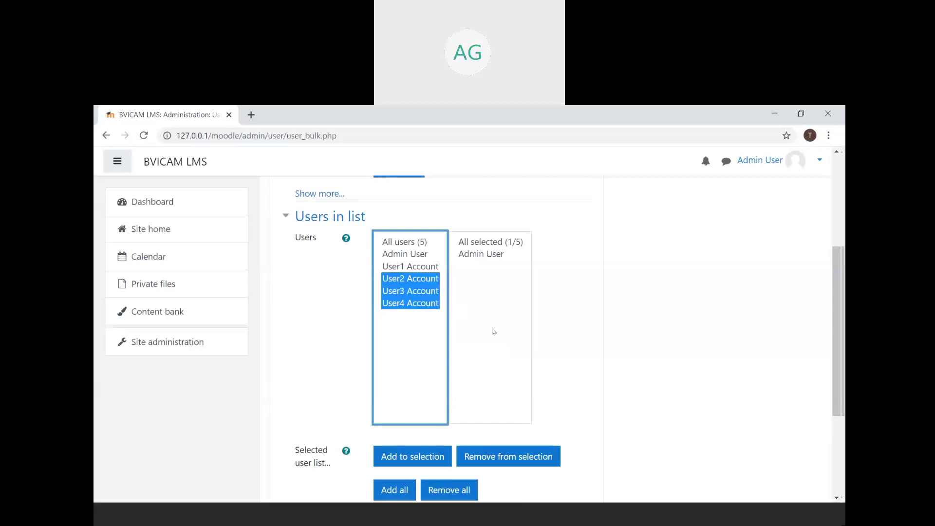
left_click(419, 267)
left_click(427, 278, "shift")
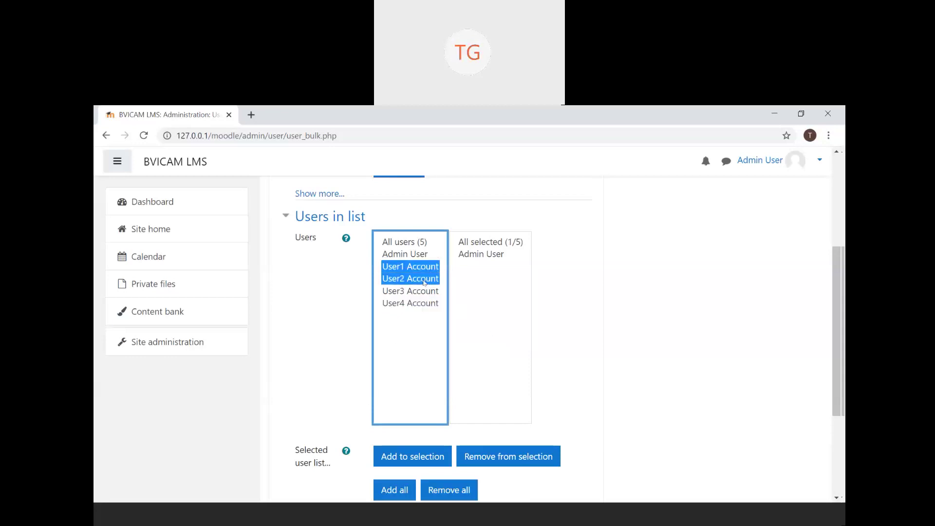
left_click(414, 253, "ctrl")
left_click(418, 291, "ctrl")
left_click(418, 292)
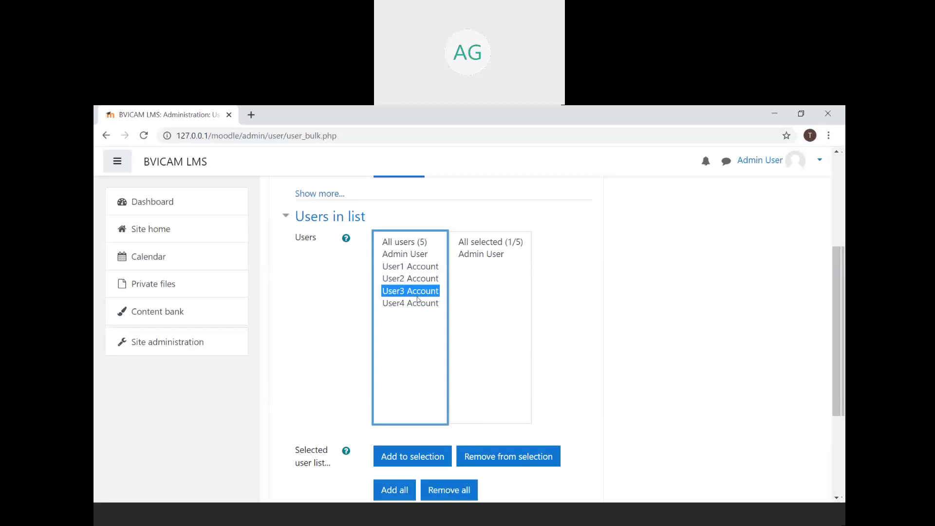
- Toggle between User1 and User3 Account selections, ending with only User2 Account picked
left_click(435, 267, "ctrl")
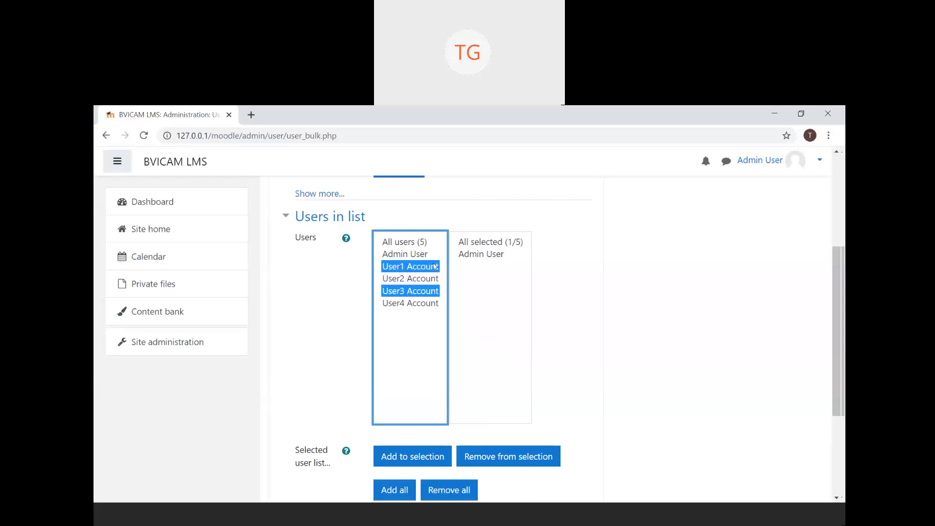
left_click(426, 292)
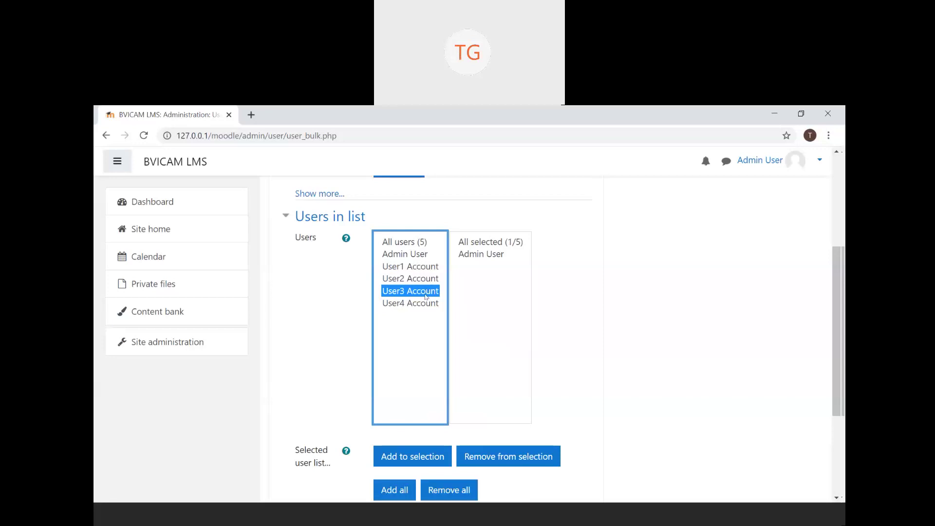
left_click(429, 268, "ctrl")
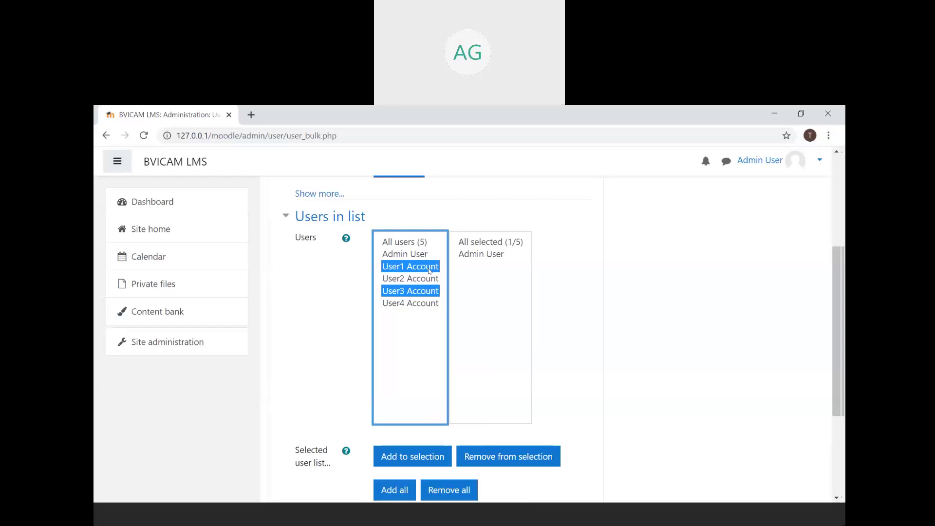
left_click(429, 269)
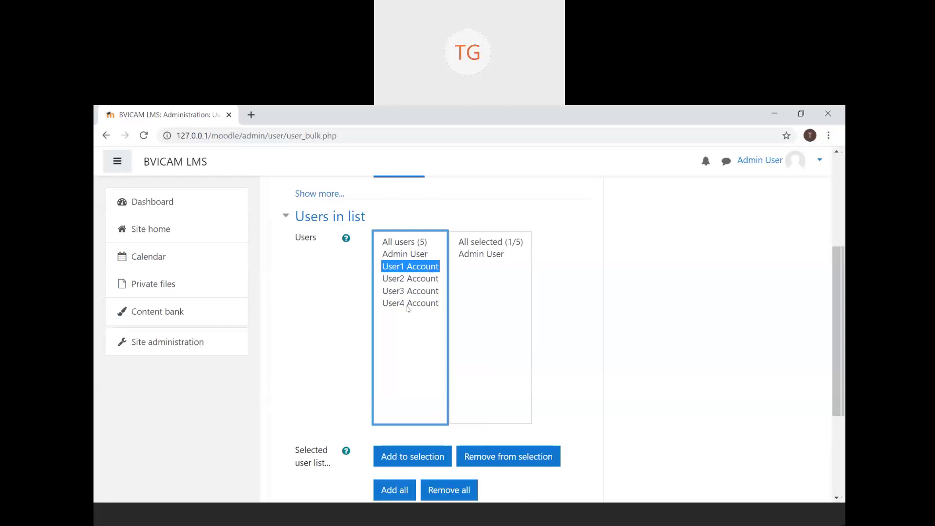
left_click(424, 292, "ctrl")
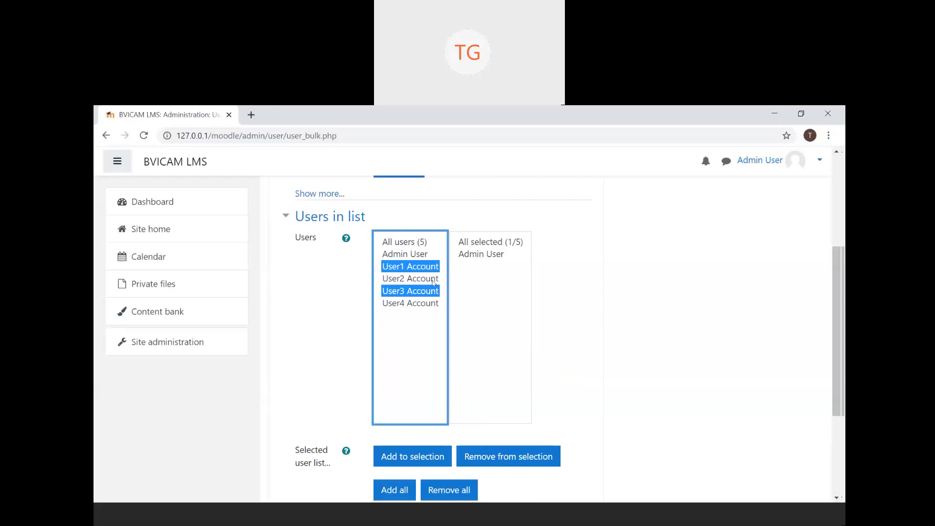
left_click(433, 278)
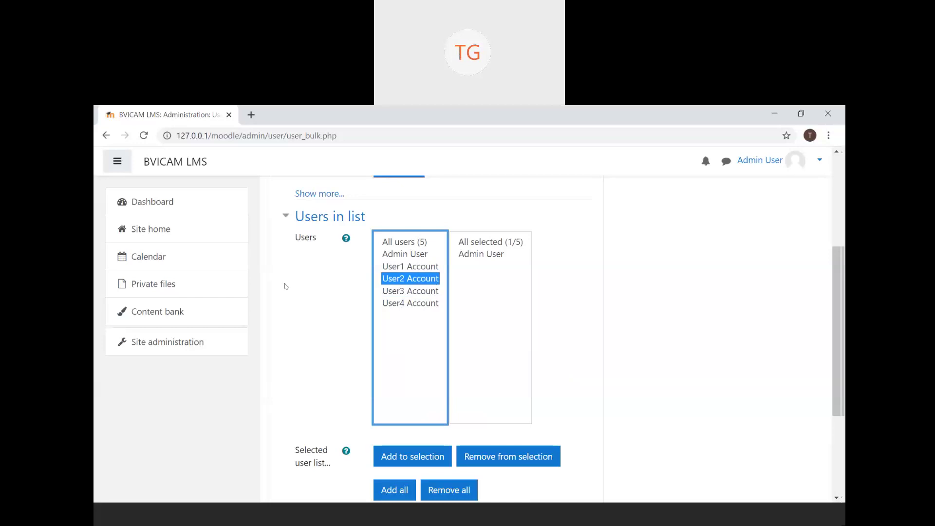
- Leave the bulk user actions page for Site administration and display its Users Accounts links
left_click(215, 342)
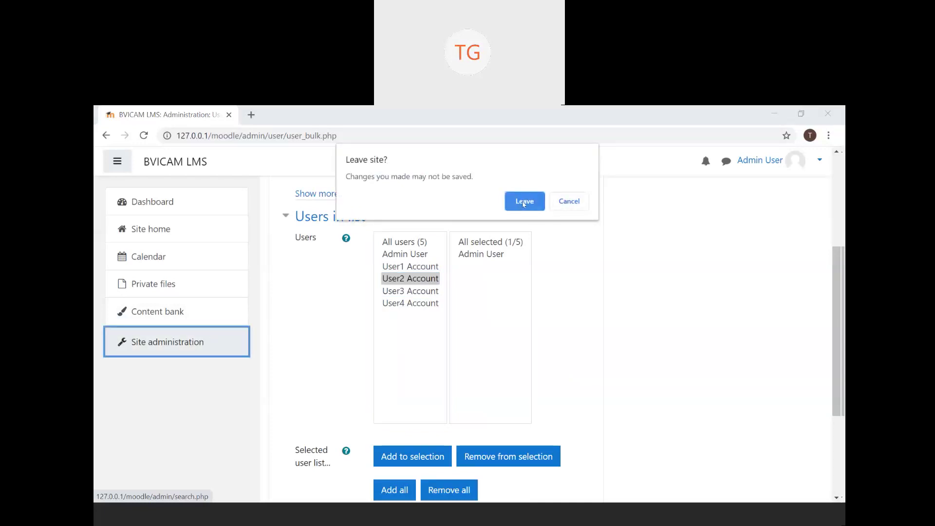
left_click(523, 204)
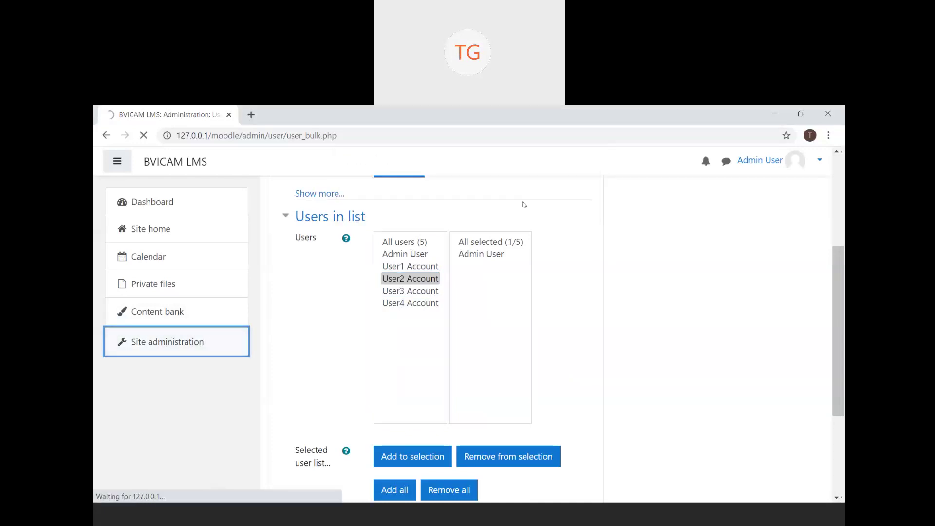
left_click(403, 374)
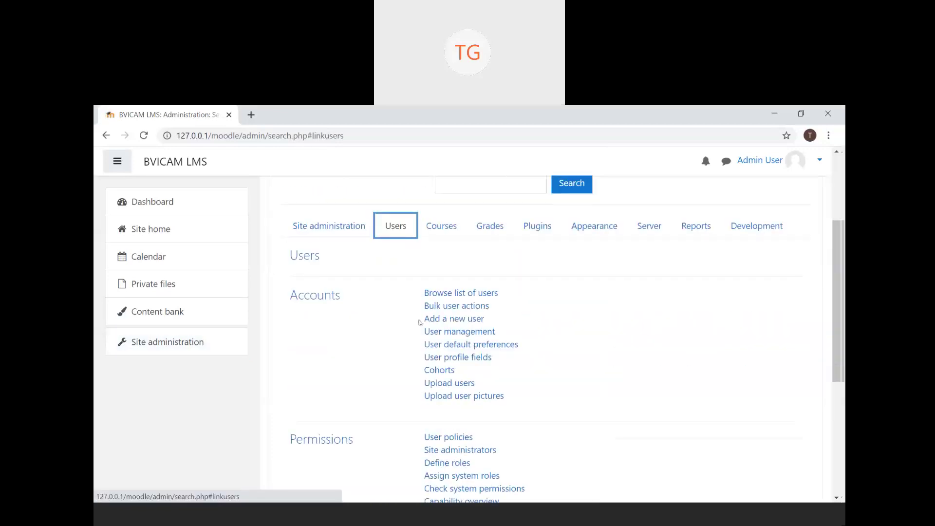
scroll(419, 322, "down", 1)
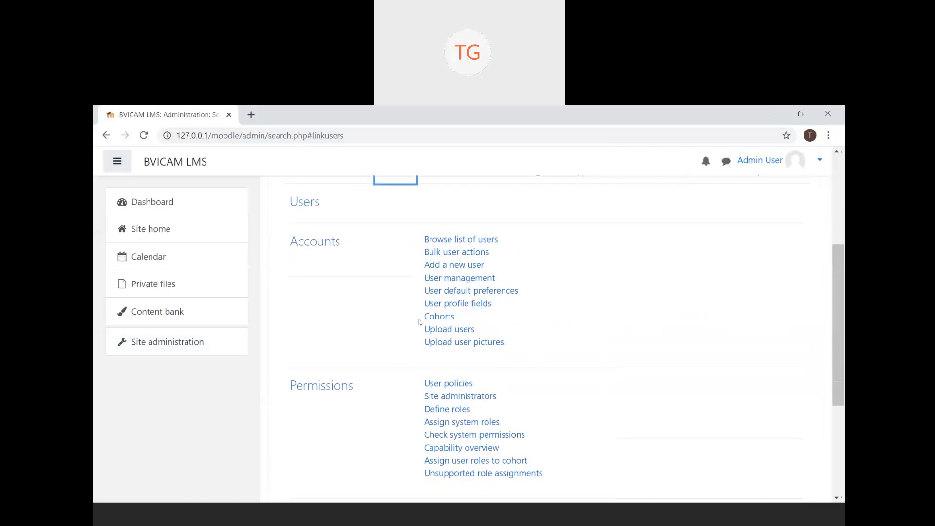
scroll(419, 323, "up", 1)
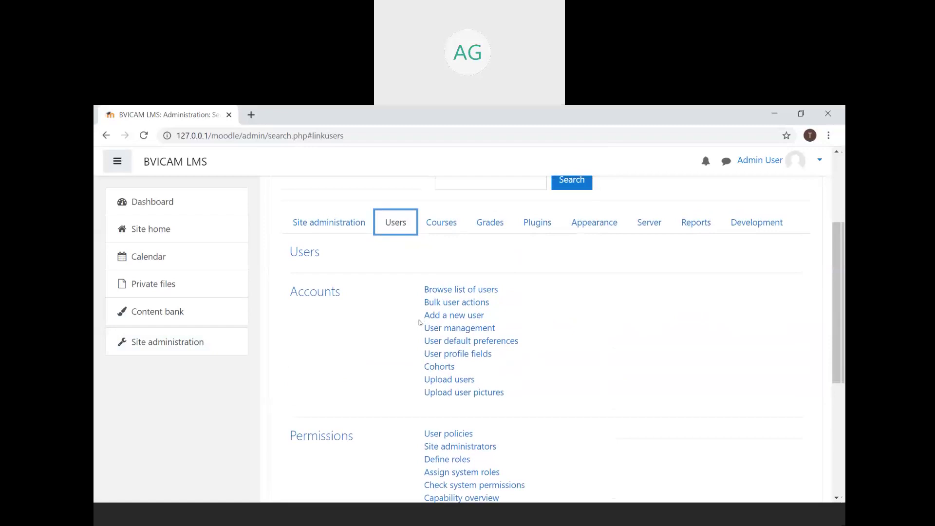
scroll(419, 322, "down", 2)
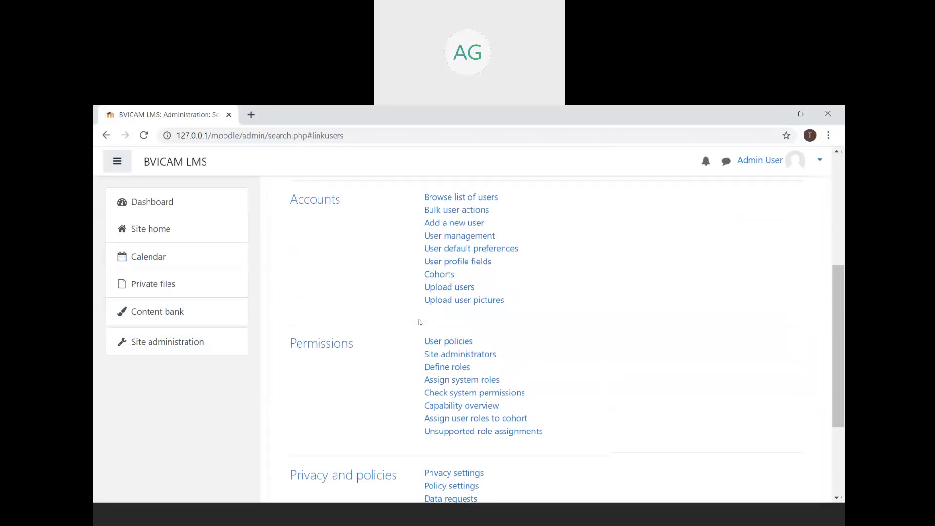
scroll(419, 322, "up", 5)
scroll(419, 322, "down", 2)
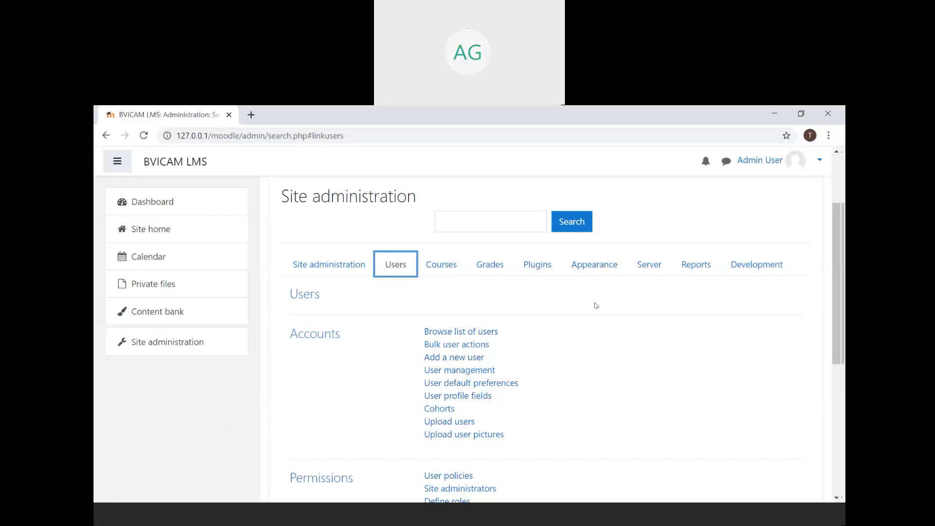
- Open Assign system roles and review the Manager and Course creator rows, each with 0 users
scroll(595, 305, "down", 3)
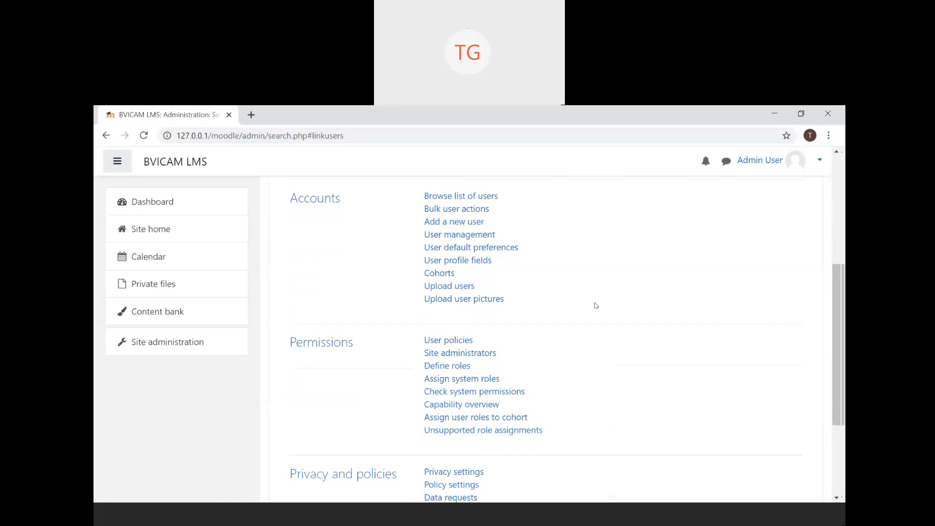
scroll(595, 305, "down", 3)
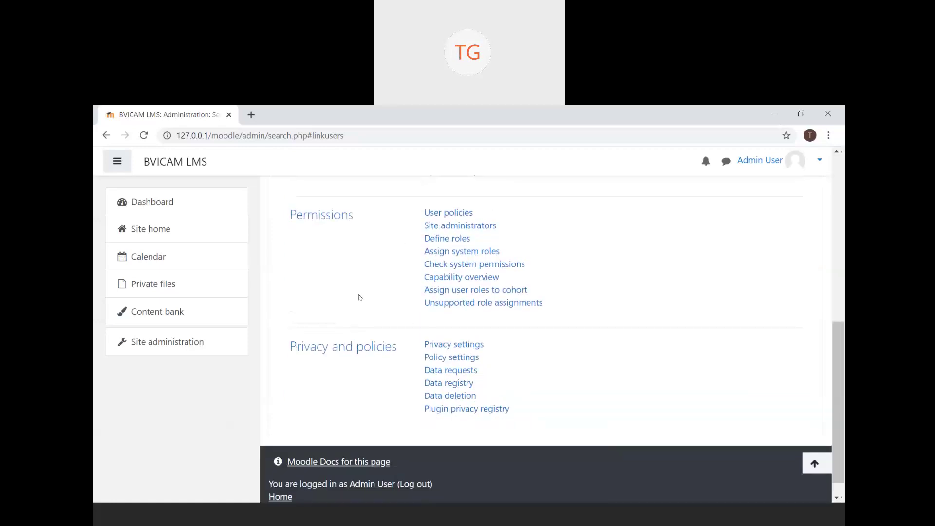
scroll(358, 297, "up", 4)
scroll(359, 297, "down", 1)
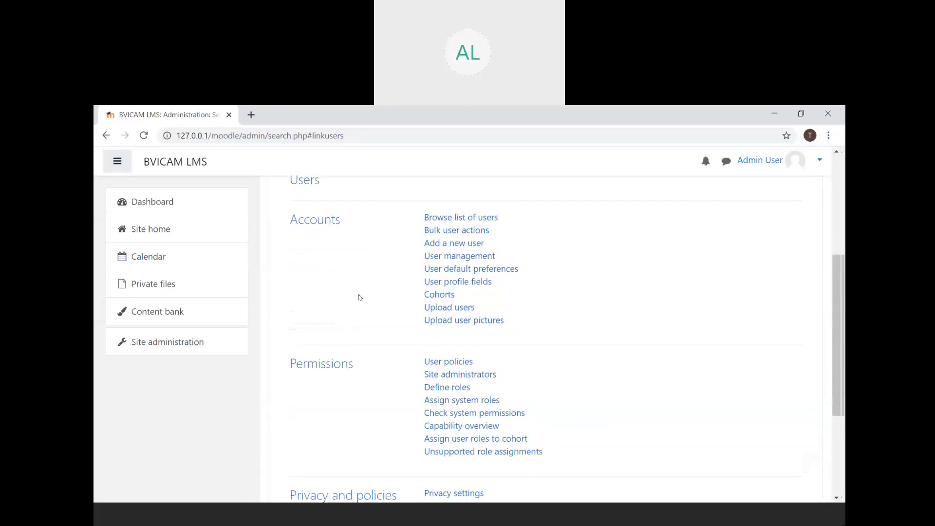
scroll(359, 297, "down", 2)
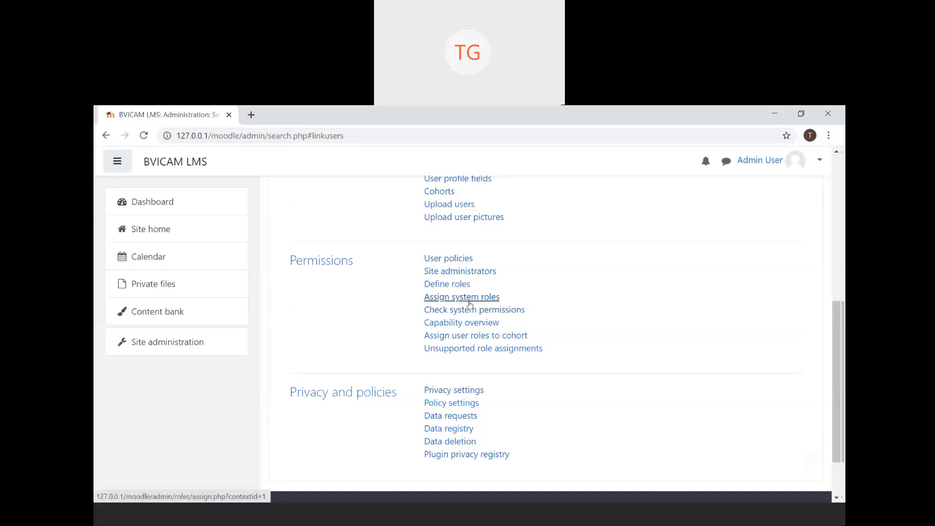
left_click(470, 298)
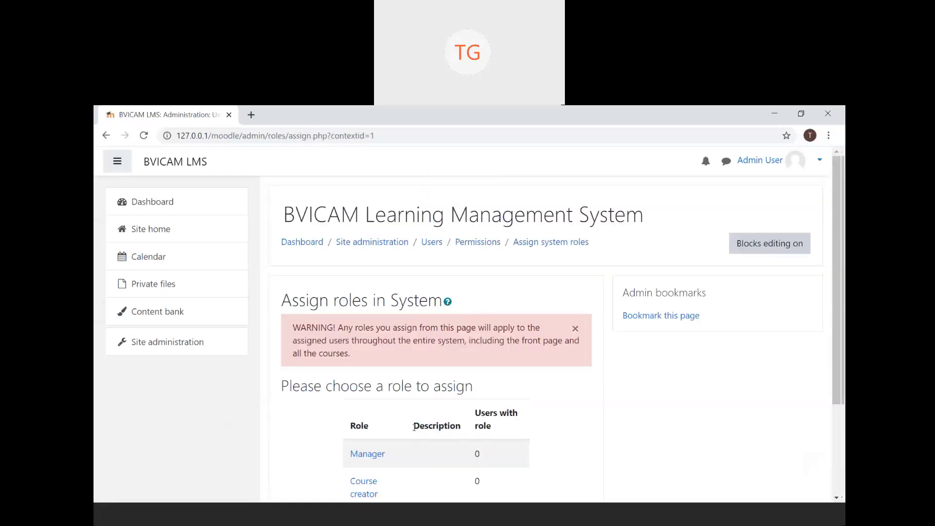
scroll(423, 452, "down", 1)
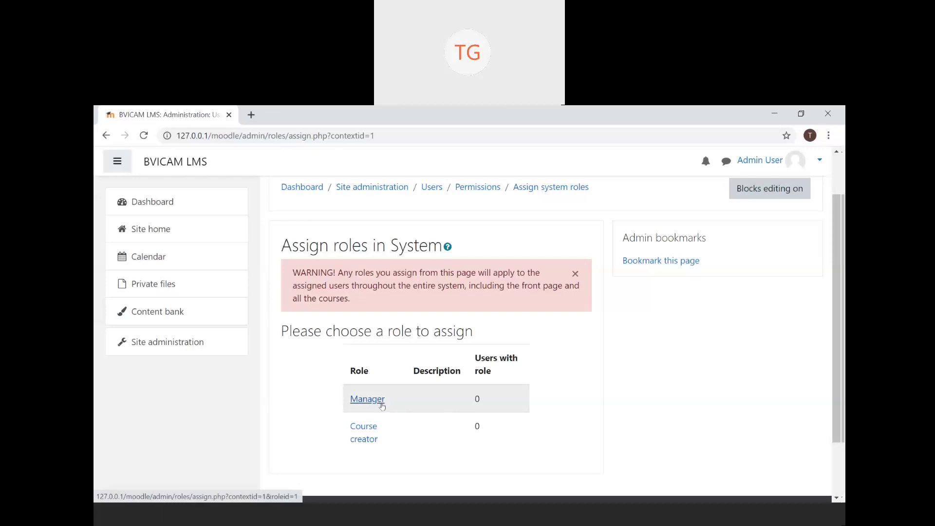
- Return to Site administration > Users and look over the Accounts and Permissions links
left_click(105, 135)
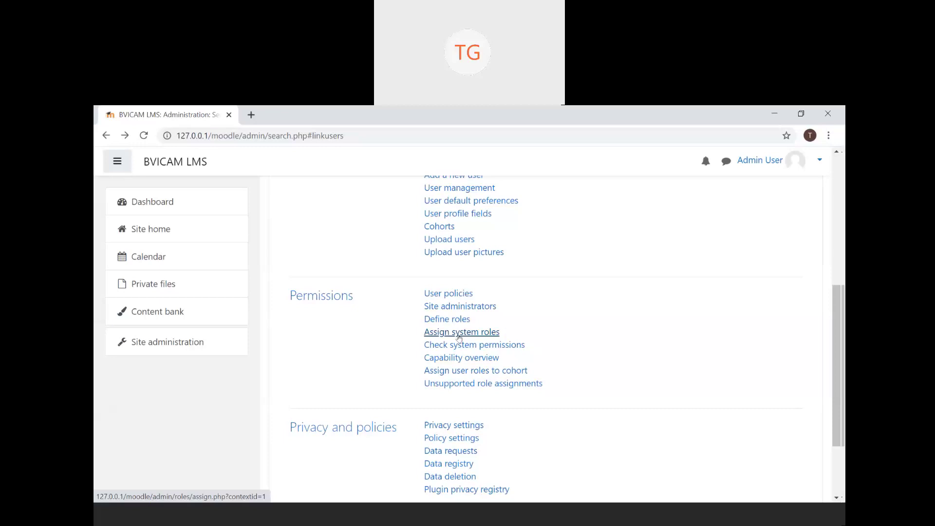
scroll(458, 336, "up", 3)
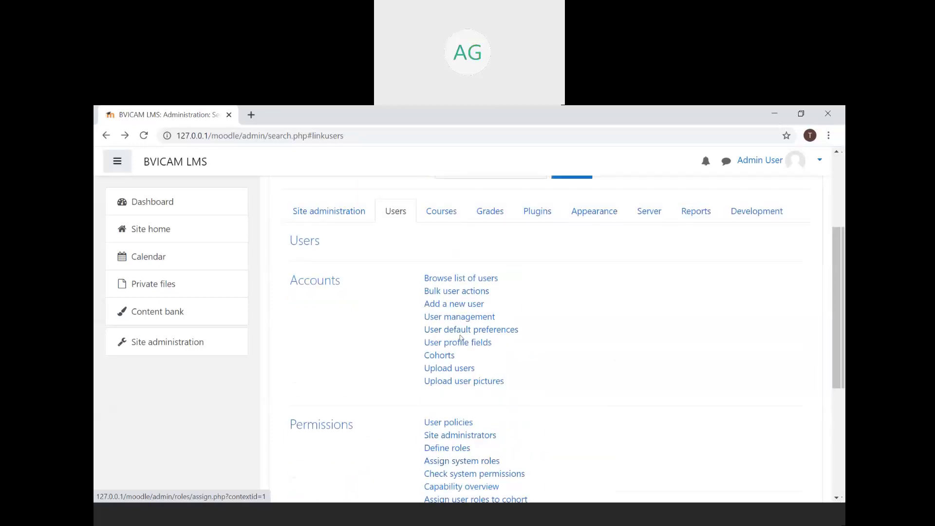
scroll(417, 416, "down", 3)
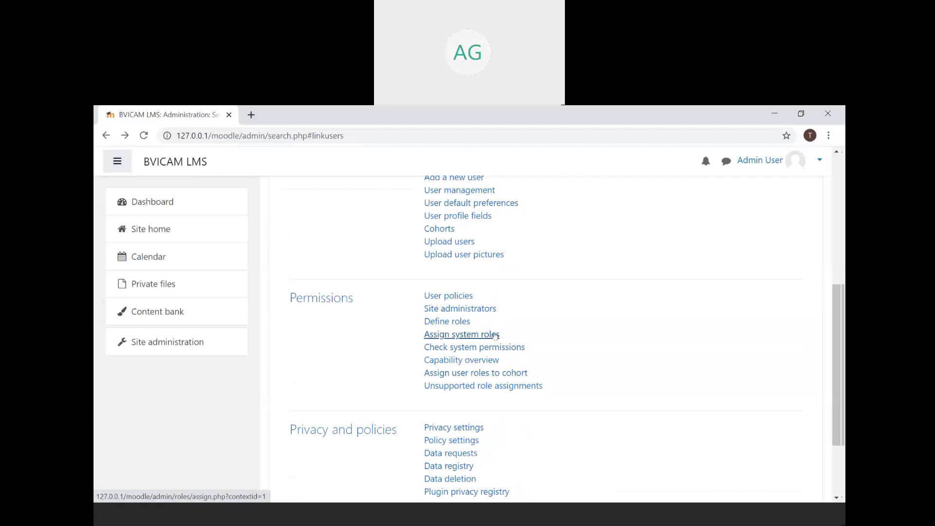
scroll(495, 335, "up", 3)
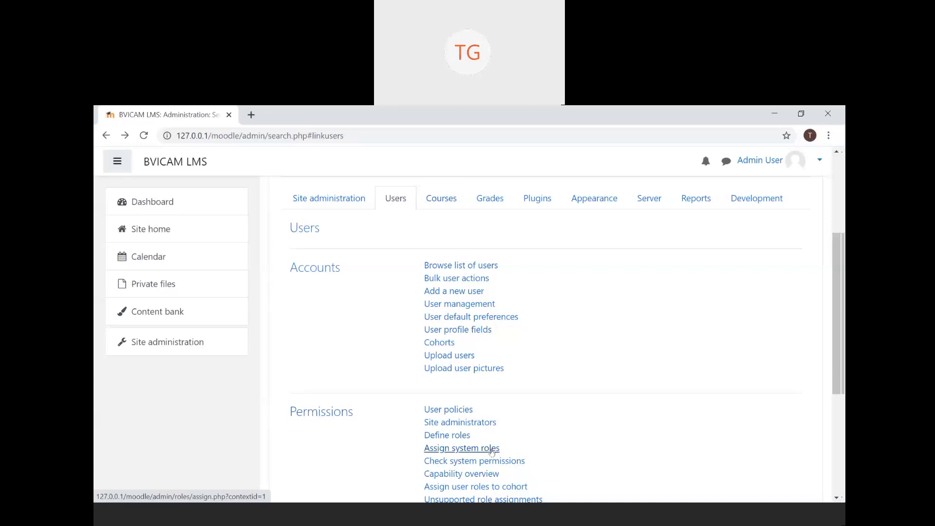
scroll(346, 372, "up", 2)
scroll(346, 372, "down", 2)
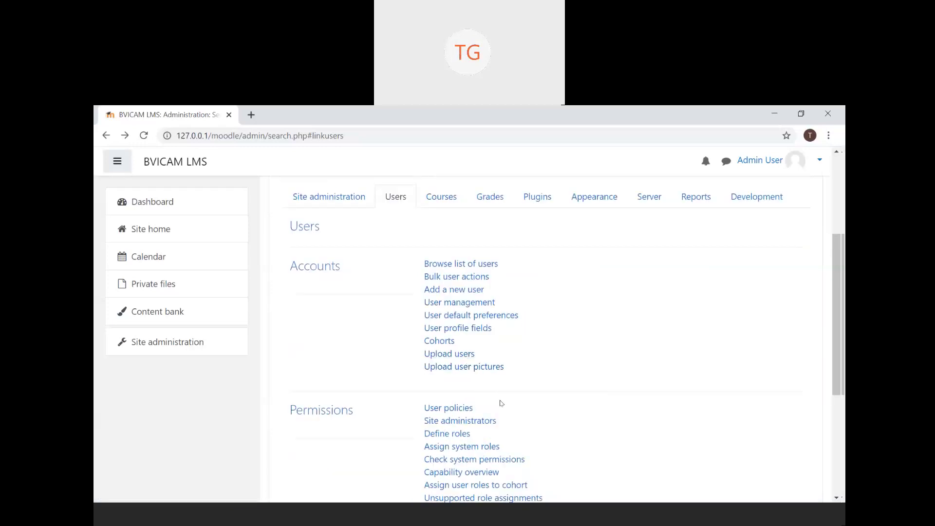
scroll(501, 403, "down", 1)
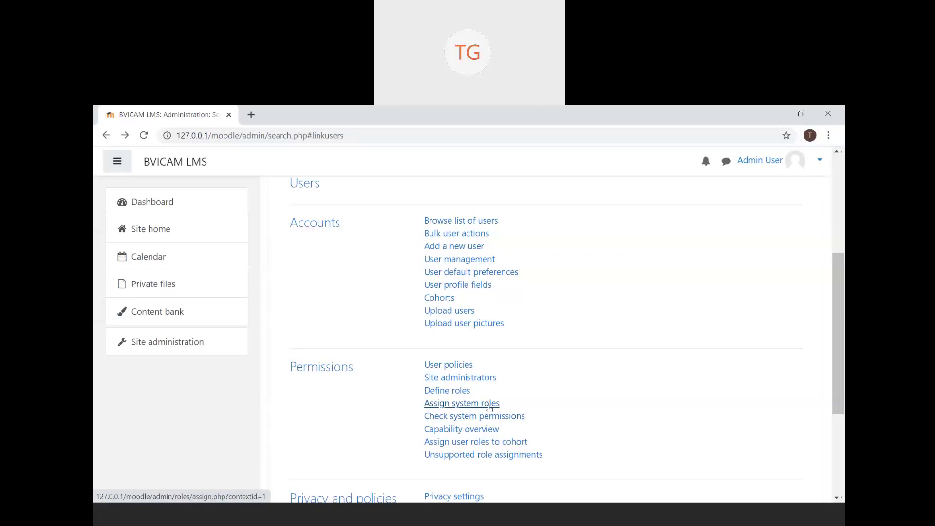
scroll(490, 408, "up", 3)
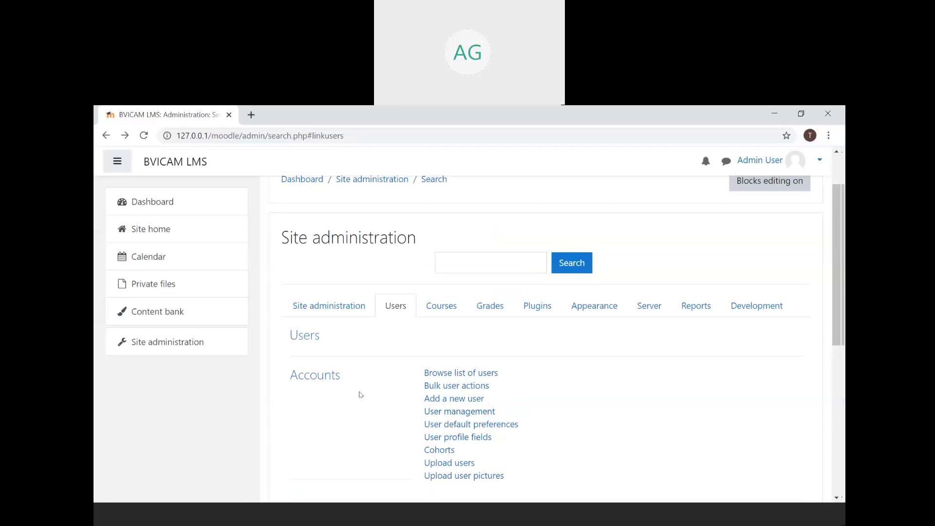
scroll(360, 395, "down", 5)
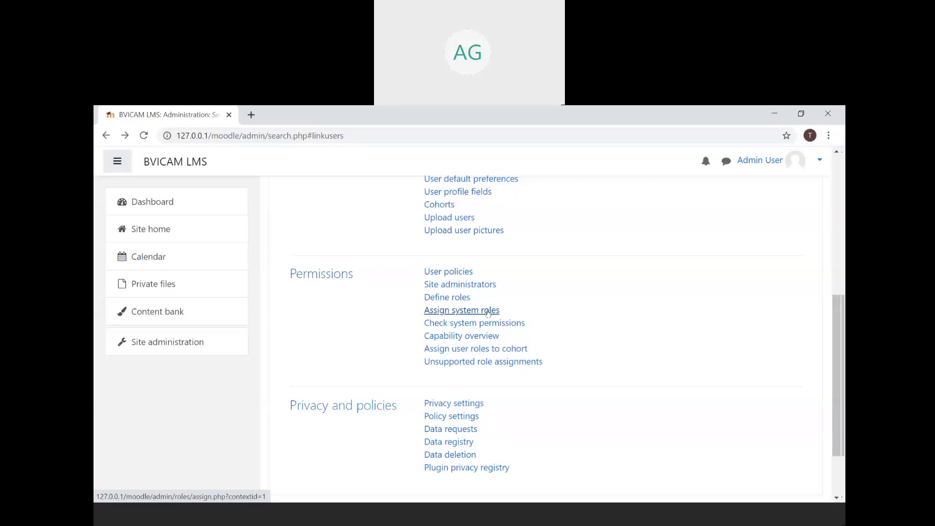
- Assign the system-wide Manager role to User1 Account
left_click(487, 312)
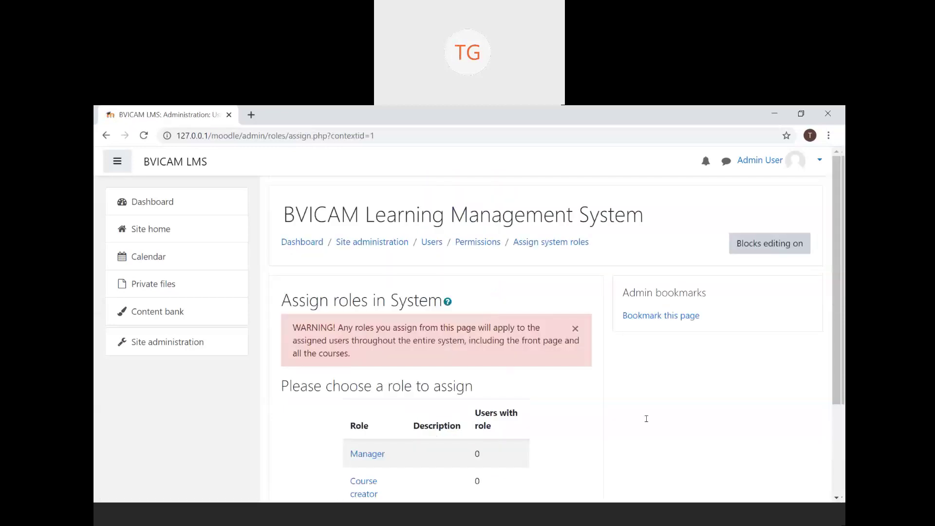
scroll(560, 420, "down", 2)
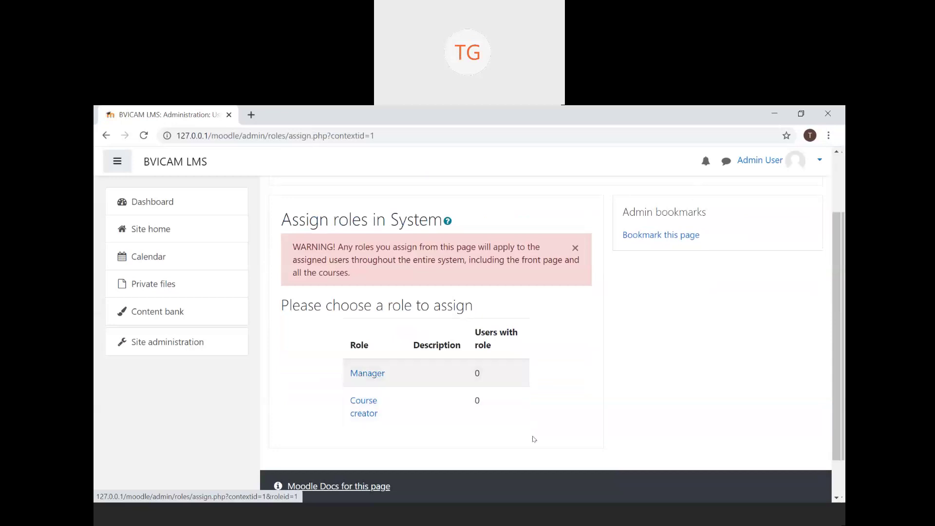
left_click(379, 377)
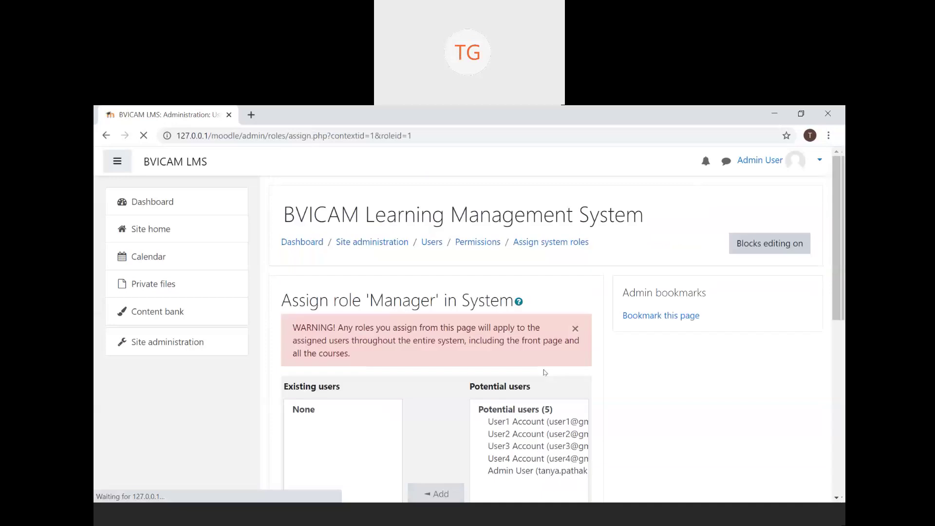
scroll(545, 372, "down", 2)
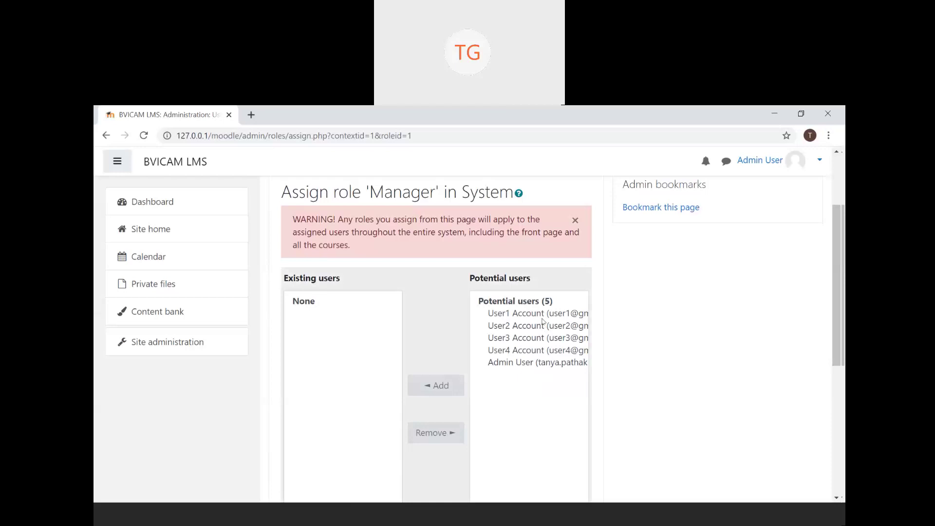
left_click(542, 318)
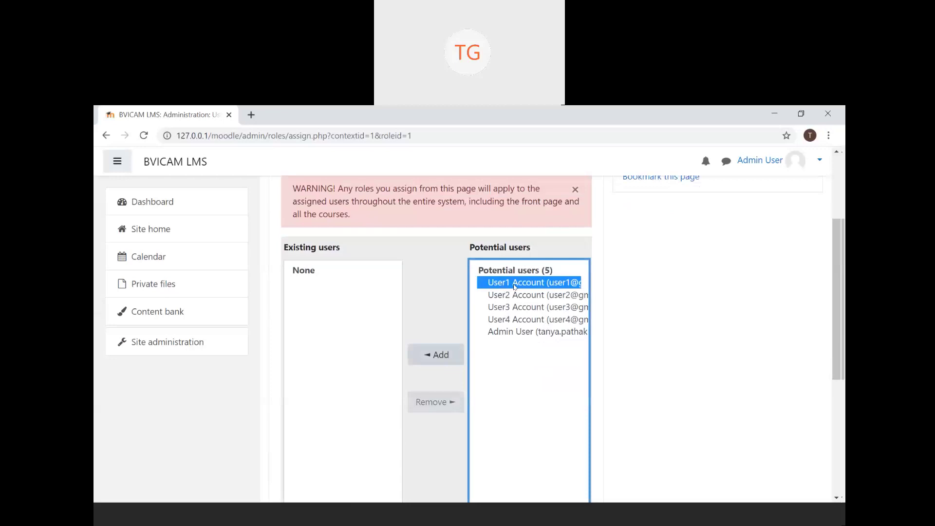
left_click(449, 367)
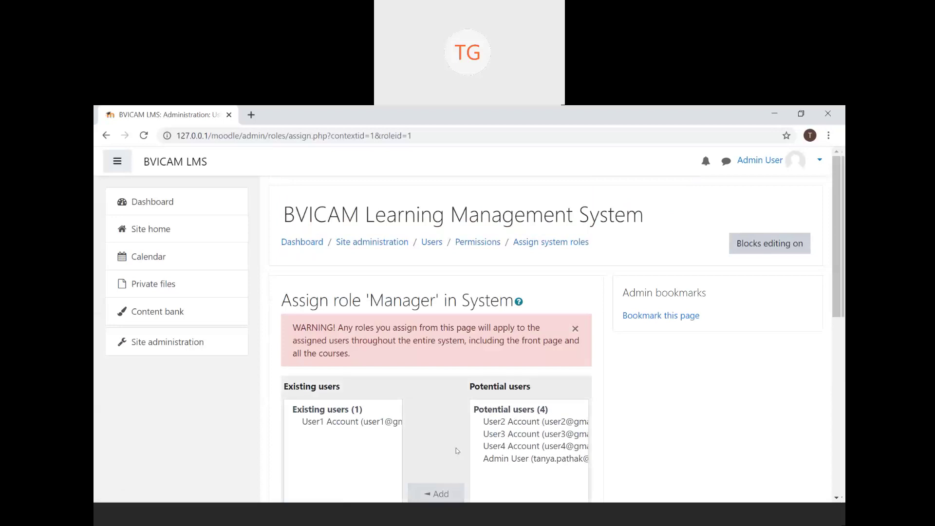
- Go back to the list of system roles, Manager and Course creator
scroll(457, 451, "down", 8)
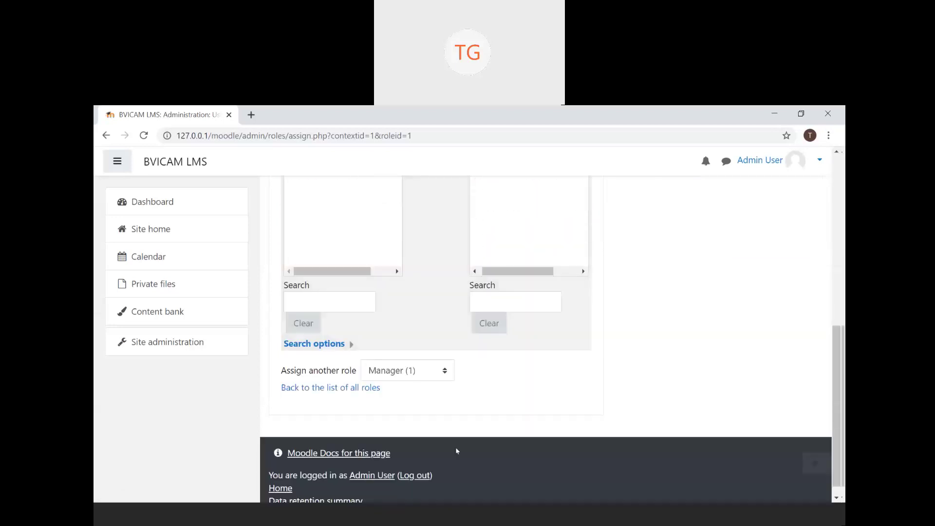
scroll(531, 384, "up", 4)
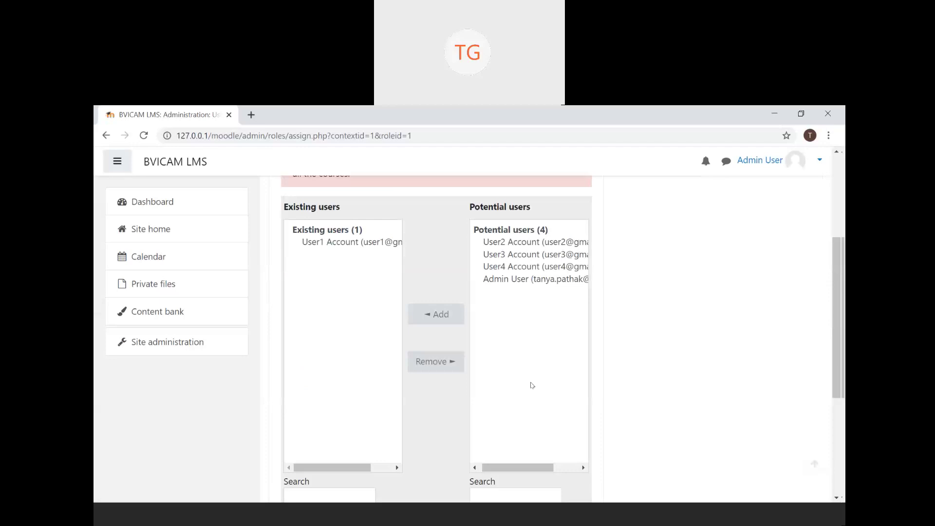
scroll(531, 385, "up", 4)
left_click(106, 135)
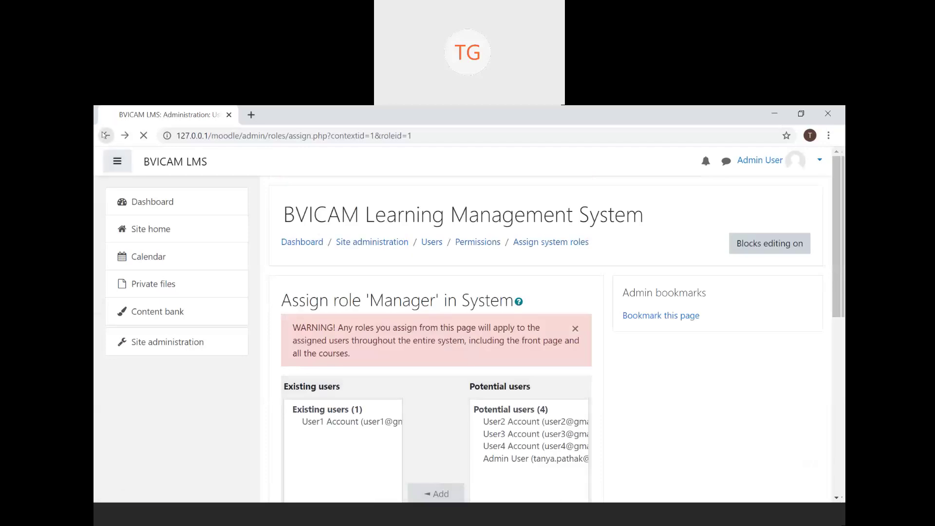
scroll(505, 411, "down", 3)
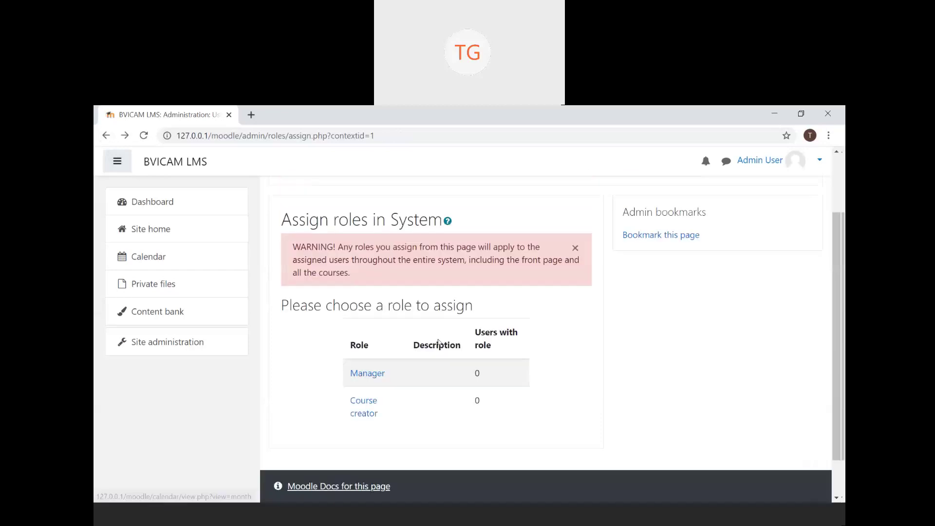
- Reopen Assign system roles via Site administration > Users to confirm Manager has User1 Account
left_click(158, 345)
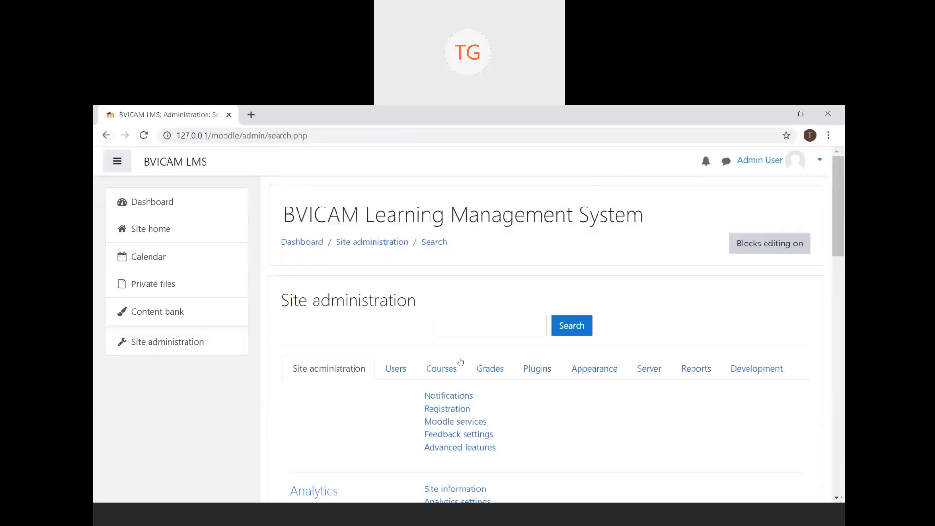
left_click(394, 370)
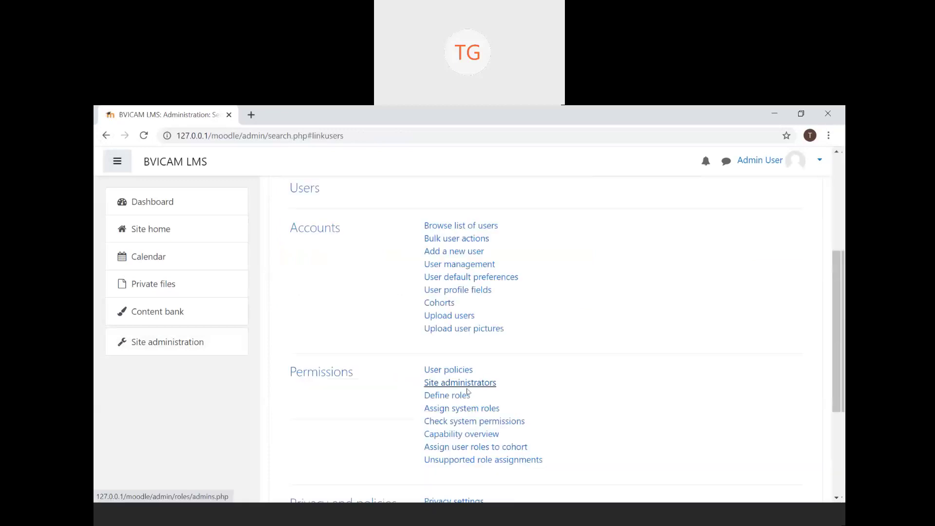
left_click(466, 407)
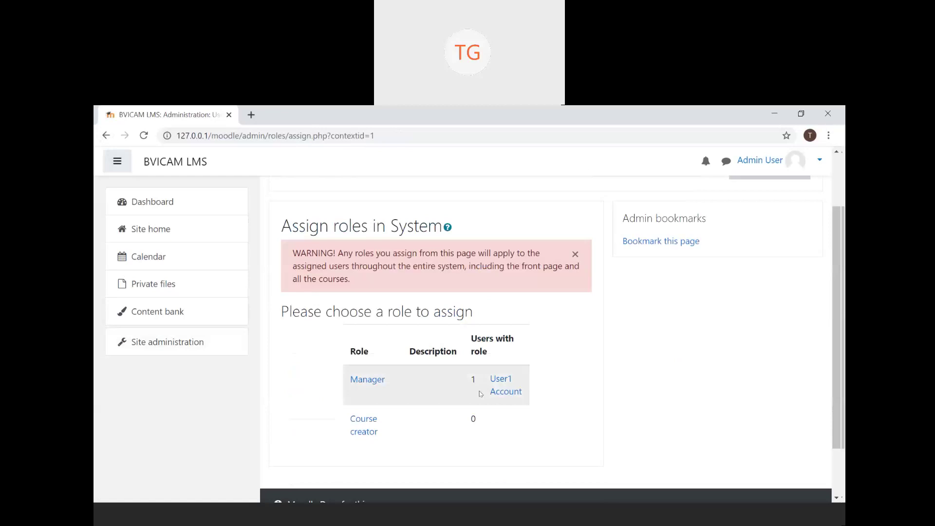
- Add User2 Account as the Course creator role's existing user in System
left_click(366, 433)
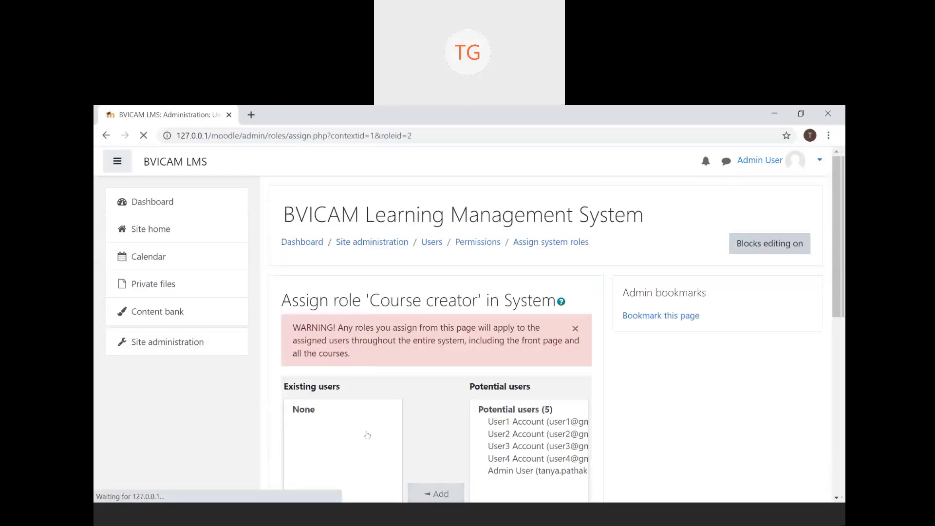
scroll(443, 371, "down", 3)
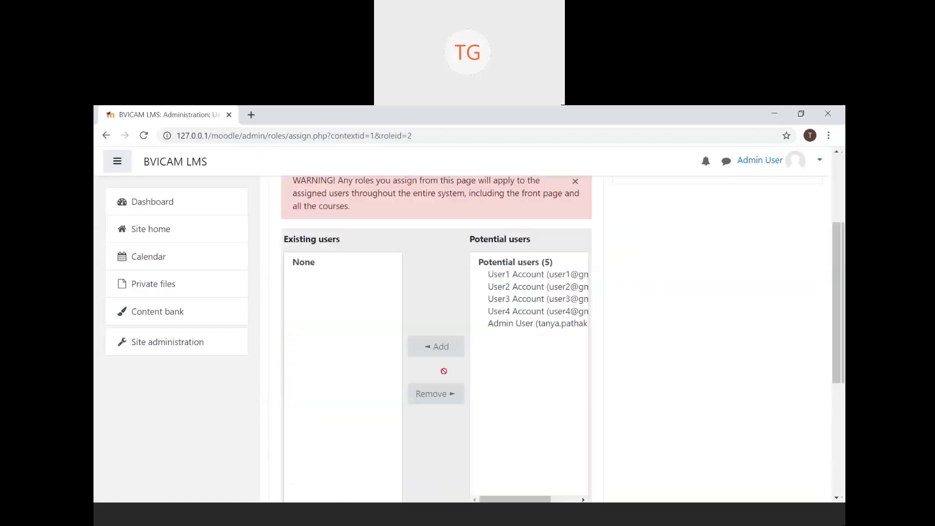
left_click(526, 288)
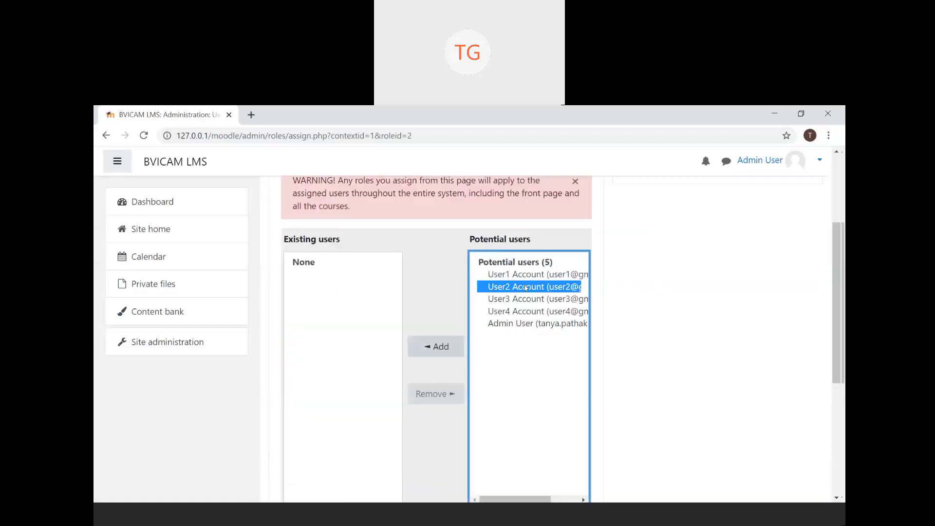
left_click(431, 356)
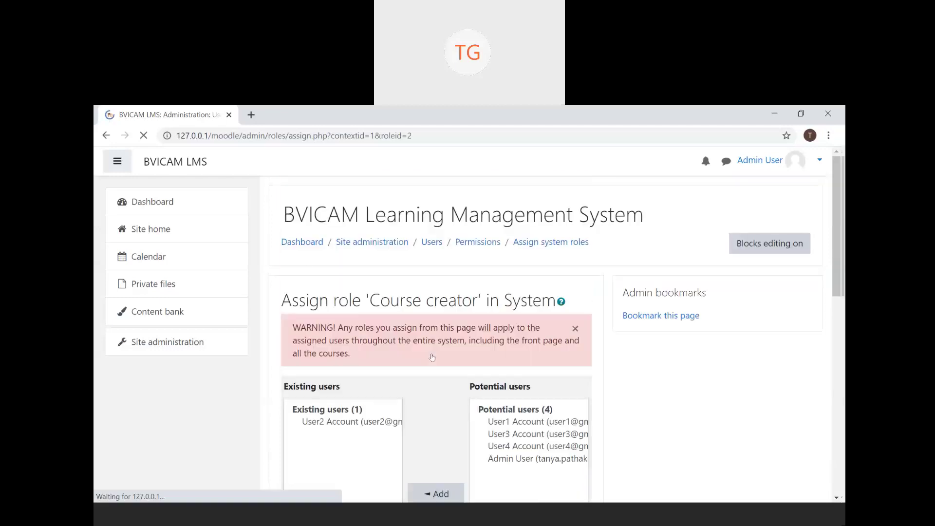
scroll(432, 358, "down", 2)
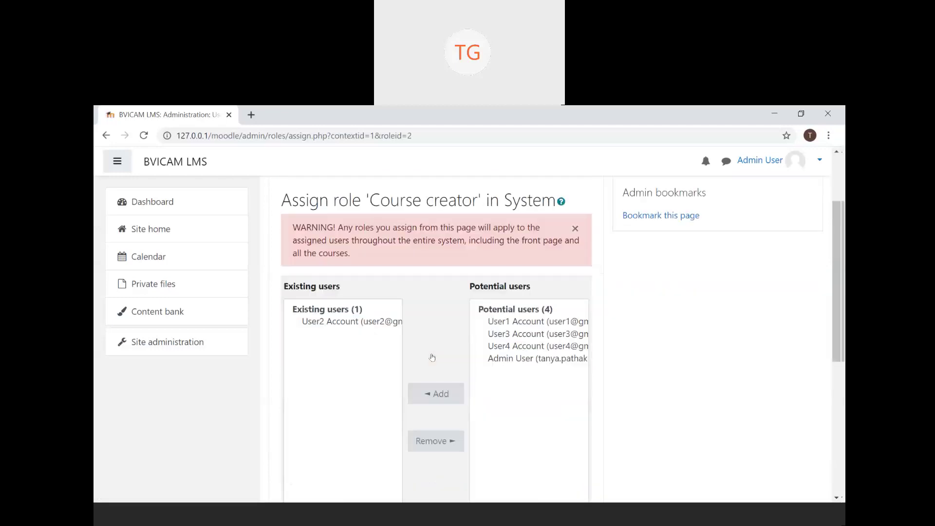
scroll(432, 357, "down", 3)
scroll(431, 355, "up", 2)
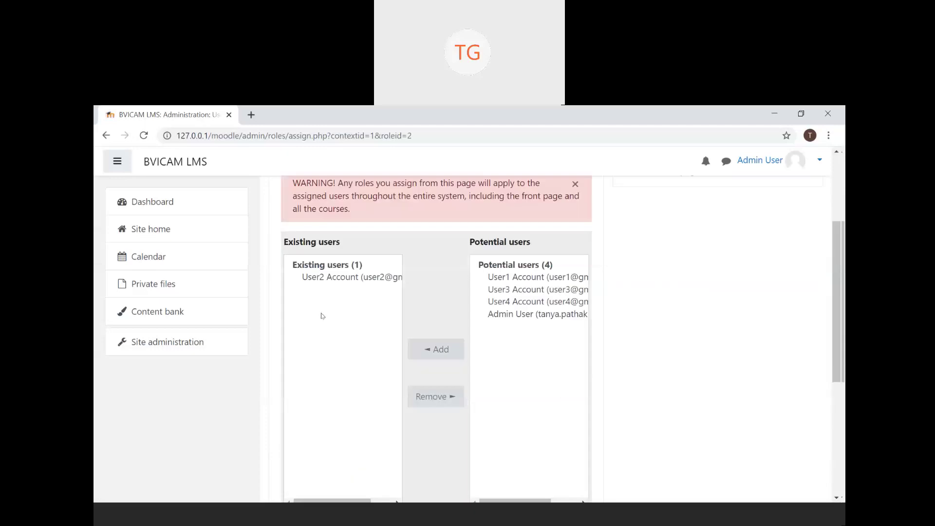
scroll(321, 315, "up", 3)
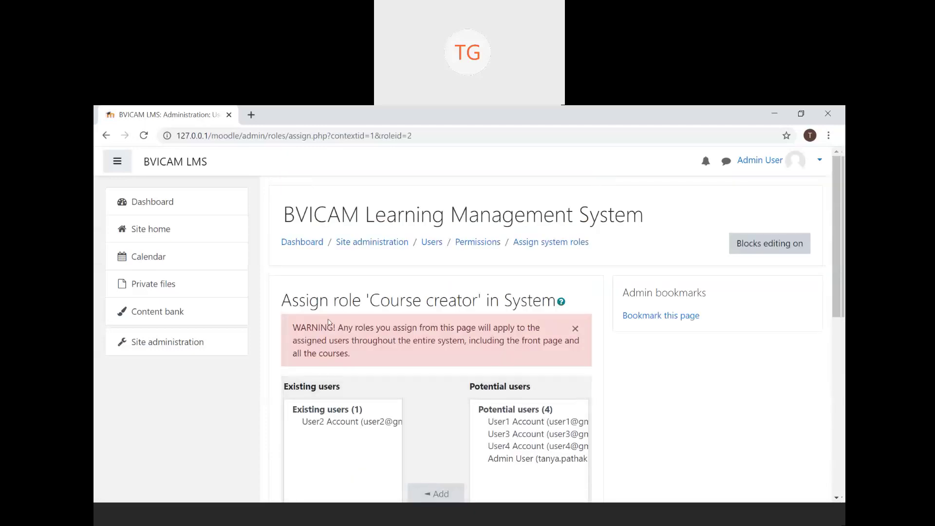
- Reach Assign system roles through Site administration > Users > Permissions
left_click(170, 343)
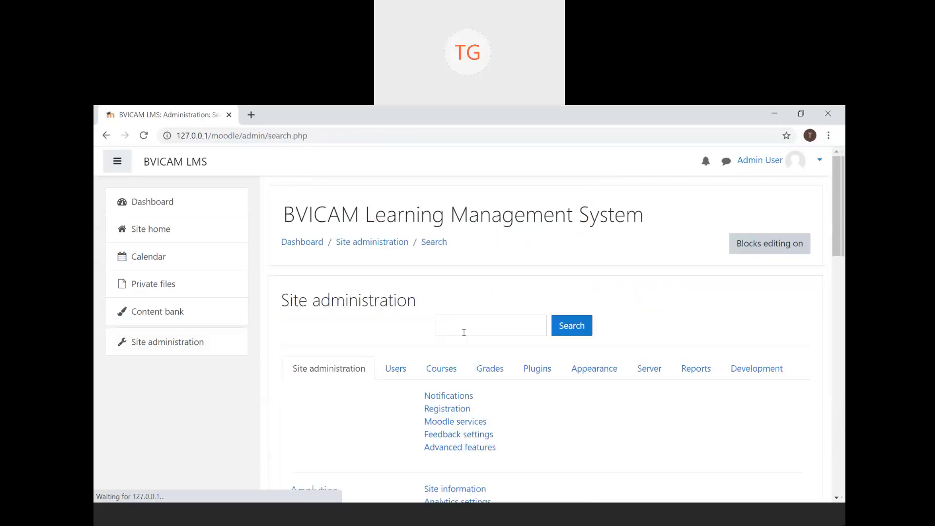
left_click(396, 369)
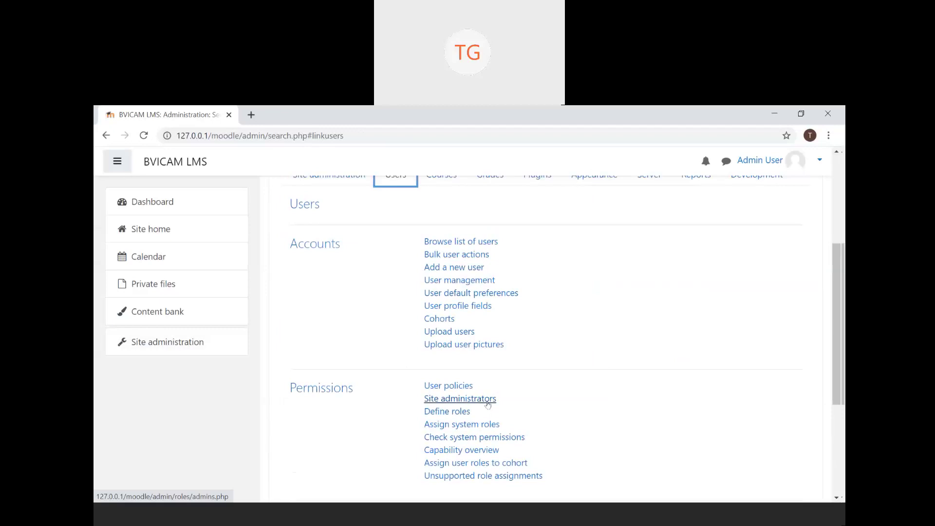
scroll(479, 352, "down", 1)
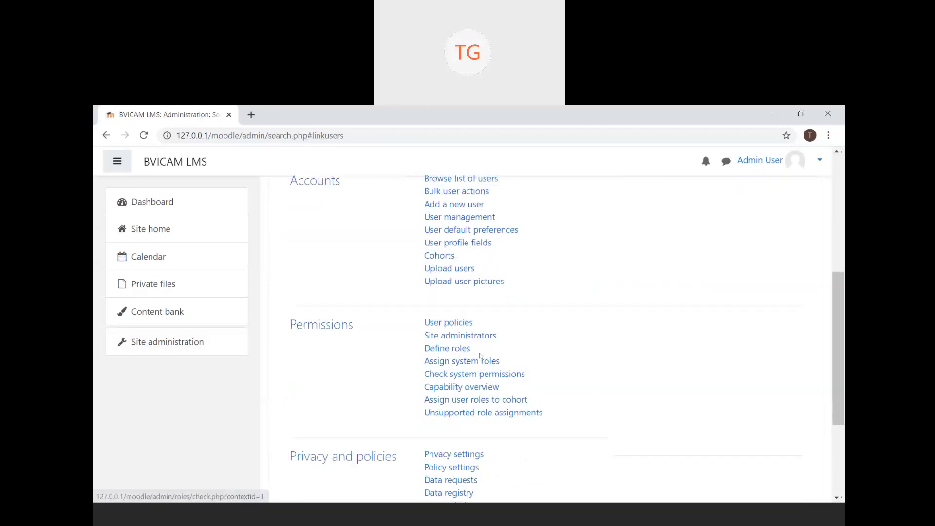
left_click(480, 364)
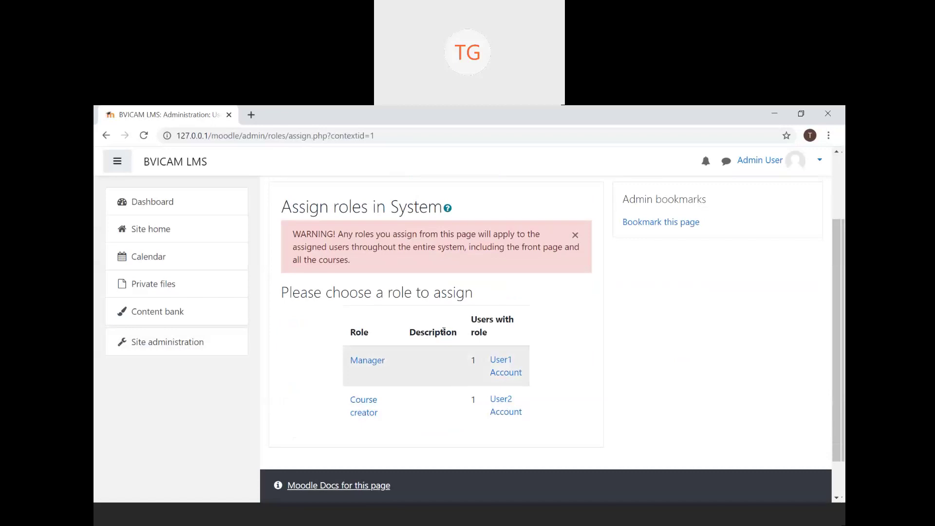
- Open Define roles and scroll the Manage roles table of Manager, Course creator, Teacher, Student
left_click(100, 141)
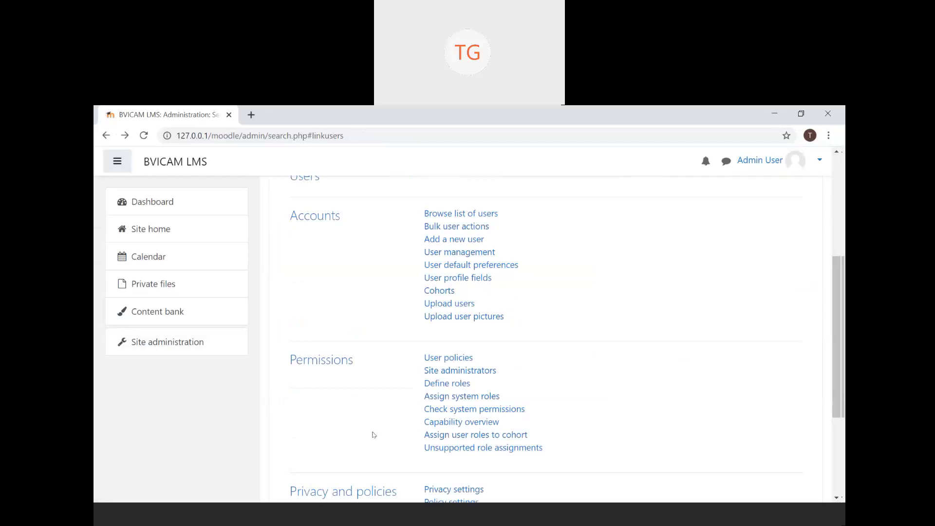
left_click(462, 389)
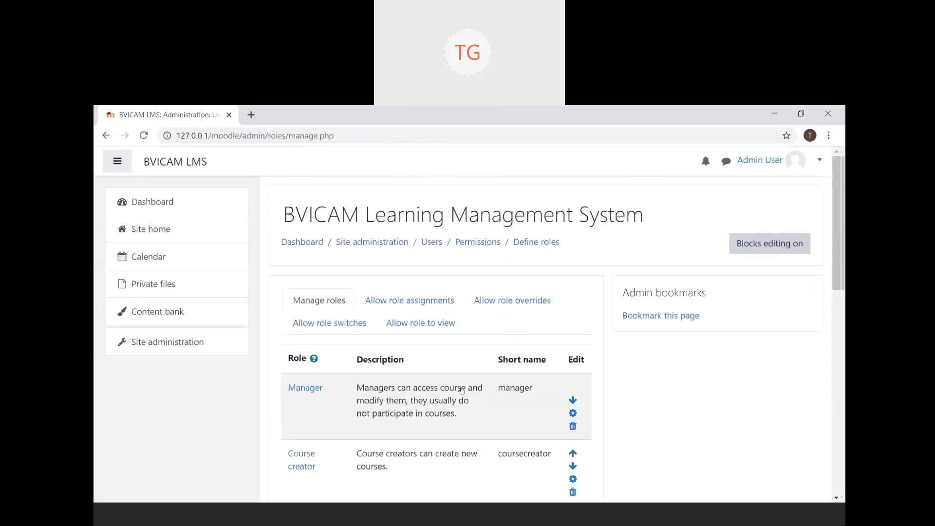
scroll(462, 389, "down", 2)
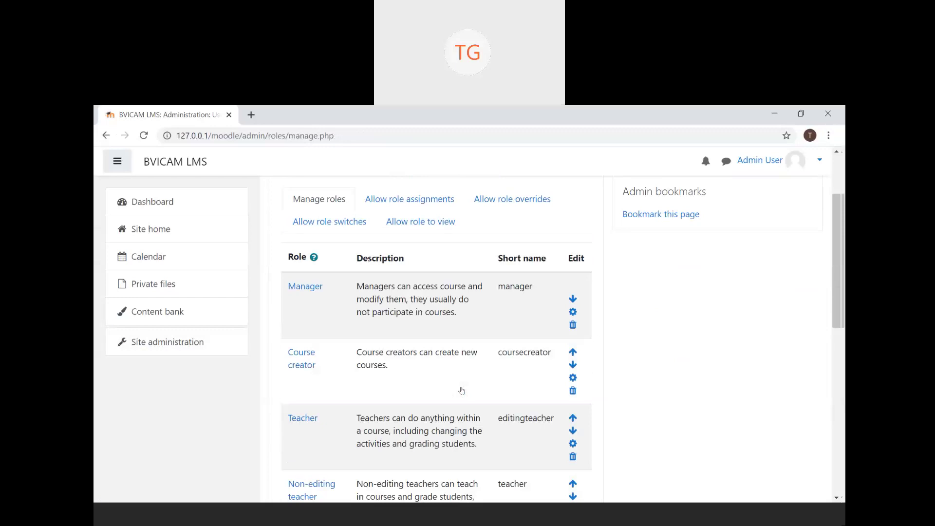
scroll(461, 390, "down", 5)
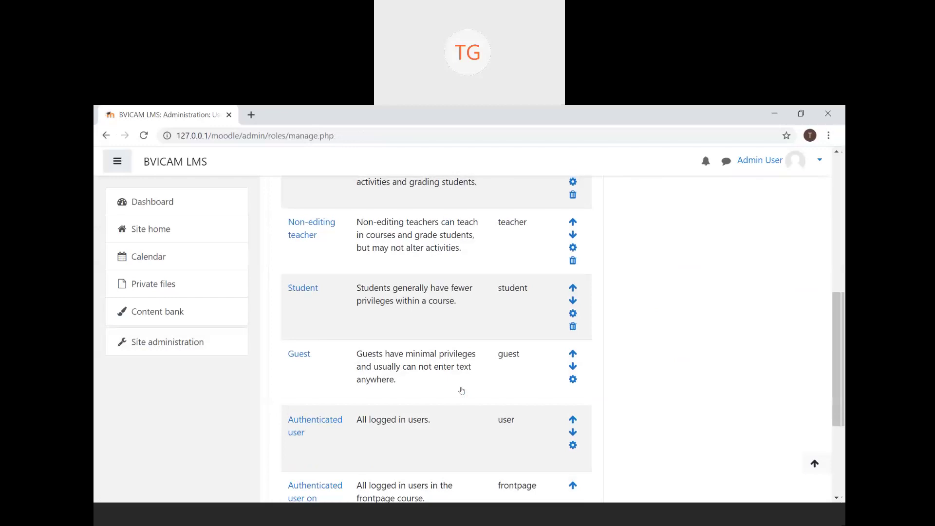
scroll(462, 390, "down", 2)
scroll(462, 390, "up", 7)
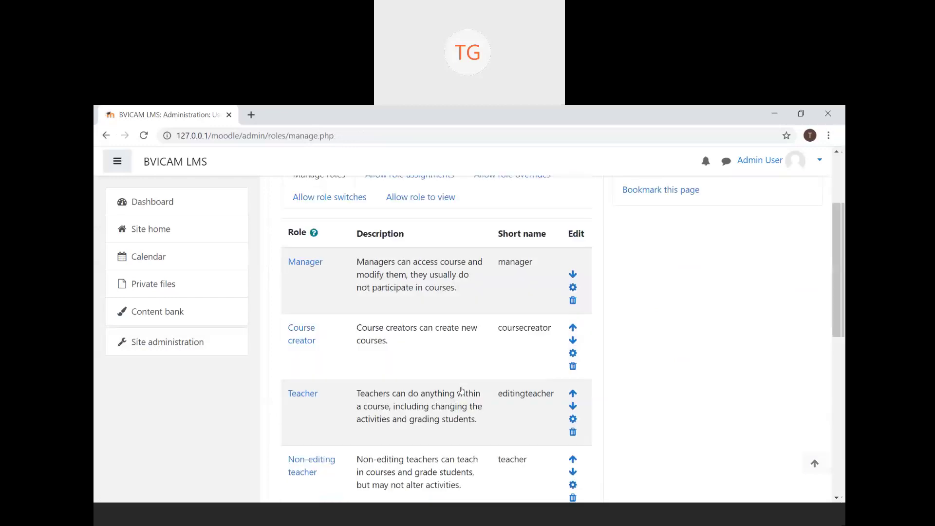
- Review the Manager role form (short name manager, Manager archetype), then return to the roles list
left_click(573, 287)
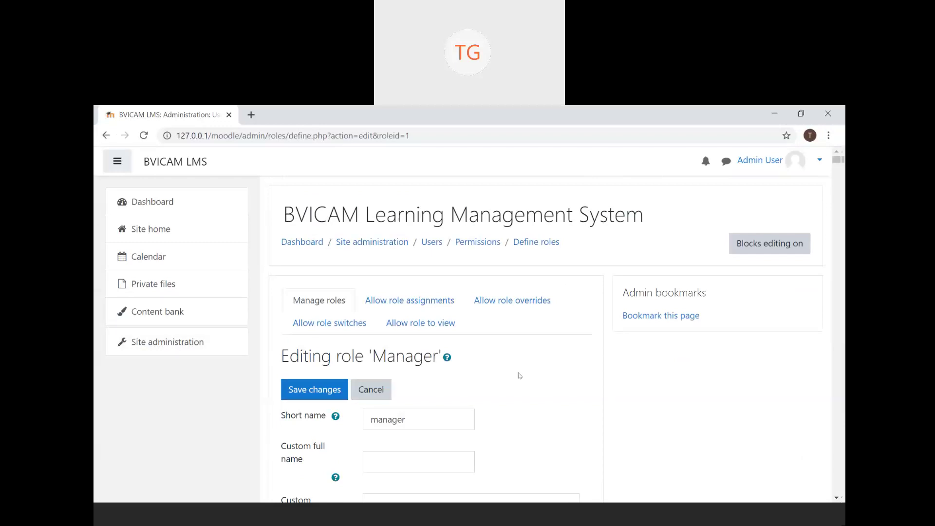
scroll(520, 376, "down", 3)
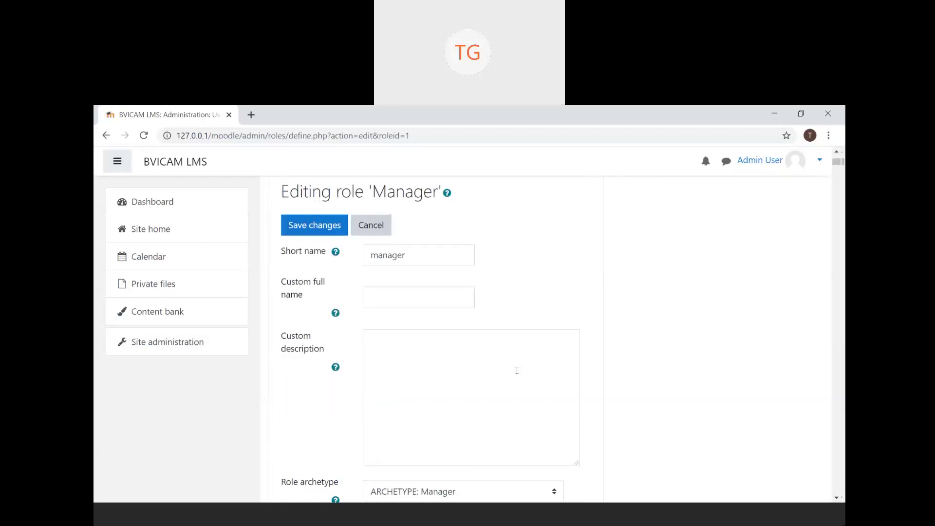
scroll(517, 370, "down", 1)
scroll(516, 371, "down", 1)
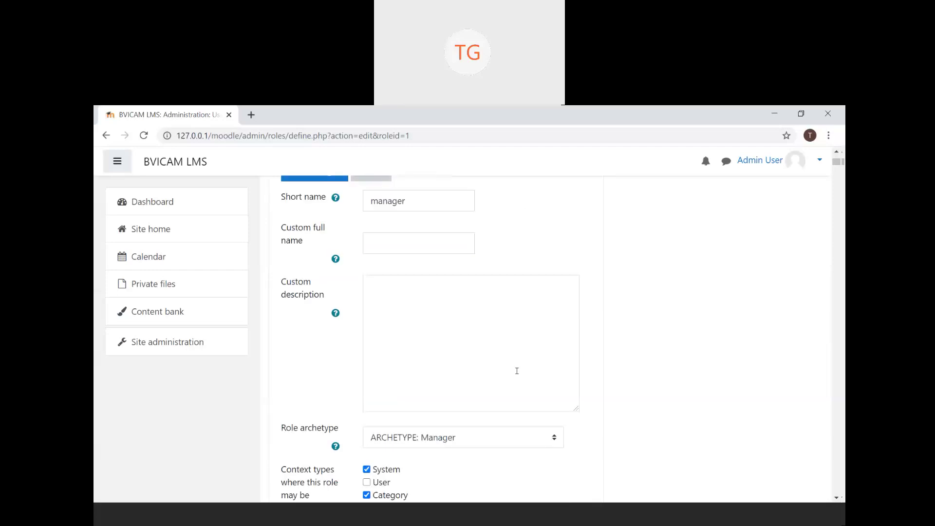
scroll(516, 370, "down", 3)
scroll(520, 376, "down", 1)
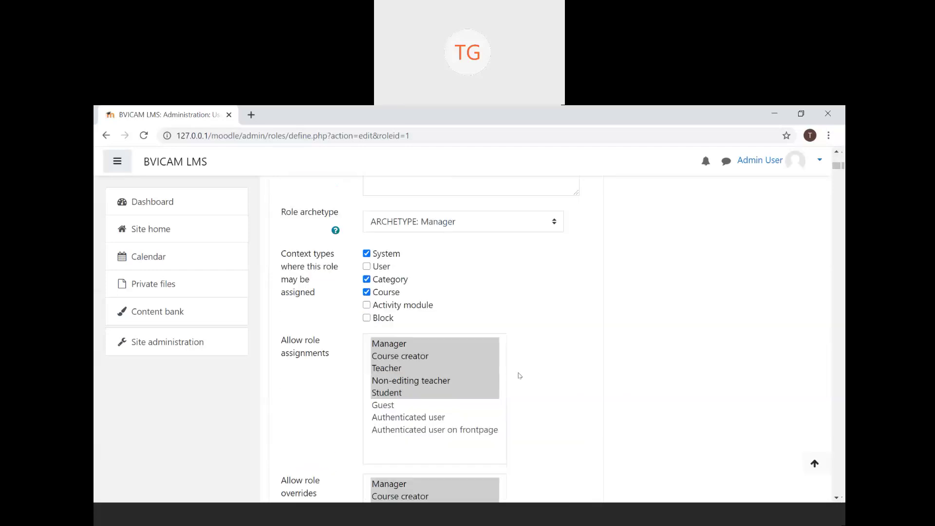
scroll(520, 375, "down", 5)
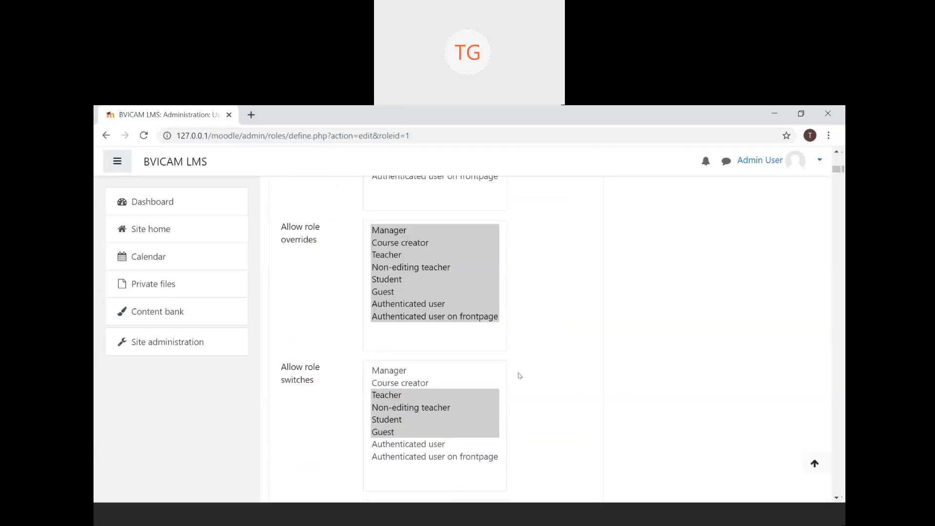
scroll(519, 375, "down", 6)
scroll(520, 375, "down", 3)
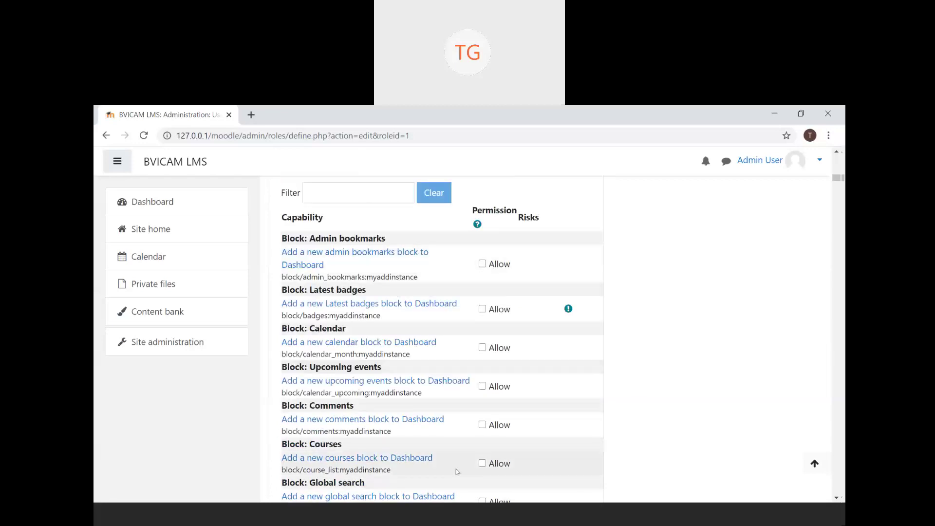
scroll(458, 472, "down", 6)
scroll(458, 472, "up", 15)
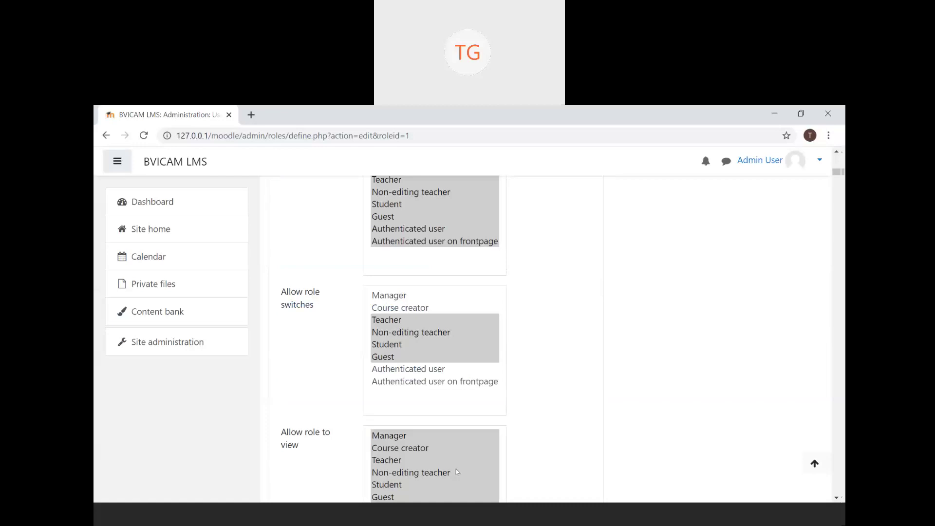
scroll(458, 471, "up", 10)
left_click(103, 135)
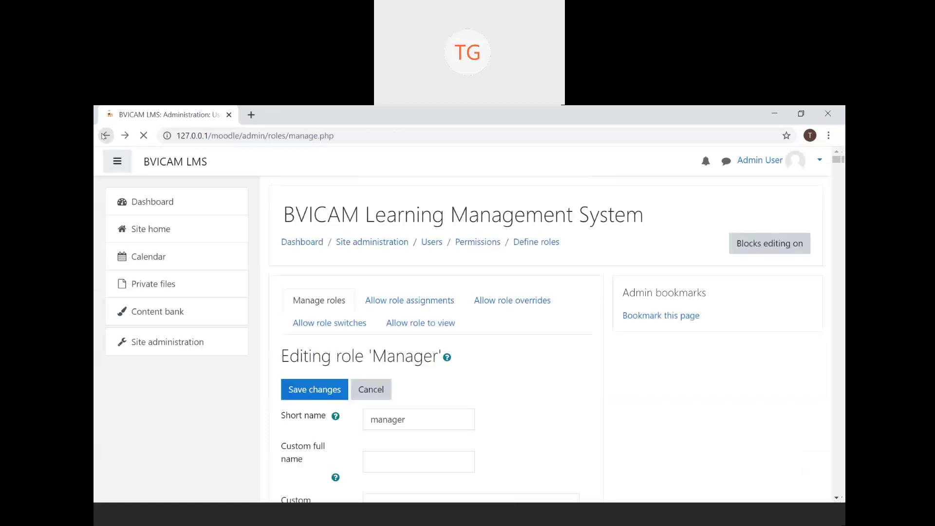
left_click(103, 135)
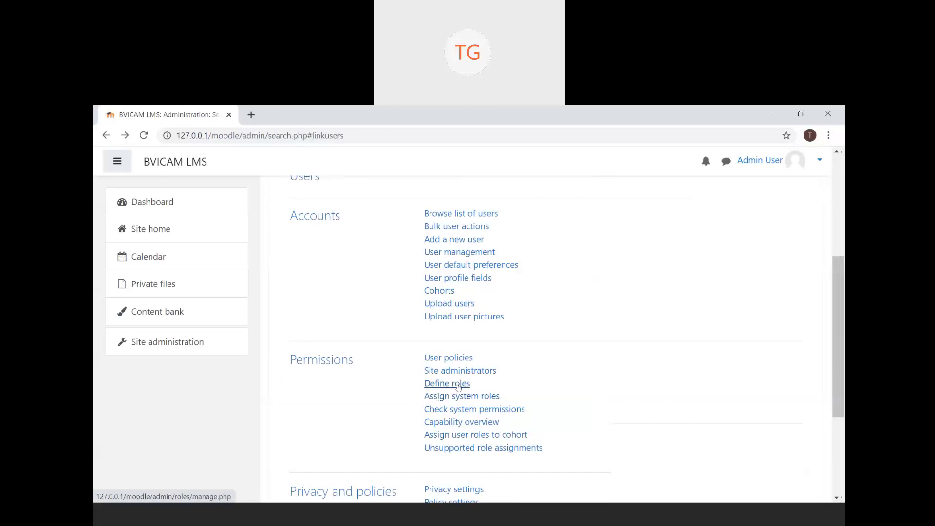
left_click(458, 385)
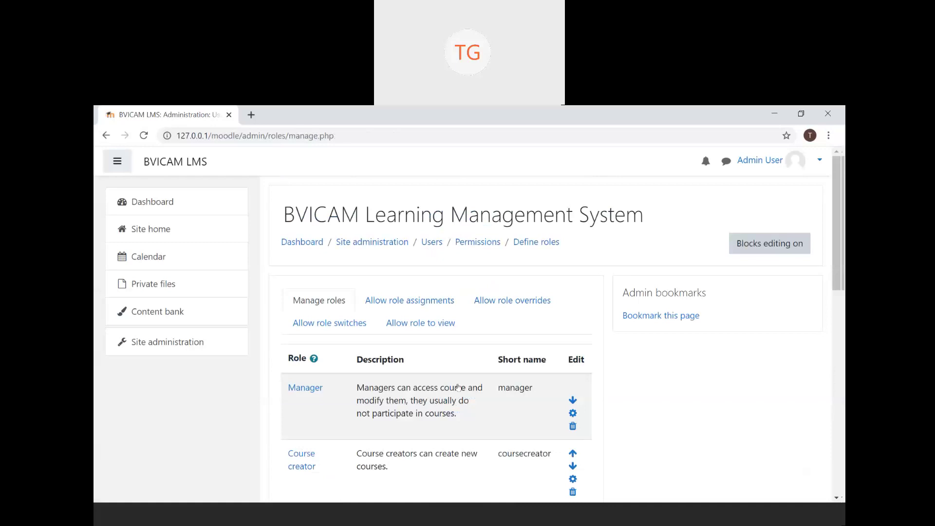
scroll(458, 387, "down", 4)
scroll(458, 387, "up", 2)
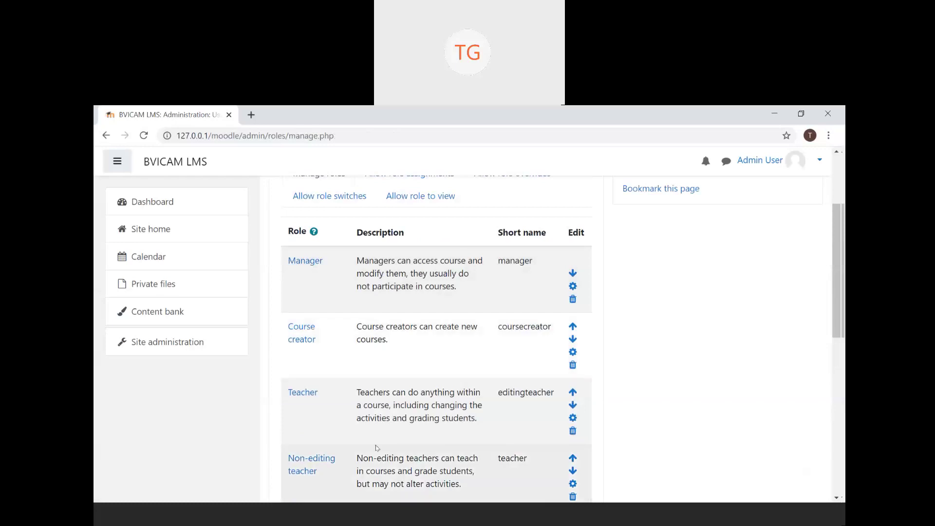
scroll(375, 447, "down", 1)
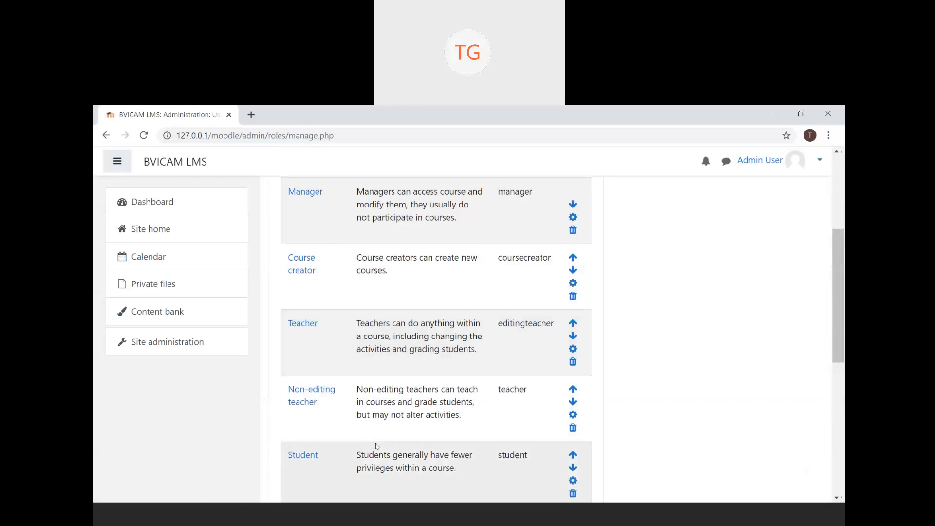
- Look at the Teacher role, then back out to Users and reopen the Define roles list
left_click(573, 350)
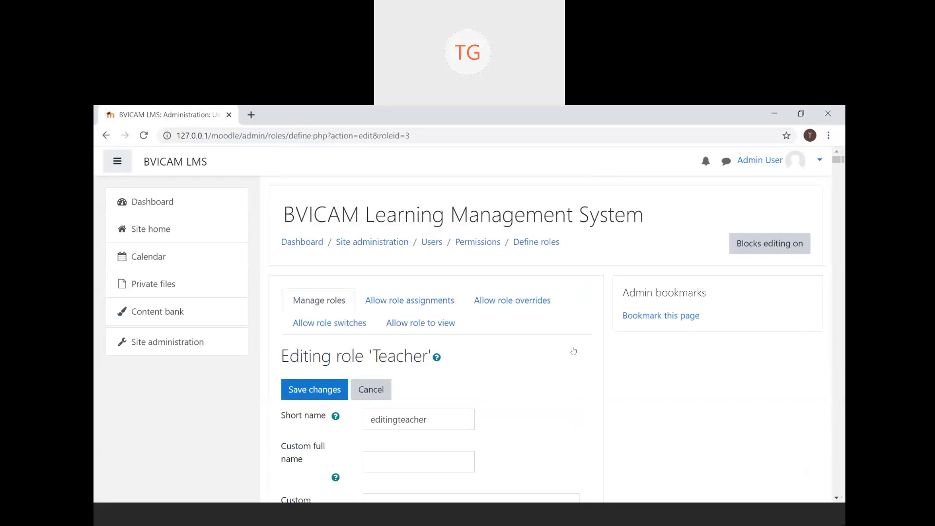
left_click(106, 135)
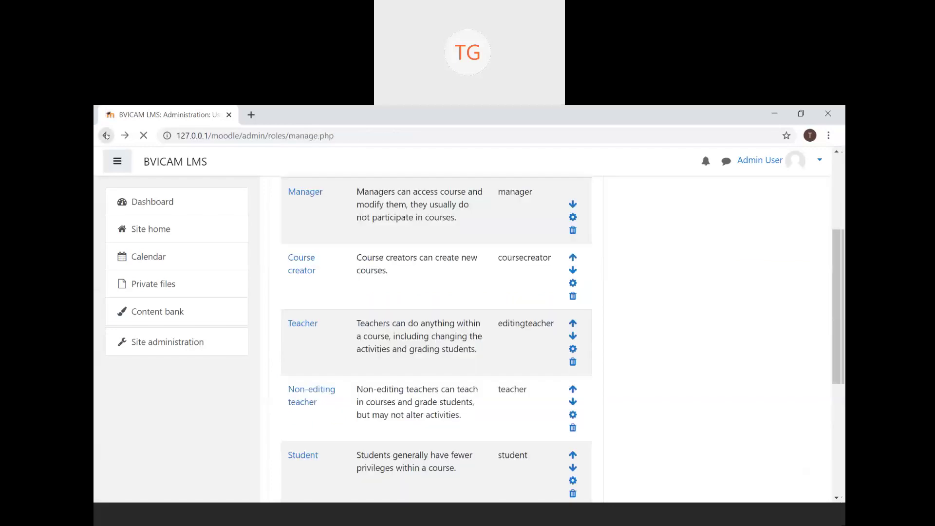
left_click(106, 136)
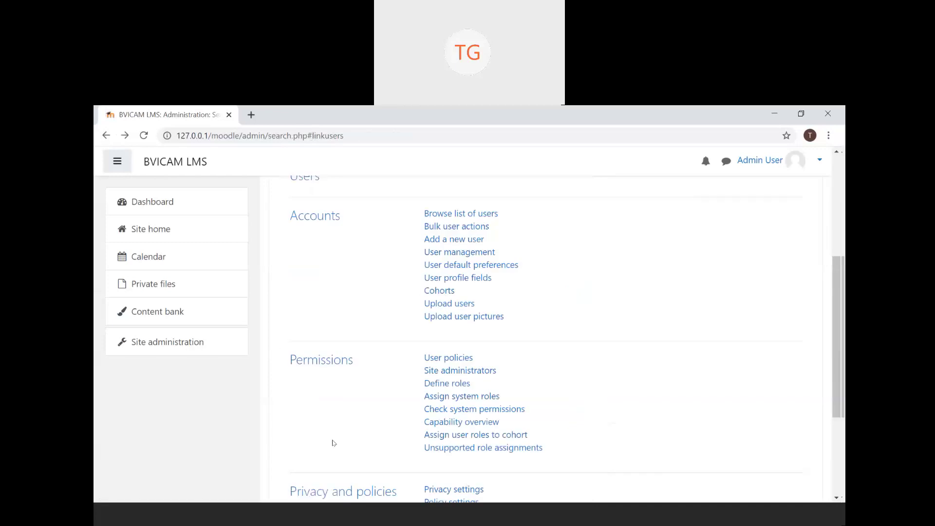
scroll(333, 442, "down", 2)
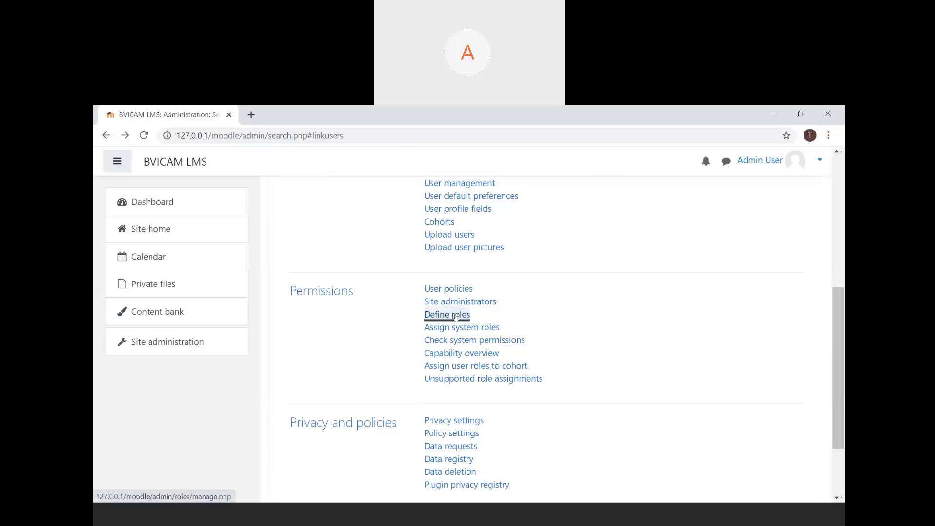
left_click(455, 317)
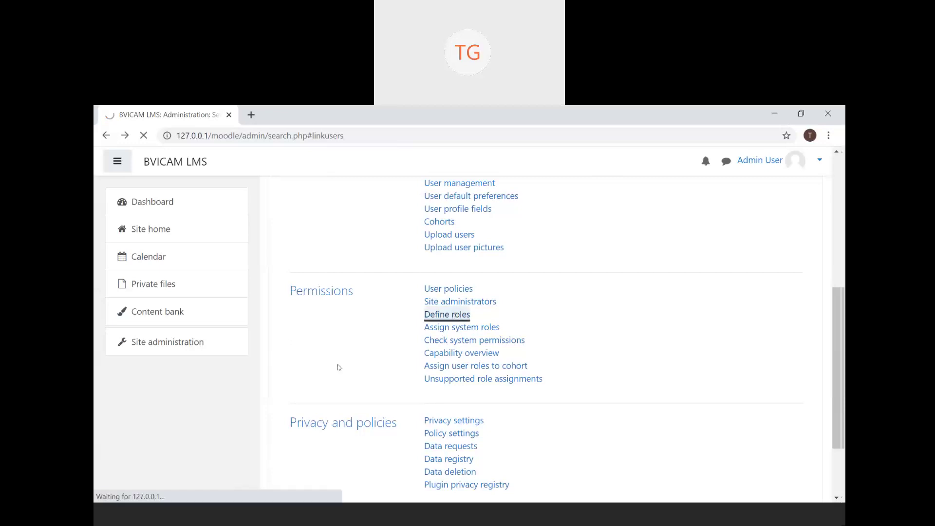
scroll(344, 361, "down", 3)
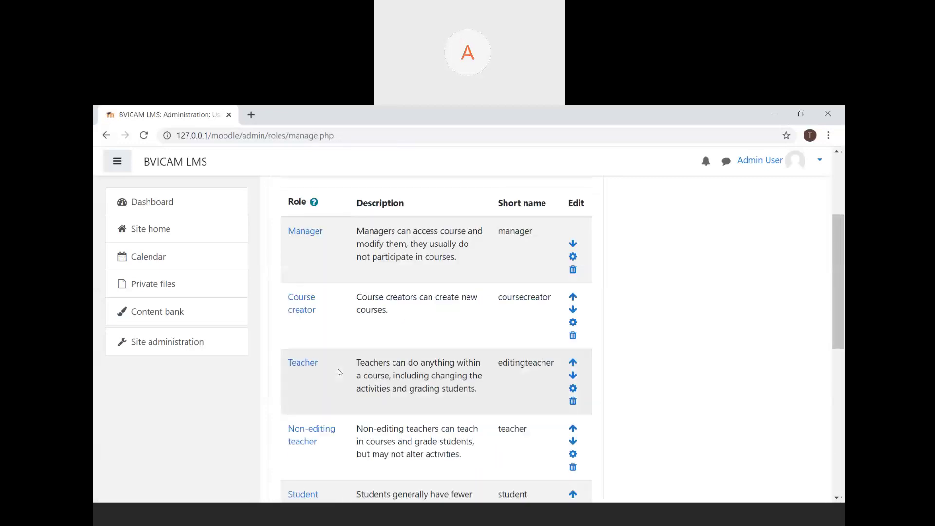
left_click(573, 388)
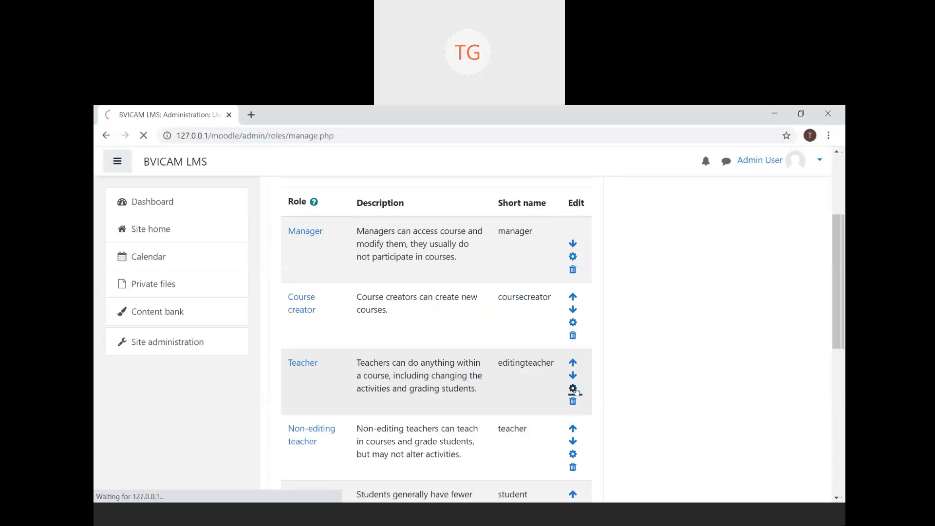
scroll(577, 392, "down", 10)
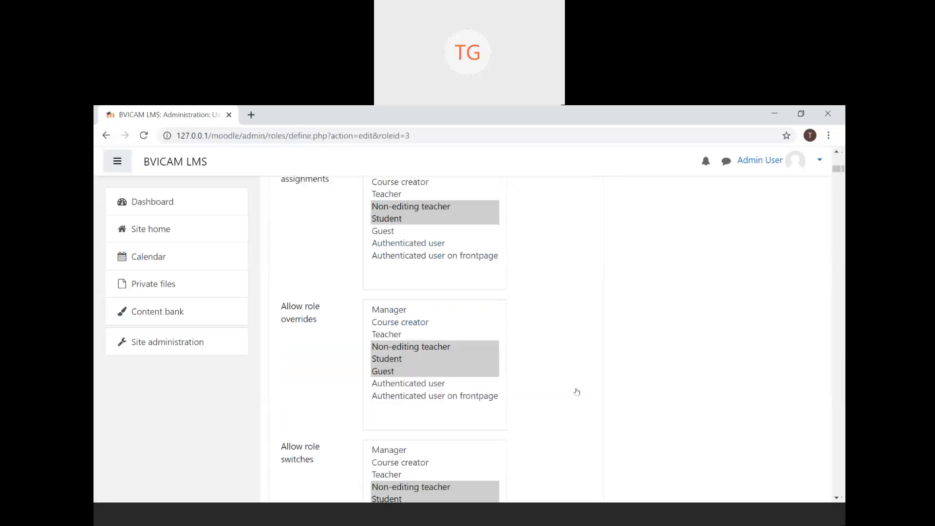
scroll(577, 392, "down", 1)
scroll(577, 392, "down", 7)
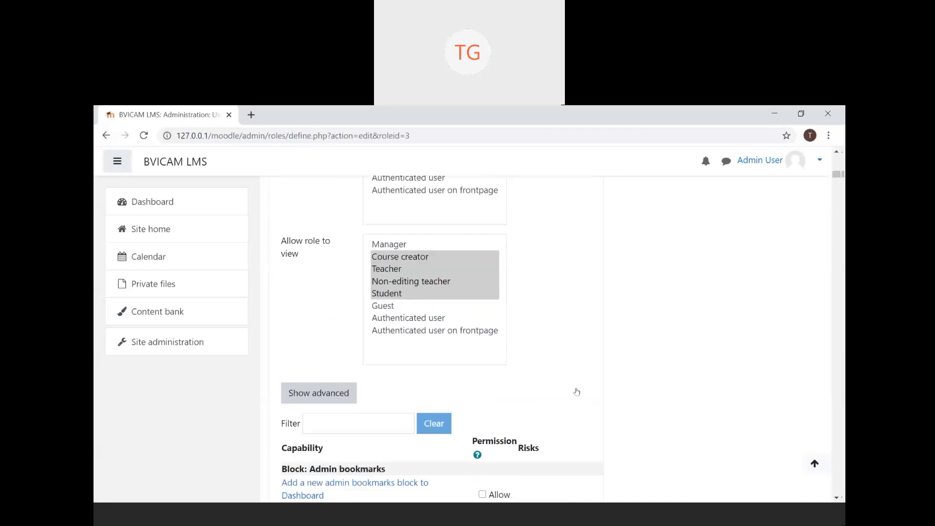
scroll(577, 392, "down", 3)
scroll(577, 392, "down", 2)
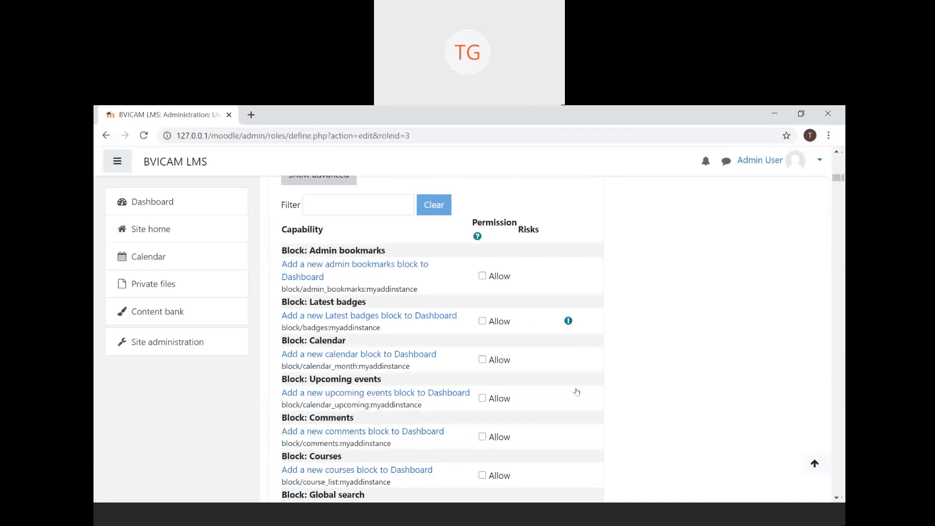
scroll(576, 392, "down", 4)
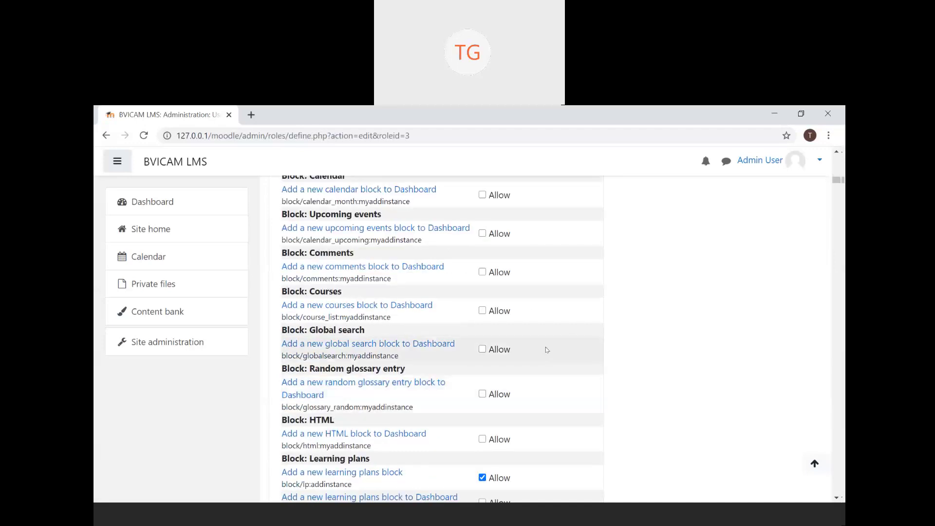
scroll(409, 343, "down", 3)
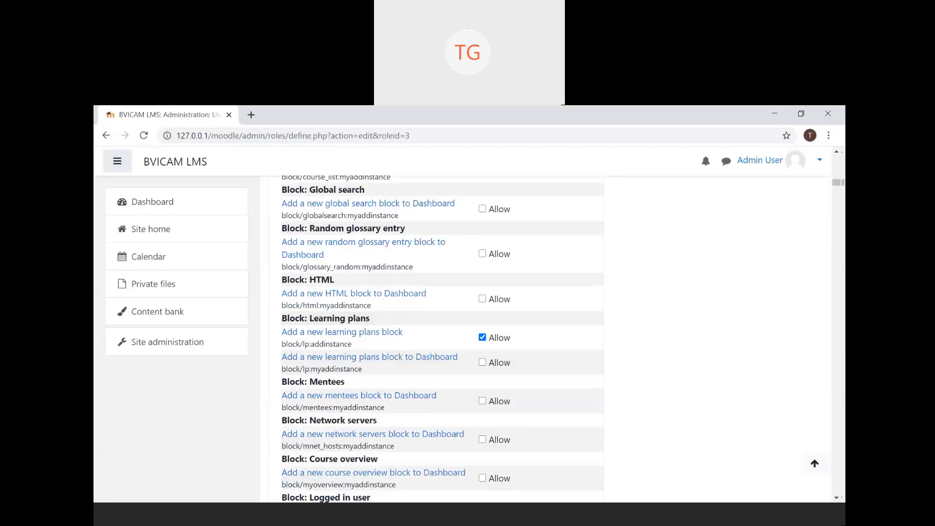
left_click(105, 135)
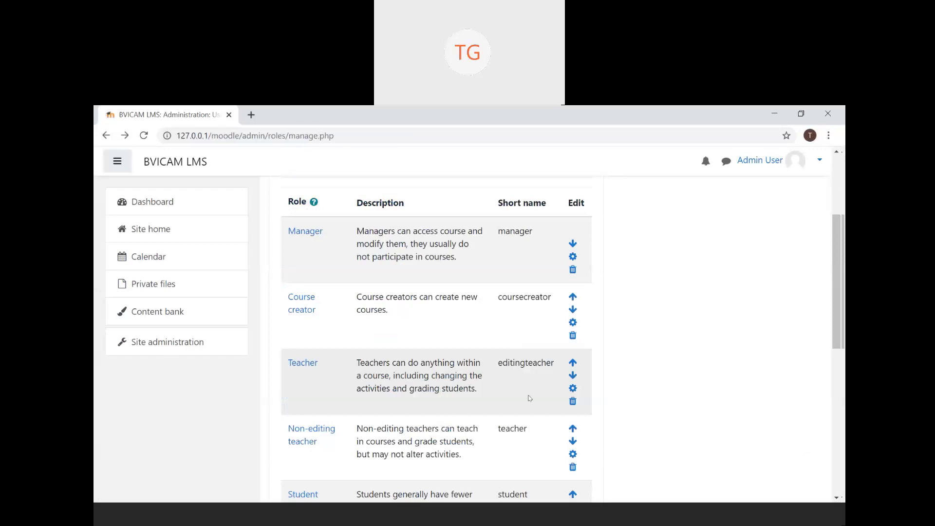
- Tick Allow for block/comments:myaddinstance on the Teacher role, then leave without saving
left_click(573, 388)
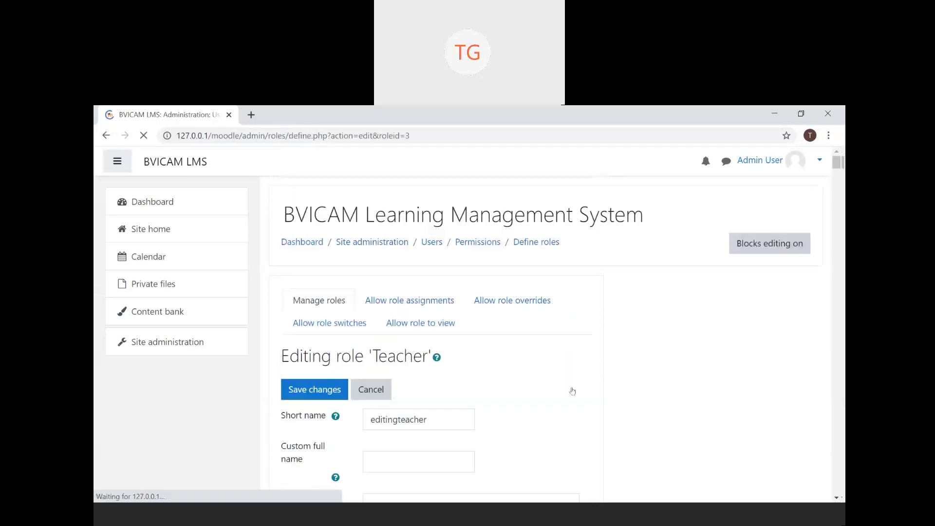
scroll(454, 419, "down", 5)
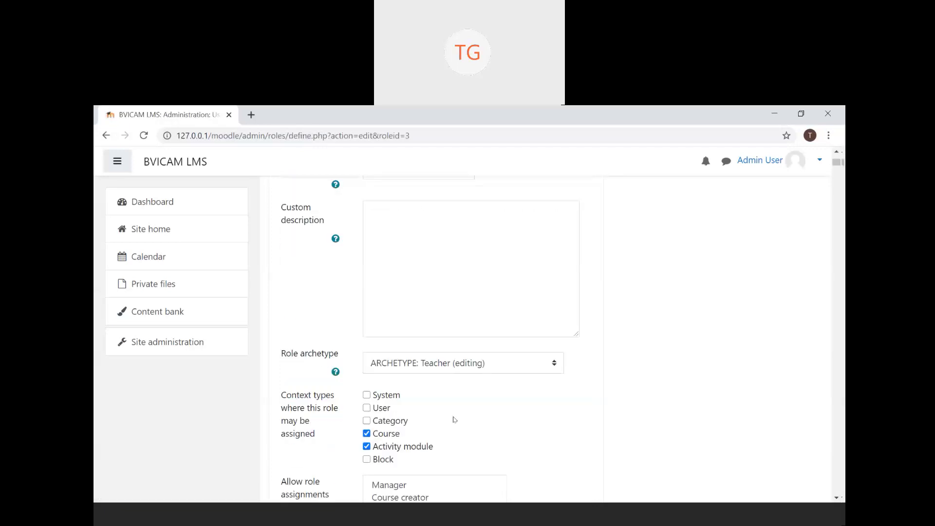
scroll(454, 419, "down", 5)
scroll(454, 419, "down", 5)
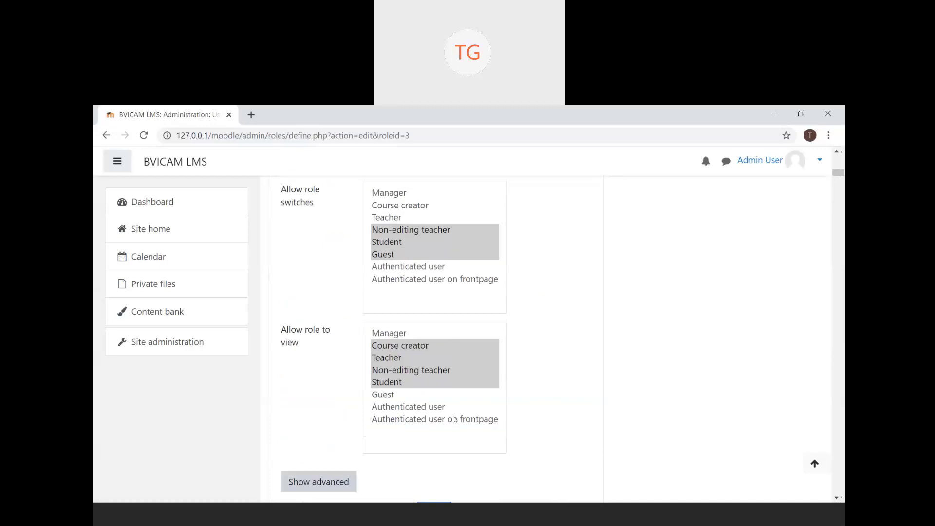
scroll(454, 419, "down", 5)
left_click(486, 420)
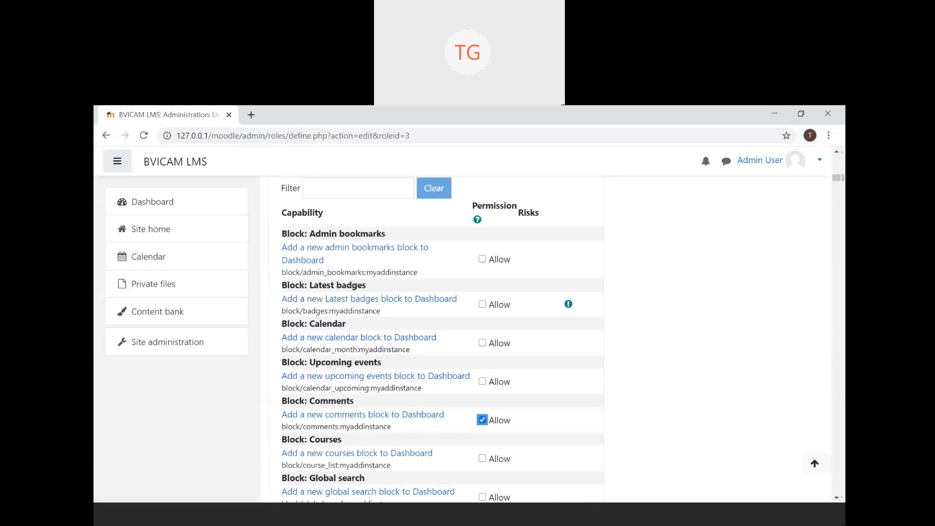
left_click(105, 139)
- Open the Course creator role and review its form: Course creator archetype, System and Category contexts
left_click(574, 325)
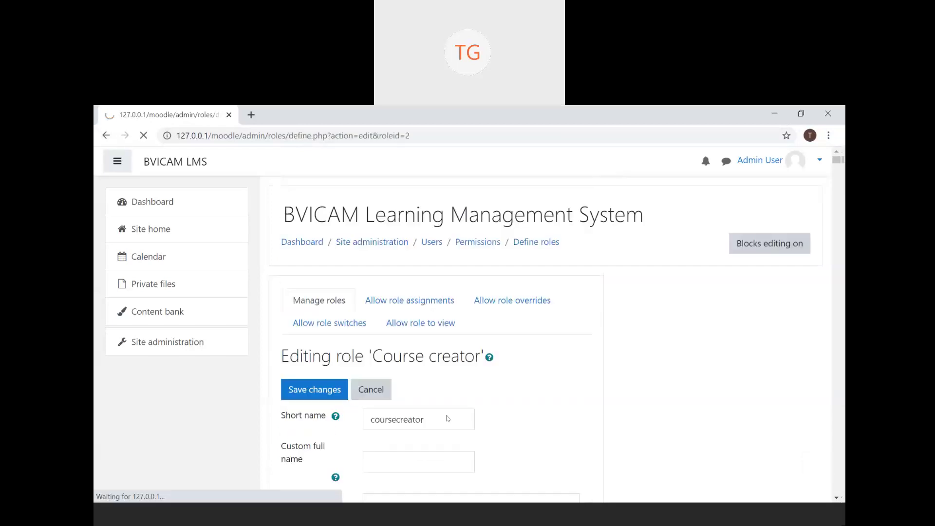
scroll(514, 414, "down", 5)
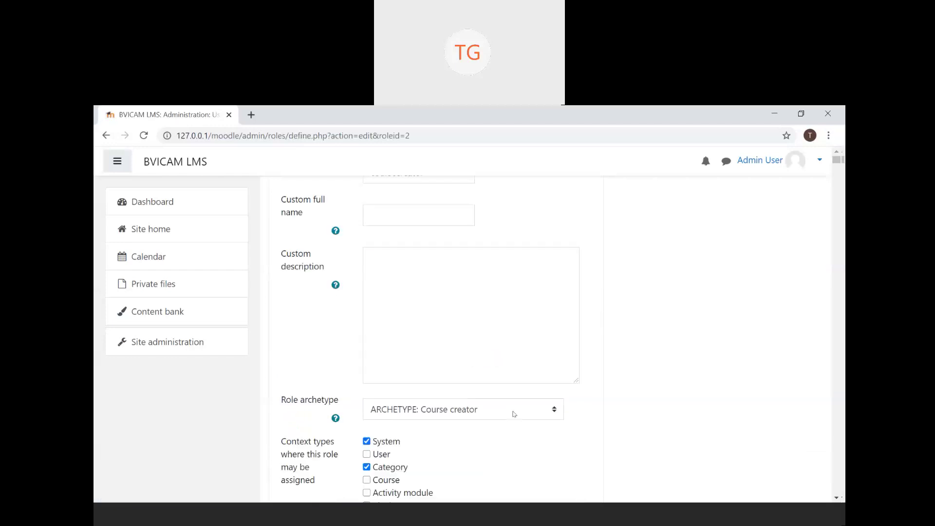
scroll(514, 414, "down", 5)
scroll(514, 414, "down", 4)
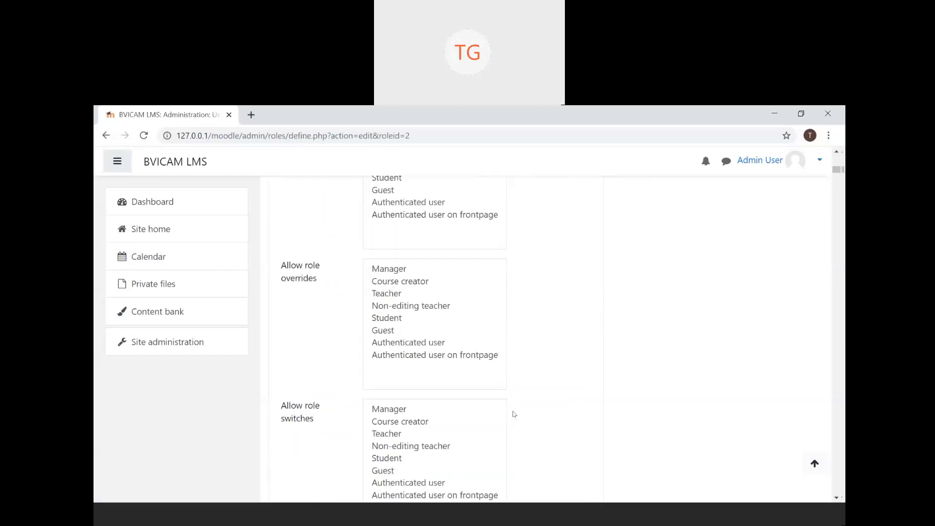
scroll(514, 414, "down", 3)
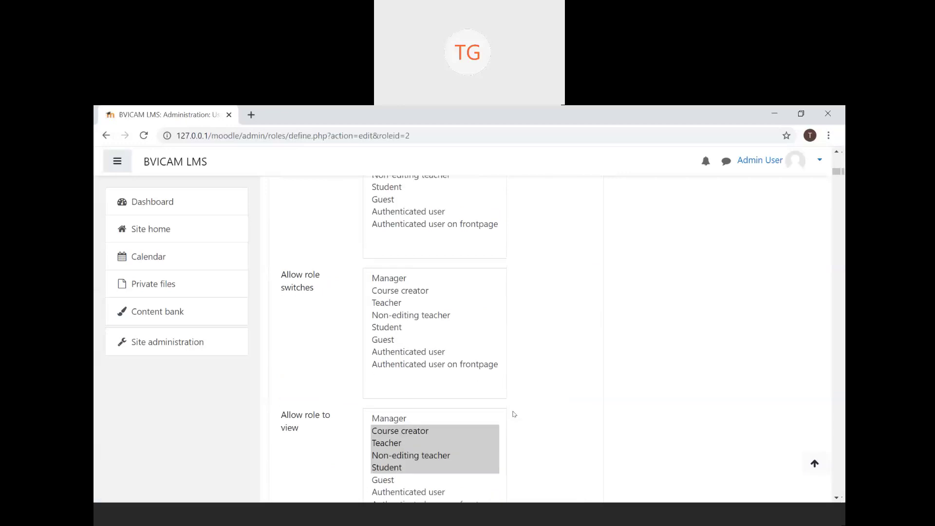
scroll(514, 414, "down", 5)
scroll(514, 413, "down", 5)
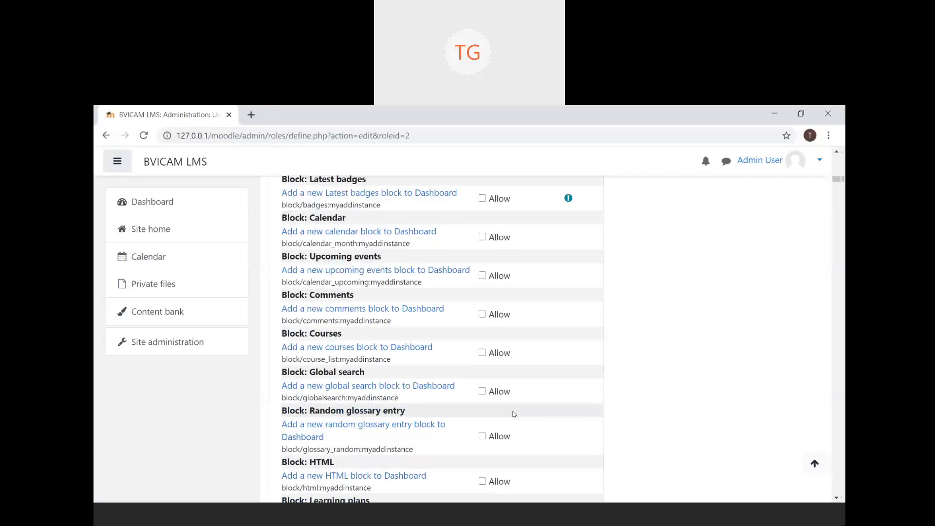
scroll(514, 414, "down", 5)
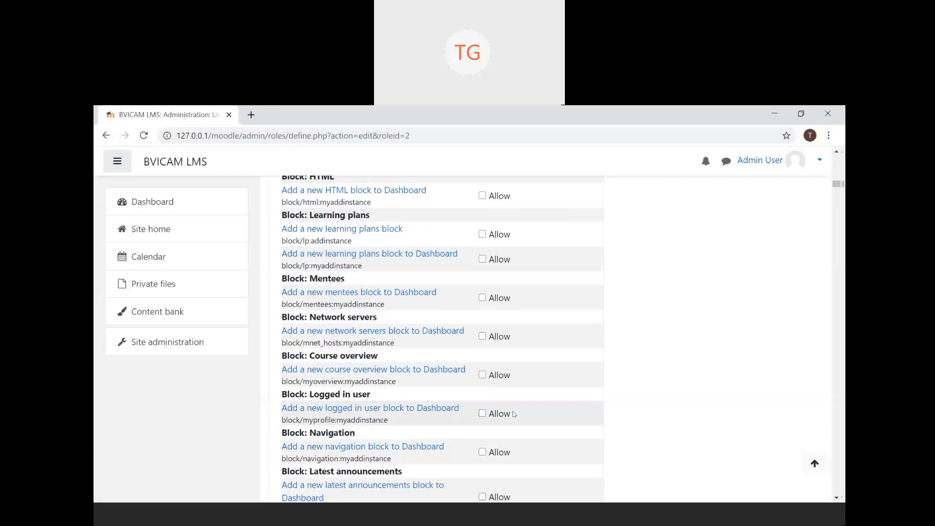
scroll(514, 413, "up", 15)
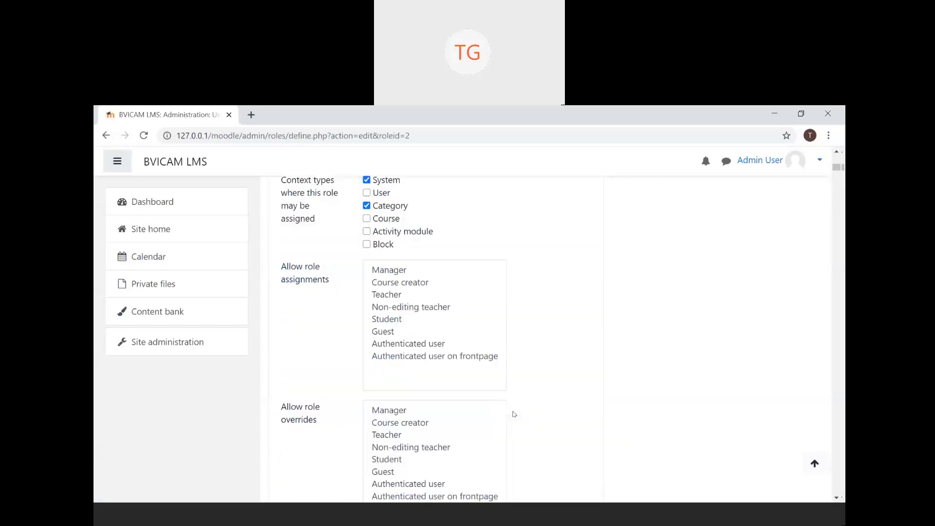
- Go from the roles list to Site administration's Users section and scroll to its Permissions links
left_click(106, 135)
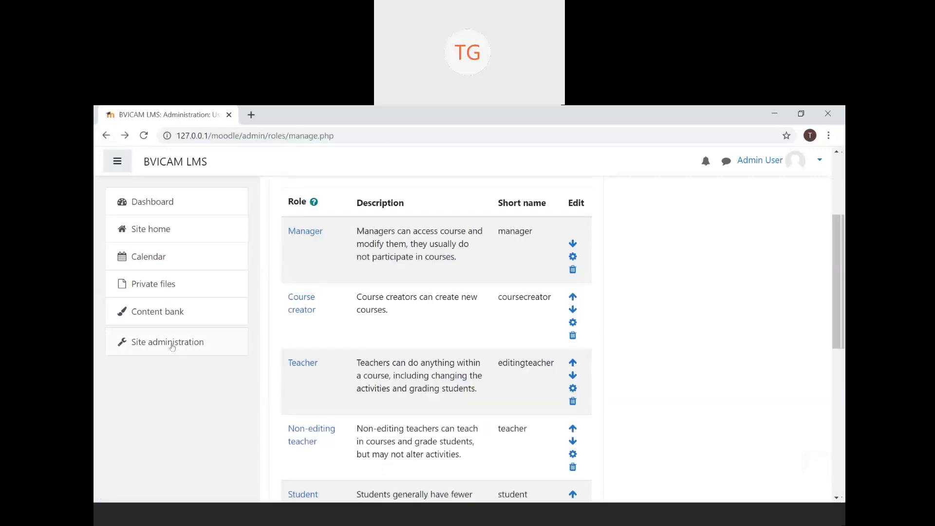
left_click(175, 348)
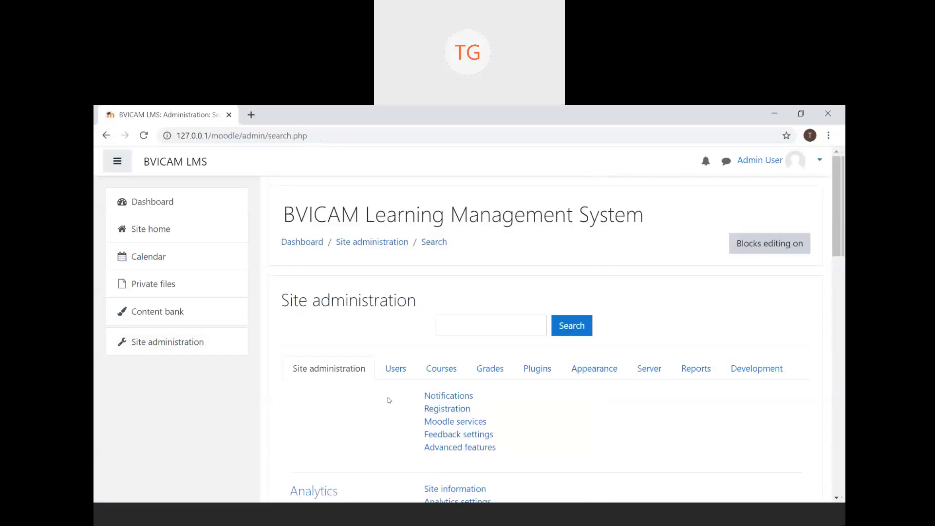
left_click(393, 372)
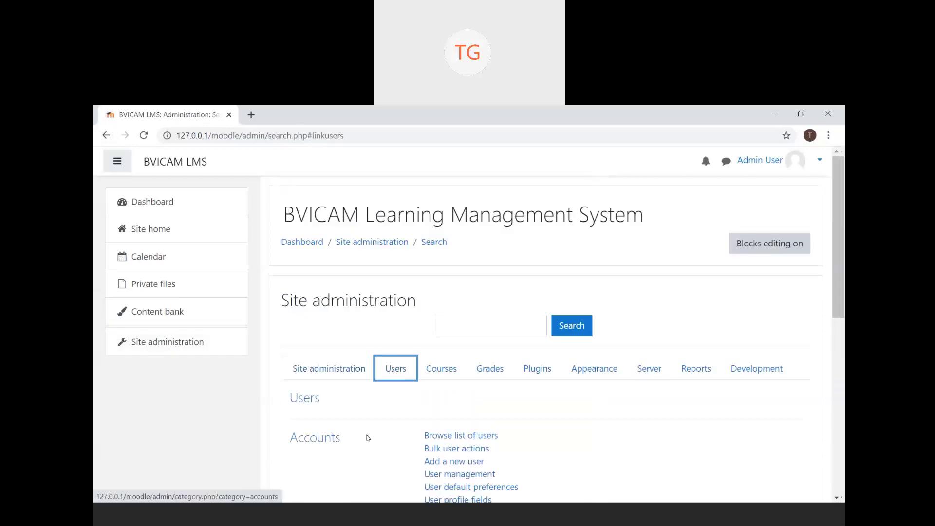
scroll(370, 437, "down", 5)
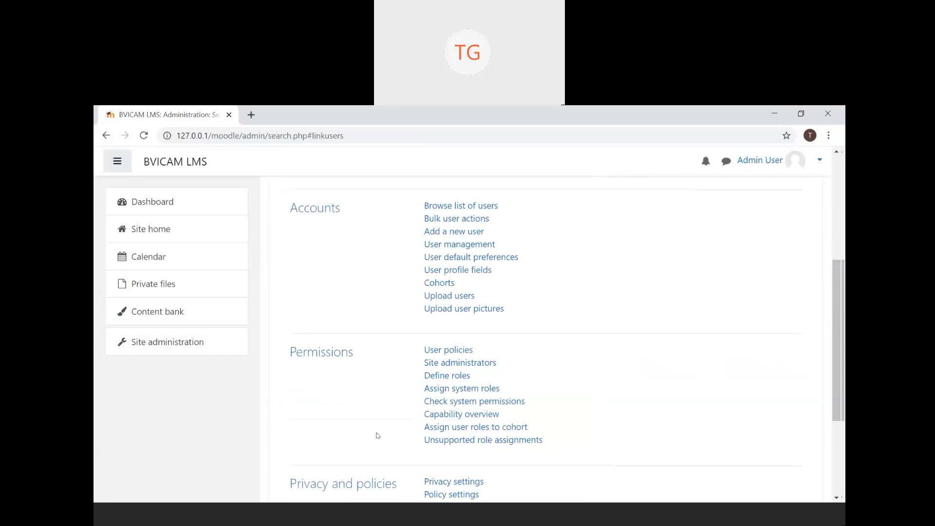
- View the Site administrators page
left_click(490, 365)
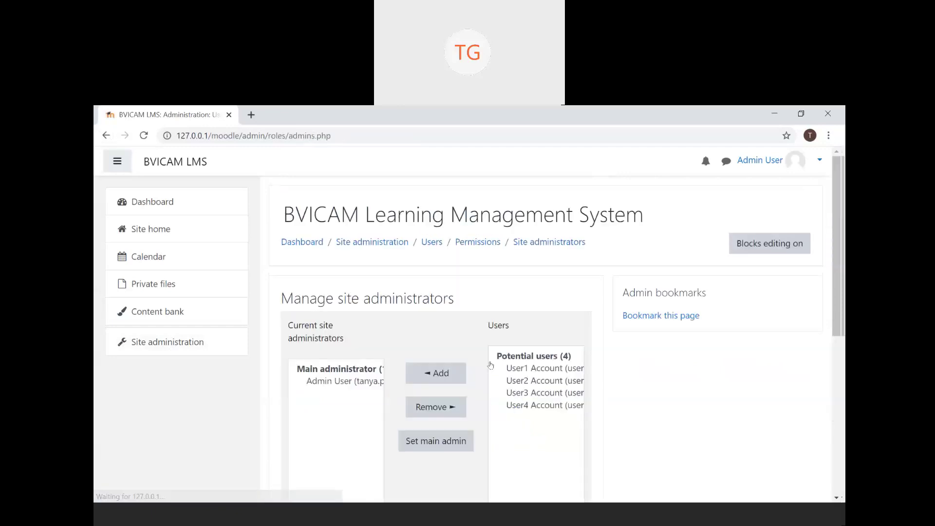
scroll(491, 366, "down", 5)
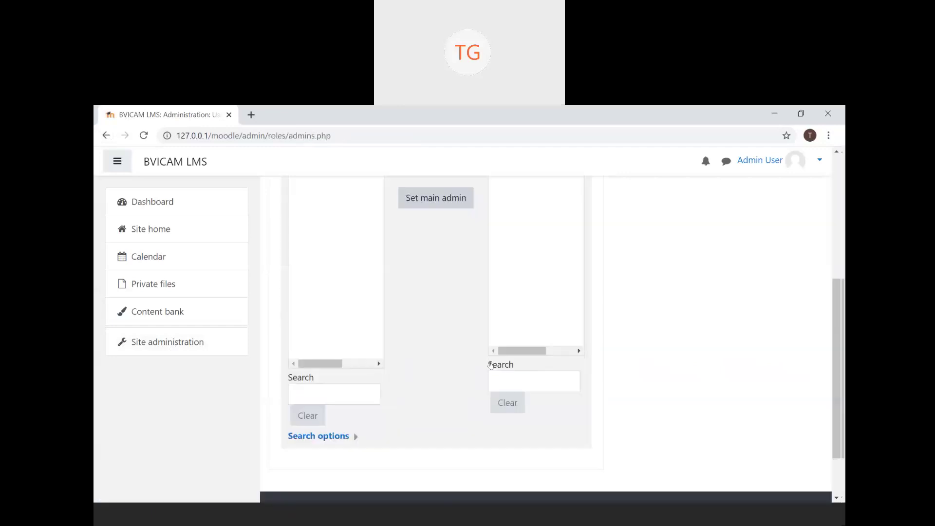
scroll(491, 366, "up", 4)
scroll(488, 428, "up", 1)
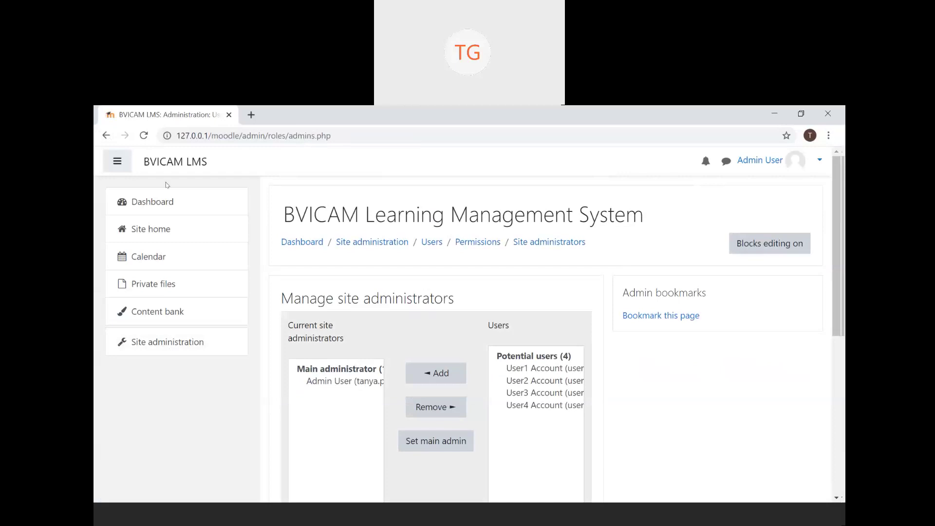
- Return to the Users section and review Permissions links like Check system permissions and Capability overview
left_click(106, 136)
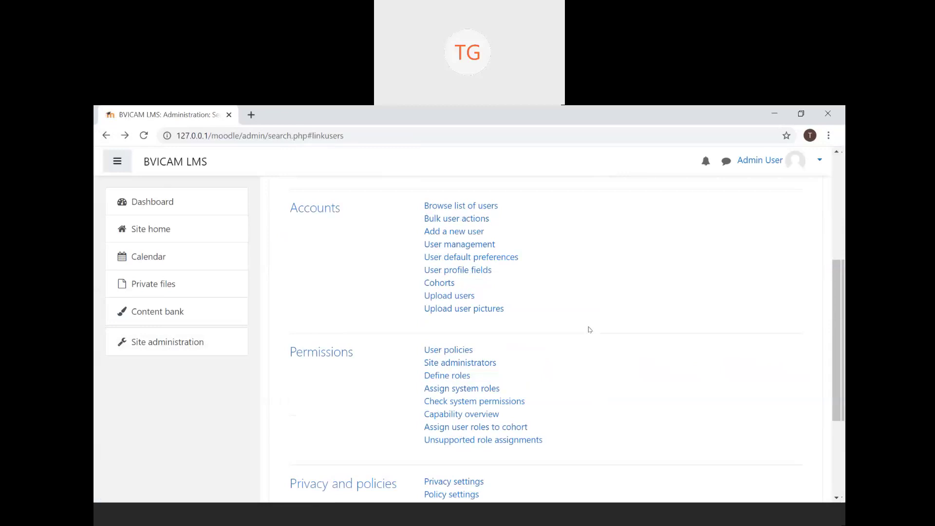
scroll(590, 330, "down", 3)
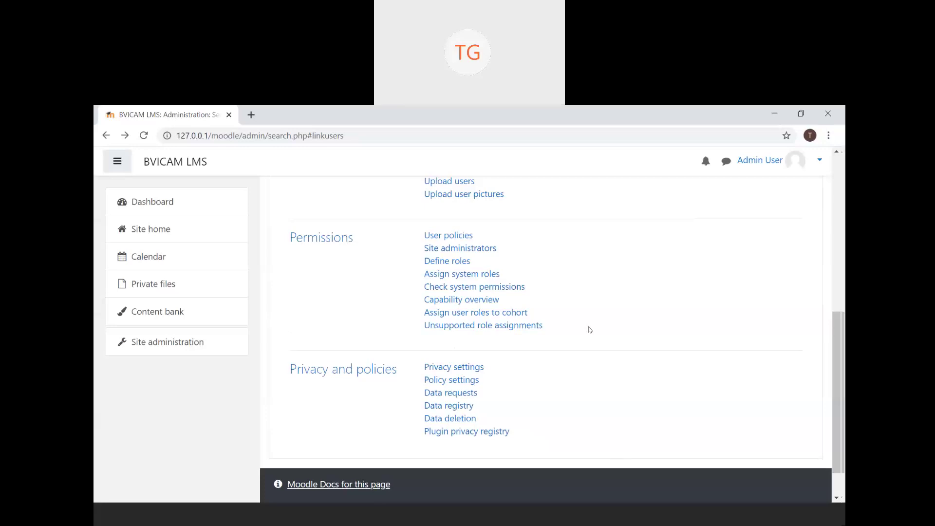
scroll(590, 330, "up", 9)
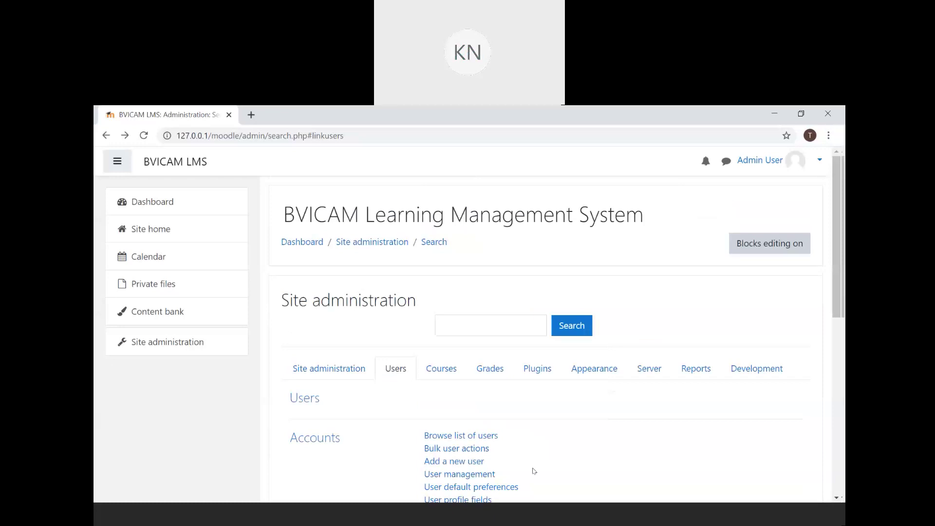
scroll(534, 471, "down", 3)
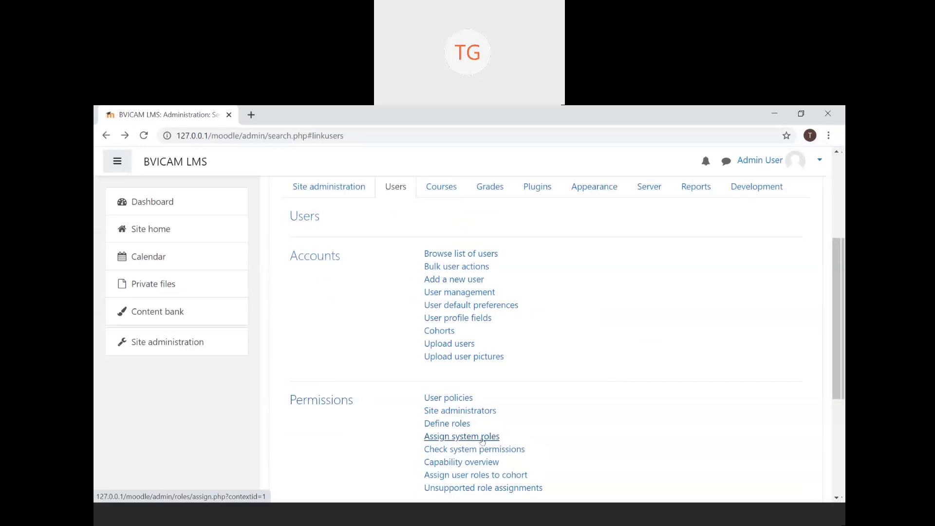
- Open Assign system roles and pick Manager, showing User1 Account and four potential users
left_click(482, 441)
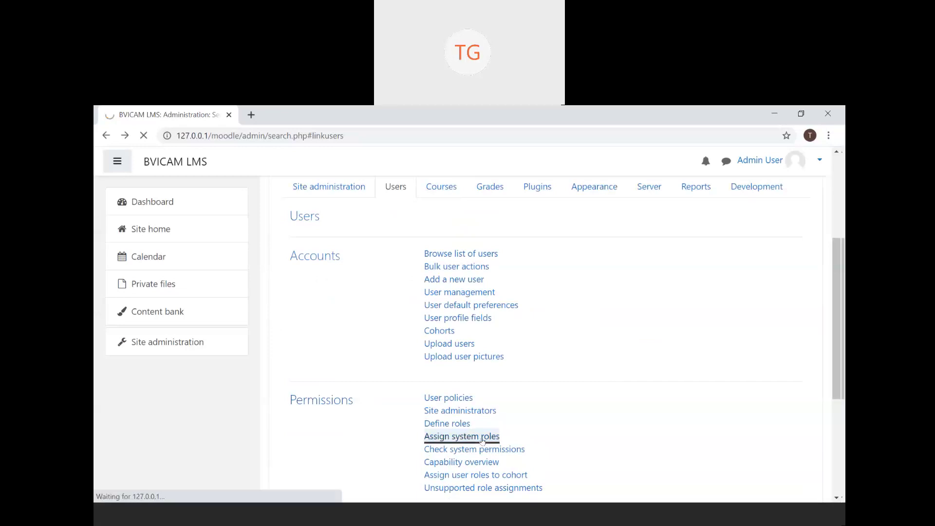
scroll(482, 441, "down", 3)
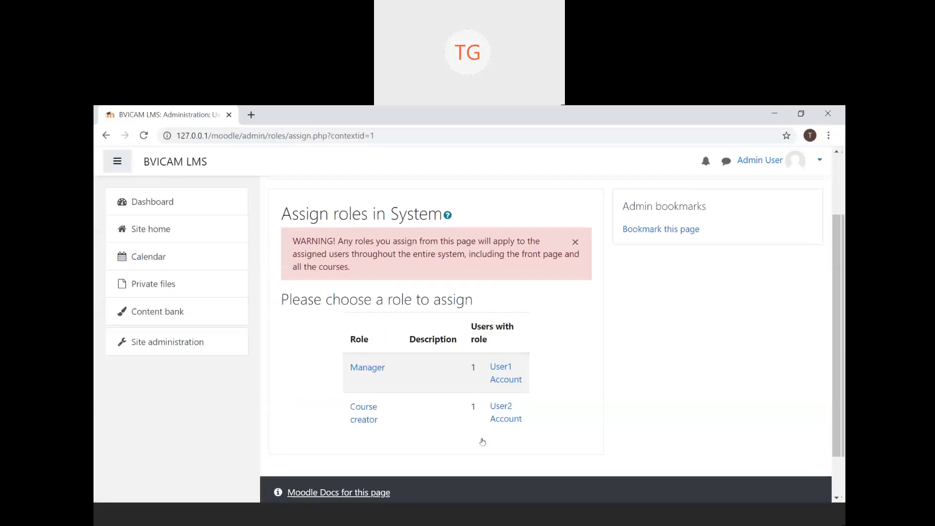
left_click(361, 369)
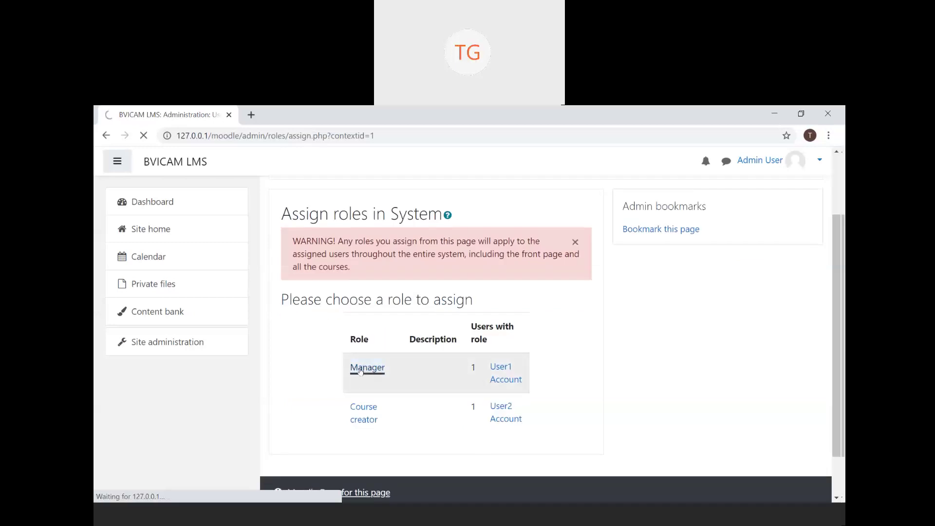
scroll(442, 433, "down", 4)
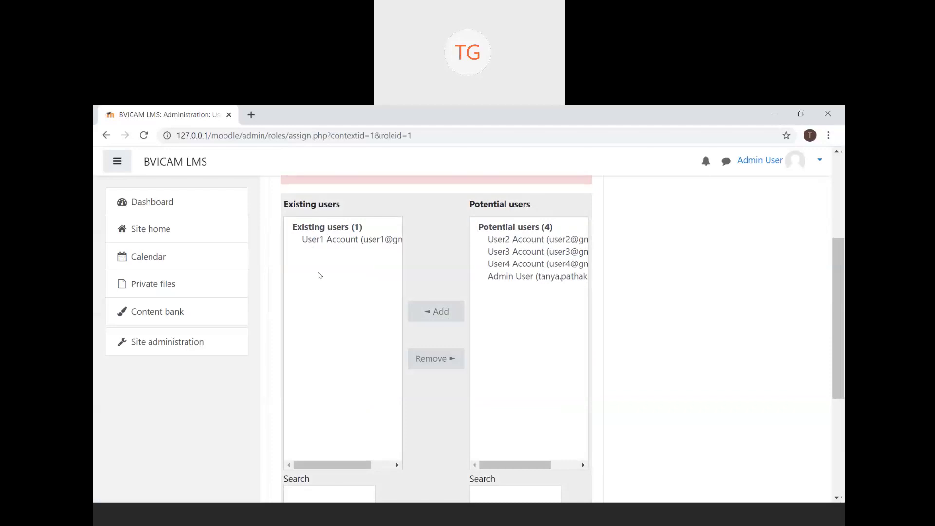
- Add User2 Account from the potential users to the system Manager role
left_click(522, 238)
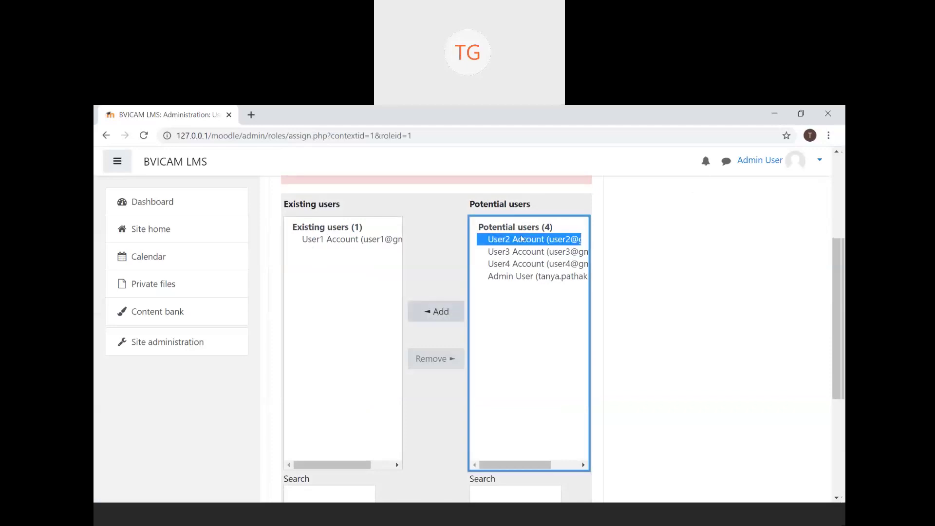
left_click(427, 311)
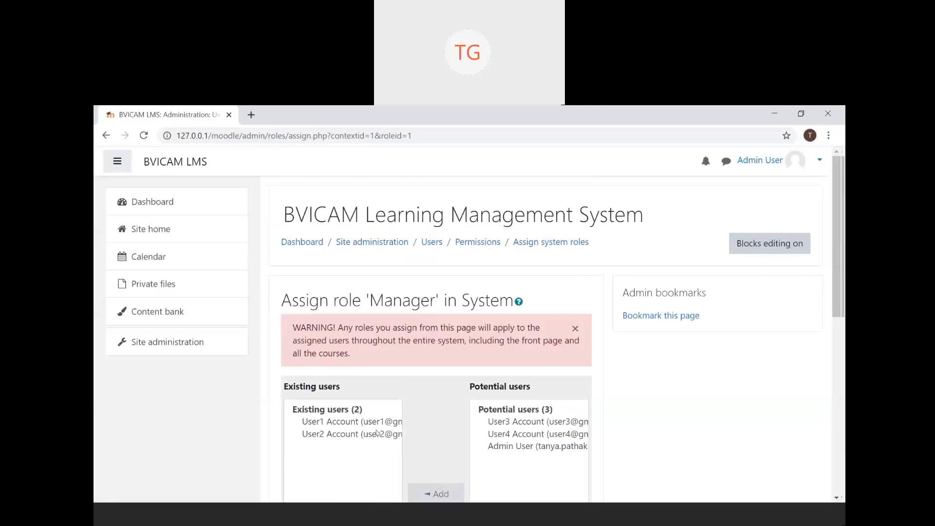
scroll(377, 433, "down", 3)
scroll(377, 433, "up", 3)
- Recheck Assign system roles to confirm Manager now has two users, then return to Users
left_click(191, 349)
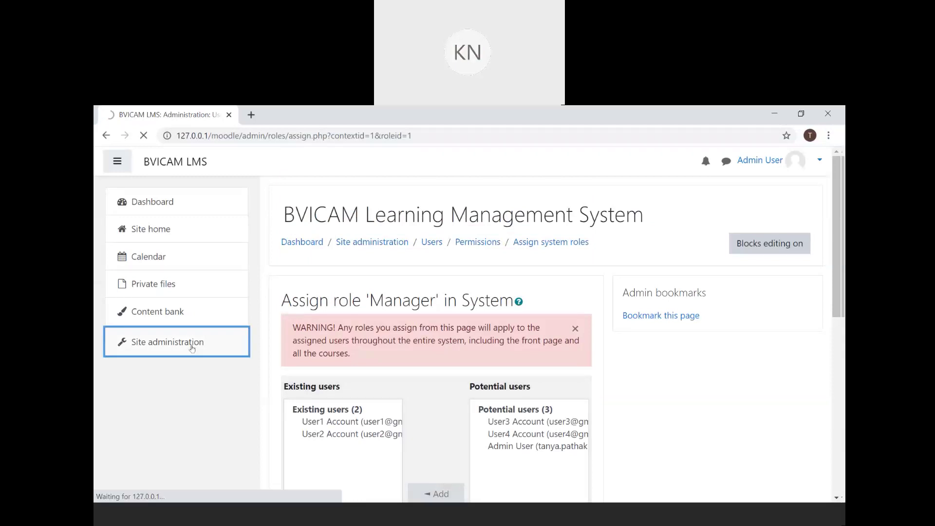
left_click(400, 370)
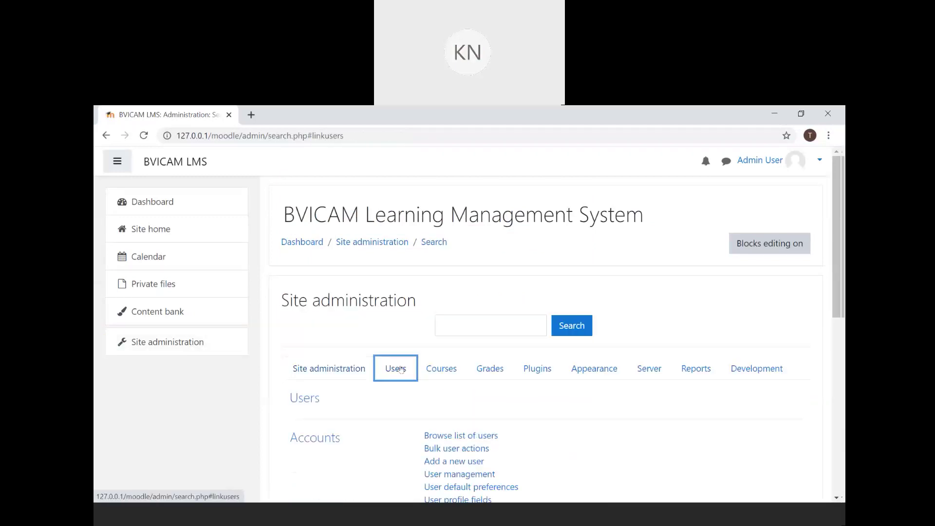
scroll(402, 369, "down", 7)
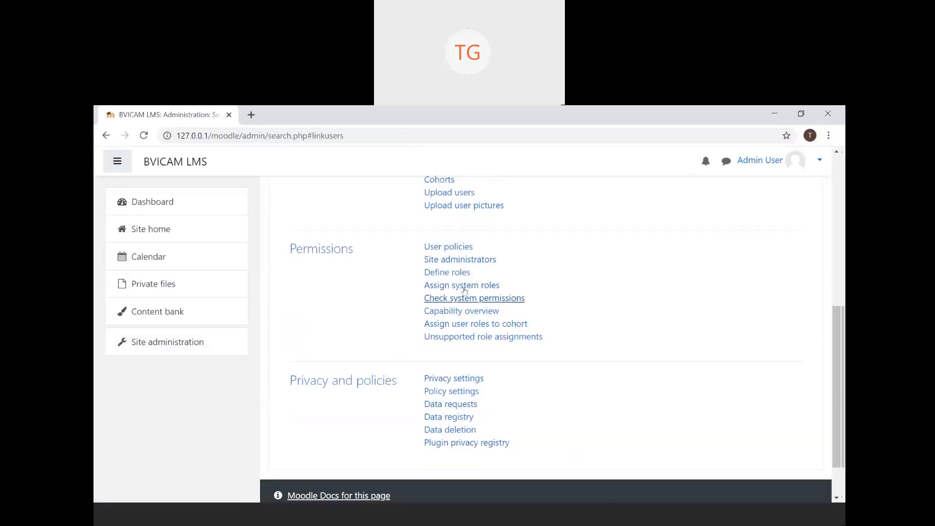
left_click(464, 288)
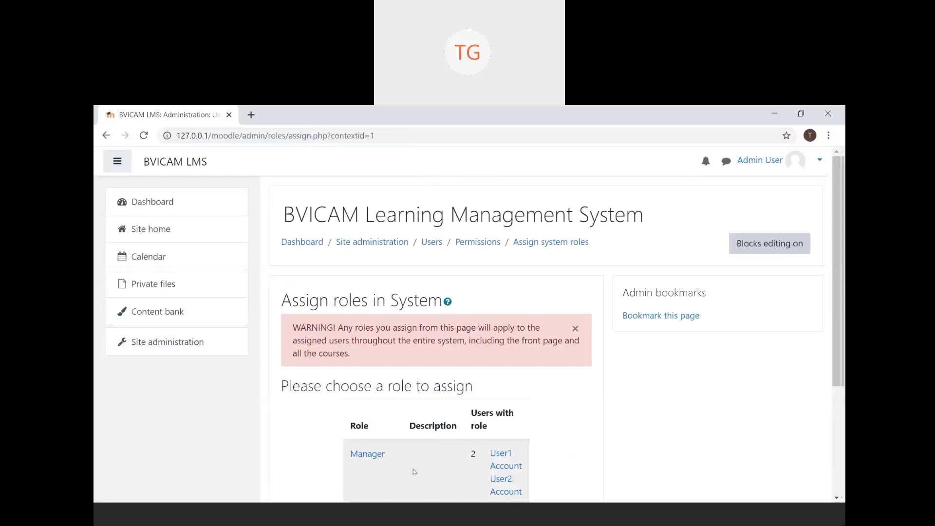
scroll(414, 471, "down", 3)
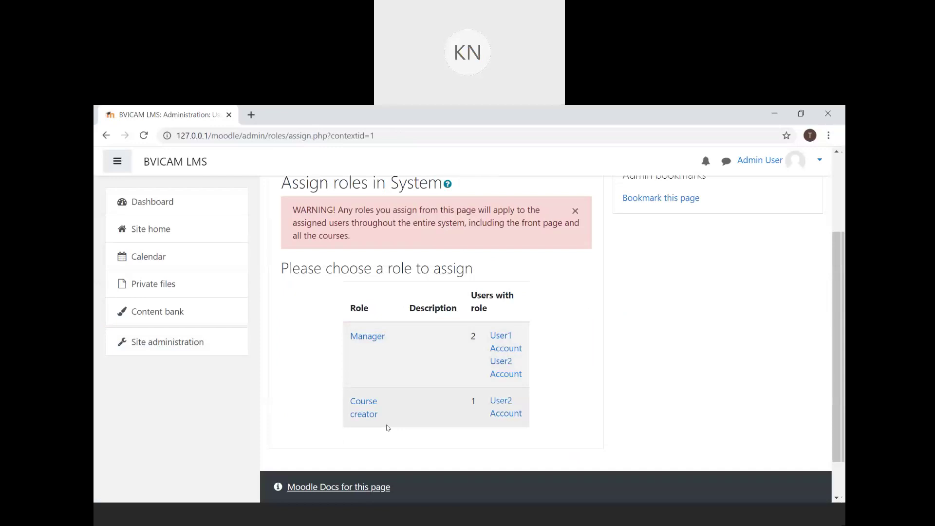
left_click(106, 136)
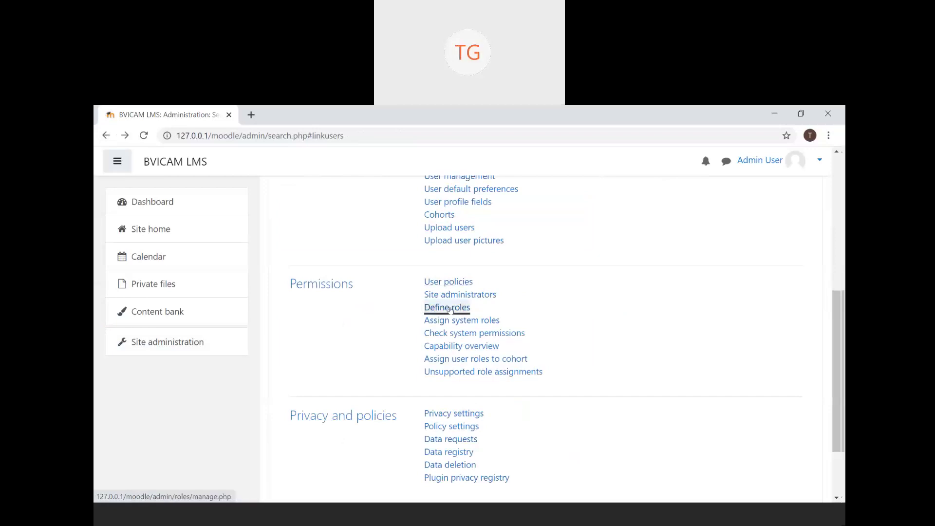
- Open Define roles and inspect the Manager role's settings without saving changes
left_click(451, 310)
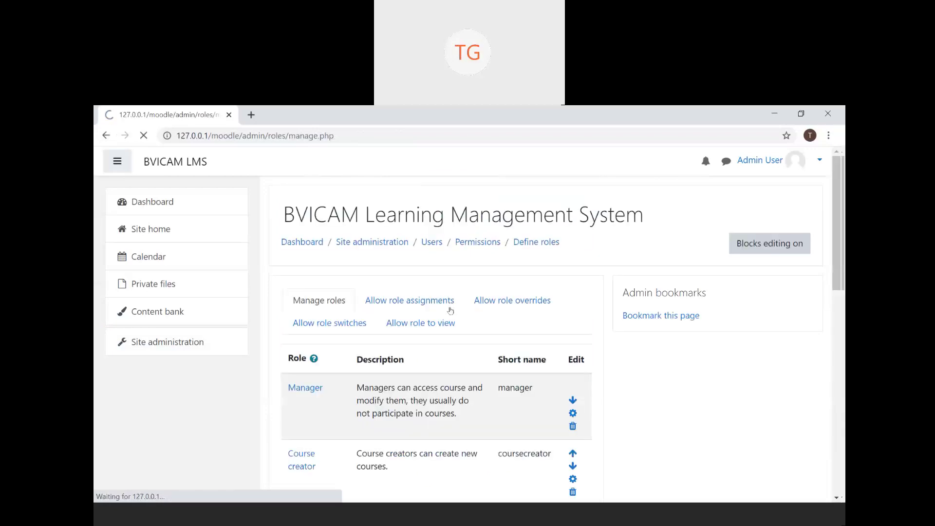
left_click(573, 413)
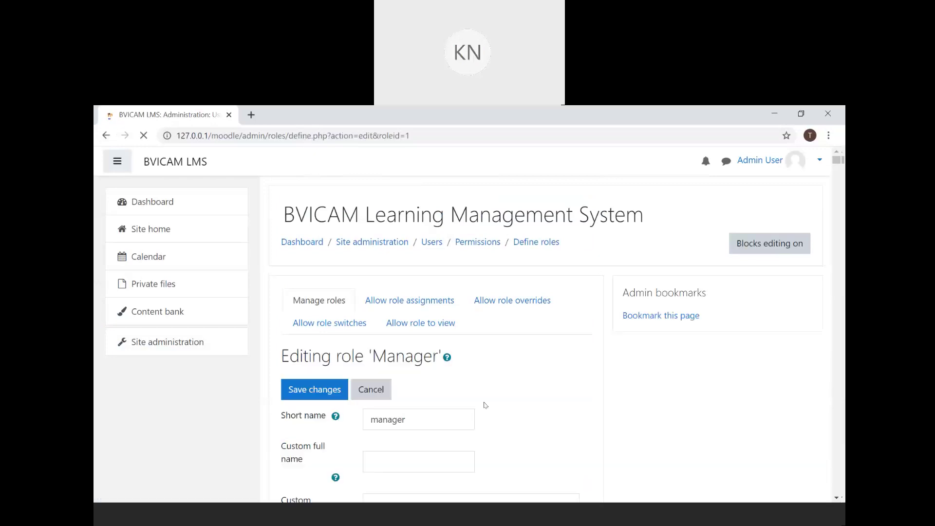
scroll(484, 405, "down", 10)
scroll(484, 405, "up", 6)
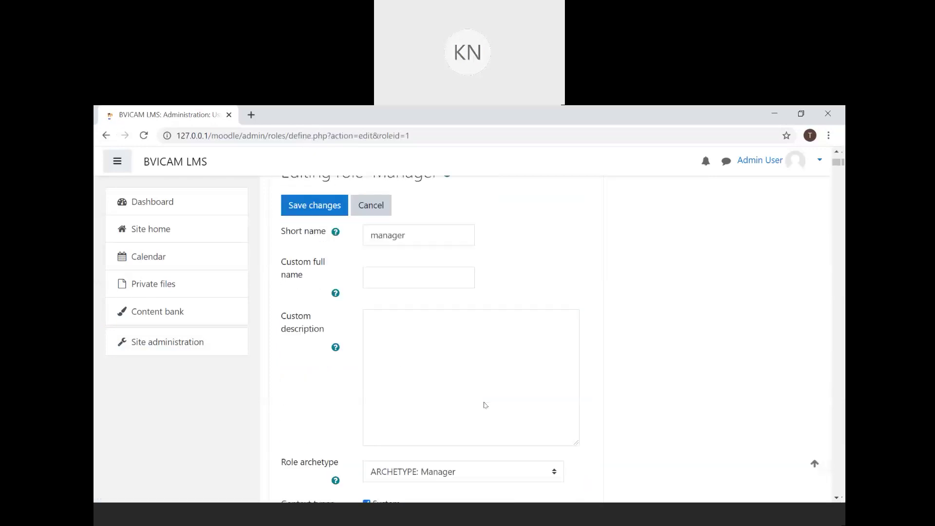
scroll(484, 404, "up", 2)
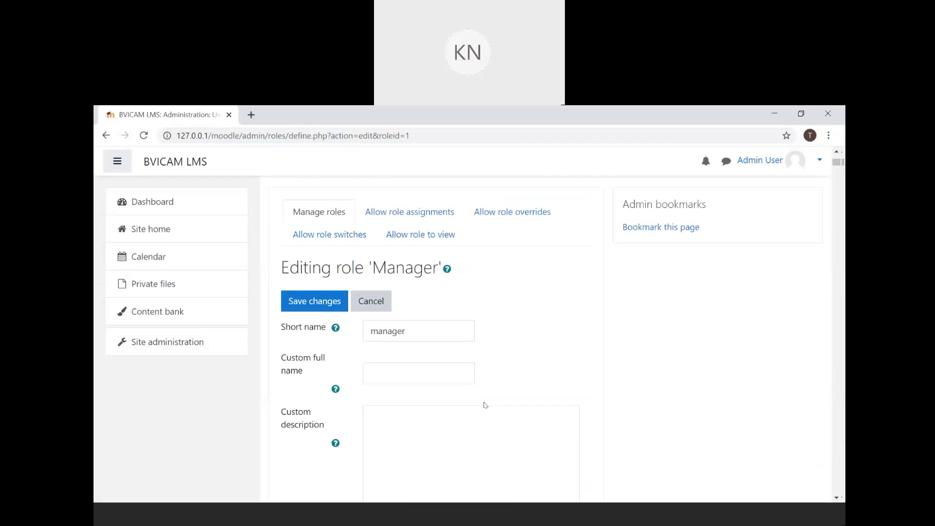
left_click(105, 136)
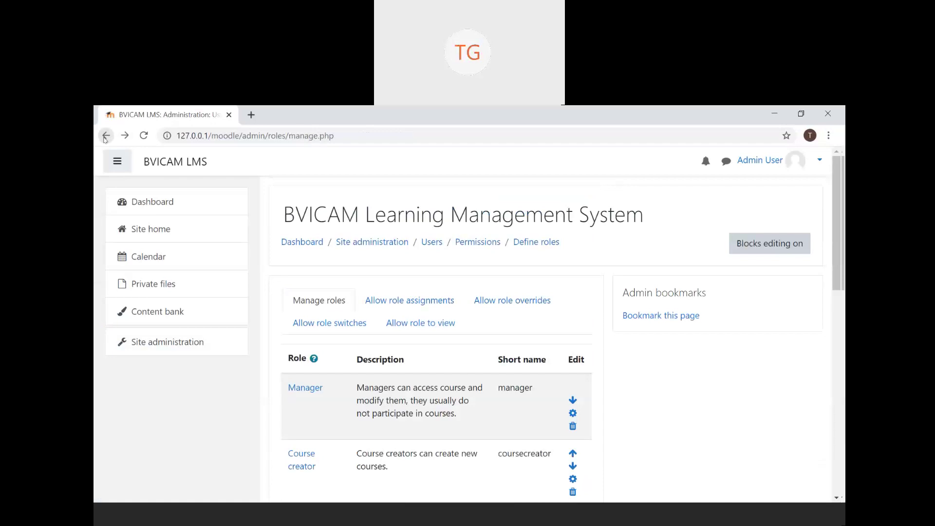
- Go back to Site administration > Users, showing Browse list of users and Add a new user
left_click(105, 136)
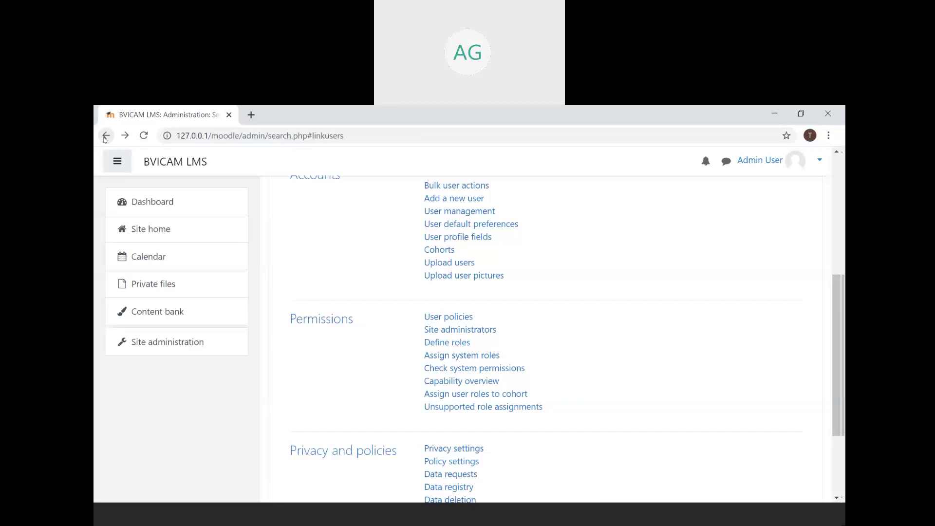
scroll(308, 344, "up", 2)
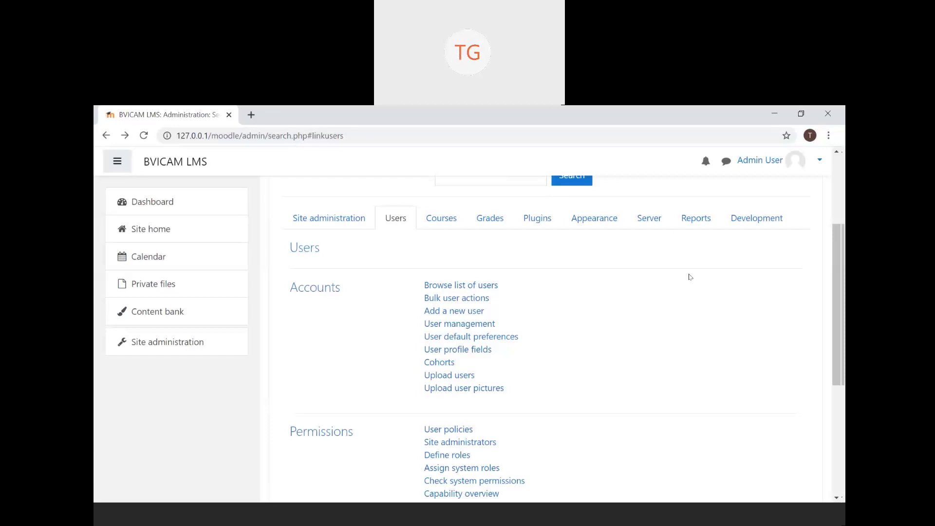
scroll(689, 276, "down", 5)
scroll(689, 277, "up", 8)
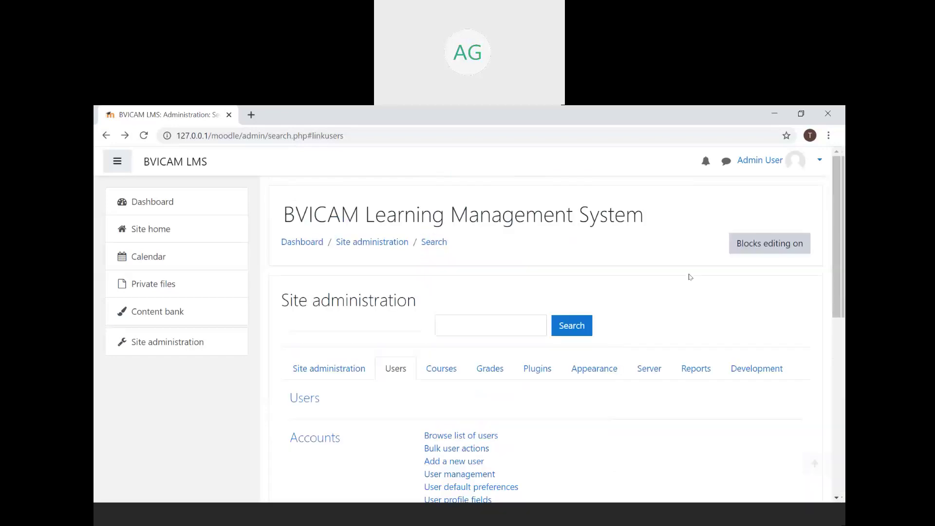